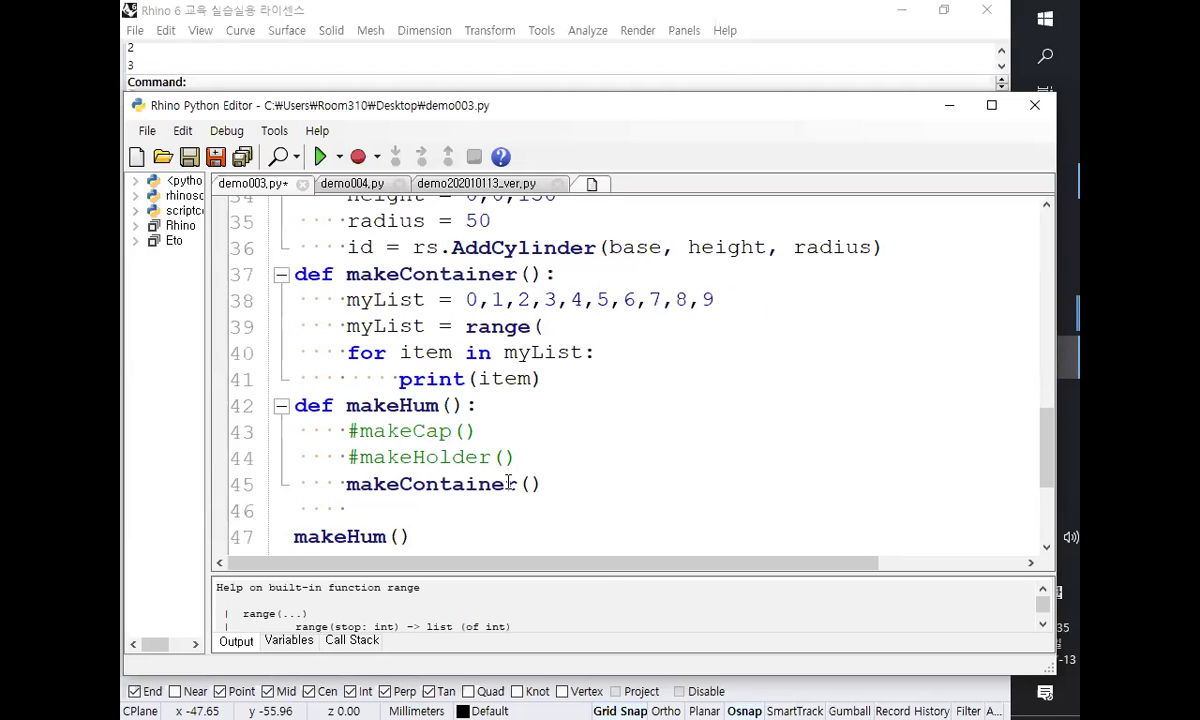
- Complete the myList assignment in makeContainer as range(0,10), run the script and enlarge the output area
{"action": "type", "text": "0,10)"}
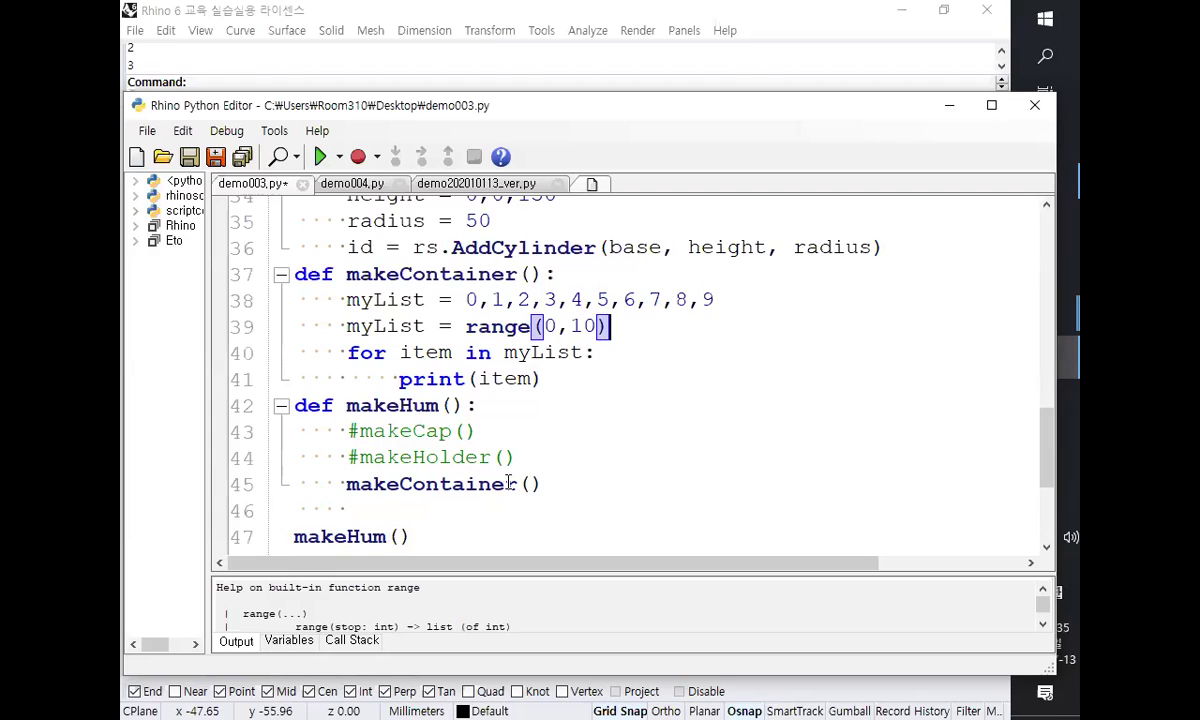
{"action": "left_click", "coordinate": [321, 157]}
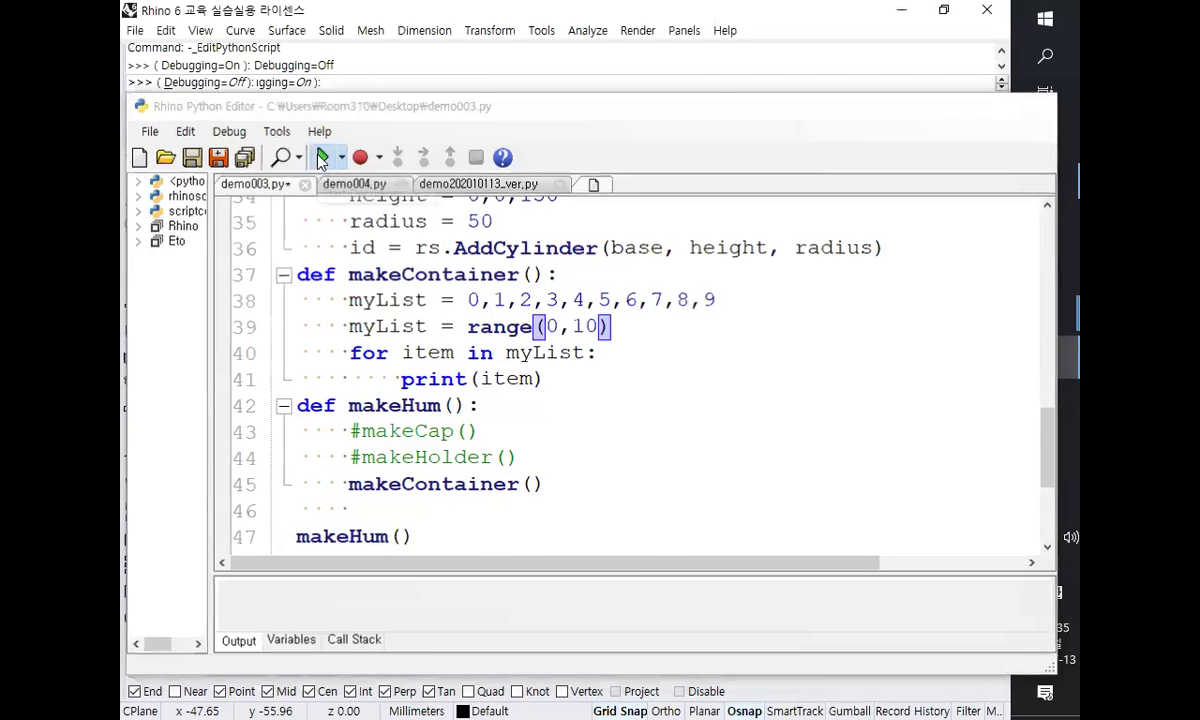
{"action": "scroll", "coordinate": [285, 620], "scroll_direction": "down", "scroll_amount": 3}
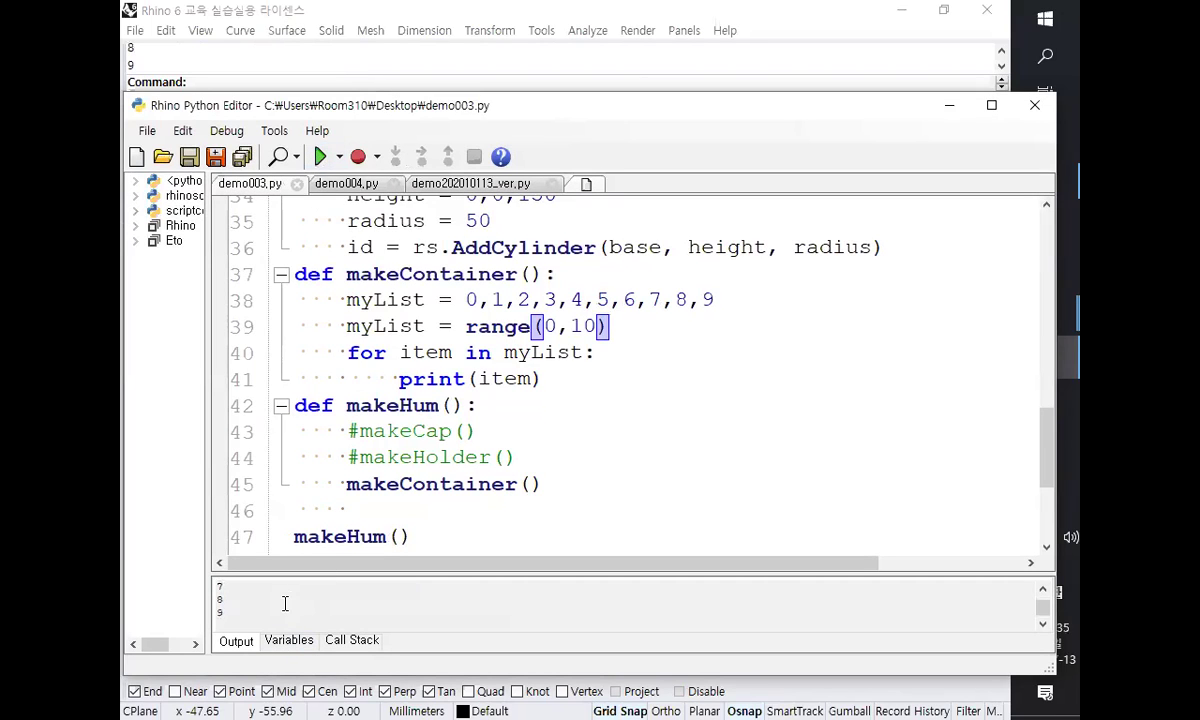
{"action": "left_click_drag", "start_coordinate": [306, 576], "coordinate": [300, 485]}
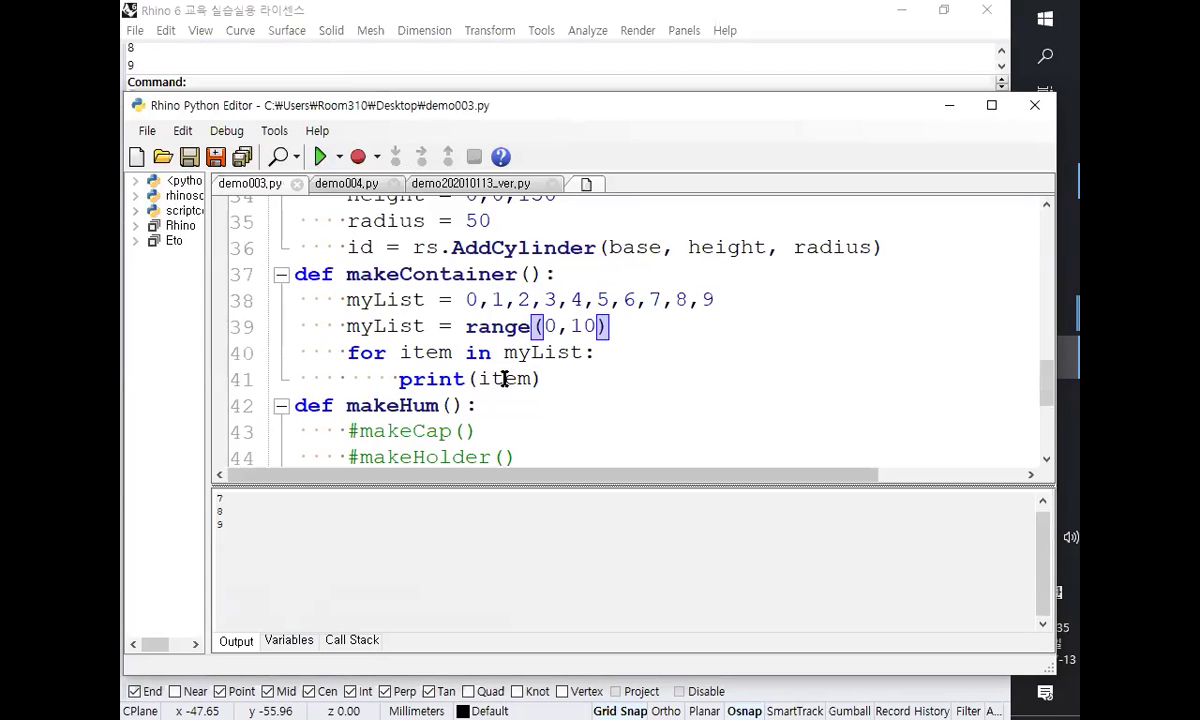
- Set the end value of the range in makeContainer to 100, run the script and review the printed numbers
{"action": "type", "text": "0"}
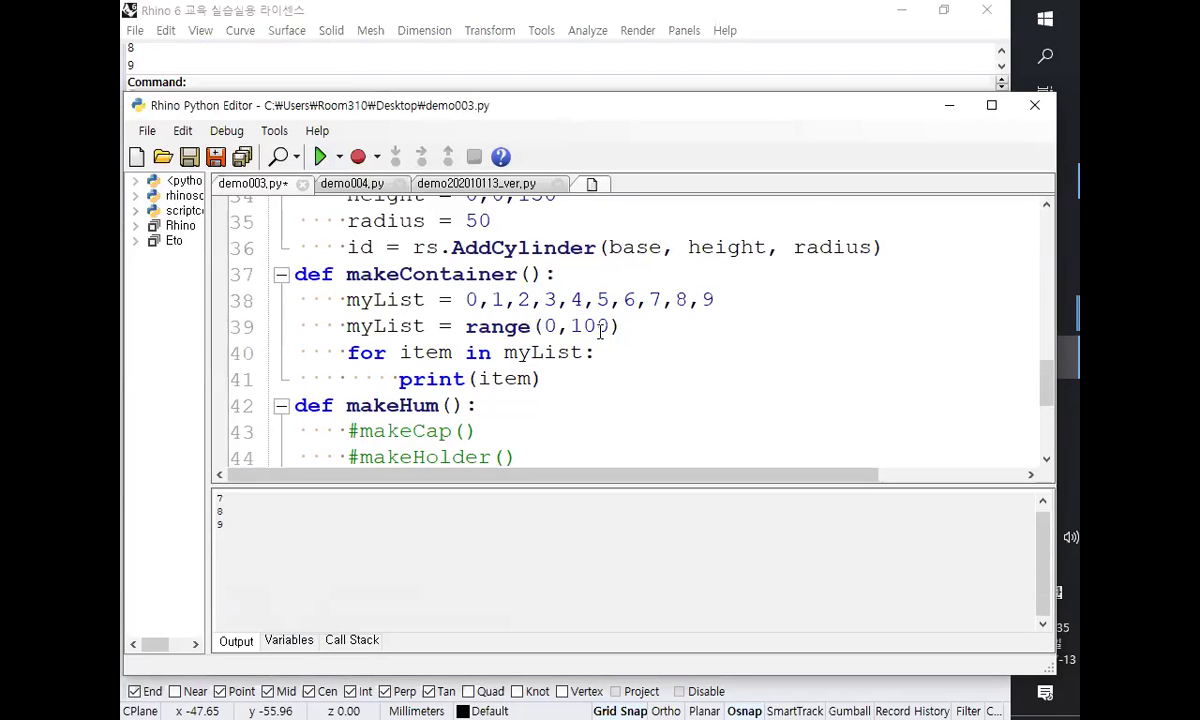
{"action": "left_click", "coordinate": [318, 156]}
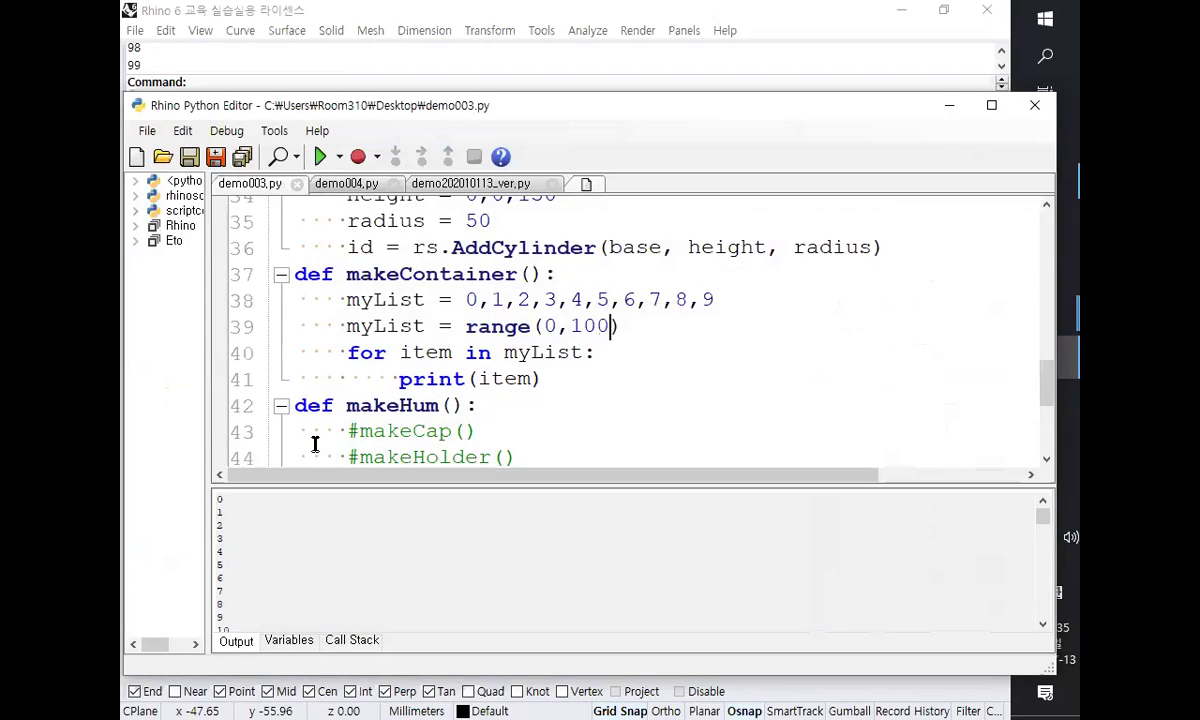
{"action": "scroll", "coordinate": [311, 519], "scroll_direction": "down", "scroll_amount": 20}
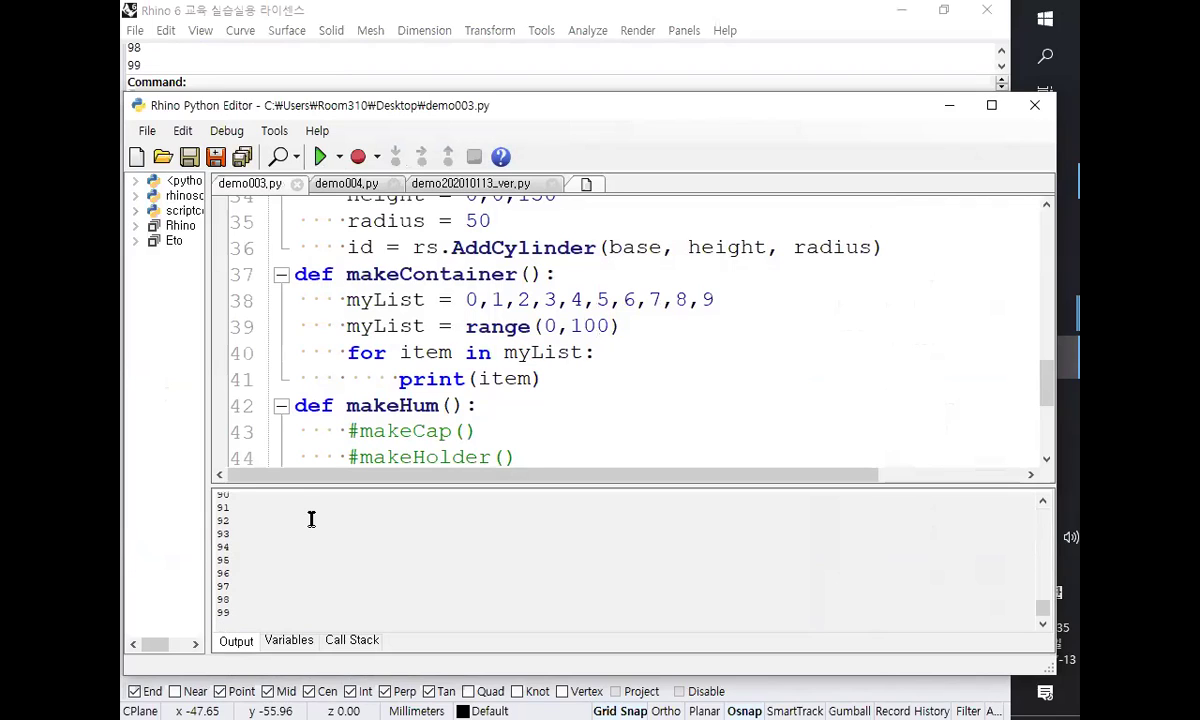
- Set the end value of the range in makeContainer to 100000000 and run the script
{"action": "type", "text": "0000"}
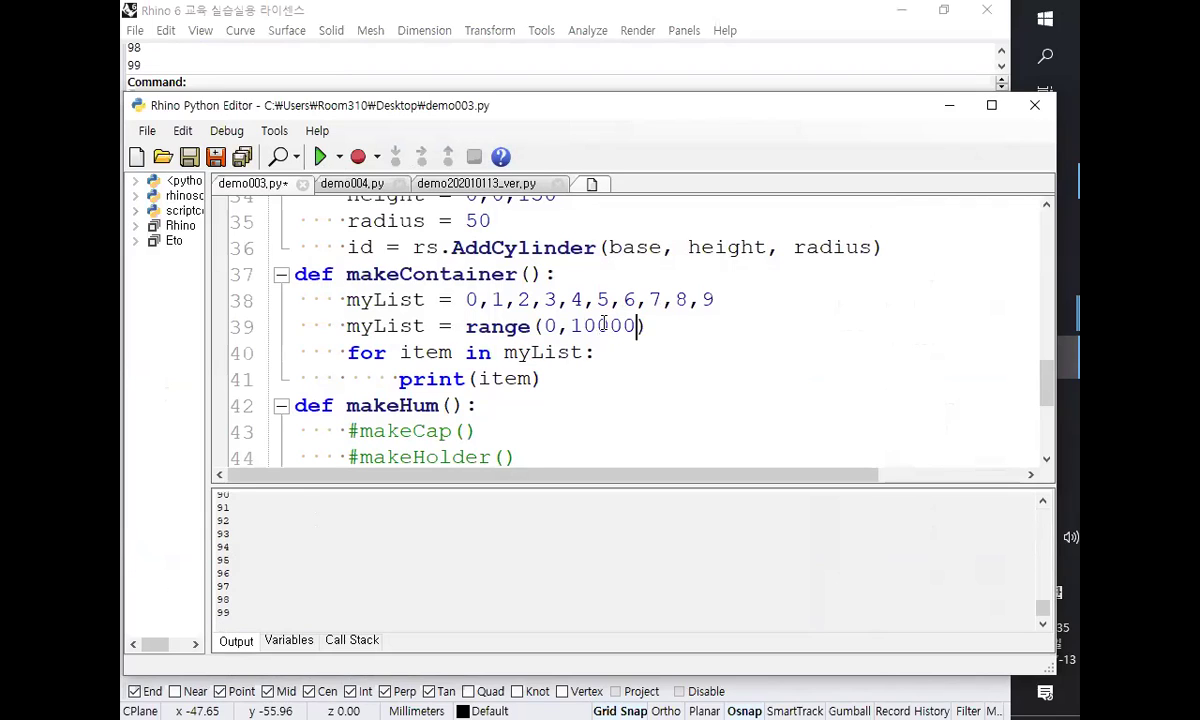
{"action": "type", "text": "000"}
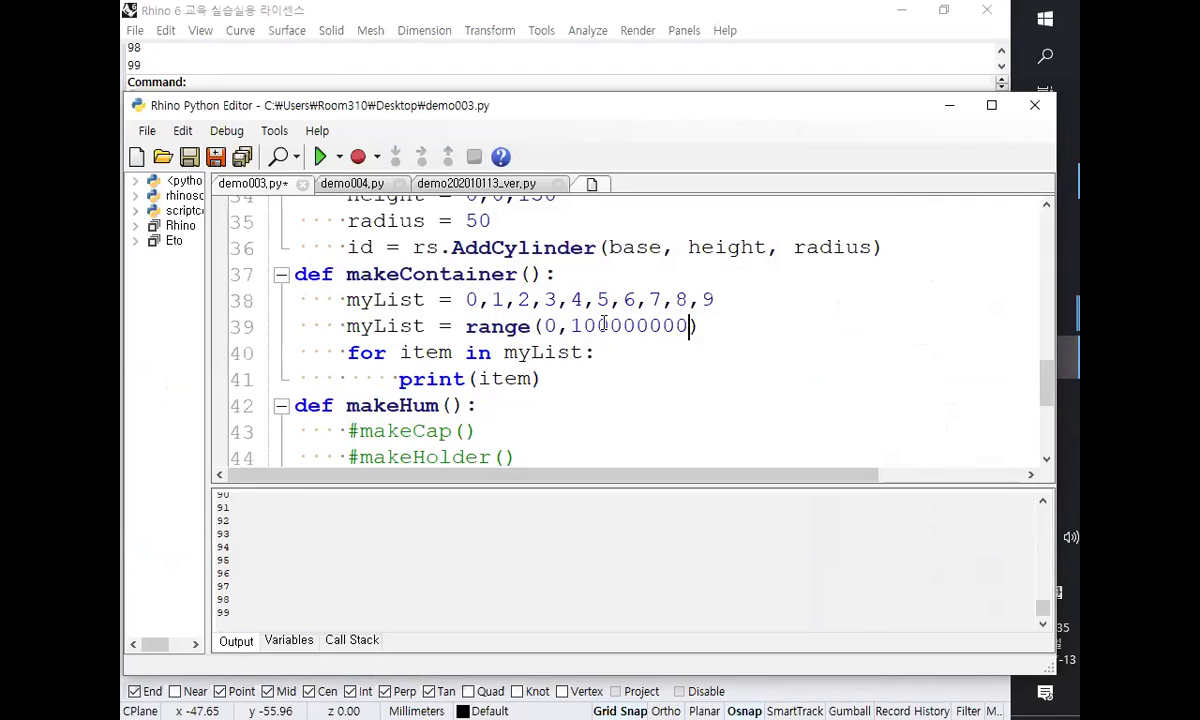
{"action": "left_click", "coordinate": [322, 158]}
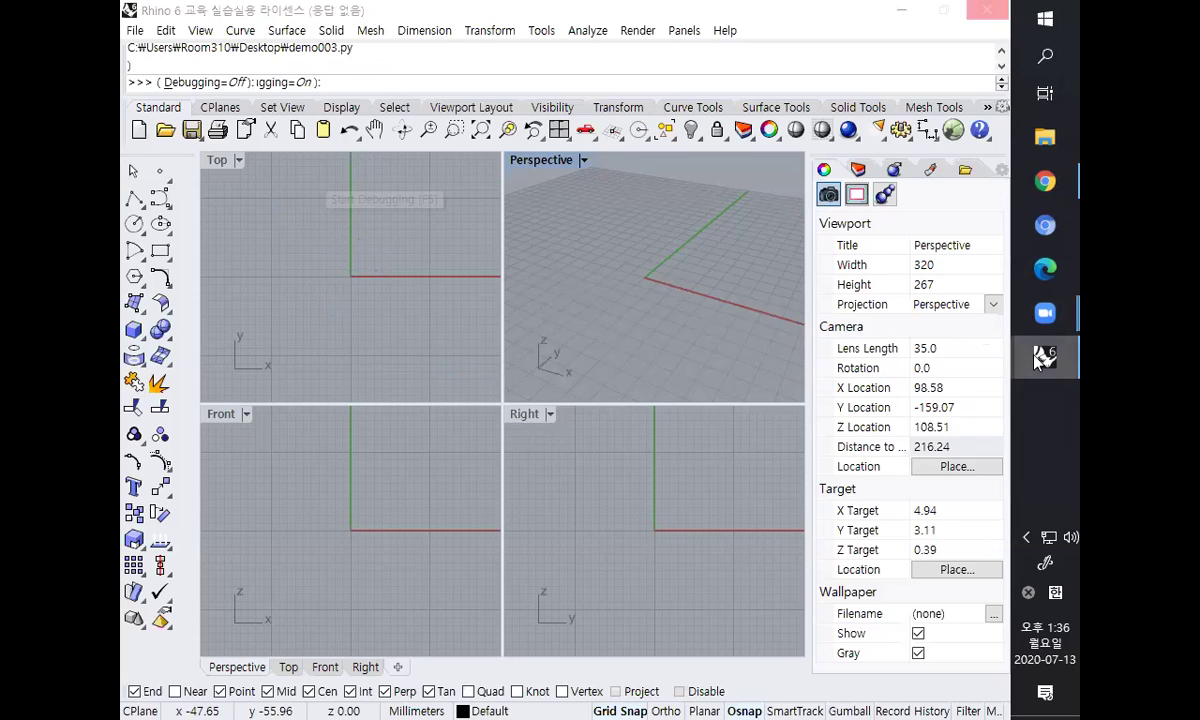
{"action": "mouse_move", "coordinate": [1045, 355]}
{"action": "left_click", "coordinate": [874, 422]}
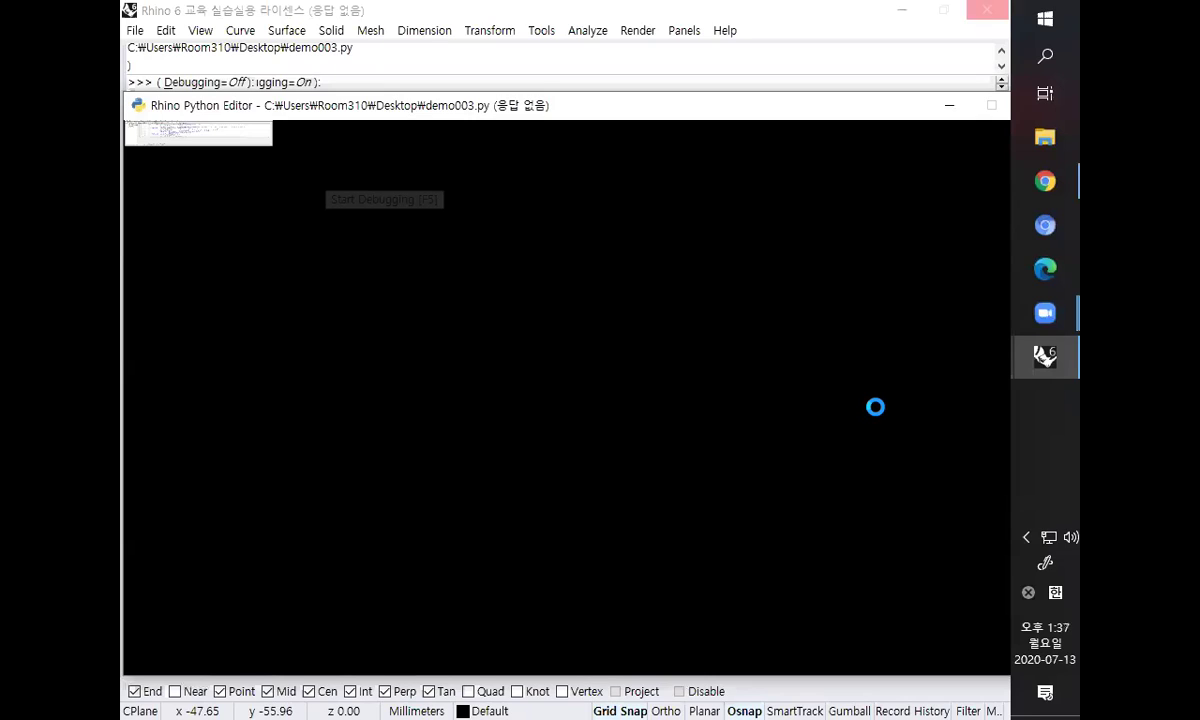
{"action": "mouse_move", "coordinate": [1047, 320]}
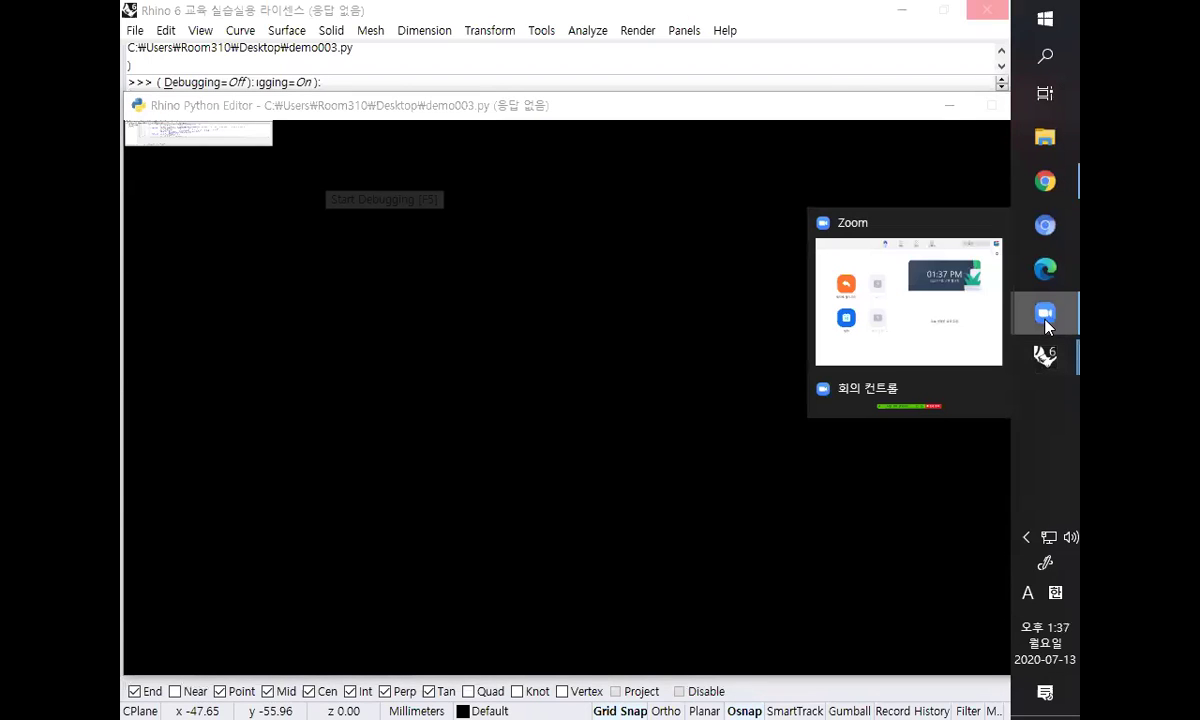
{"action": "mouse_move", "coordinate": [1045, 352]}
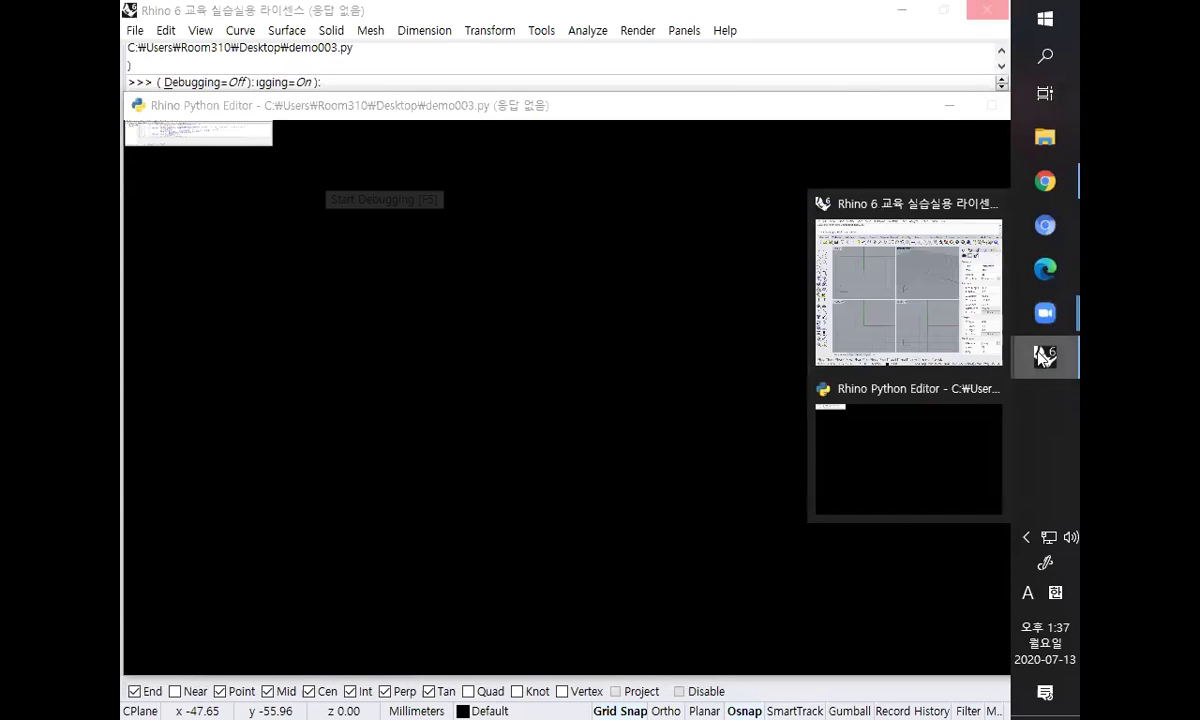
{"action": "left_click", "coordinate": [923, 447]}
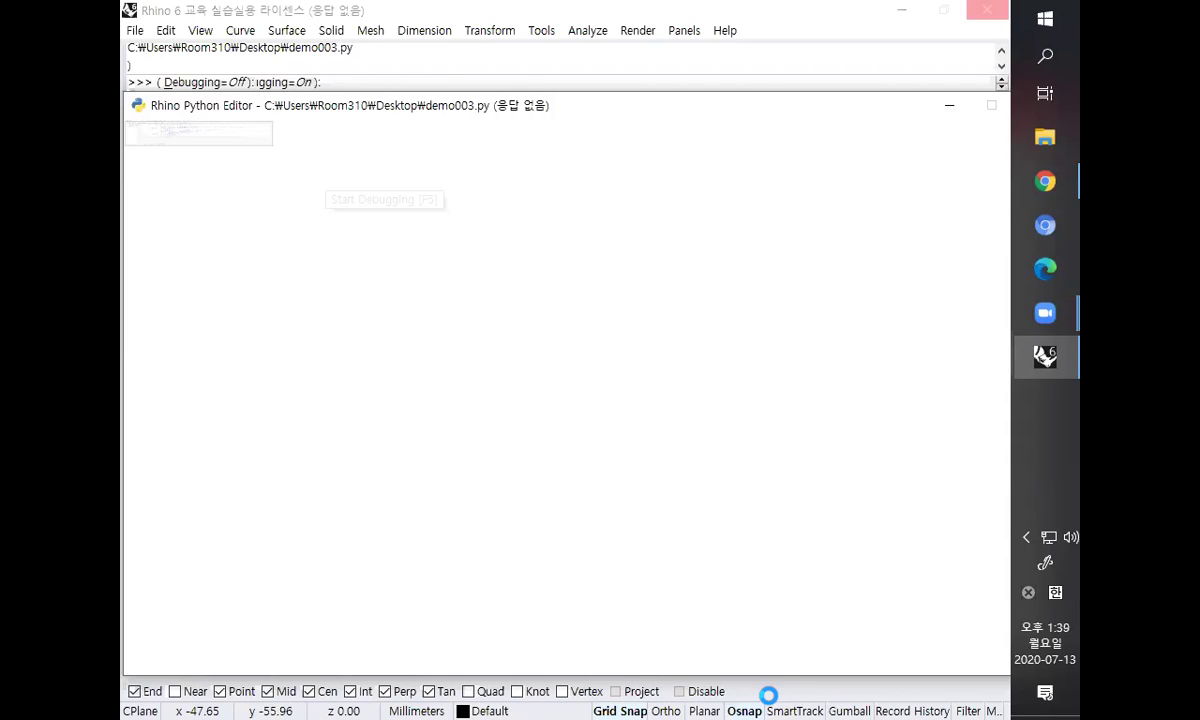
- Open the Windows Task Manager and end the frozen Rhino 6 task
{"action": "key", "text": "ctrl+shift+Escape"}
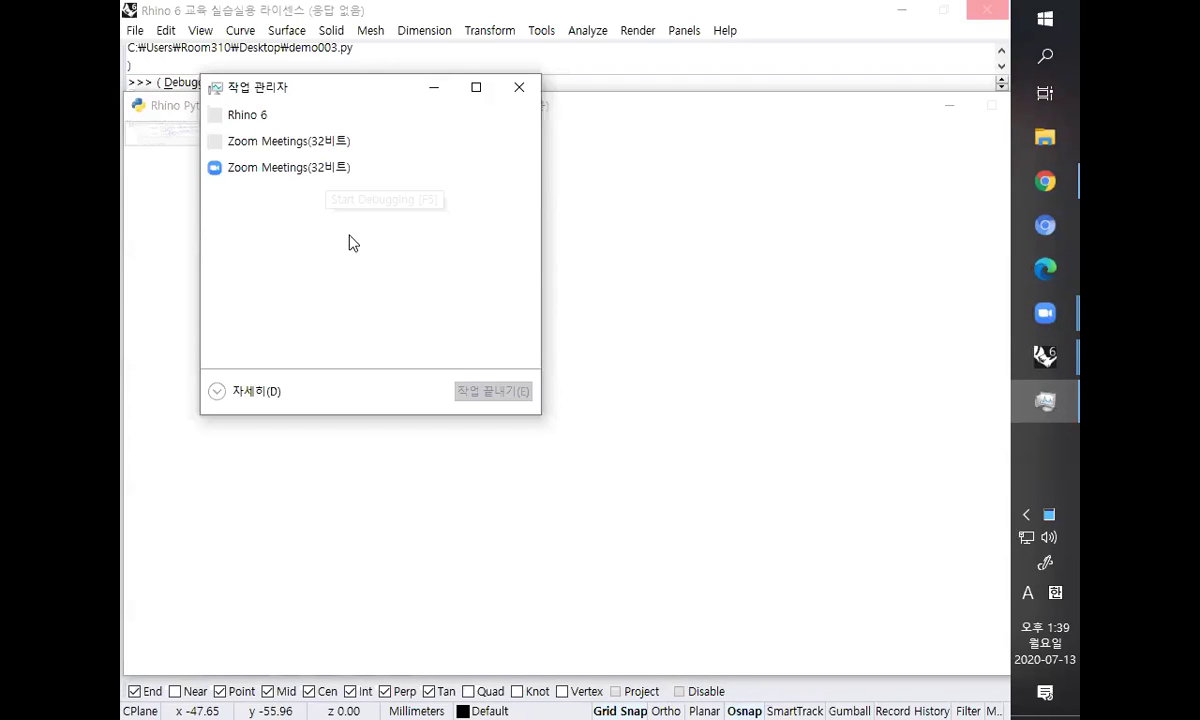
{"action": "left_click", "coordinate": [296, 118]}
{"action": "left_click", "coordinate": [271, 143]}
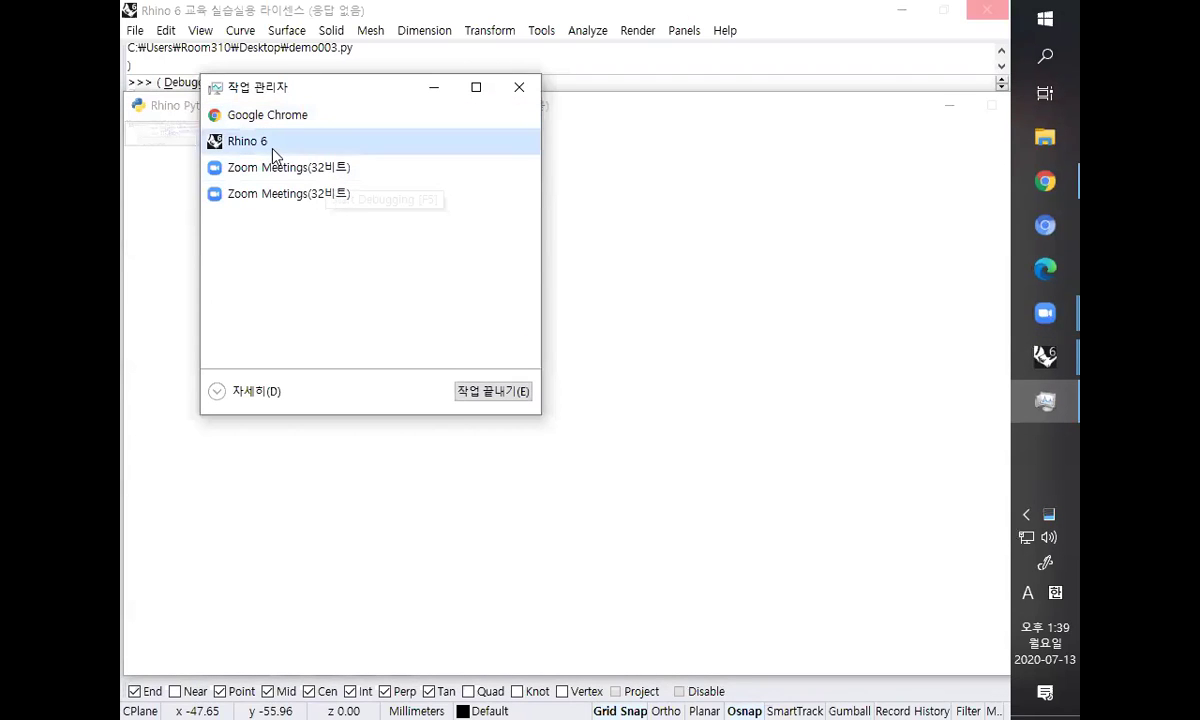
{"action": "left_click", "coordinate": [496, 398]}
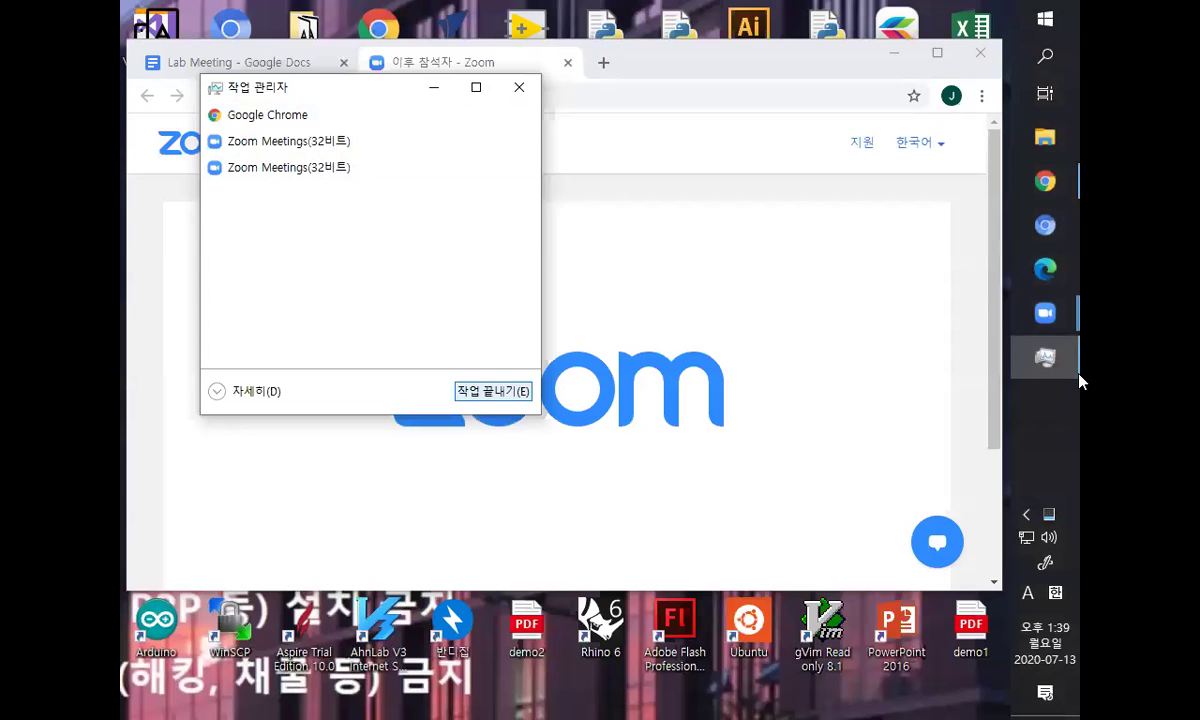
- Relaunch Rhino 6 through the Windows search and start a new file from the Large Objects - Millimeters template
{"action": "left_click", "coordinate": [1045, 56]}
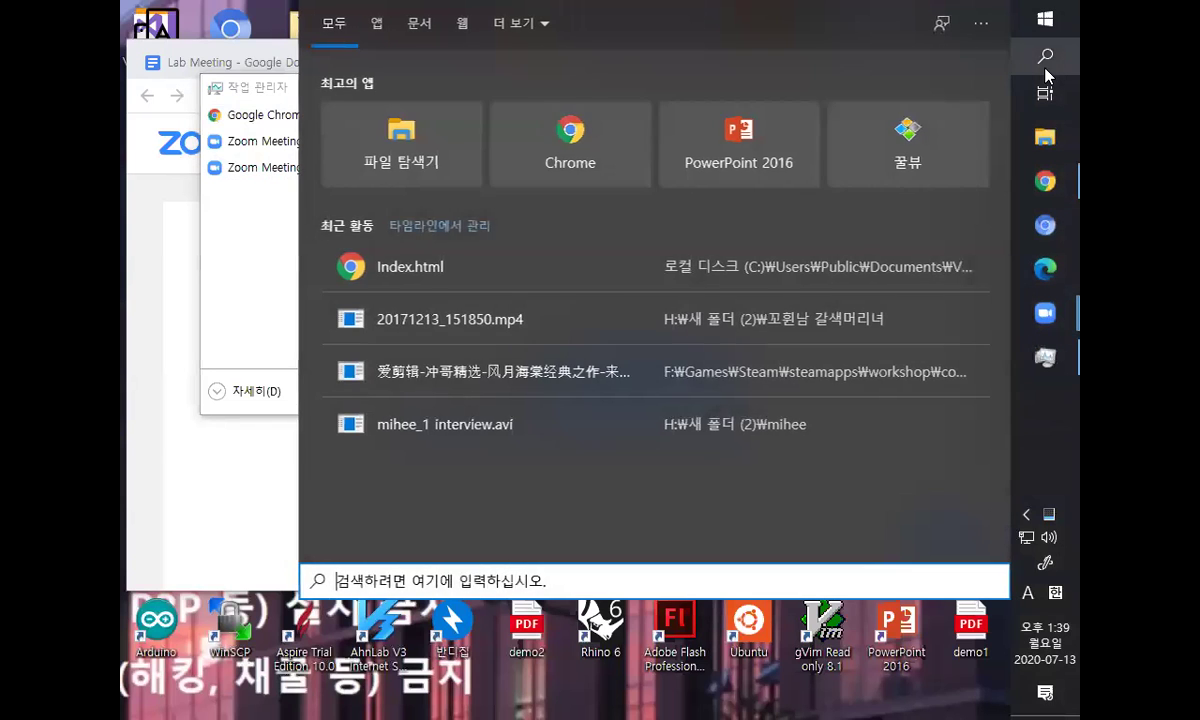
{"action": "type", "text": "rhino"}
{"action": "key", "text": "Return"}
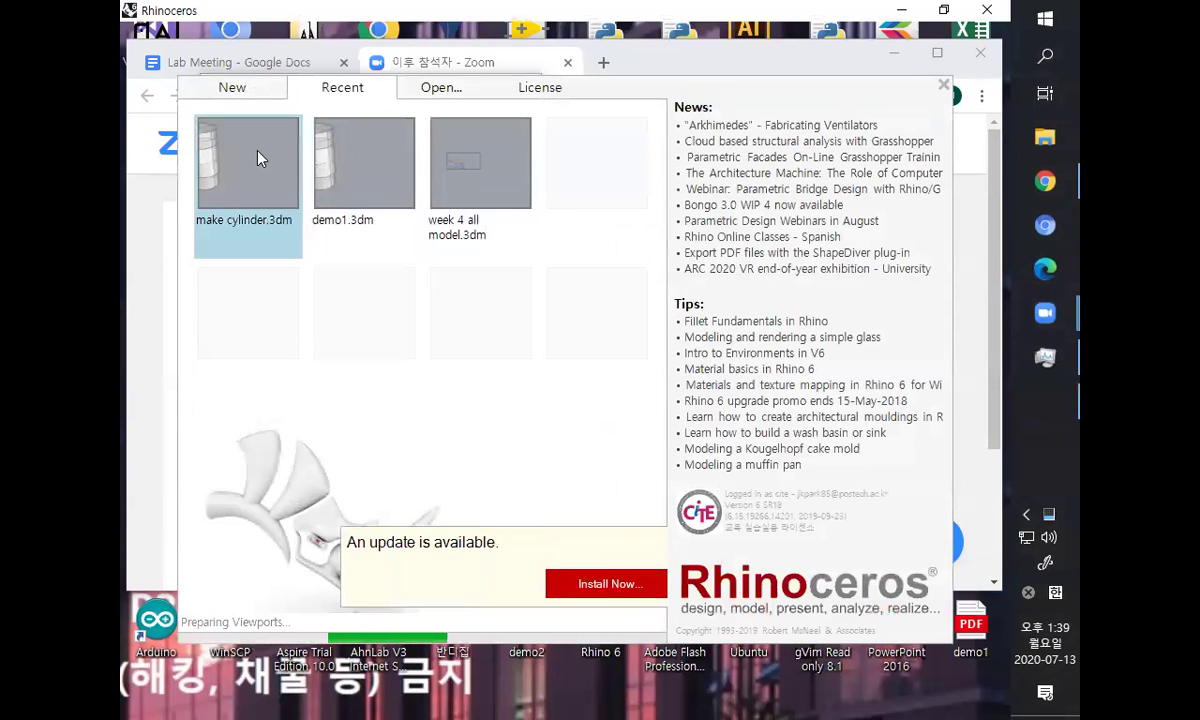
{"action": "left_click", "coordinate": [212, 86]}
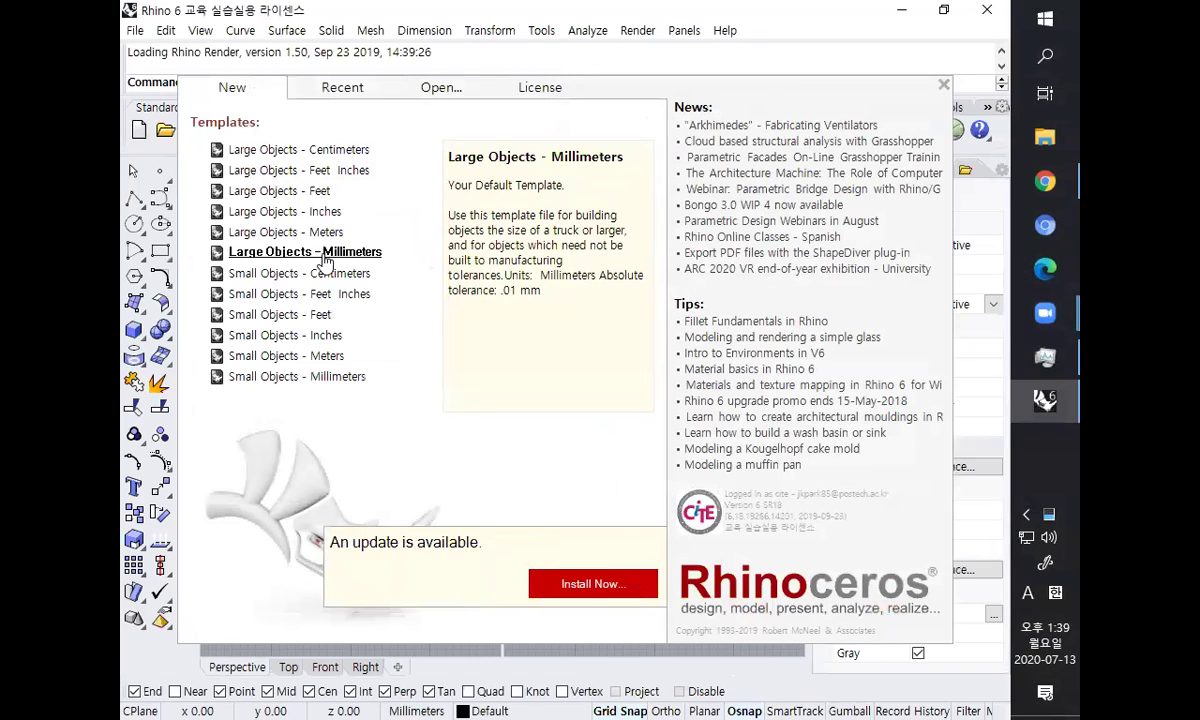
{"action": "left_click", "coordinate": [323, 254]}
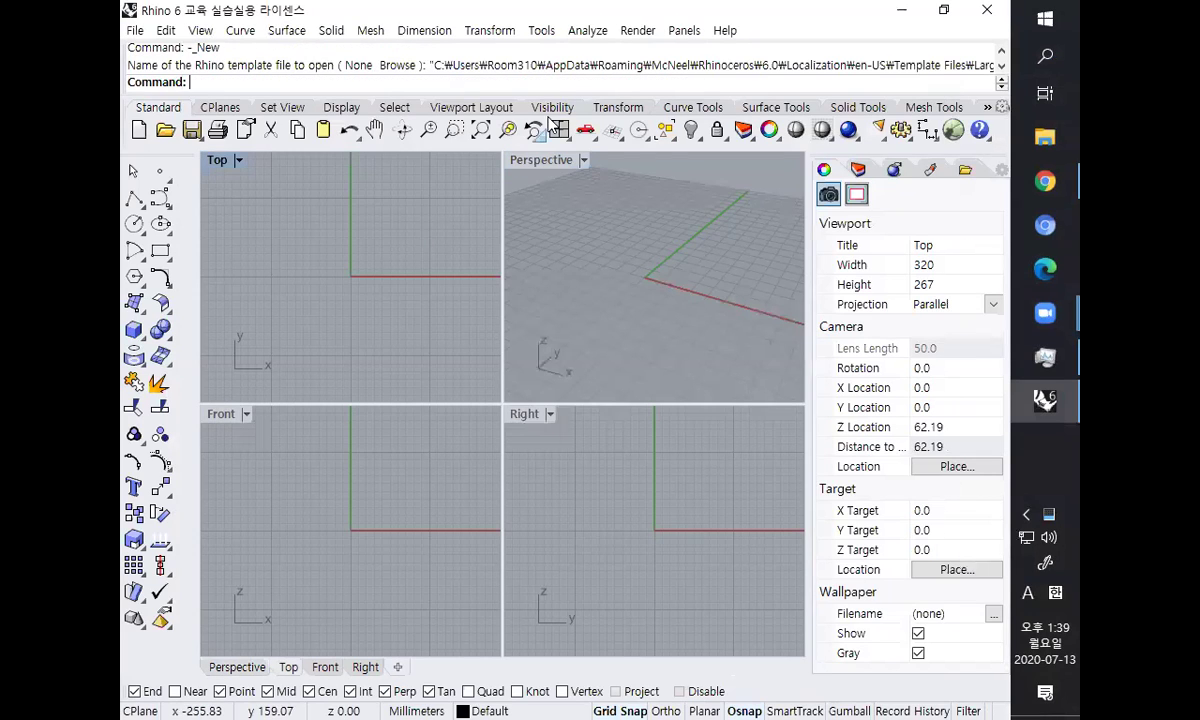
- Open the Python script editor with demo003.py
{"action": "left_click", "coordinate": [543, 32]}
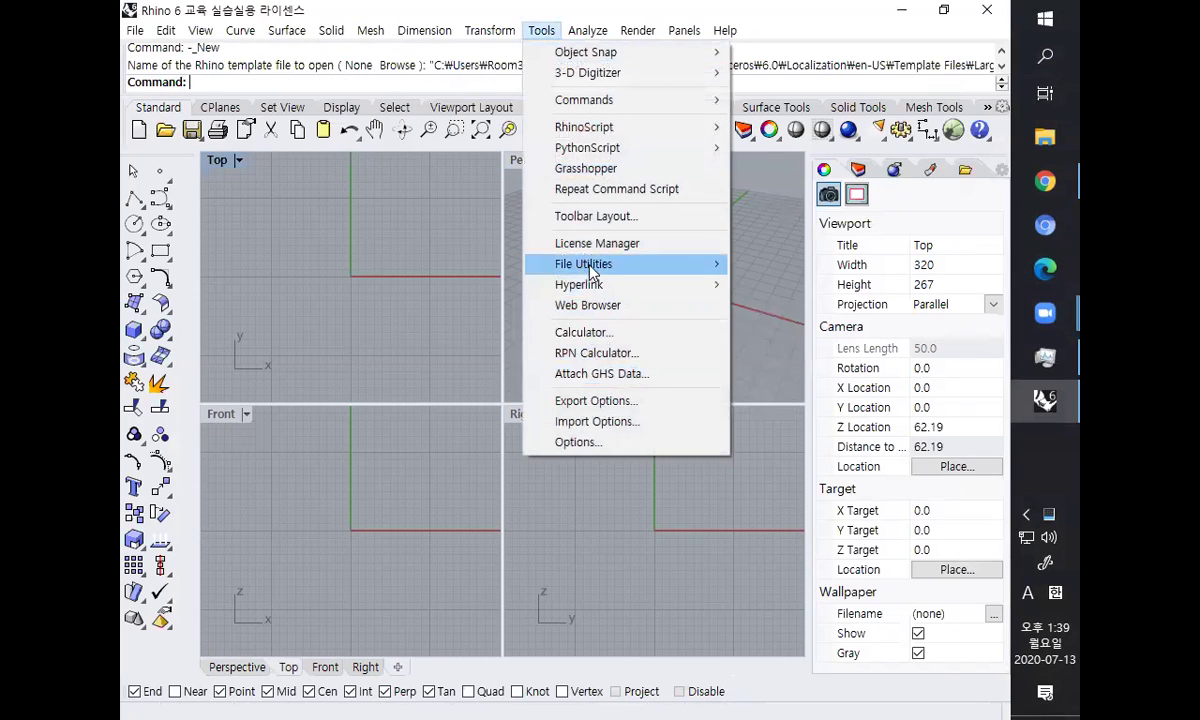
{"action": "left_click", "coordinate": [548, 32]}
{"action": "left_click", "coordinate": [555, 32]}
{"action": "mouse_move", "coordinate": [659, 153]}
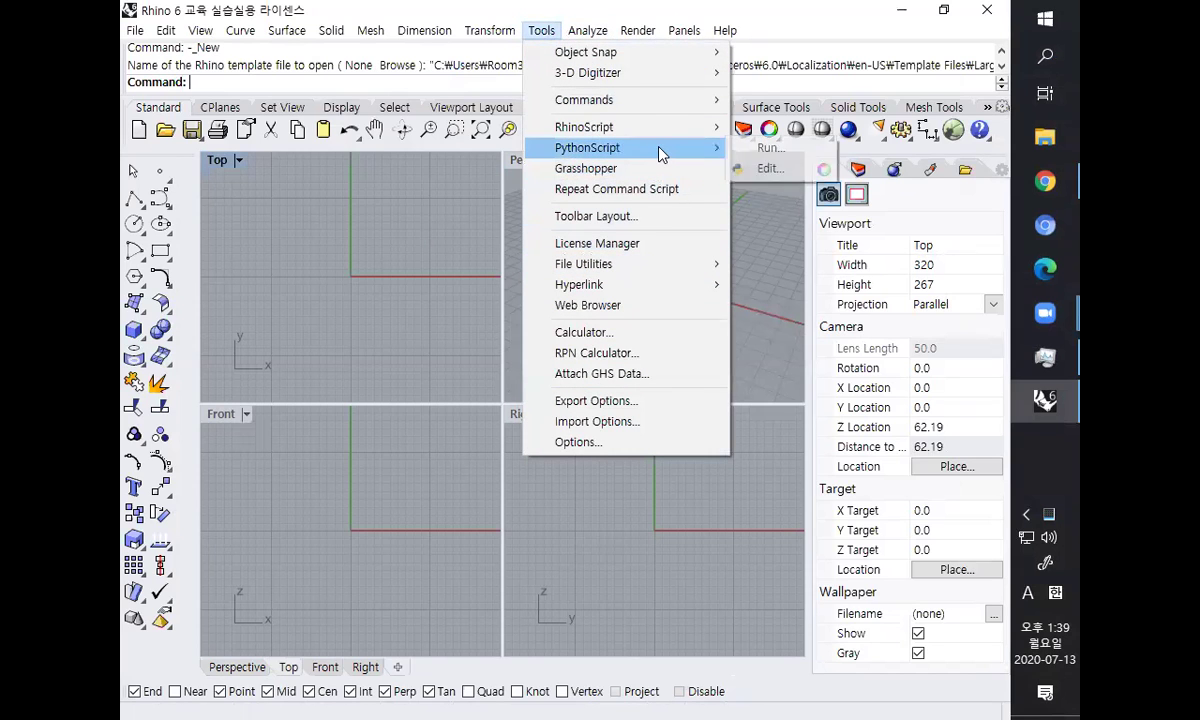
{"action": "left_click", "coordinate": [768, 167]}
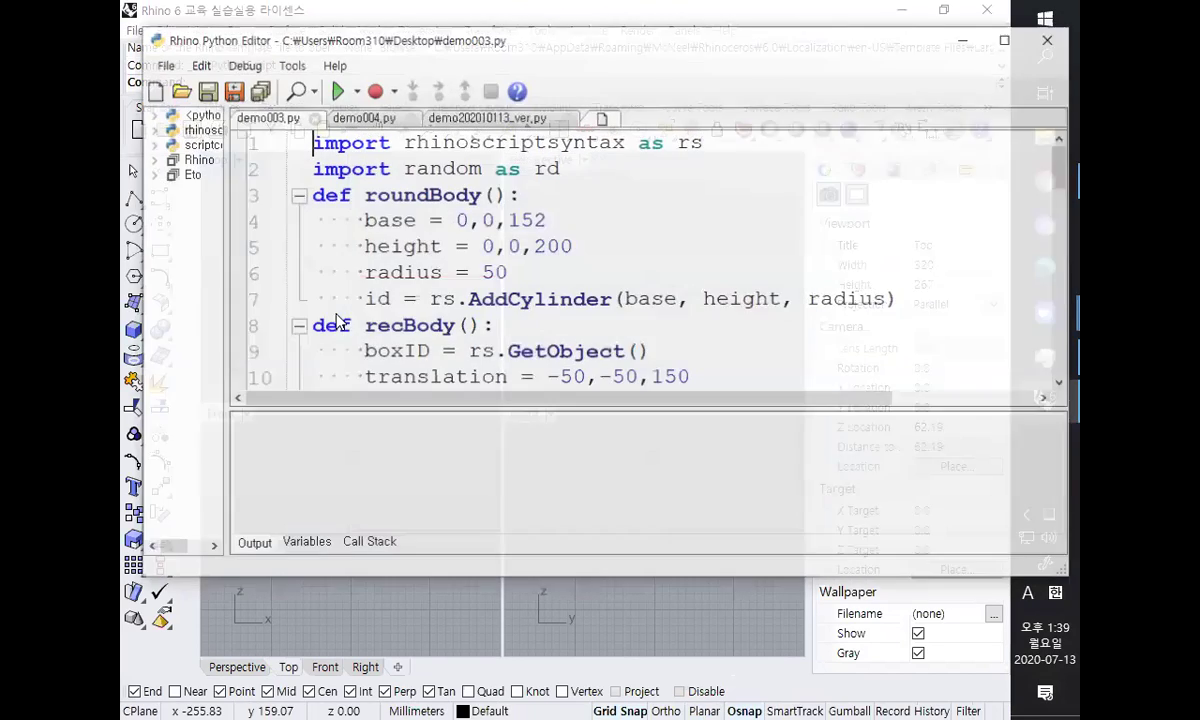
- Change the myList assignment in makeContainer to range(0,100,1)
{"action": "left_click", "coordinate": [391, 323]}
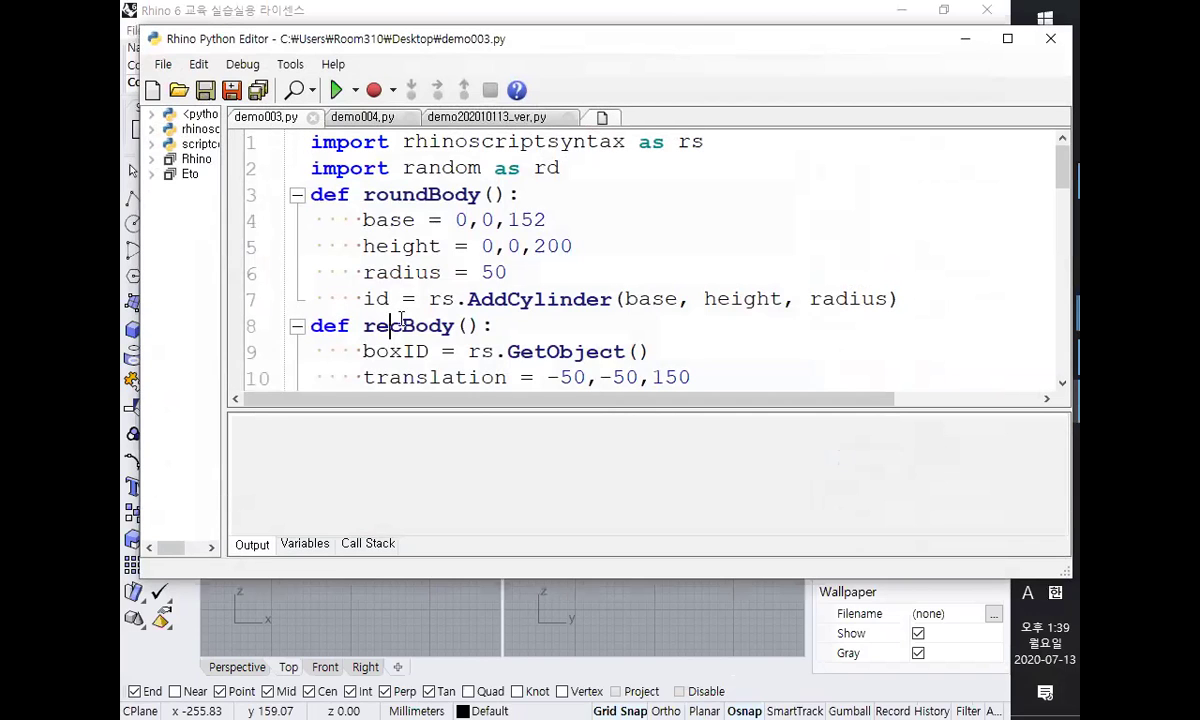
{"action": "scroll", "coordinate": [503, 327], "scroll_direction": "down", "scroll_amount": 5}
{"action": "scroll", "coordinate": [503, 327], "scroll_direction": "up", "scroll_amount": 1}
{"action": "scroll", "coordinate": [503, 327], "scroll_direction": "down", "scroll_amount": 4}
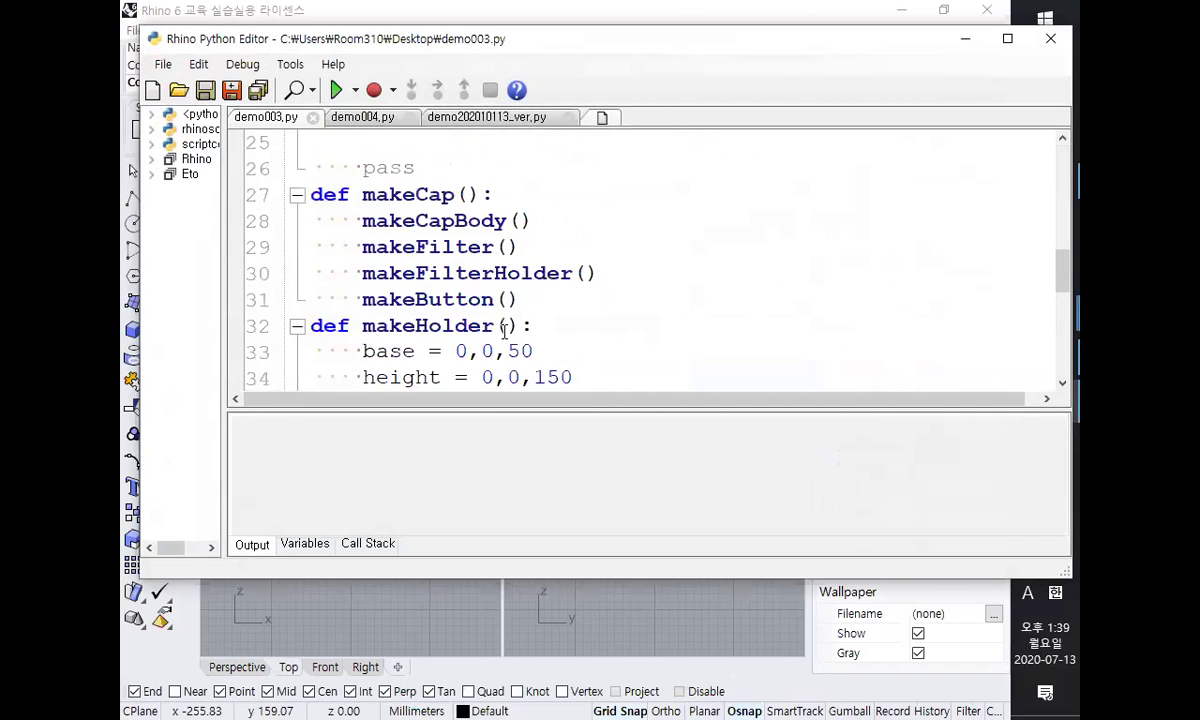
{"action": "scroll", "coordinate": [505, 330], "scroll_direction": "down", "scroll_amount": 4}
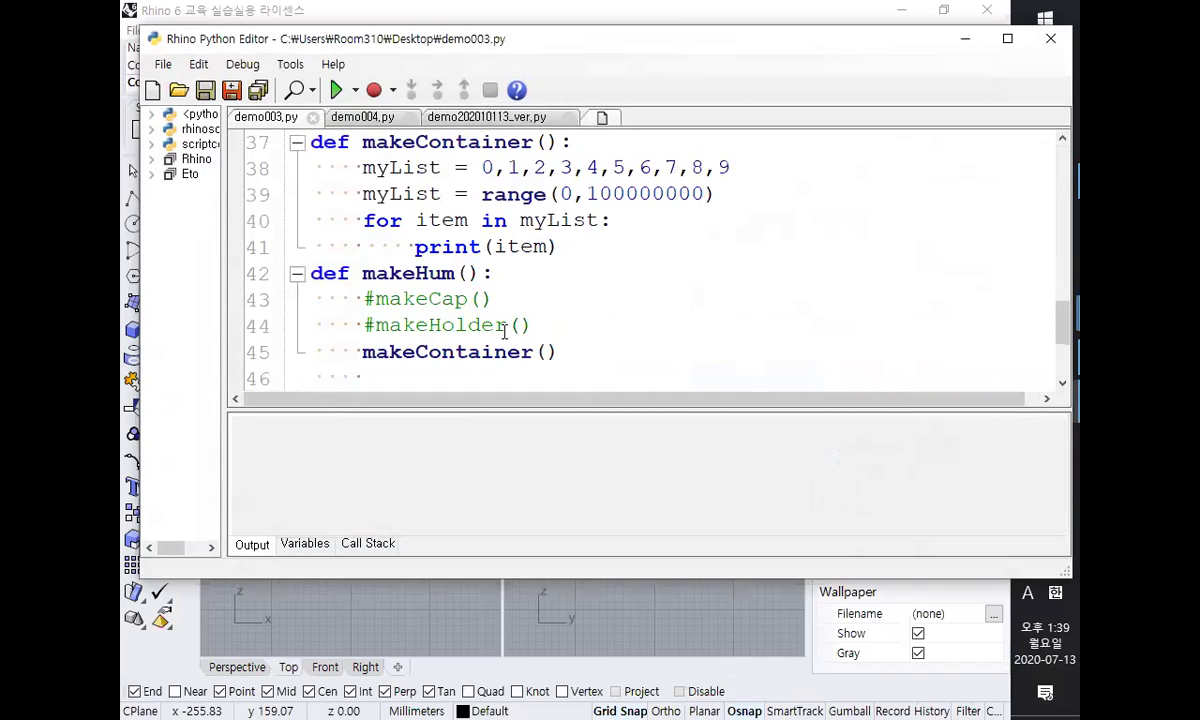
{"action": "left_click", "coordinate": [627, 193]}
{"action": "key", "text": "Delete"}
{"action": "key", "text": "Delete"}
{"action": "key", "text": "Delete"}
{"action": "key", "text": "Delete"}
{"action": "key", "text": "Delete"}
{"action": "key", "text": "Delete"}
{"action": "key", "text": "Right"}
{"action": "type", "text": ",1"}
{"action": "key", "text": "Down"}
{"action": "key", "text": "Down"}
{"action": "key", "text": "Down"}
{"action": "key", "text": "Down"}
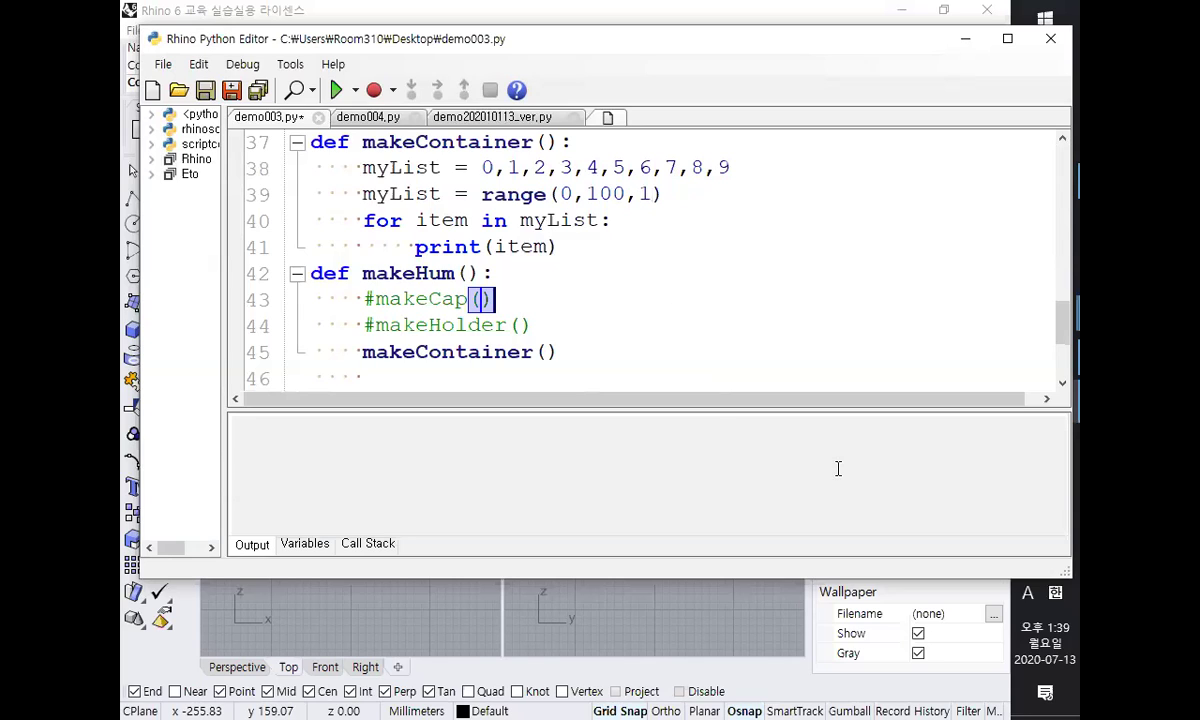
- Run demo003.py and examine the printed list of numbers through to the end
{"action": "left_click", "coordinate": [336, 90]}
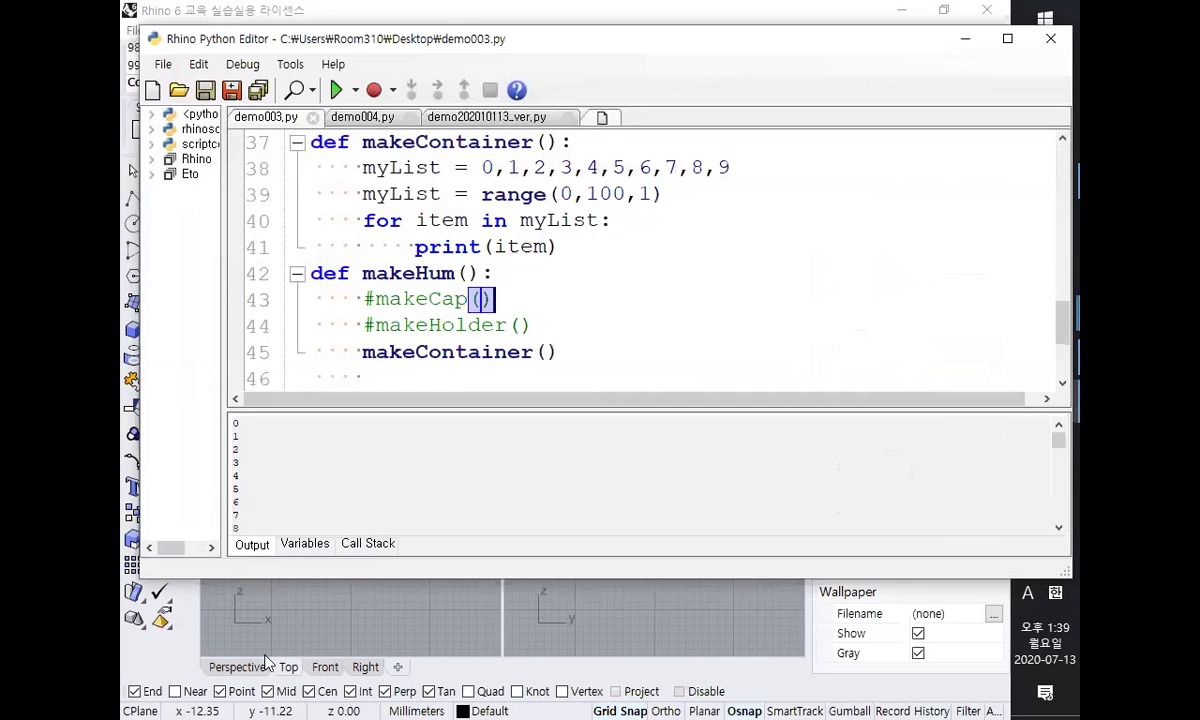
{"action": "scroll", "coordinate": [301, 452], "scroll_direction": "down", "scroll_amount": 9}
{"action": "scroll", "coordinate": [301, 448], "scroll_direction": "down", "scroll_amount": 20}
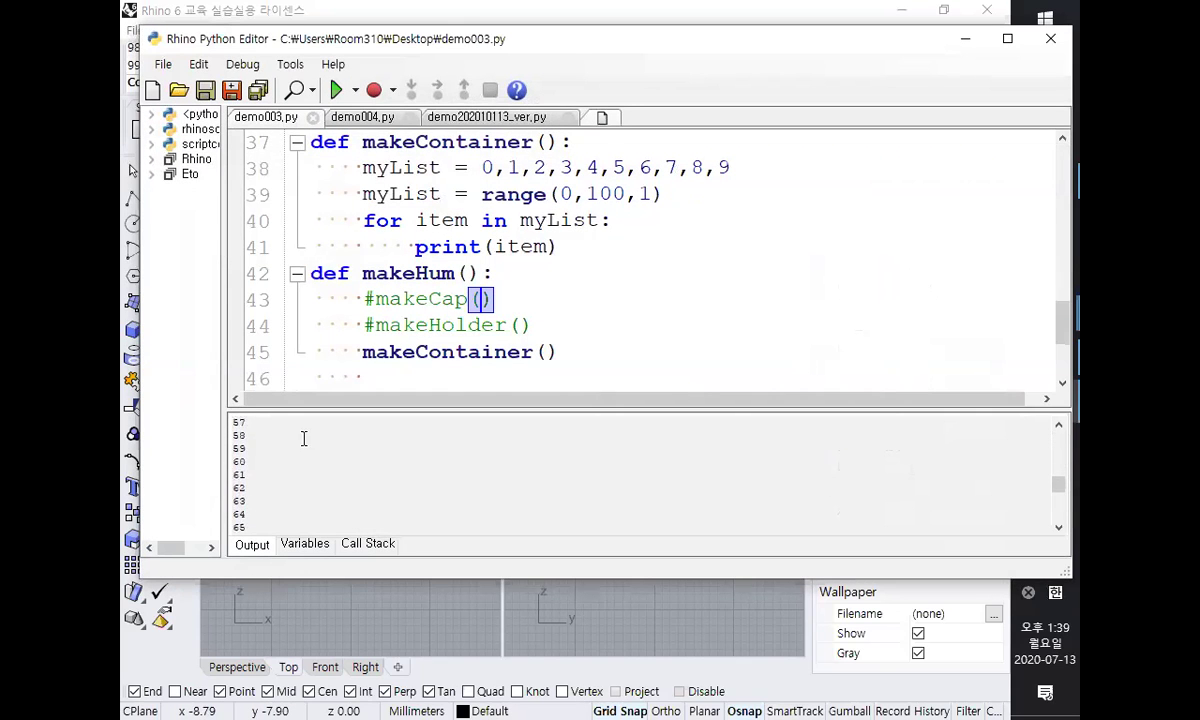
- Set the end value of makeContainer's range to 10, keeping the step of 1
{"action": "key", "text": "Up"}
{"action": "key", "text": "Up"}
{"action": "scroll", "coordinate": [617, 340], "scroll_direction": "up", "scroll_amount": 3}
{"action": "scroll", "coordinate": [617, 340], "scroll_direction": "down", "scroll_amount": 2}
{"action": "left_click", "coordinate": [612, 274]}
{"action": "key", "text": "BackSpace"}
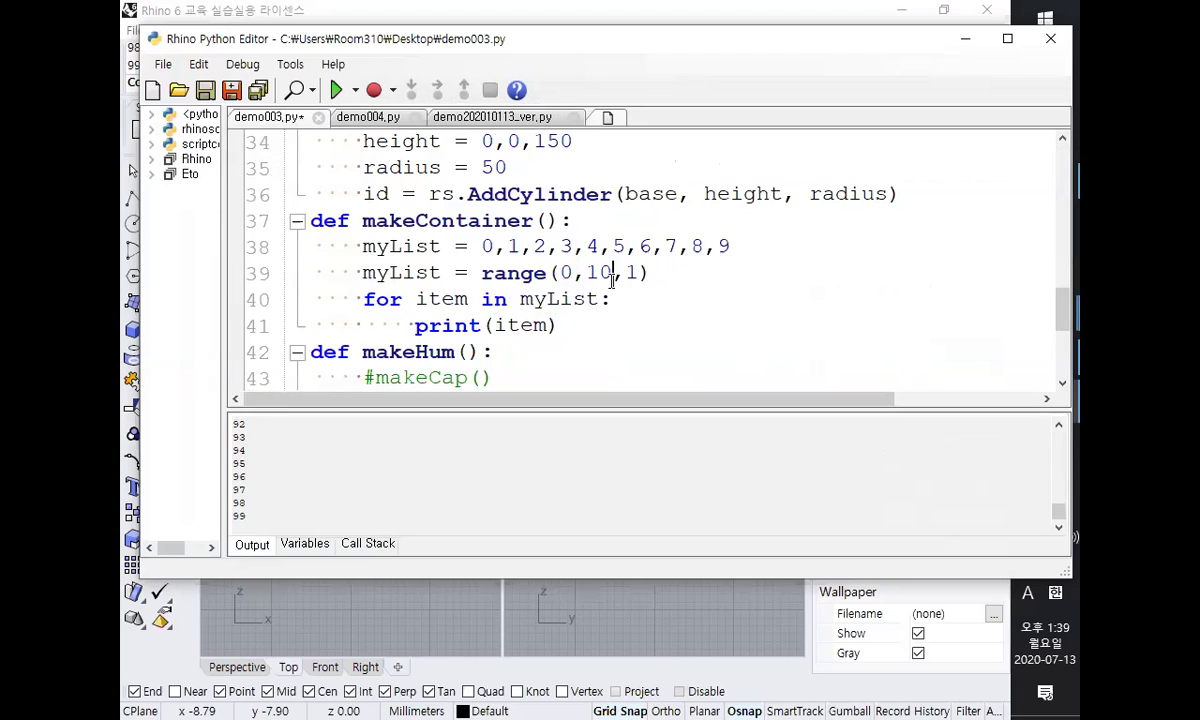
- Delete the literal 0 to 9 myList line from makeContainer and realign the range line with the function body
{"action": "left_click", "coordinate": [364, 246]}
{"action": "left_click_drag", "start_coordinate": [364, 246], "coordinate": [908, 254]}
{"action": "key", "text": "Delete"}
{"action": "key", "text": "Delete"}
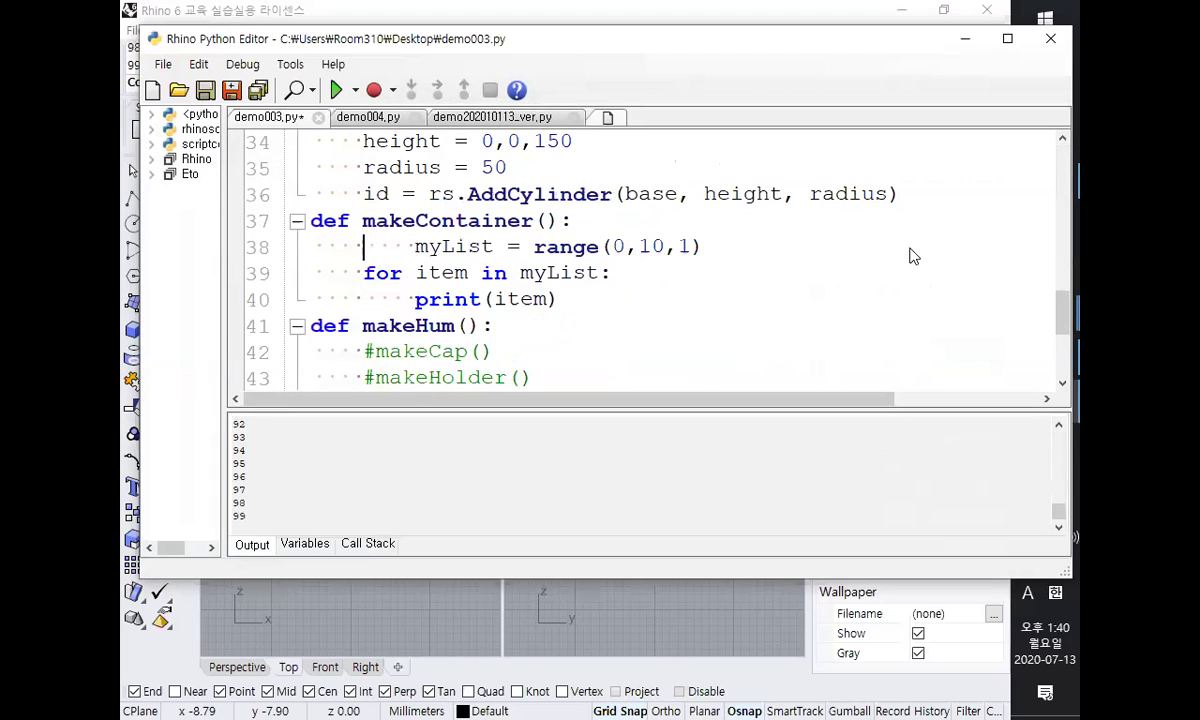
{"action": "key", "text": "BackSpace"}
{"action": "key", "text": "BackSpace"}
{"action": "key", "text": "BackSpace"}
{"action": "key", "text": "BackSpace"}
- Remove the print(item) statement from the for loop in makeContainer, leaving an empty indented line
{"action": "key", "text": "Down"}
{"action": "key", "text": "End"}
{"action": "key", "text": "Down"}
{"action": "key", "text": "BackSpace"}
{"action": "key", "text": "BackSpace"}
{"action": "key", "text": "BackSpace"}
{"action": "key", "text": "BackSpace"}
{"action": "key", "text": "BackSpace"}
{"action": "key", "text": "BackSpace"}
{"action": "key", "text": "BackSpace"}
{"action": "key", "text": "BackSpace"}
{"action": "key", "text": "BackSpace"}
{"action": "key", "text": "BackSpace"}
{"action": "key", "text": "BackSpace"}
- Copy makeHolder's base, height, radius and AddCylinder lines into makeContainer's for loop and indent them to the loop body
{"action": "scroll", "coordinate": [490, 245], "scroll_direction": "up", "scroll_amount": 1}
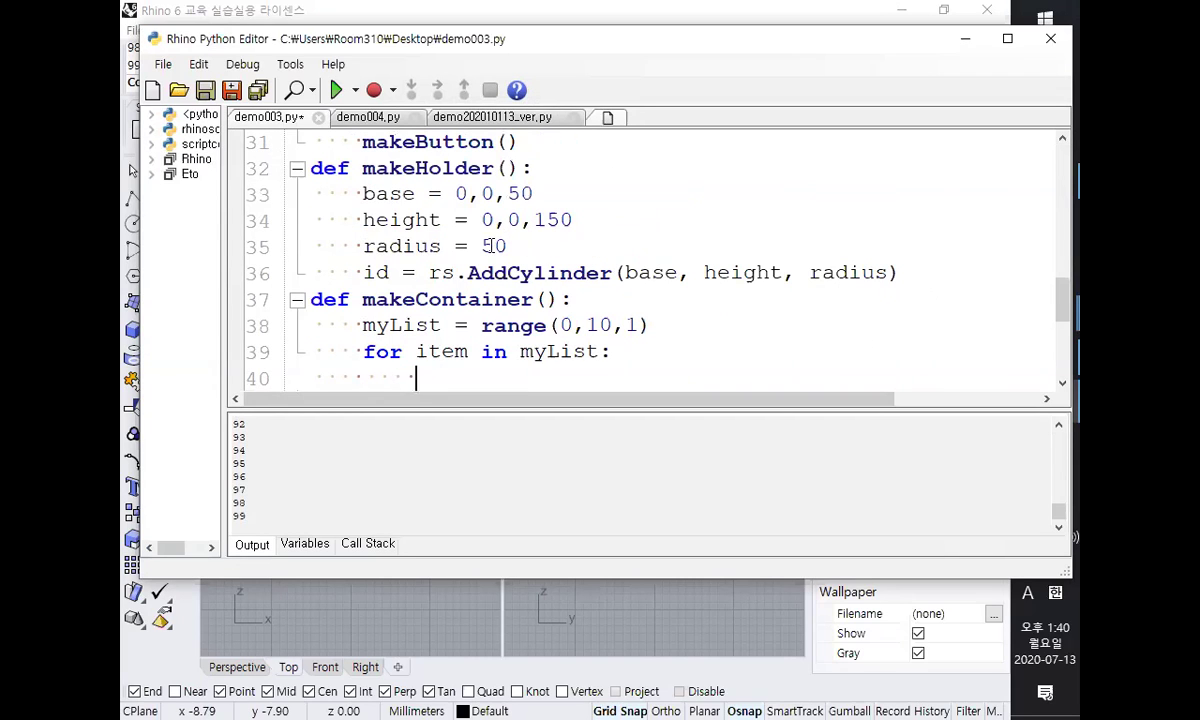
{"action": "left_click_drag", "start_coordinate": [363, 193], "coordinate": [890, 278]}
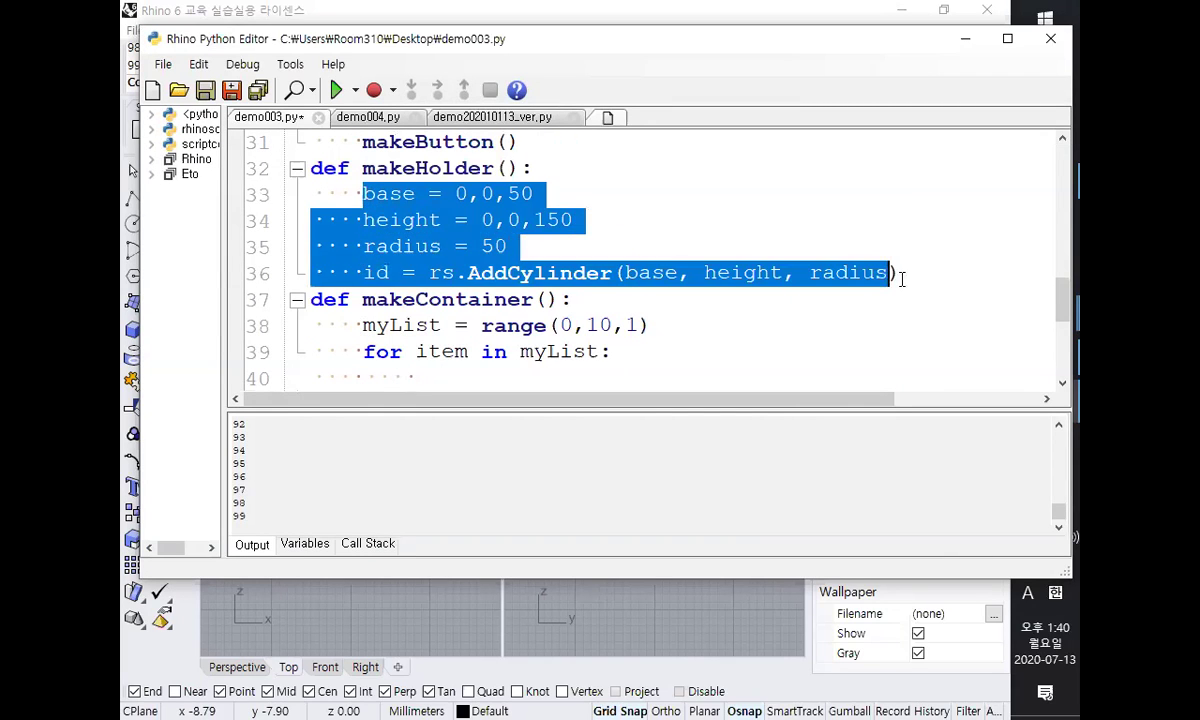
{"action": "scroll", "coordinate": [860, 315], "scroll_direction": "down", "scroll_amount": 2}
{"action": "left_click", "coordinate": [456, 218]}
{"action": "type", "text": "base = 0,0,50     height = 0,0,150     radius = 50     id = rs.AddCylinder(base, height, radius)"}
{"action": "left_click_drag", "start_coordinate": [362, 246], "coordinate": [946, 294]}
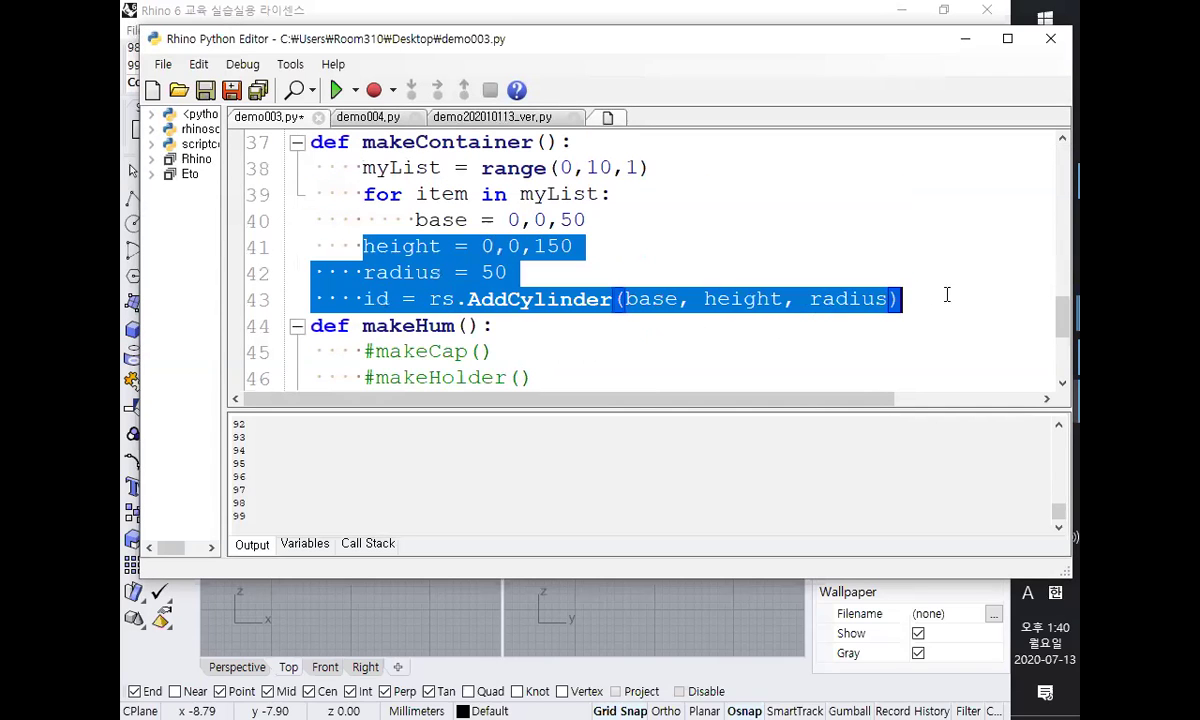
{"action": "key", "text": "Tab"}
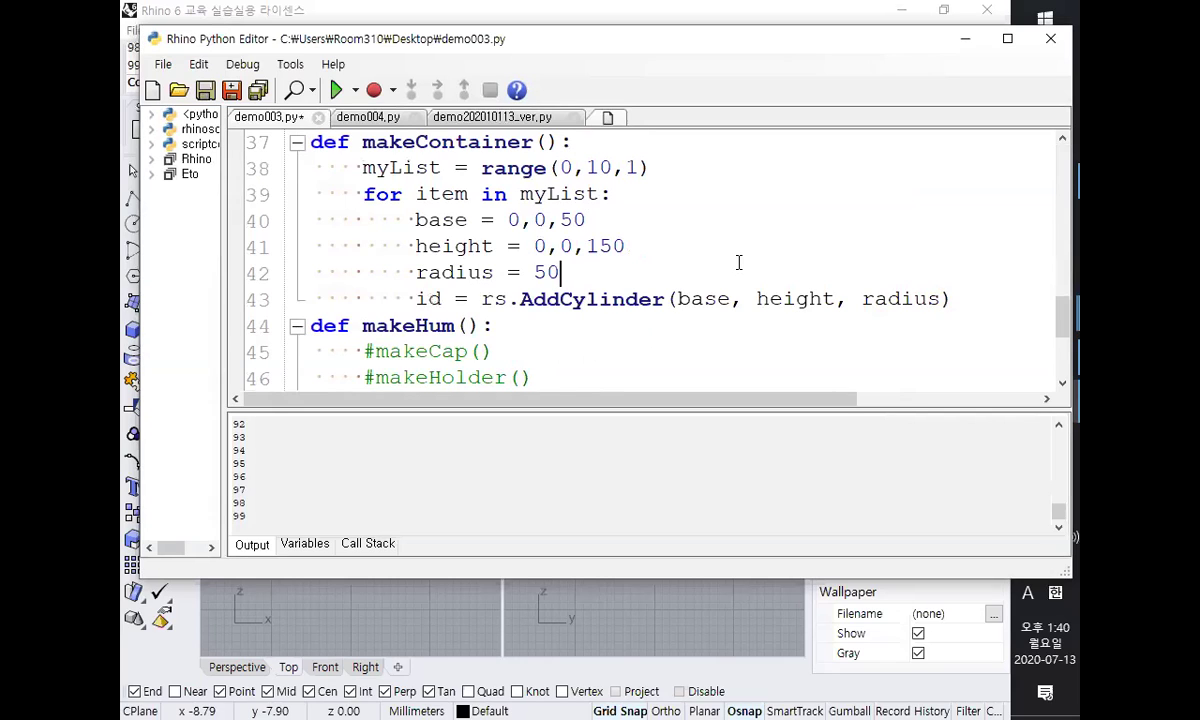
- Insert the line z = item + 150 below the base line in makeContainer's loop
{"action": "left_click", "coordinate": [609, 218]}
{"action": "key", "text": "Return"}
{"action": "type", "text": "z"}
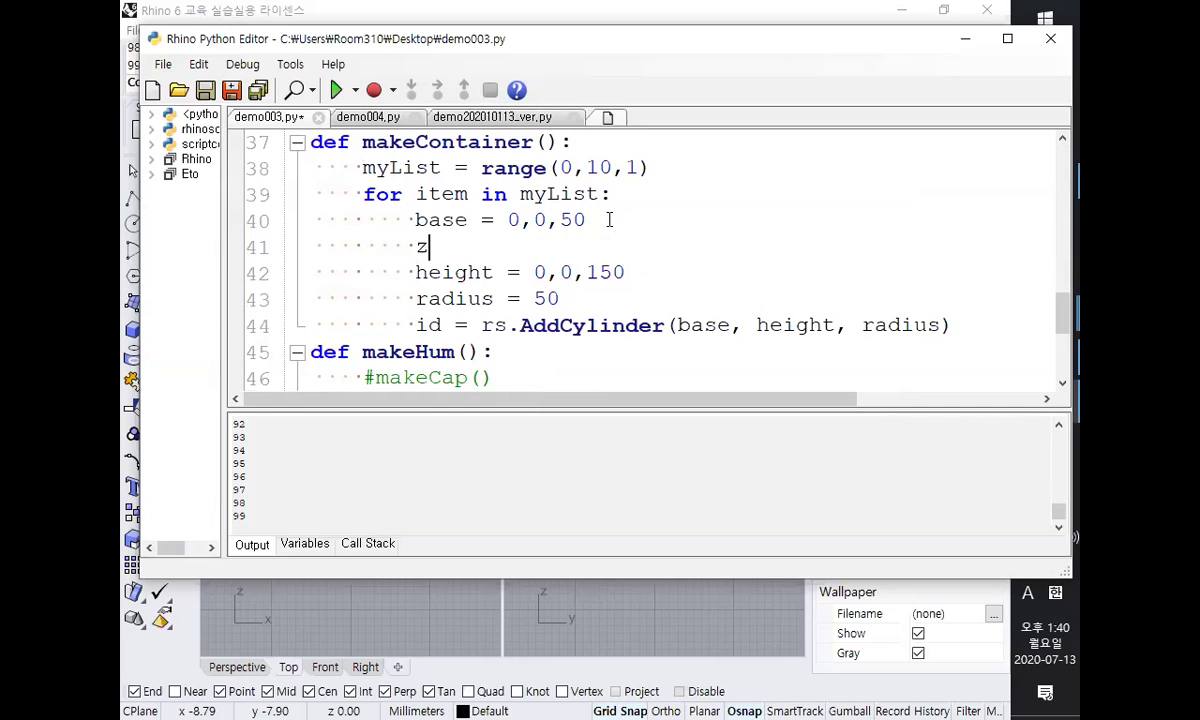
{"action": "type", "text": " = item + "}
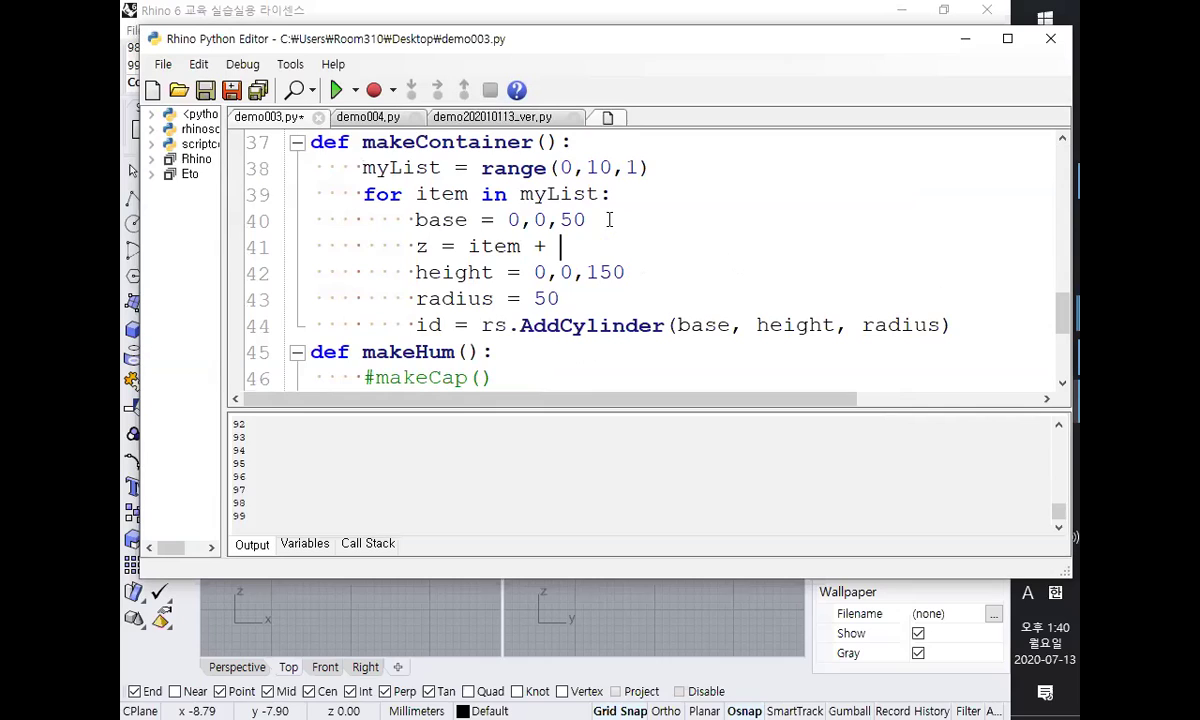
{"action": "type", "text": "150"}
- Replace the last coordinate of height in makeContainer's loop with z, giving height = 0,0,z
{"action": "key", "text": "Right"}
{"action": "key", "text": "Right"}
{"action": "key", "text": "Right"}
{"action": "key", "text": "Right"}
{"action": "key", "text": "Right"}
{"action": "key", "text": "Right"}
{"action": "key", "text": "Right"}
{"action": "key", "text": "Right"}
{"action": "key", "text": "Right"}
{"action": "key", "text": "Right"}
{"action": "key", "text": "Right"}
{"action": "key", "text": "Right"}
{"action": "key", "text": "Right"}
{"action": "key", "text": "Right"}
{"action": "key", "text": "Right"}
{"action": "key", "text": "Right"}
{"action": "key", "text": "Right"}
{"action": "key", "text": "Right"}
{"action": "key", "text": "Right"}
{"action": "key", "text": "Right"}
{"action": "key", "text": "Right"}
{"action": "key", "text": "Right"}
{"action": "key", "text": "Delete"}
{"action": "key", "text": "Delete"}
{"action": "key", "text": "Delete"}
{"action": "type", "text": "z"}
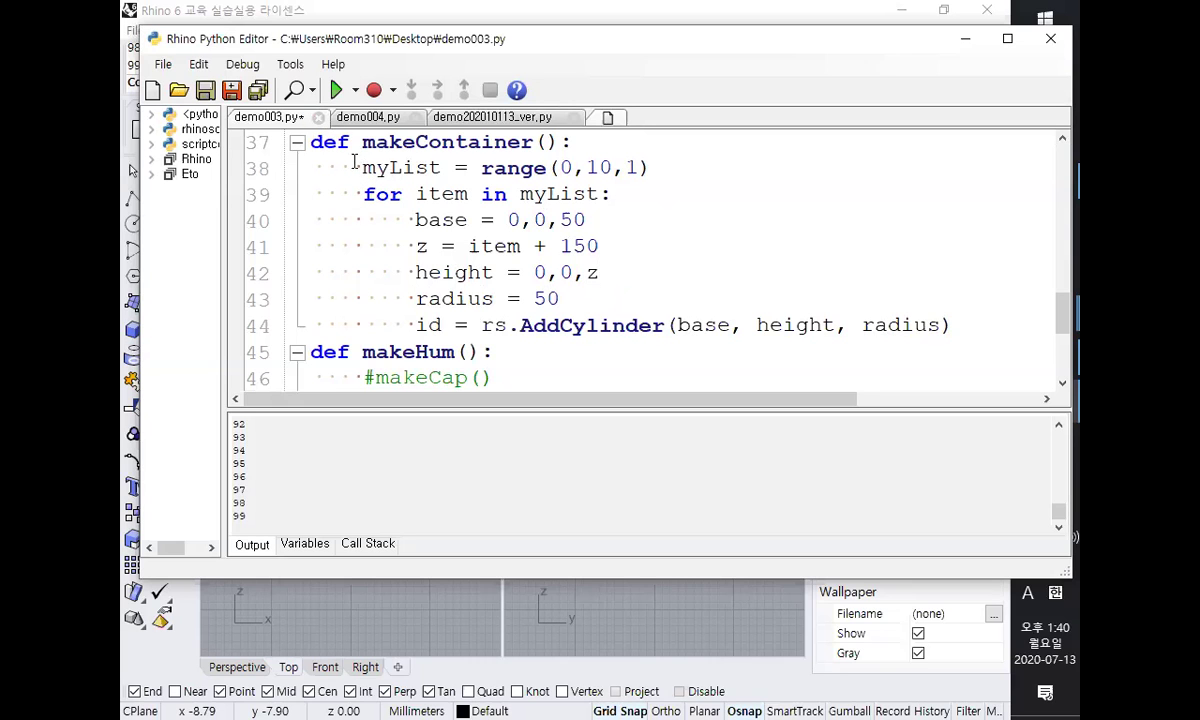
- Run demo003.py and examine the overlapping cylinders in the Perspective viewport
{"action": "left_click", "coordinate": [337, 91]}
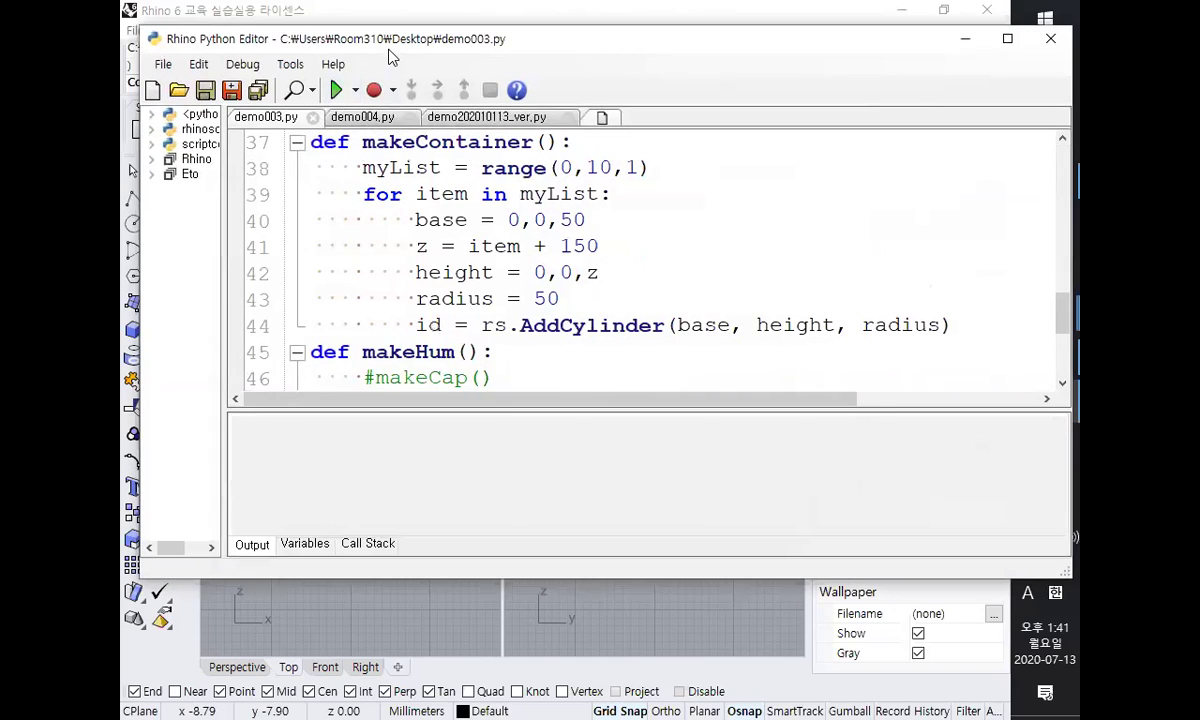
{"action": "left_click_drag", "start_coordinate": [390, 52], "coordinate": [443, 362]}
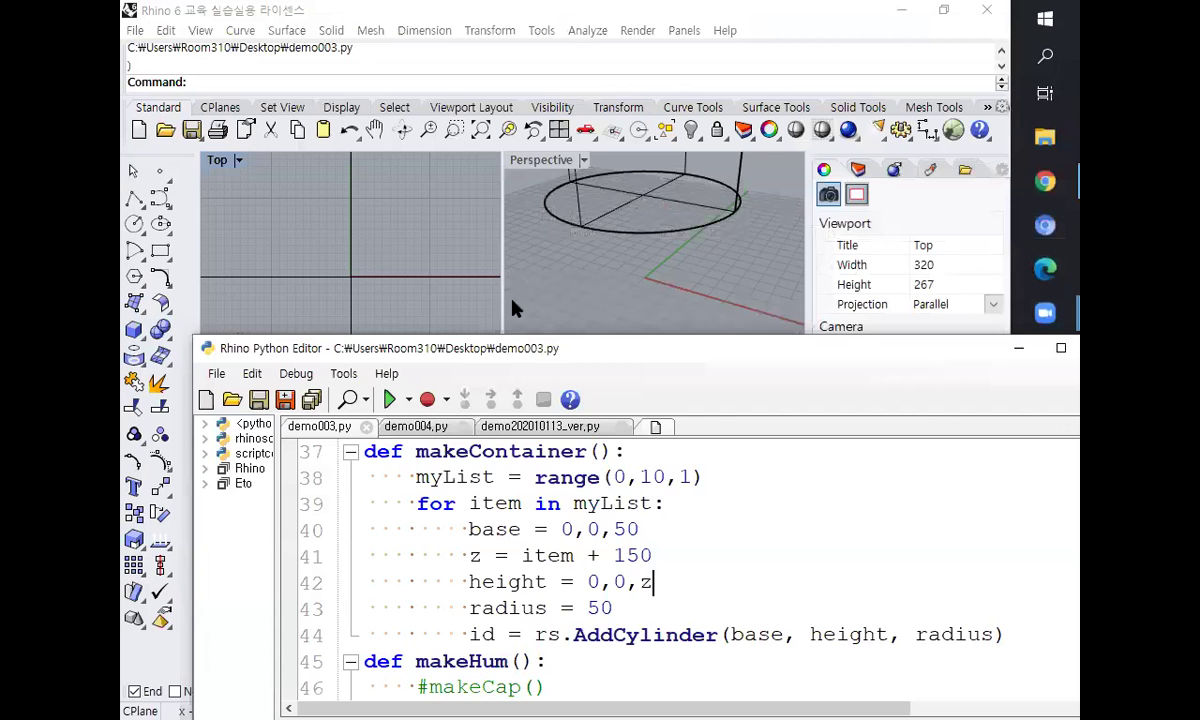
{"action": "scroll", "coordinate": [631, 237], "scroll_direction": "down", "scroll_amount": 3}
{"action": "scroll", "coordinate": [652, 258], "scroll_direction": "up", "scroll_amount": 5}
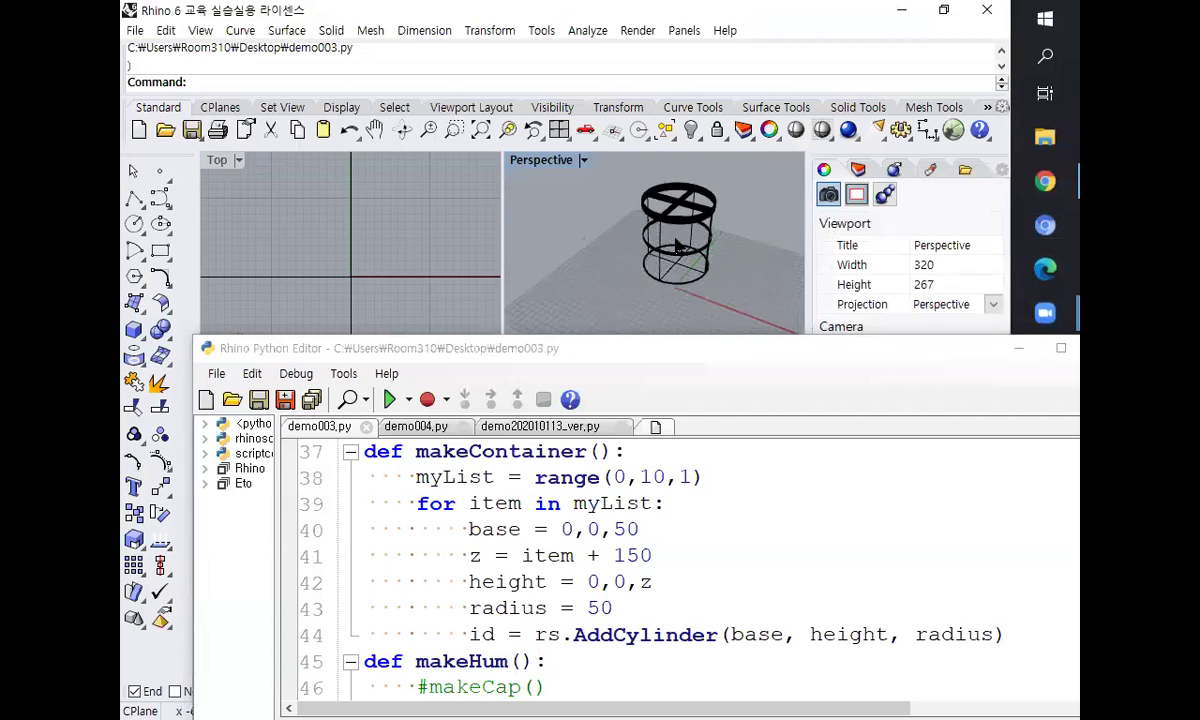
{"action": "scroll", "coordinate": [660, 240], "scroll_direction": "down", "scroll_amount": 2}
{"action": "left_click", "coordinate": [672, 226]}
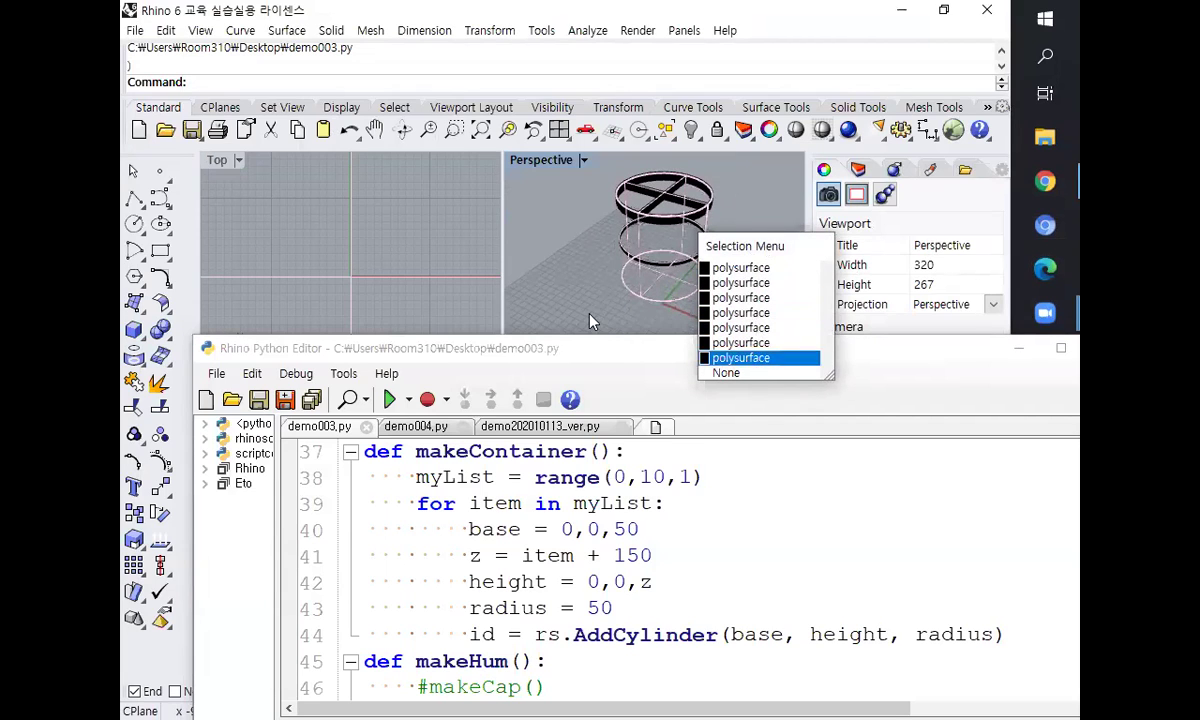
{"action": "left_click", "coordinate": [547, 340]}
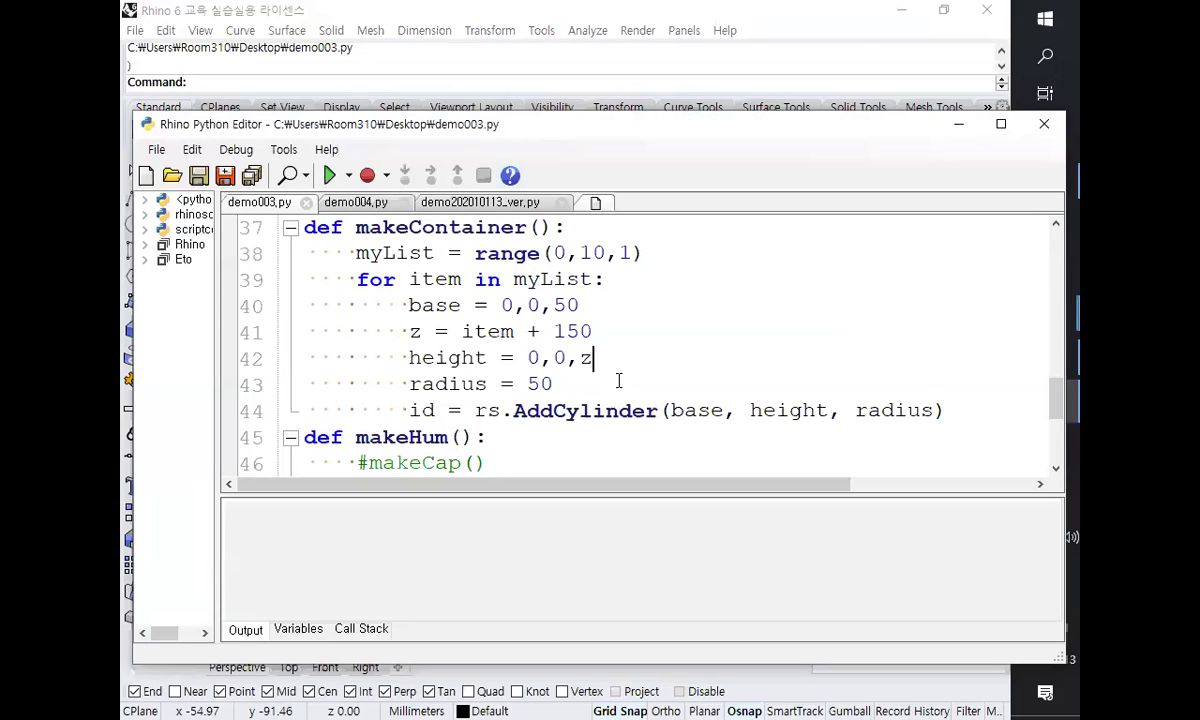
- Set makeContainer's base point to 0,0,0
{"action": "left_click", "coordinate": [576, 382]}
{"action": "left_click", "coordinate": [598, 279]}
{"action": "type", "text": ":"}
{"action": "key", "text": "Down"}
{"action": "key", "text": "BackSpace"}
{"action": "key", "text": "BackSpace"}
{"action": "type", "text": "0"}
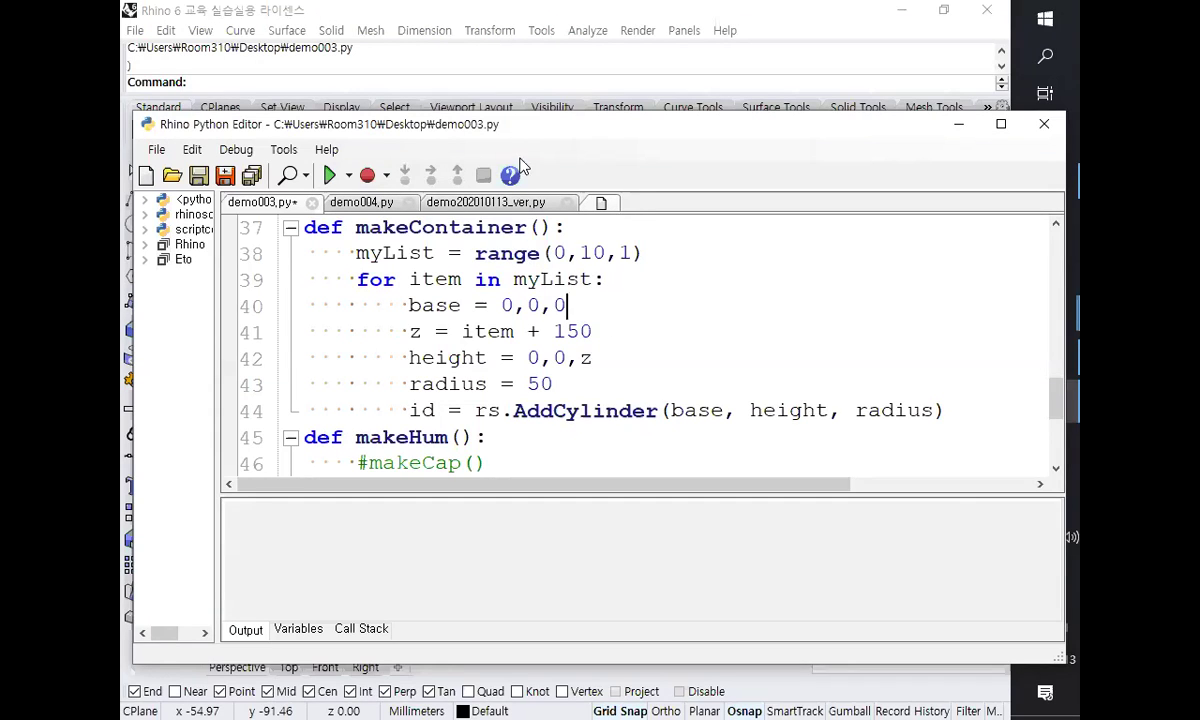
- Delete the old cylinders and rerun demo003.py, selecting one of the new cylinders in the Perspective viewport
{"action": "left_click_drag", "start_coordinate": [490, 123], "coordinate": [556, 565]}
{"action": "left_click_drag", "start_coordinate": [670, 329], "coordinate": [595, 180]}
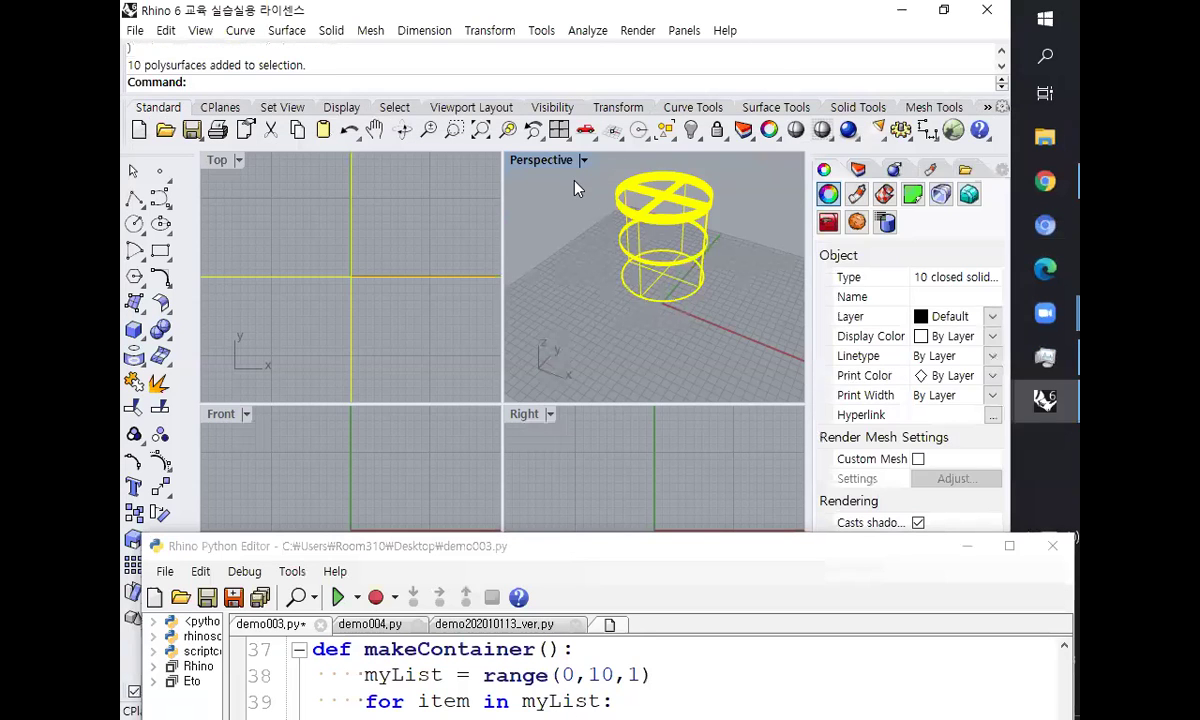
{"action": "key", "text": "Delete"}
{"action": "left_click", "coordinate": [339, 598]}
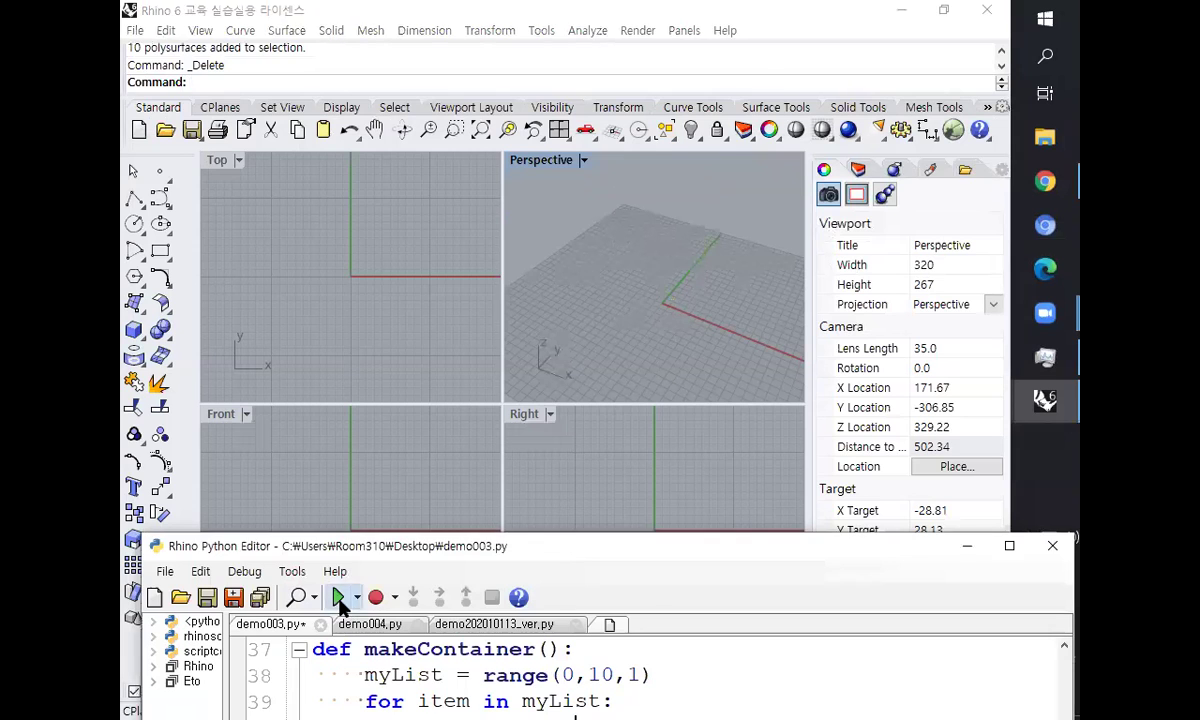
{"action": "right_click_drag", "start_coordinate": [633, 280], "coordinate": [710, 212]}
{"action": "left_click", "coordinate": [708, 212]}
{"action": "left_click", "coordinate": [708, 220]}
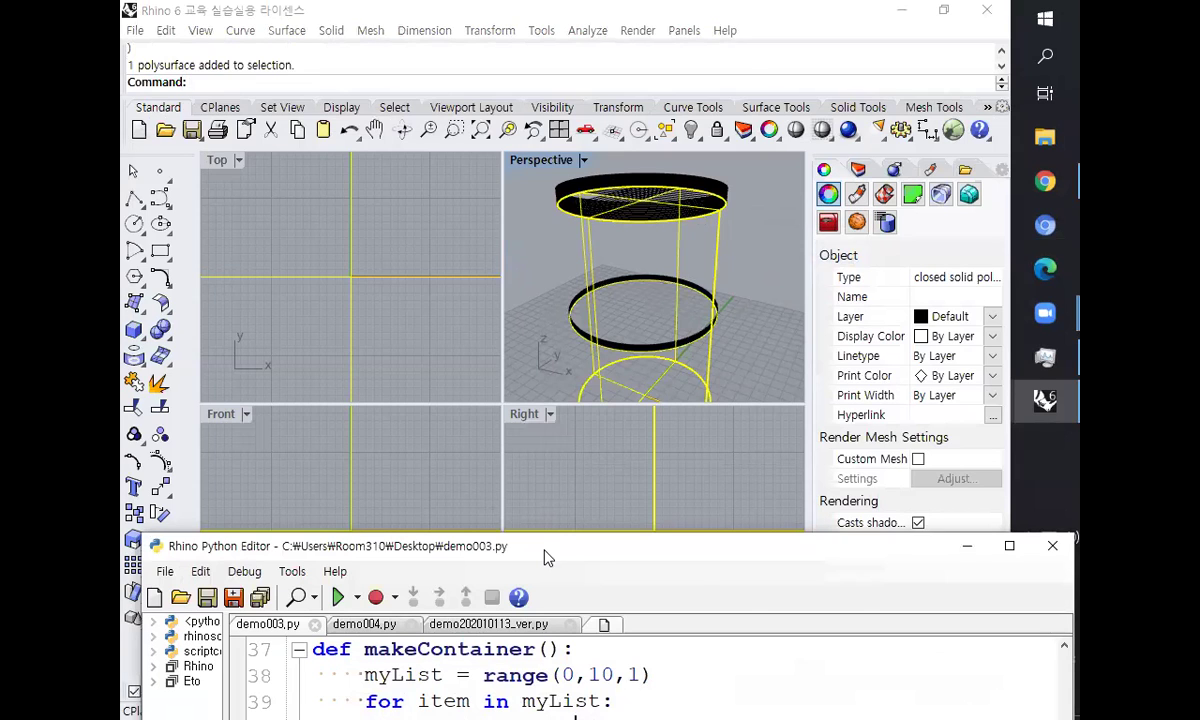
- Insert the line x = item *120 at the start of makeContainer's for loop
{"action": "left_click_drag", "start_coordinate": [548, 557], "coordinate": [528, 117]}
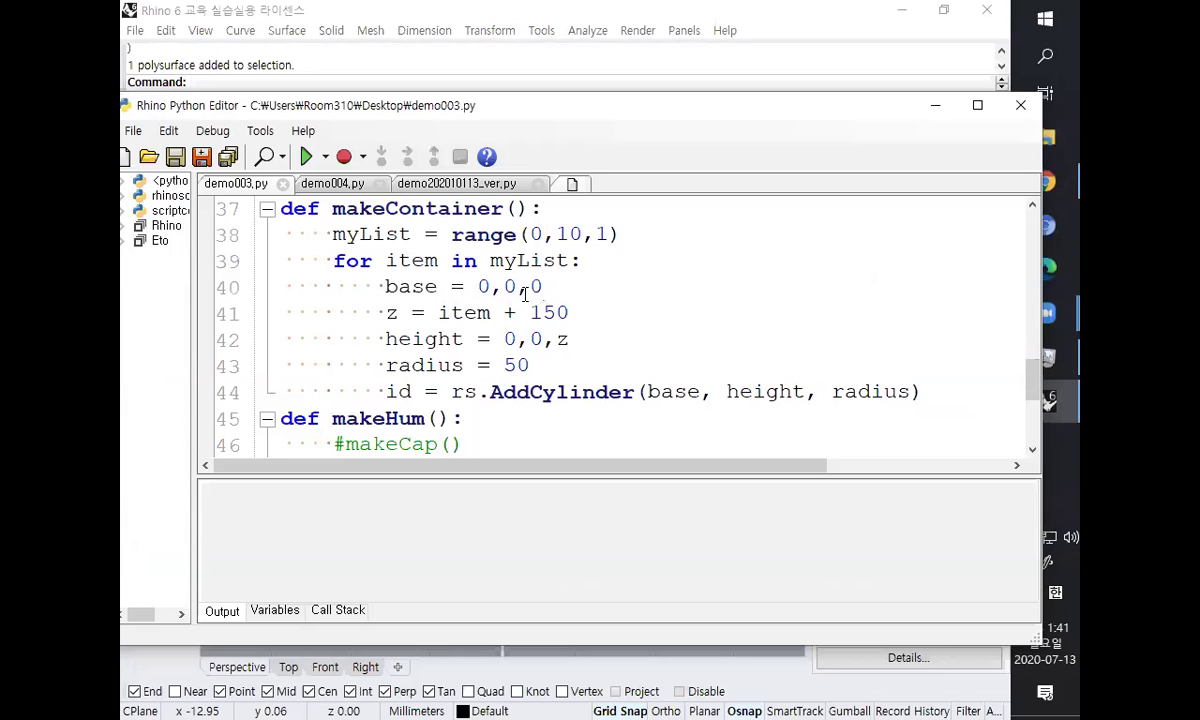
{"action": "left_click", "coordinate": [613, 262]}
{"action": "key", "text": "Return"}
{"action": "type", "text": "x ="}
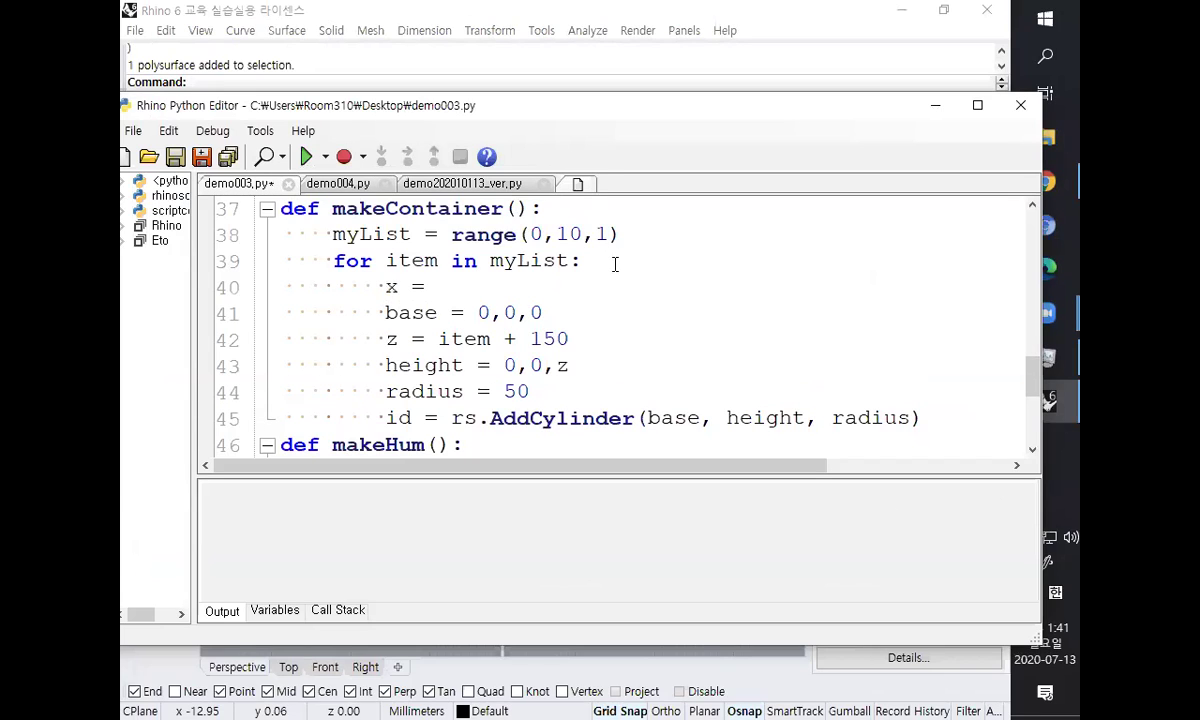
{"action": "type", "text": " item *120"}
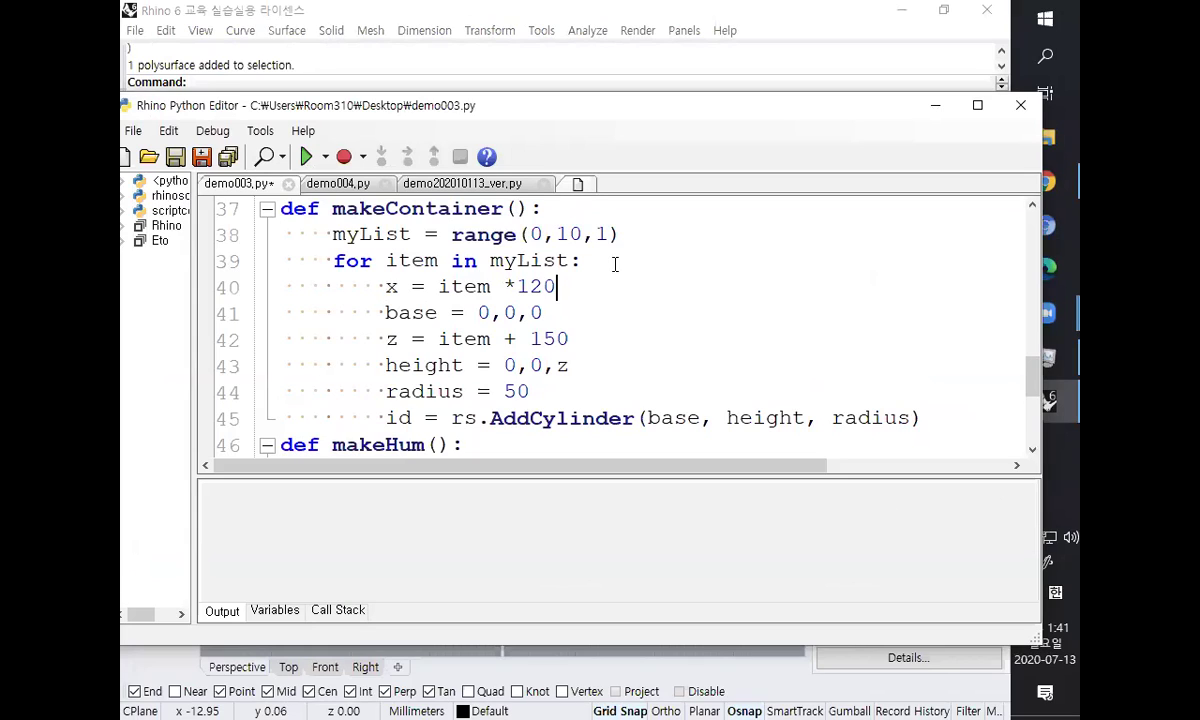
- Replace the first coordinate of both base and height in makeContainer's loop with x
{"action": "key", "text": "Down"}
{"action": "key", "text": "Down"}
{"action": "key", "text": "Down"}
{"action": "key", "text": "Up"}
{"action": "key", "text": "Right"}
{"action": "key", "text": "Right"}
{"action": "key", "text": "Right"}
{"action": "key", "text": "Right"}
{"action": "key", "text": "Right"}
{"action": "key", "text": "Right"}
{"action": "key", "text": "Right"}
{"action": "type", "text": "x"}
{"action": "key", "text": "Delete"}
{"action": "key", "text": "Down"}
{"action": "key", "text": "Down"}
{"action": "key", "text": "Right"}
{"action": "key", "text": "Right"}
{"action": "type", "text": "x"}
{"action": "key", "text": "Delete"}
- Replace the old cylinders by rerunning demo003.py and show the Perspective viewport in Rendered mode
{"action": "key", "text": "F5"}
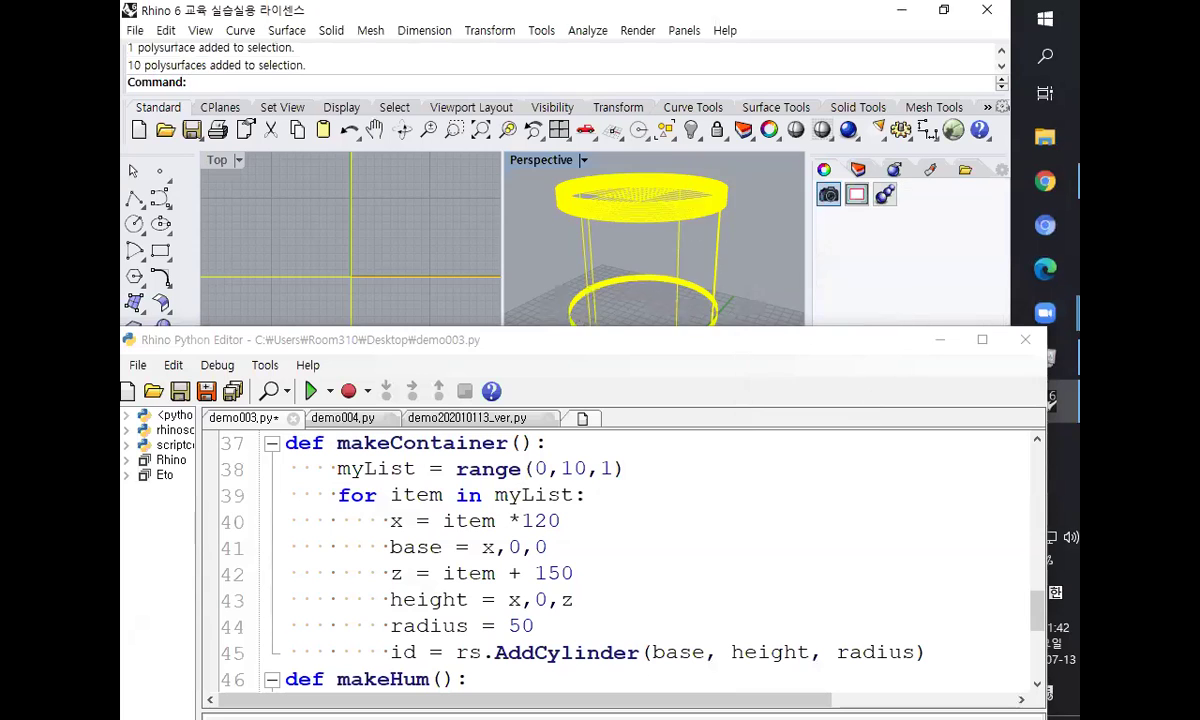
{"action": "key", "text": "Delete"}
{"action": "left_click", "coordinate": [311, 391]}
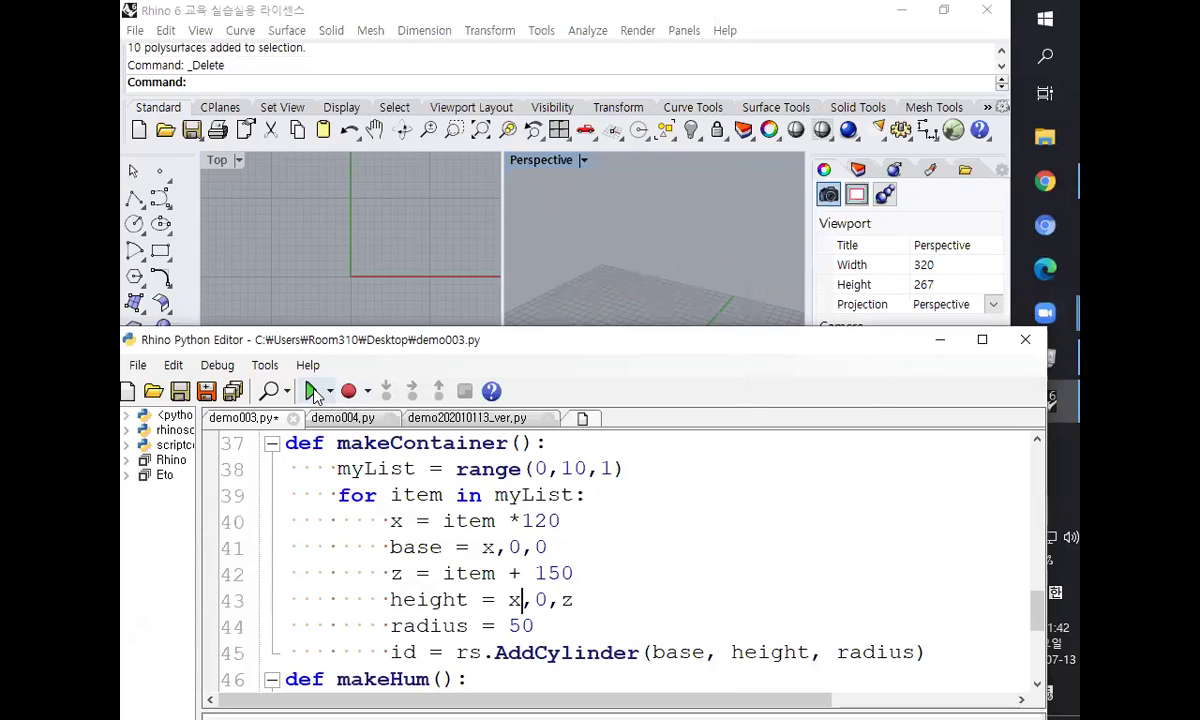
{"action": "left_click", "coordinate": [311, 391]}
{"action": "scroll", "coordinate": [570, 240], "scroll_direction": "down", "scroll_amount": 5}
{"action": "right_click_drag", "start_coordinate": [590, 265], "coordinate": [640, 270]}
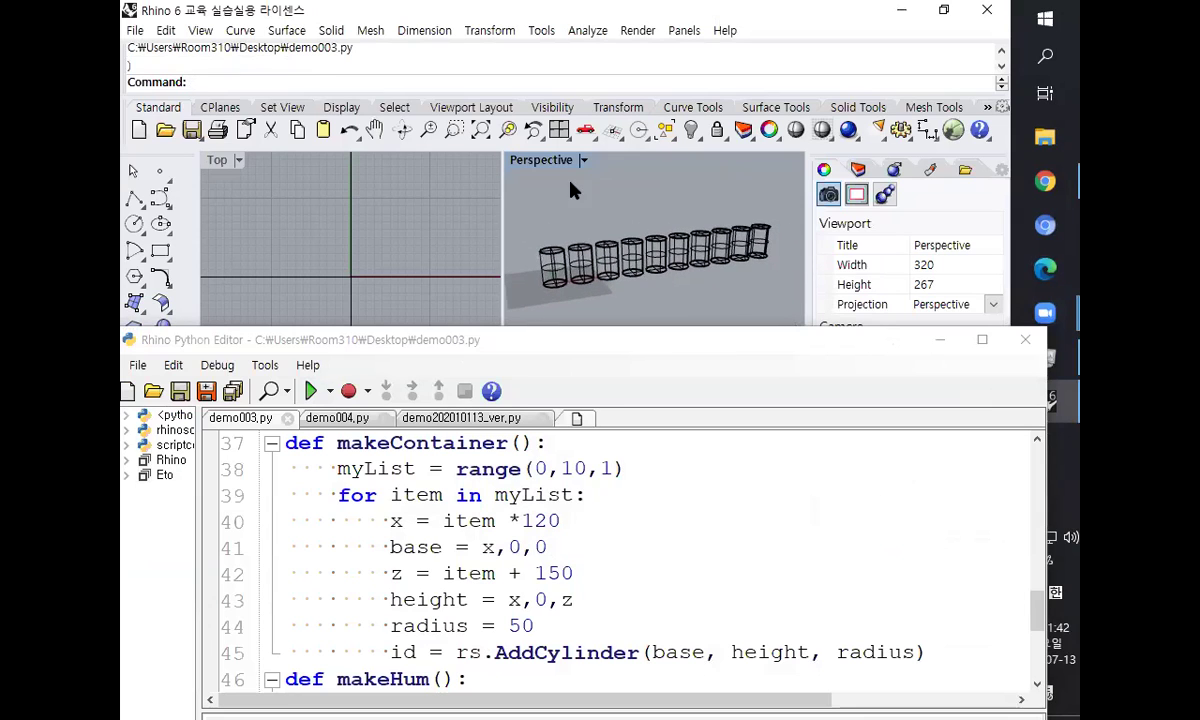
{"action": "left_click", "coordinate": [584, 160]}
{"action": "left_click", "coordinate": [625, 163]}
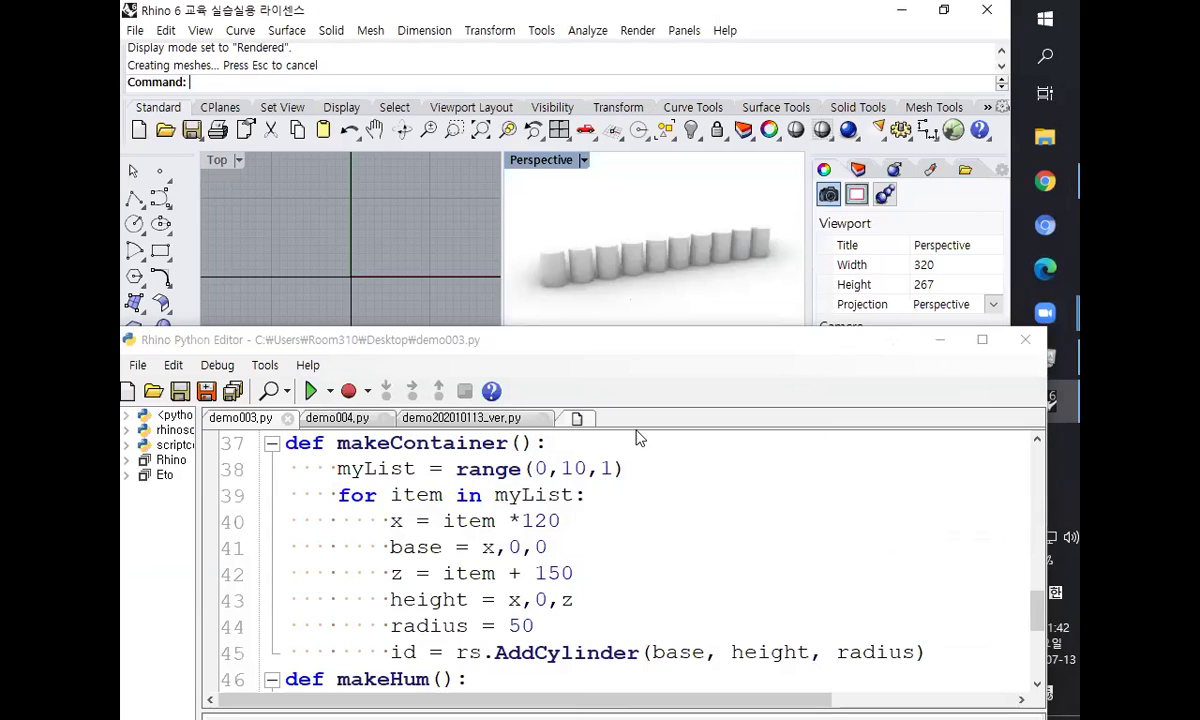
{"action": "left_click", "coordinate": [578, 578]}
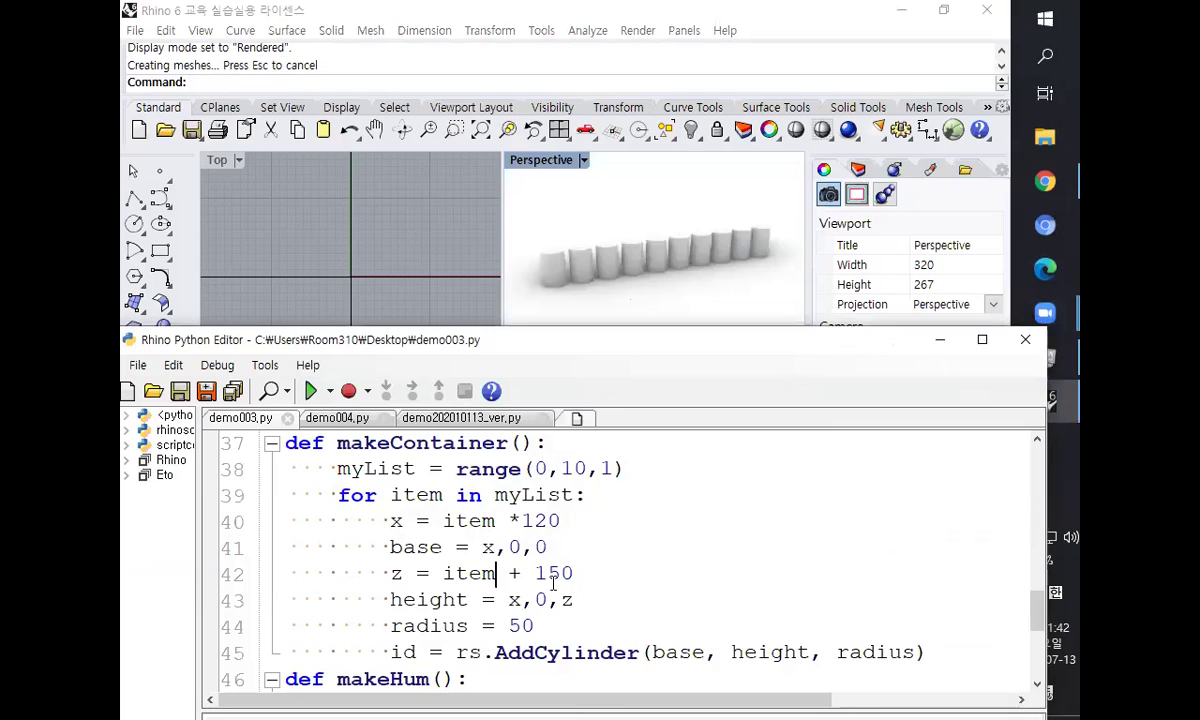
{"action": "left_click", "coordinate": [495, 573]}
{"action": "type", "text": "*2"}
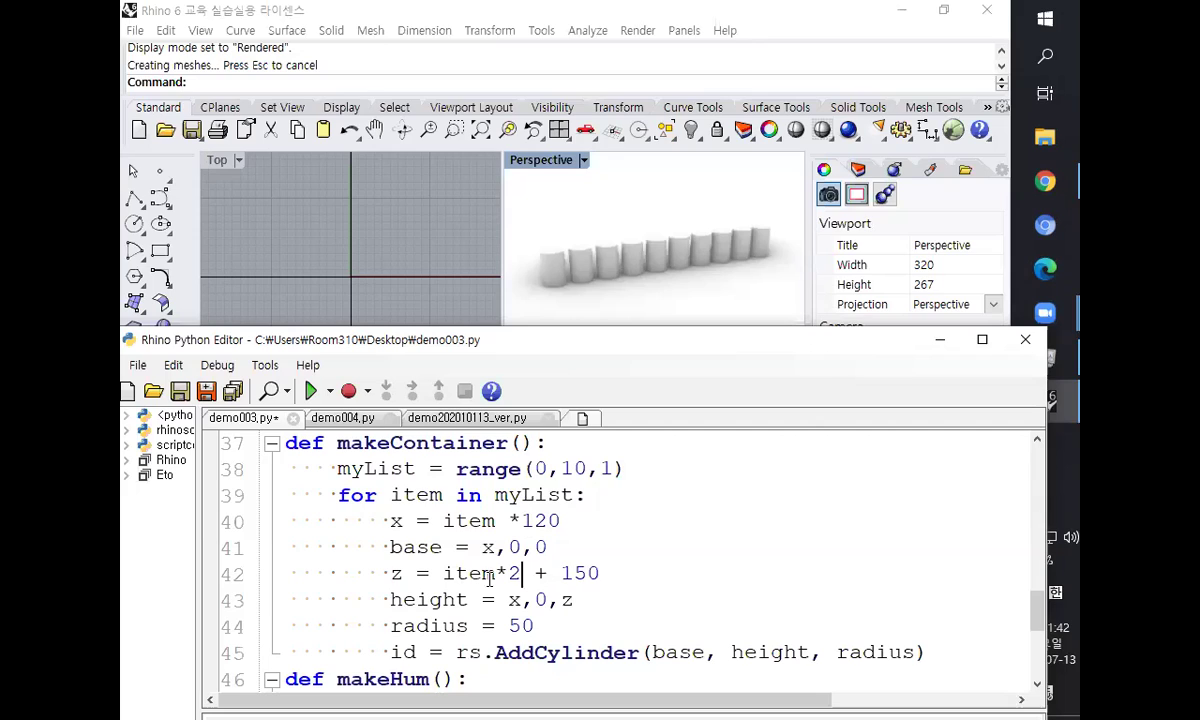
- Change makeContainer's z formula to item * 10 and run demo003.py
{"action": "left_click_drag", "start_coordinate": [496, 574], "coordinate": [609, 575]}
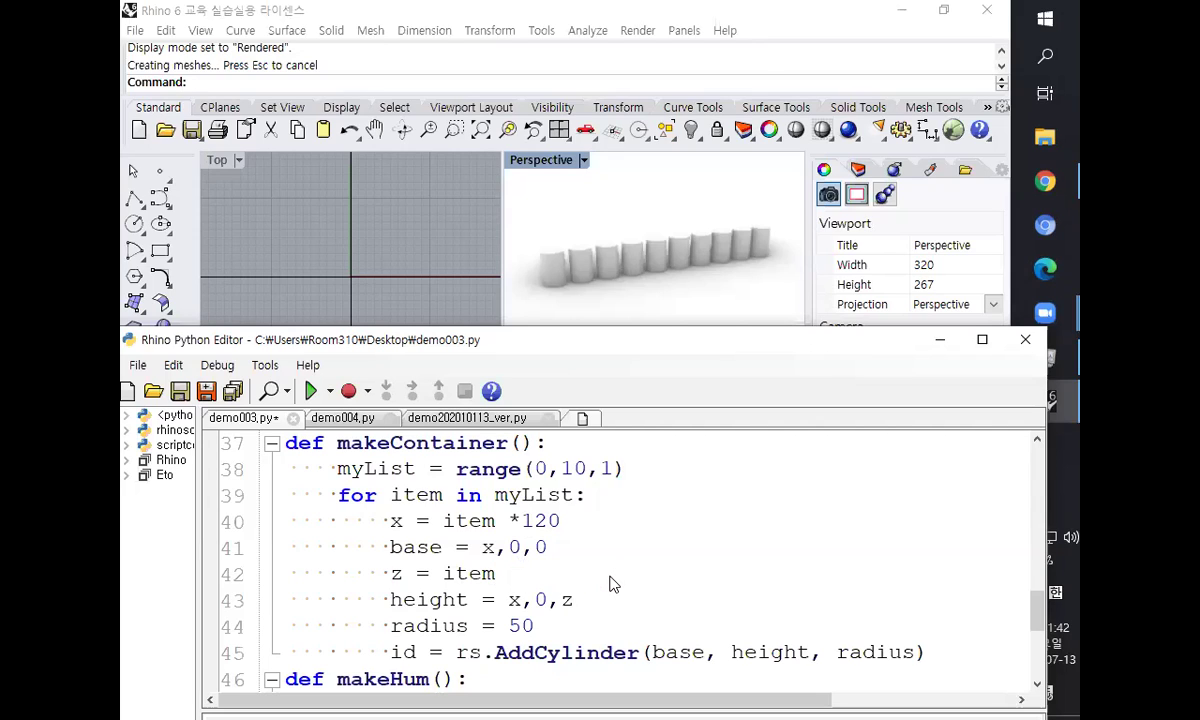
{"action": "type", "text": "* 10"}
{"action": "left_click", "coordinate": [312, 393]}
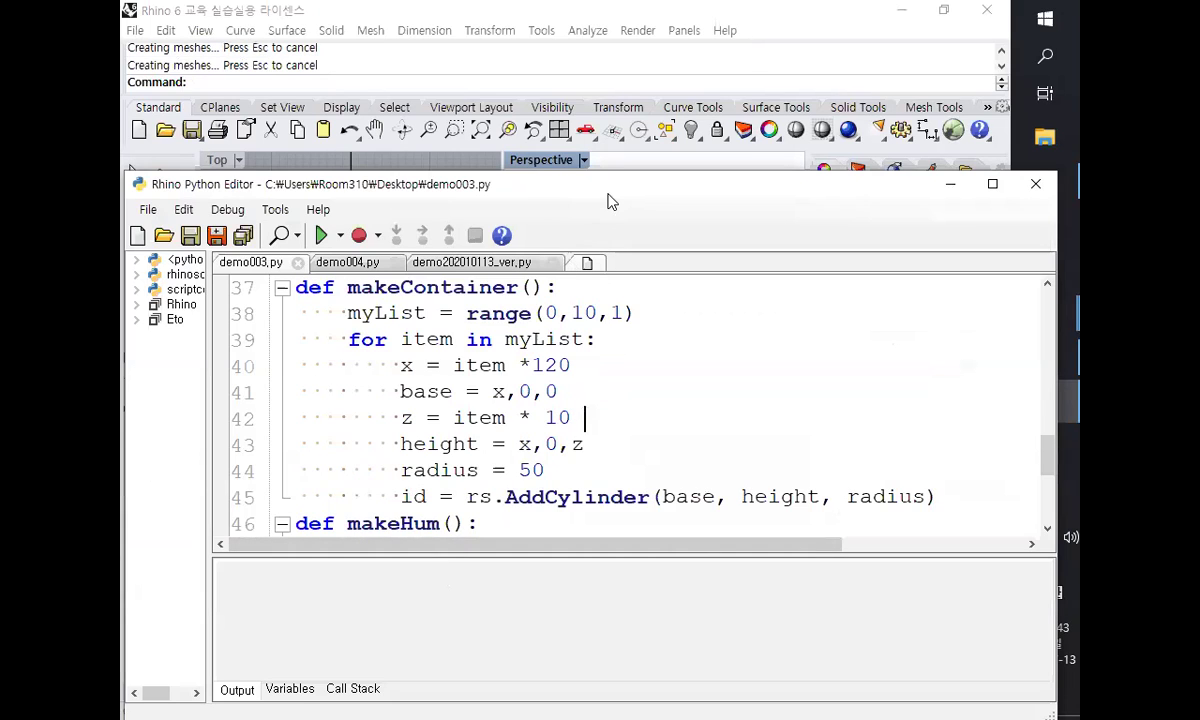
- Delete all the cylinders and rerun demo003.py, selecting the shortest new cylinder in the row
{"action": "left_click_drag", "start_coordinate": [611, 190], "coordinate": [618, 347]}
{"action": "left_click_drag", "start_coordinate": [777, 306], "coordinate": [530, 222]}
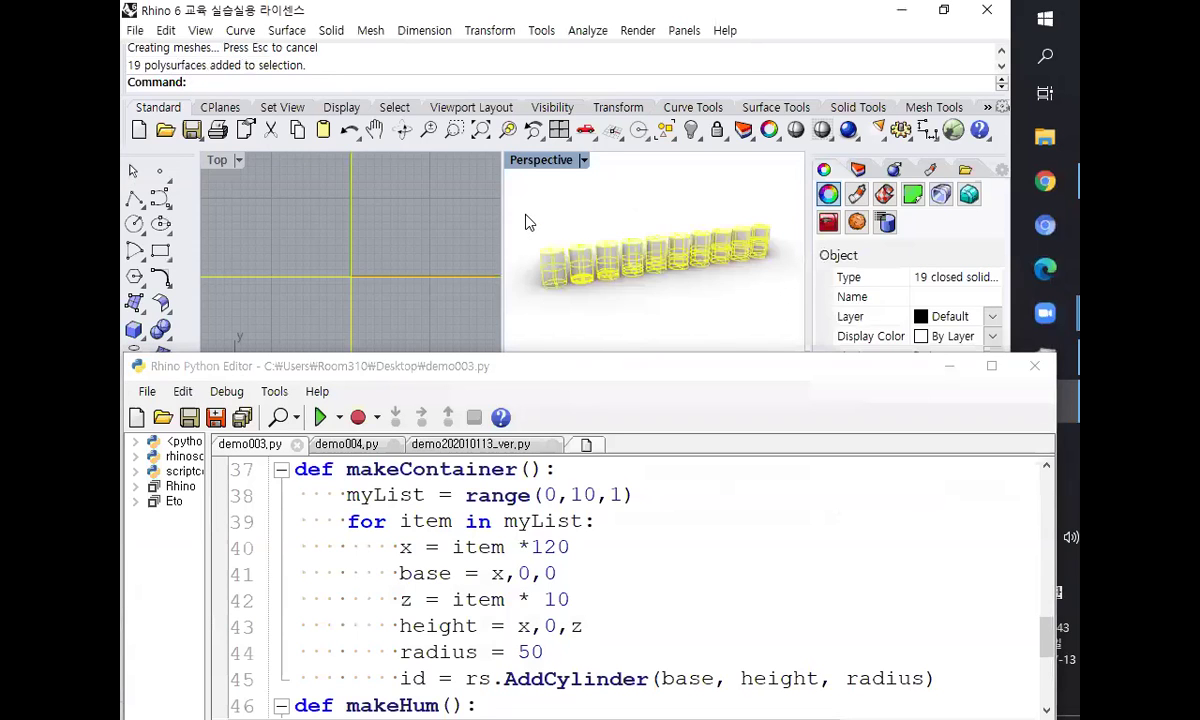
{"action": "key", "text": "Delete"}
{"action": "left_click", "coordinate": [320, 418]}
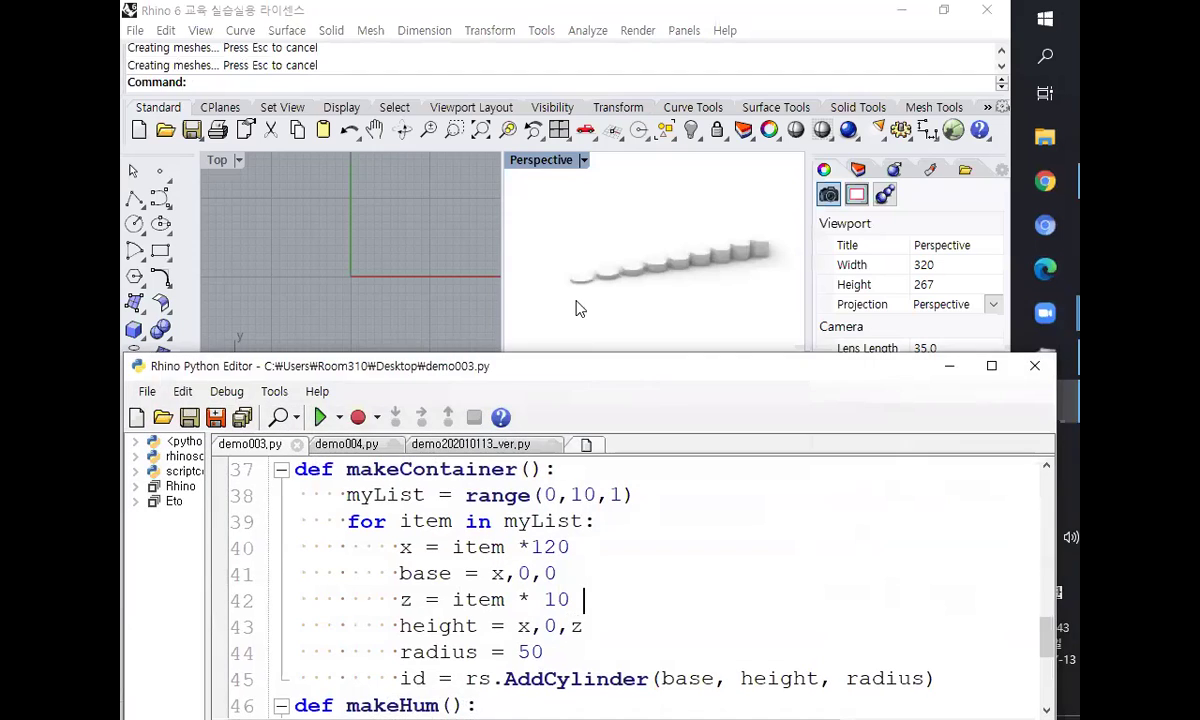
{"action": "left_click", "coordinate": [560, 295]}
{"action": "left_click", "coordinate": [582, 281]}
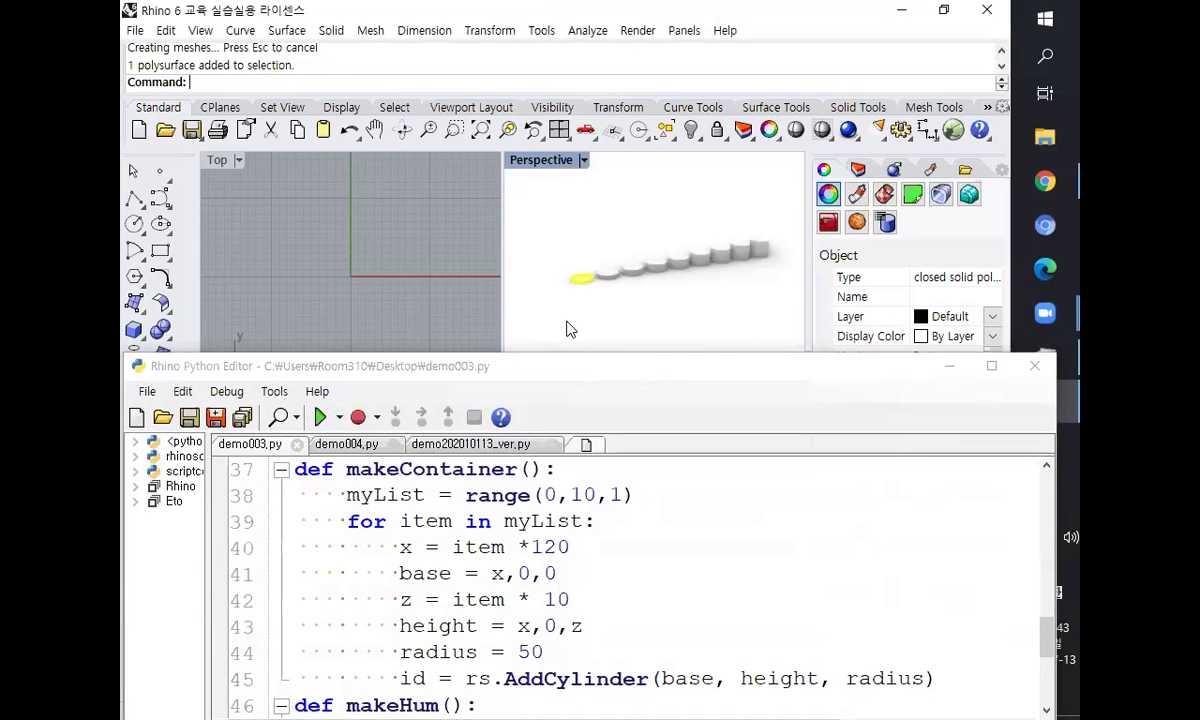
- Set the start value of makeContainer's range to 1
{"action": "left_click", "coordinate": [590, 565]}
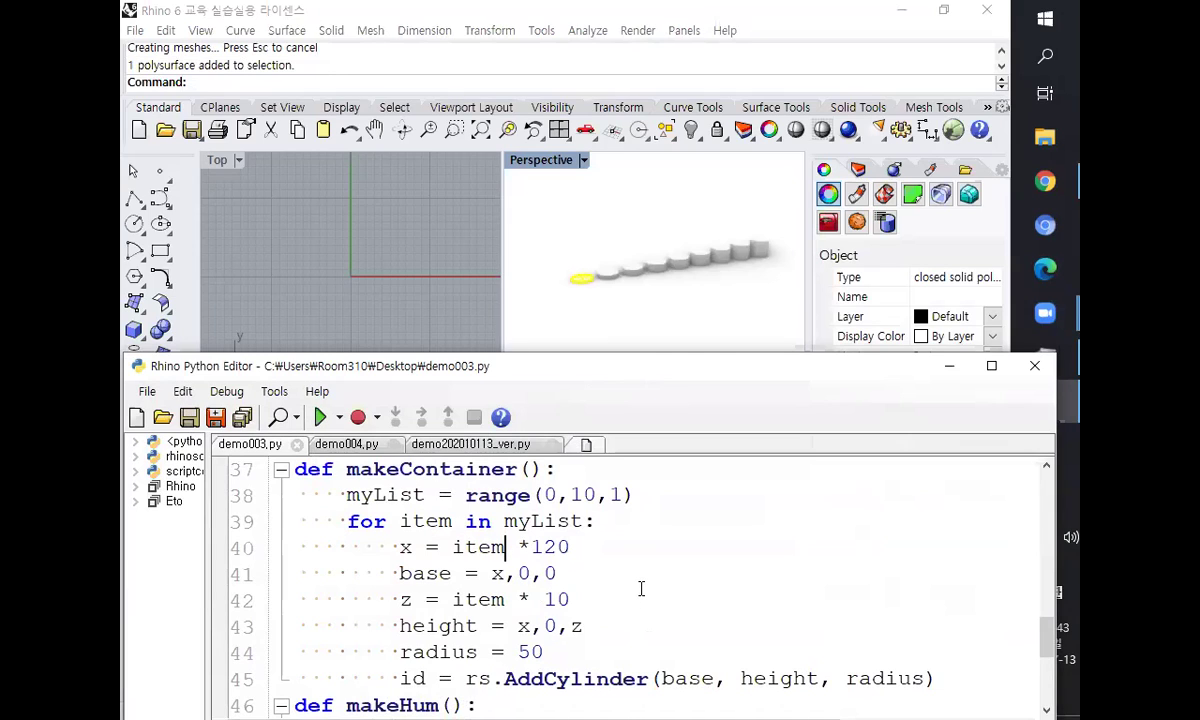
{"action": "left_click", "coordinate": [547, 495]}
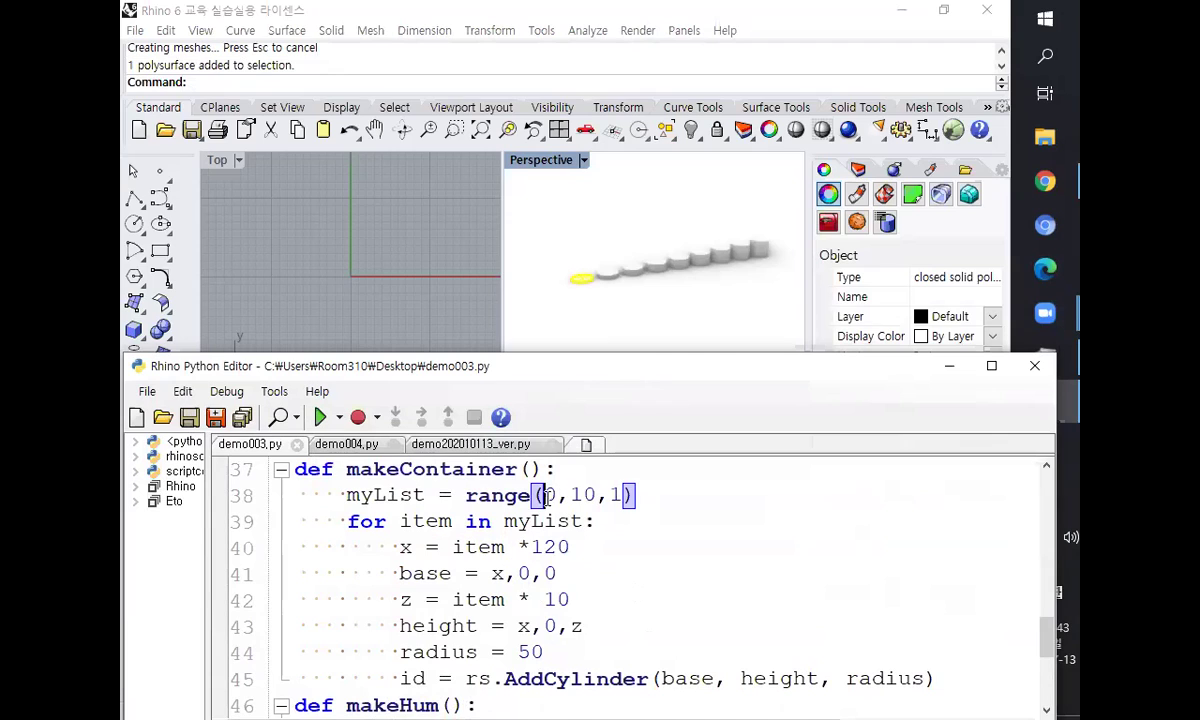
{"action": "key", "text": "Delete"}
{"action": "type", "text": "1"}
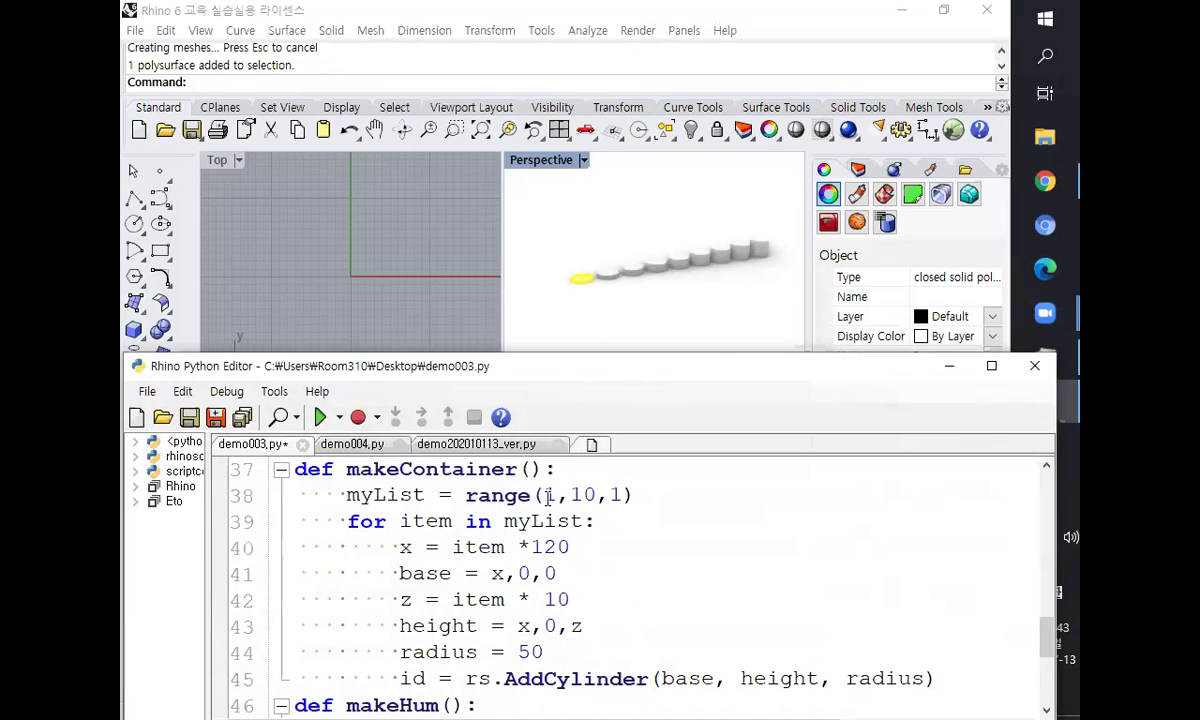
- Undo the last script run in the Rhino model and run the edited demo003.py again
{"action": "left_click", "coordinate": [613, 340]}
{"action": "key", "text": "ctrl+z"}
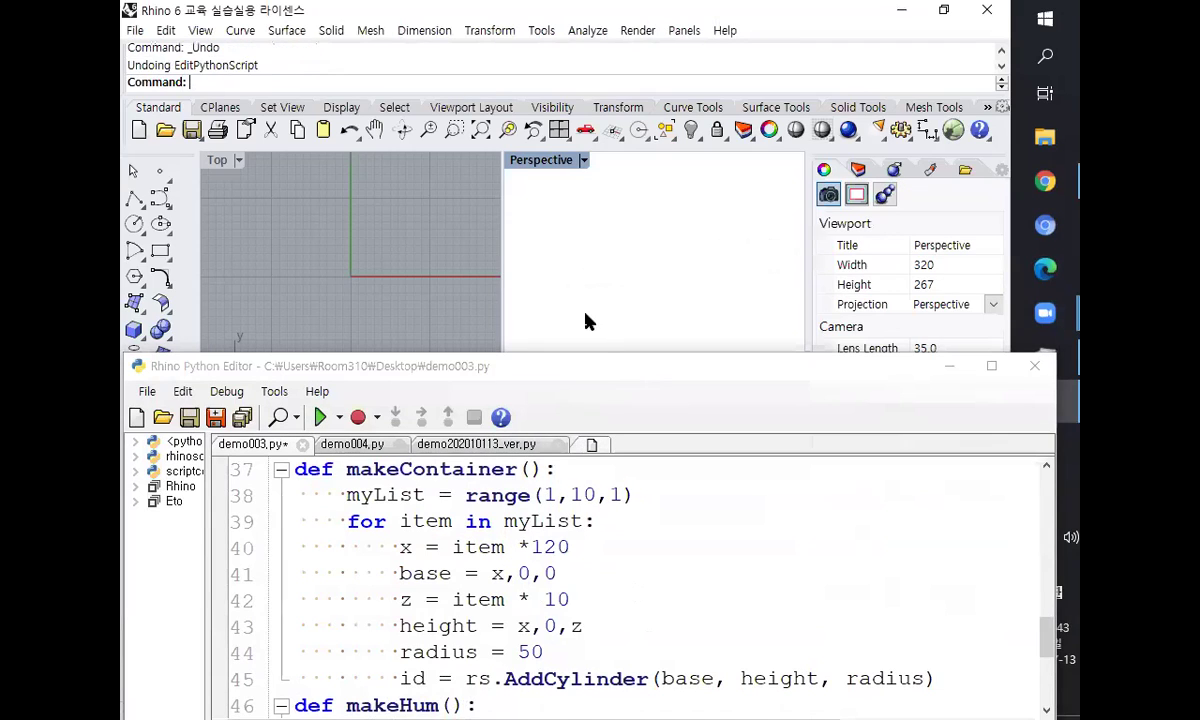
{"action": "left_click", "coordinate": [320, 417]}
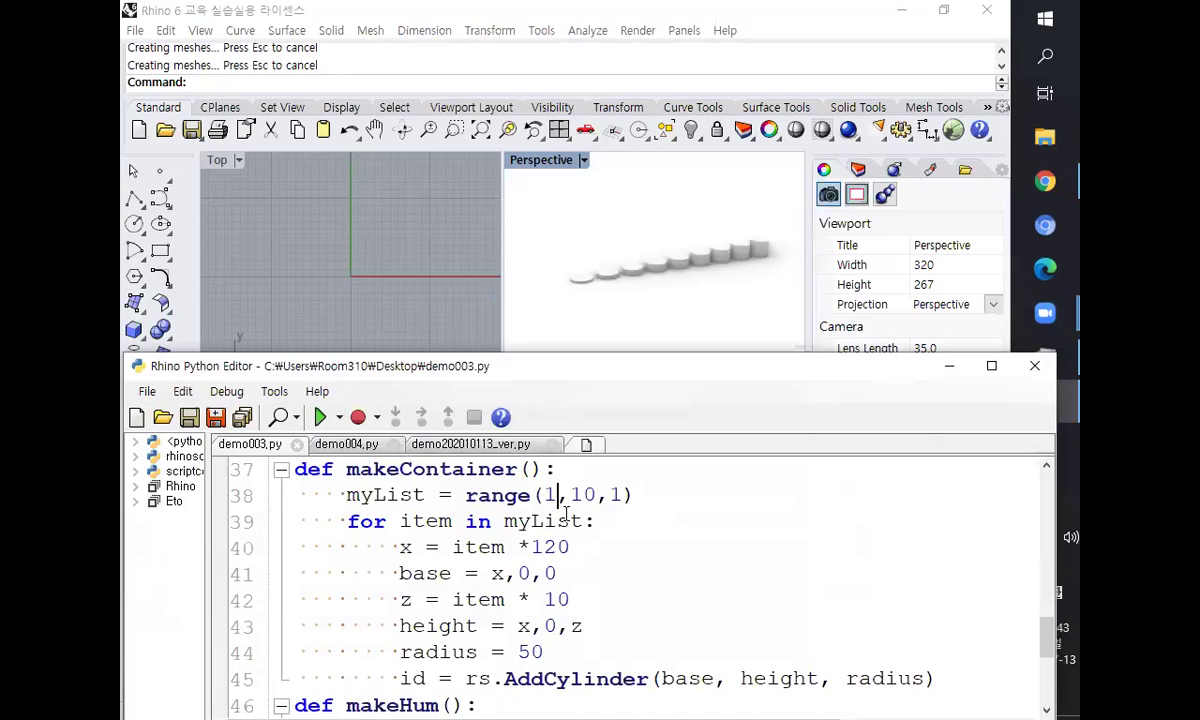
- Set the end value of makeContainer's range to 11
{"action": "left_click", "coordinate": [621, 496]}
{"action": "left_click", "coordinate": [571, 495]}
{"action": "left_click_drag", "start_coordinate": [571, 495], "coordinate": [597, 500]}
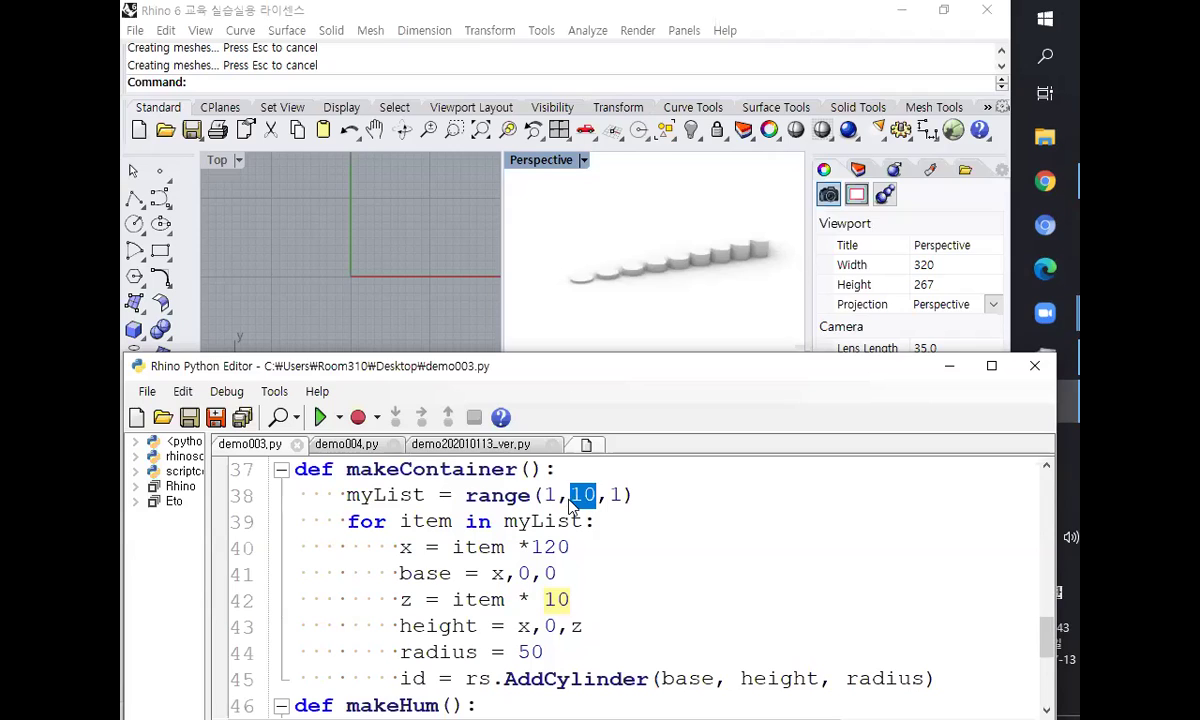
{"action": "type", "text": "11"}
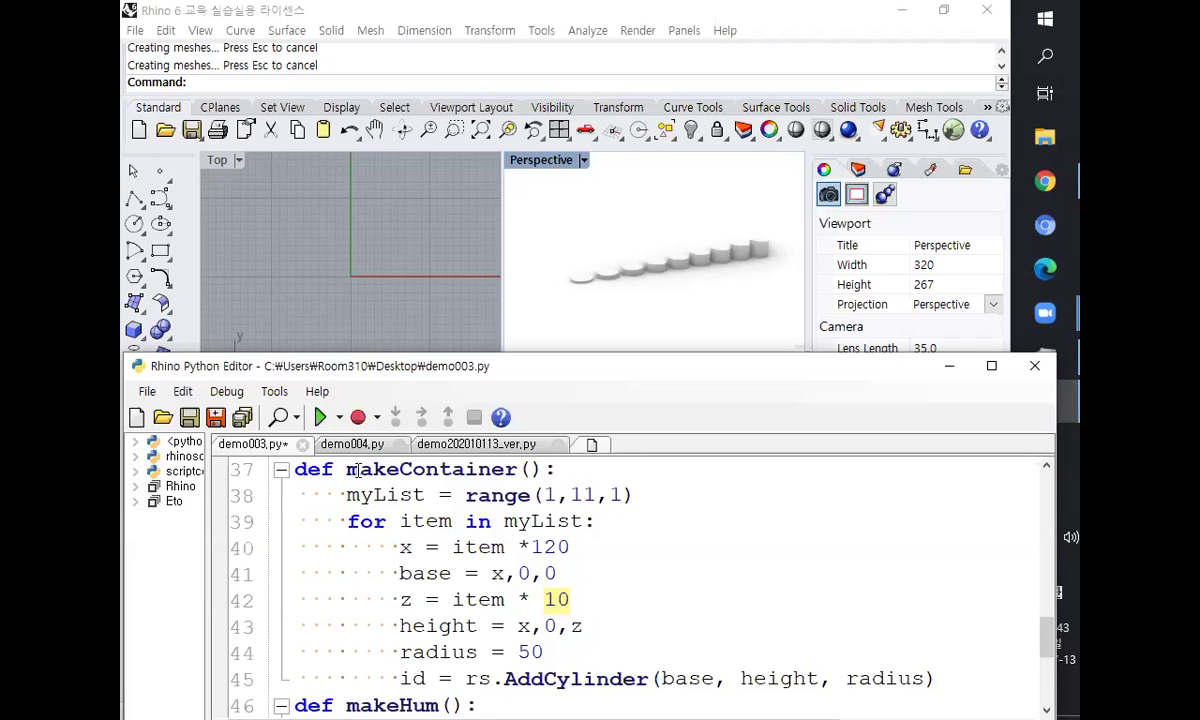
- Delete all the cylinders in the Rhino model and run demo003.py with the edited range
{"action": "left_click", "coordinate": [321, 418]}
{"action": "left_click_drag", "start_coordinate": [548, 203], "coordinate": [790, 321]}
{"action": "key", "text": "Delete"}
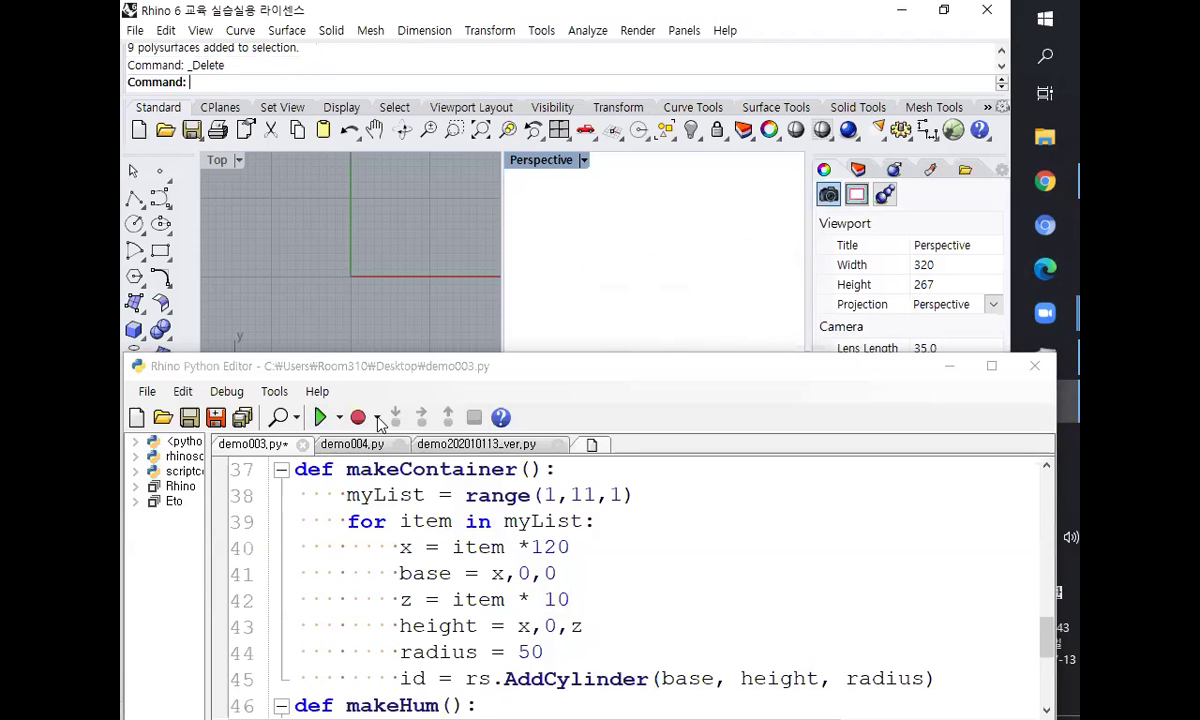
{"action": "left_click", "coordinate": [321, 420]}
{"action": "left_click", "coordinate": [321, 420]}
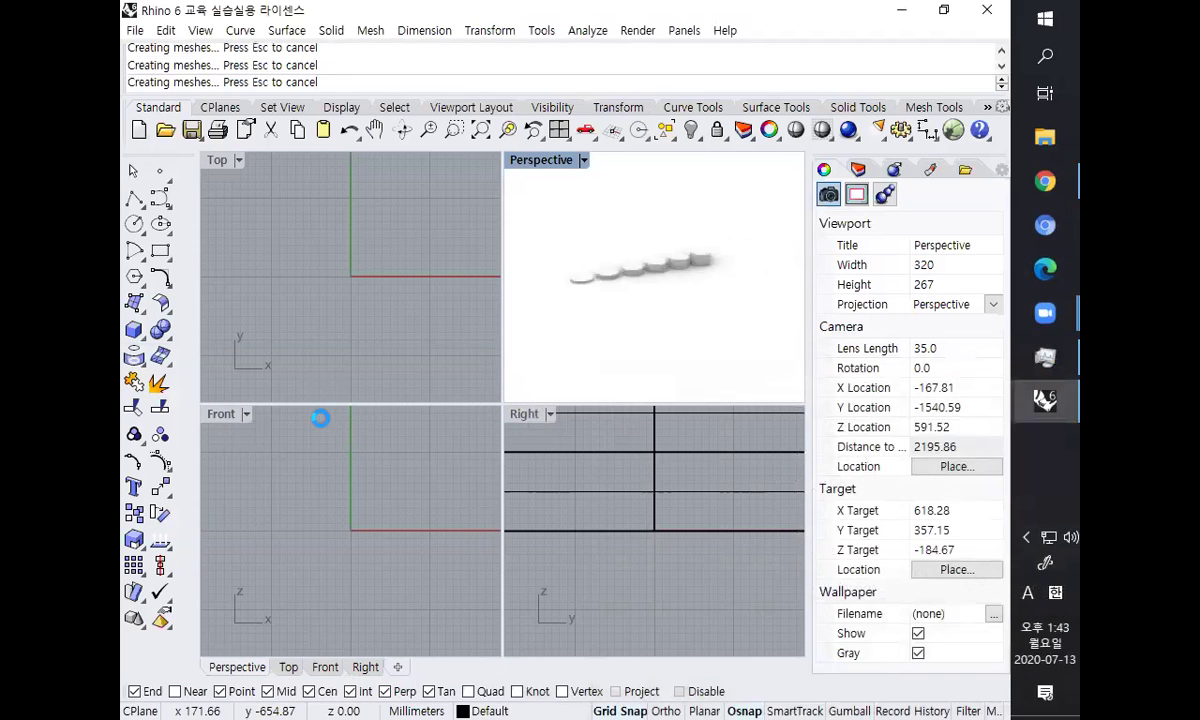
- Set makeContainer's range to start at 0 and end at 10
{"action": "left_click", "coordinate": [537, 495]}
{"action": "type", "text": "0"}
{"action": "key", "text": "Delete"}
{"action": "key", "text": "Right"}
{"action": "key", "text": "Right"}
{"action": "type", "text": "0"}
{"action": "key", "text": "Delete"}
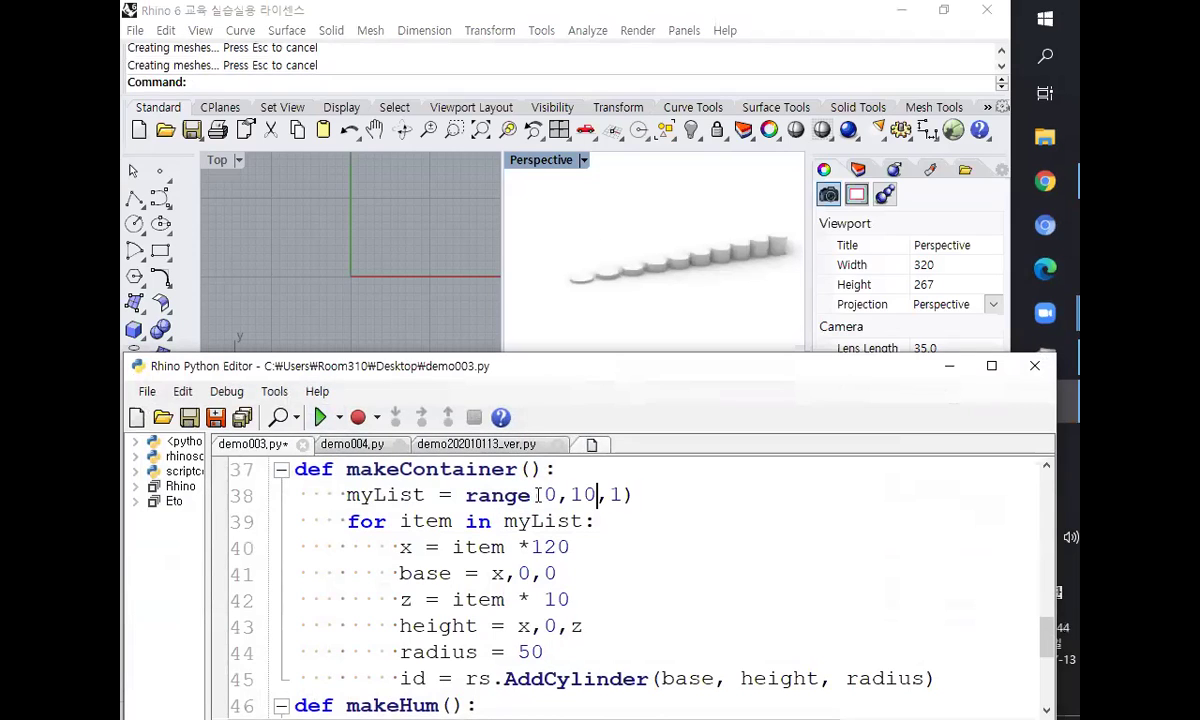
- Change makeContainer's z formula to (item + 1) * 10
{"action": "left_click", "coordinate": [566, 572]}
{"action": "key", "text": "Down"}
{"action": "key", "text": "Down"}
{"action": "type", "text": "+1)"}
{"action": "key", "text": "Left"}
{"action": "key", "text": "Left"}
{"action": "key", "text": "Left"}
{"action": "key", "text": "Left"}
{"action": "key", "text": "Left"}
{"action": "key", "text": "Left"}
{"action": "key", "text": "Left"}
{"action": "type", "text": "("}
{"action": "key", "text": "Right"}
{"action": "key", "text": "Right"}
{"action": "key", "text": "Right"}
{"action": "key", "text": "Right"}
{"action": "key", "text": "Right"}
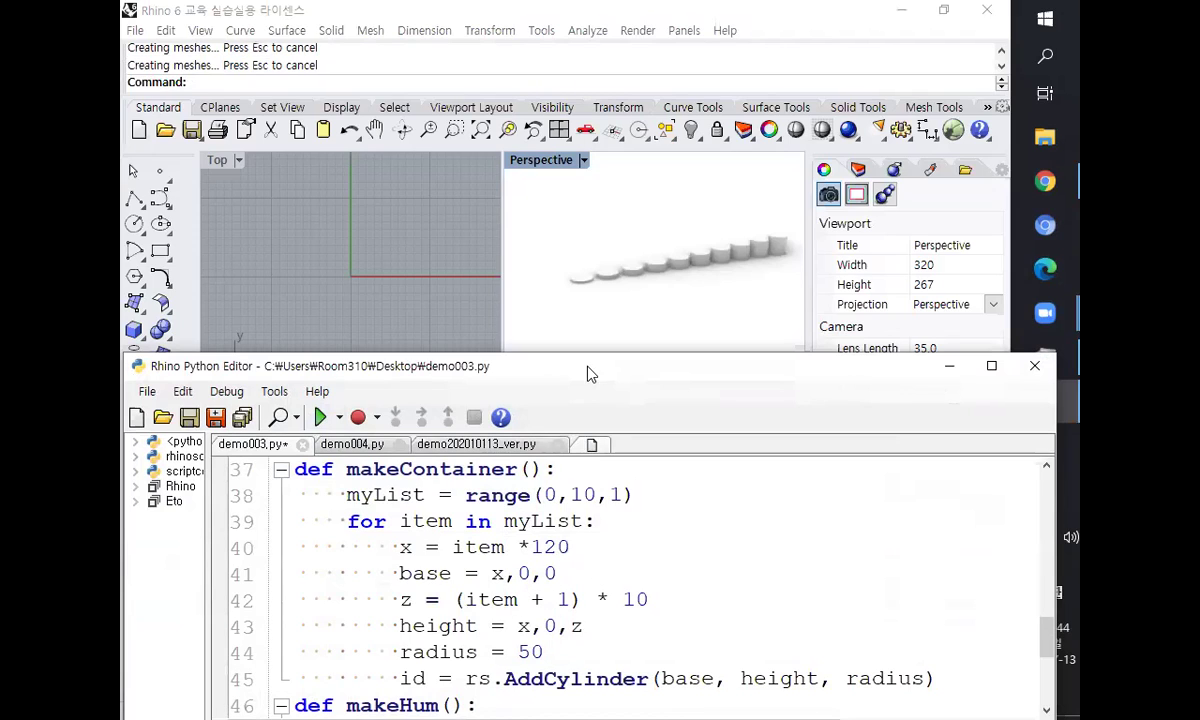
- Undo the last script run in the Rhino model and run demo003.py with the new z formula
{"action": "left_click", "coordinate": [597, 338]}
{"action": "key", "text": "ctrl+z"}
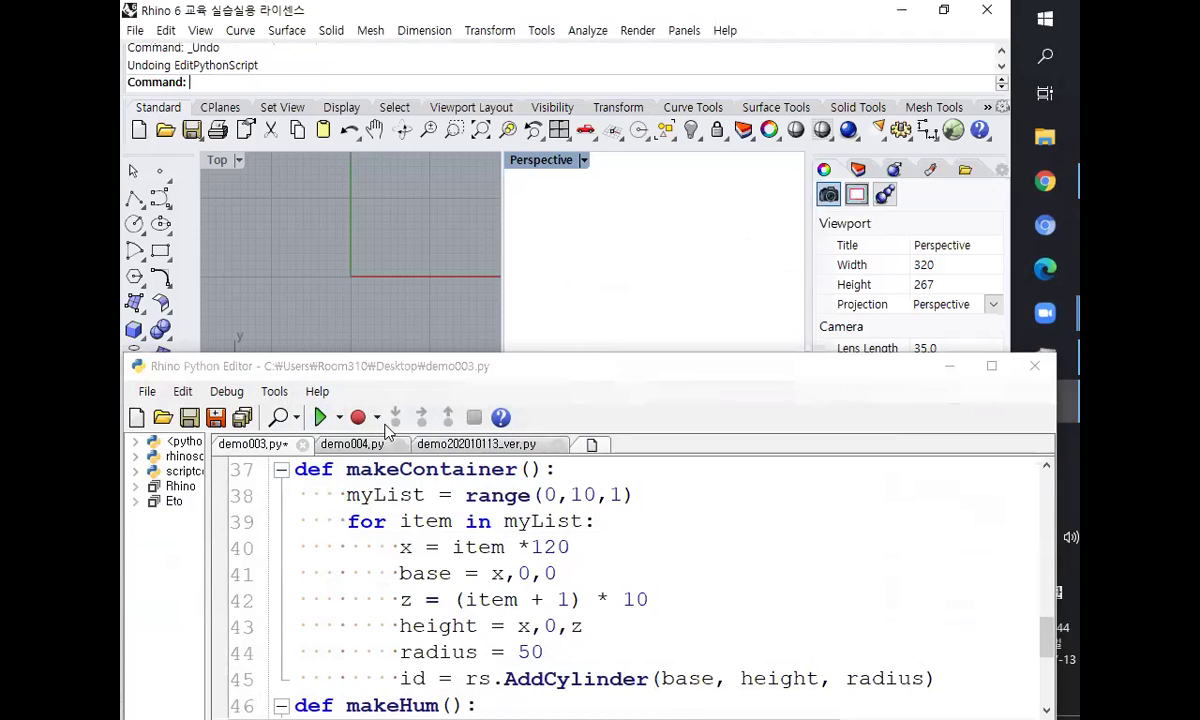
{"action": "left_click", "coordinate": [319, 417]}
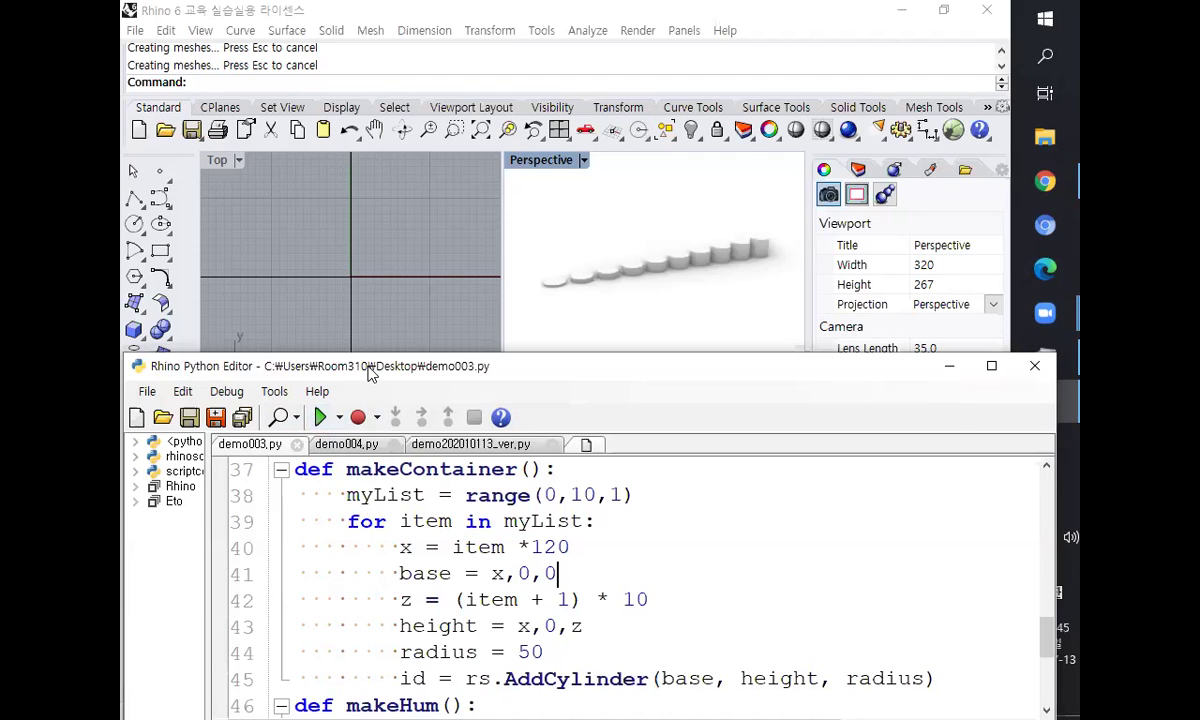
- Move the Python editor up over the Rhino viewports and open Photoshop
{"action": "left_click_drag", "start_coordinate": [370, 372], "coordinate": [293, 76]}
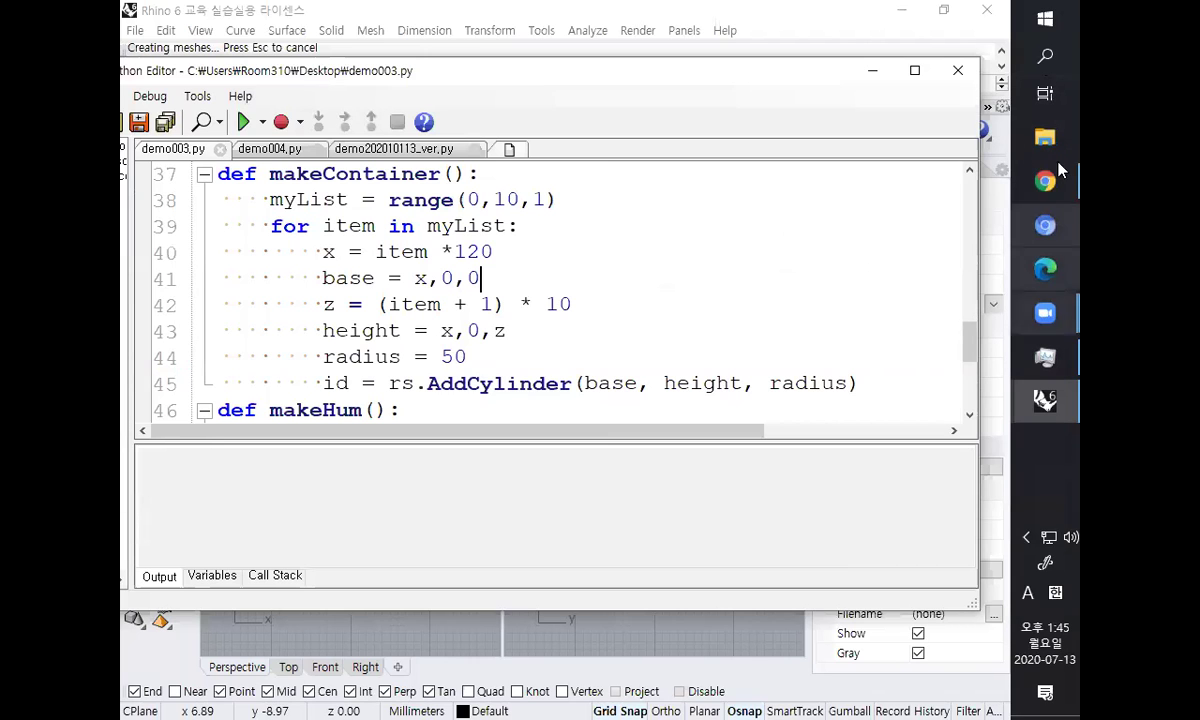
{"action": "left_click", "coordinate": [1045, 58]}
{"action": "type", "text": "photo"}
{"action": "key", "text": "Return"}
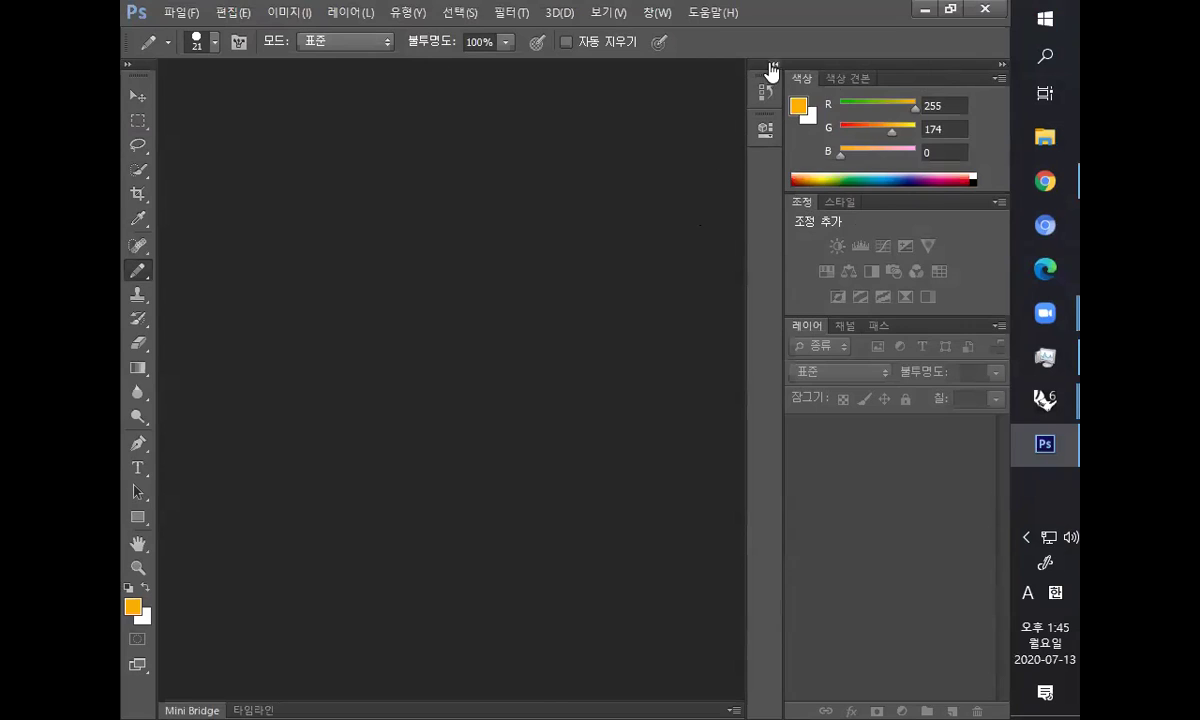
- Undock and close the colour, adjustments and layers panels and create a new A4 document, 210 × 297 mm at 300 pixels per inch
{"action": "left_click_drag", "start_coordinate": [810, 65], "coordinate": [717, 146]}
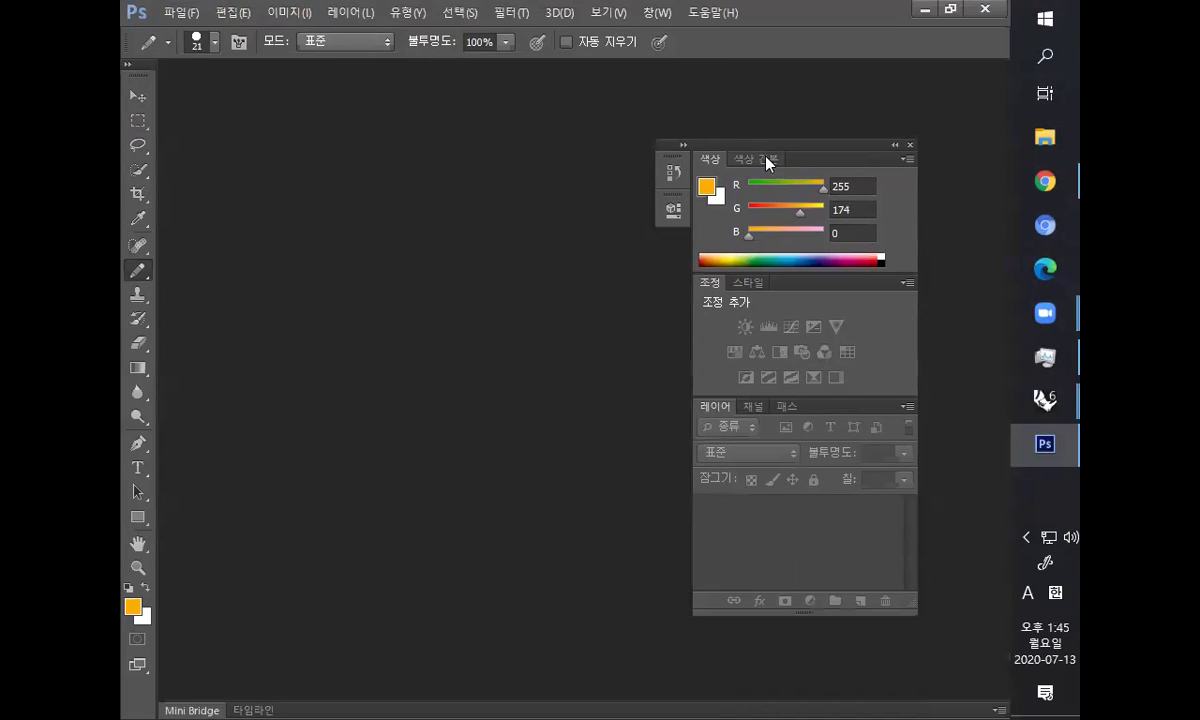
{"action": "left_click", "coordinate": [908, 146]}
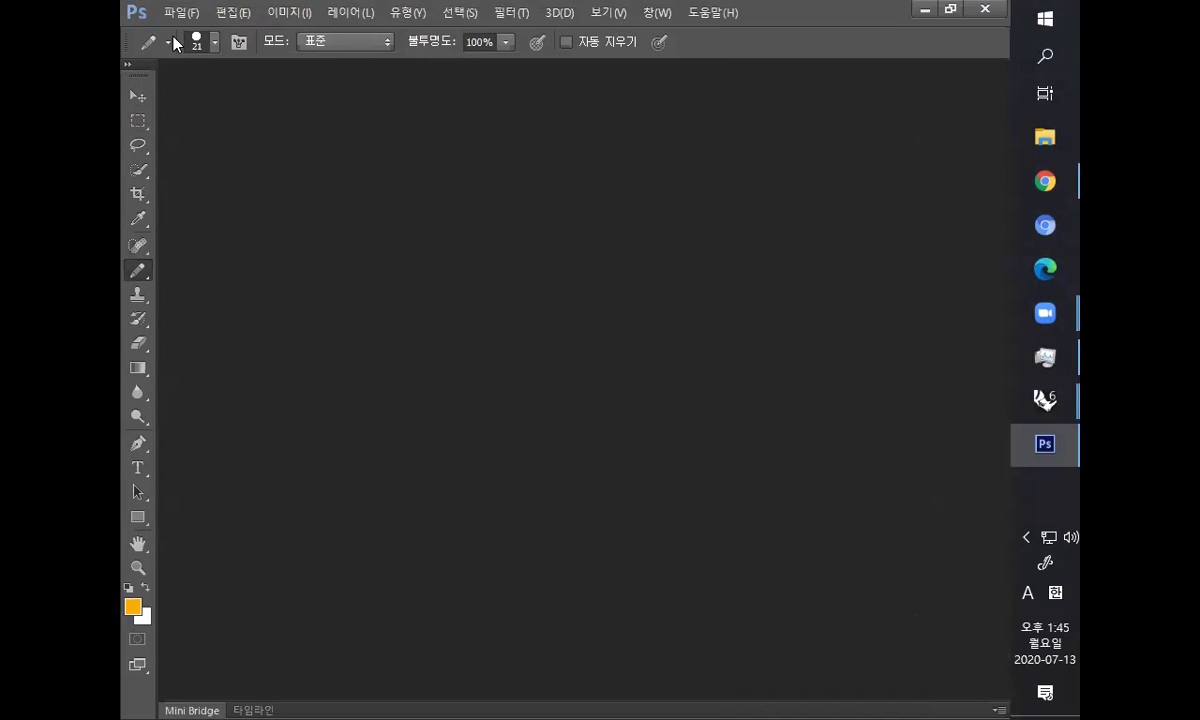
{"action": "left_click", "coordinate": [181, 12]}
{"action": "left_click", "coordinate": [201, 35]}
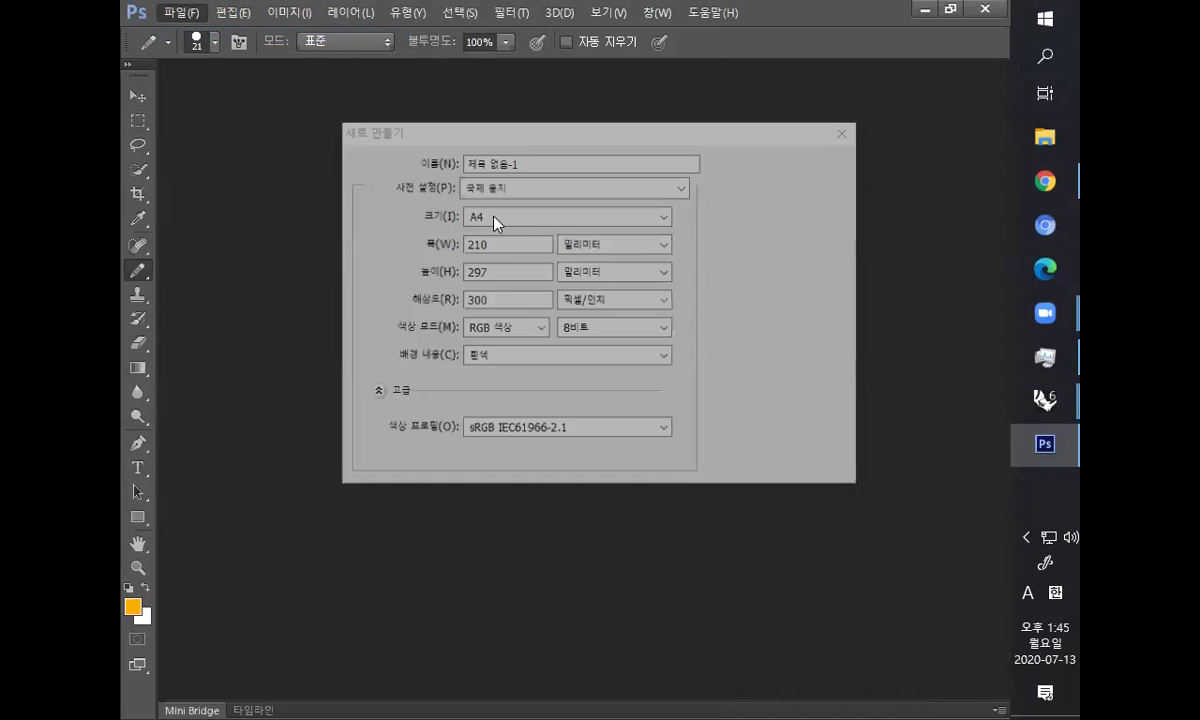
{"action": "left_click", "coordinate": [745, 157]}
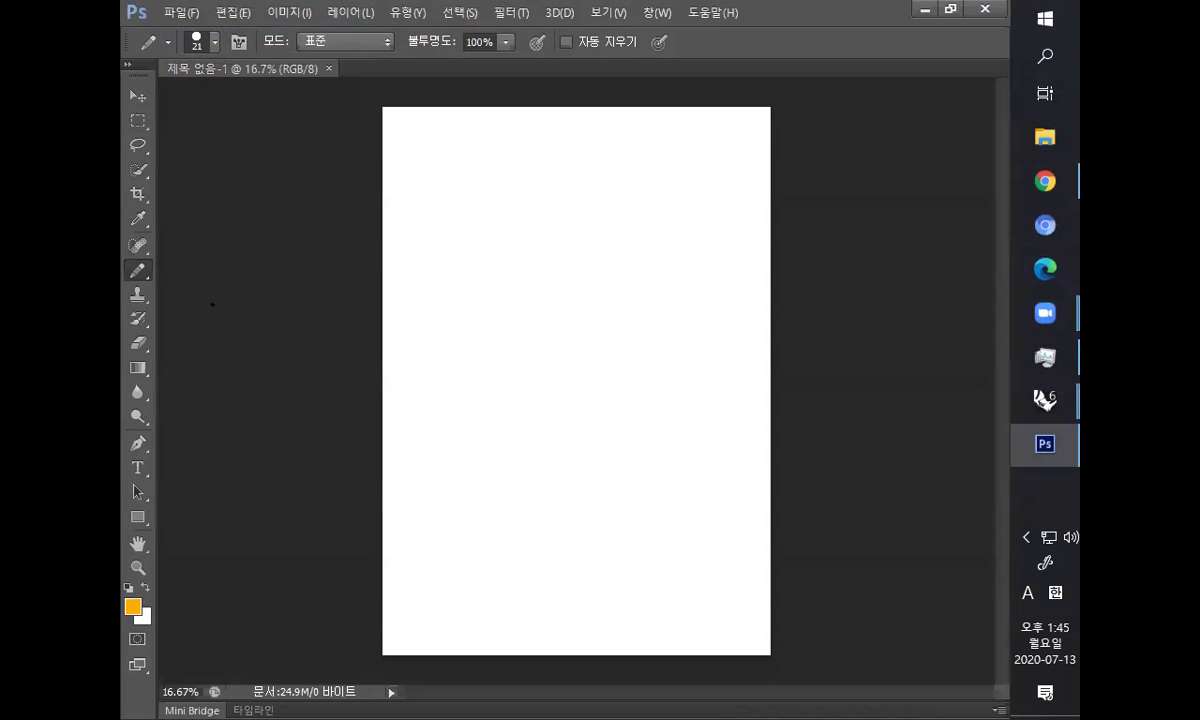
{"action": "left_click", "coordinate": [1045, 400]}
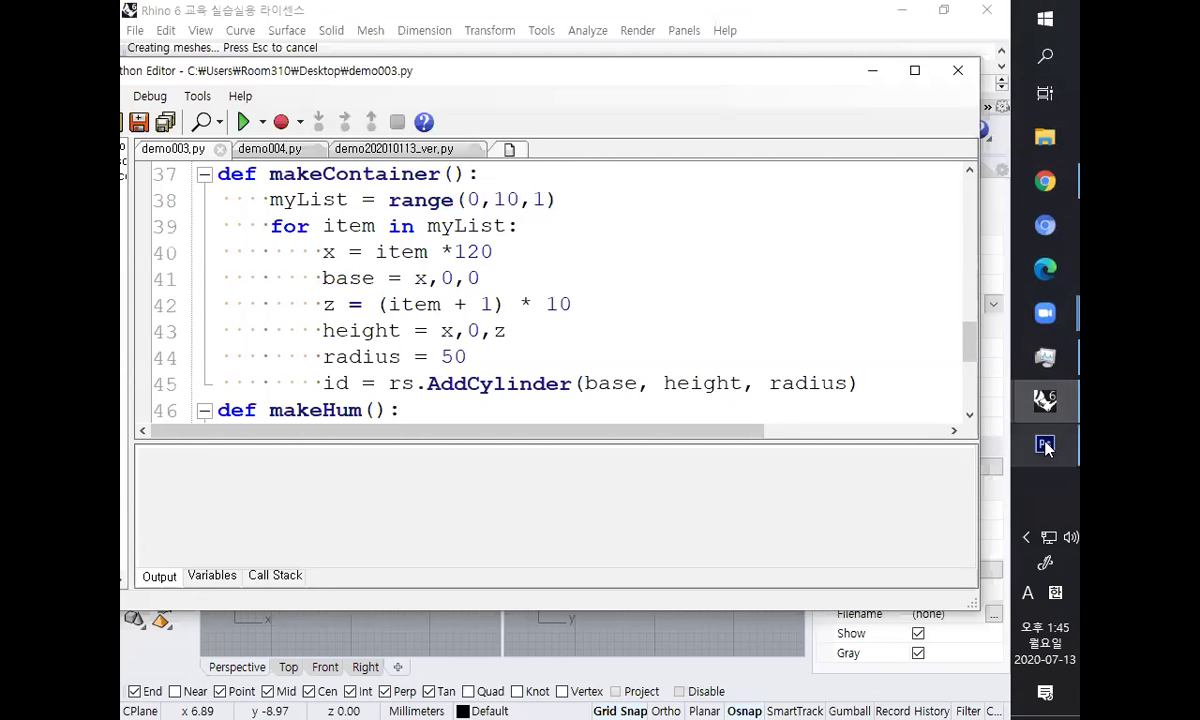
{"action": "key", "text": "alt+Tab"}
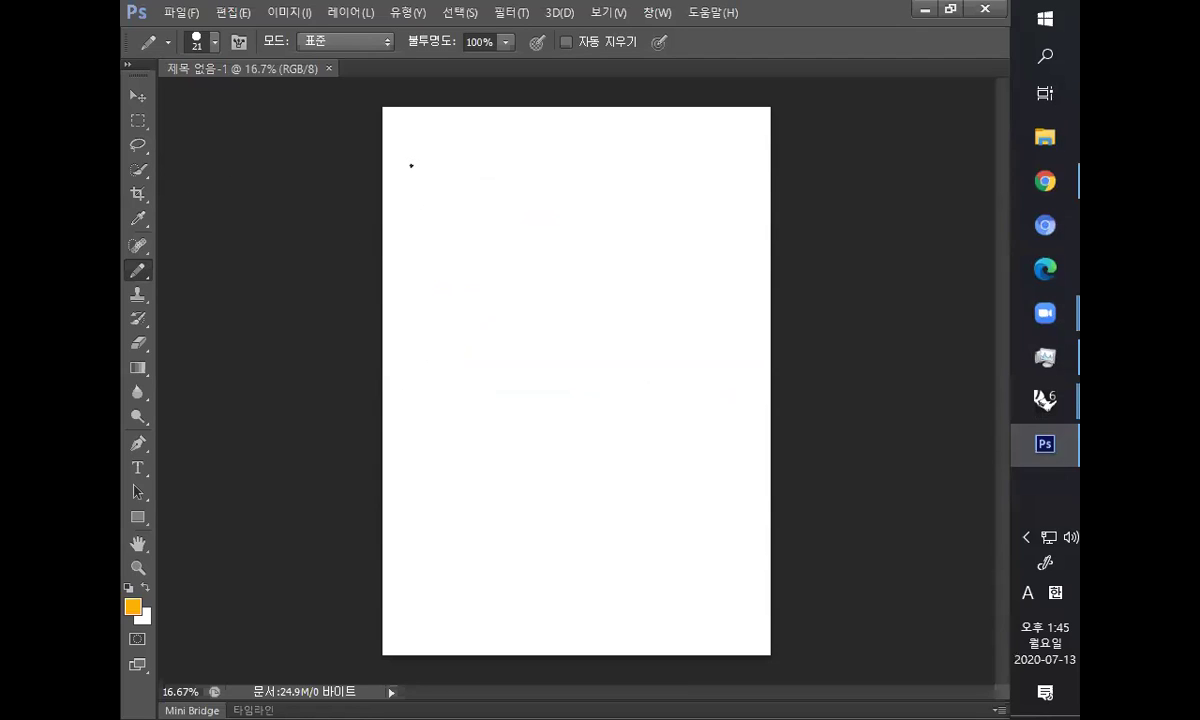
{"action": "left_click_drag", "start_coordinate": [408, 179], "coordinate": [410, 180]}
{"action": "key", "text": "ctrl+z"}
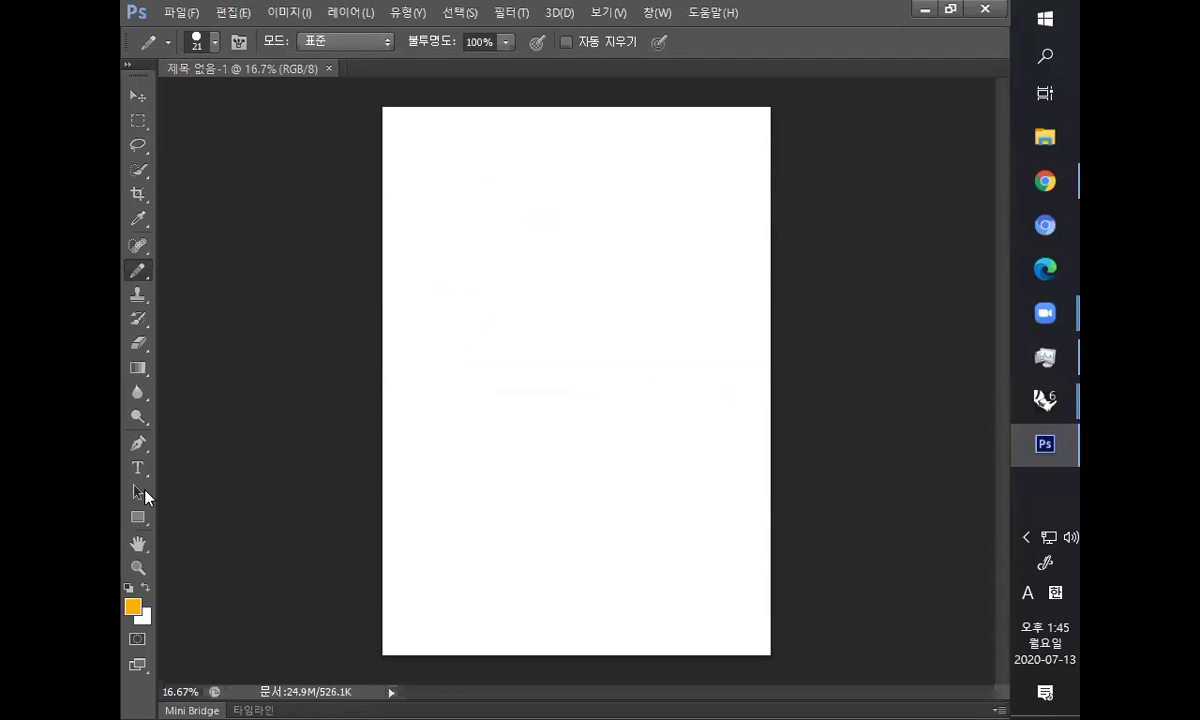
- Reset the colours to black and white and pencil a header box, a long vertical line below it and two small upright boxes beside the line
{"action": "left_click", "coordinate": [128, 588]}
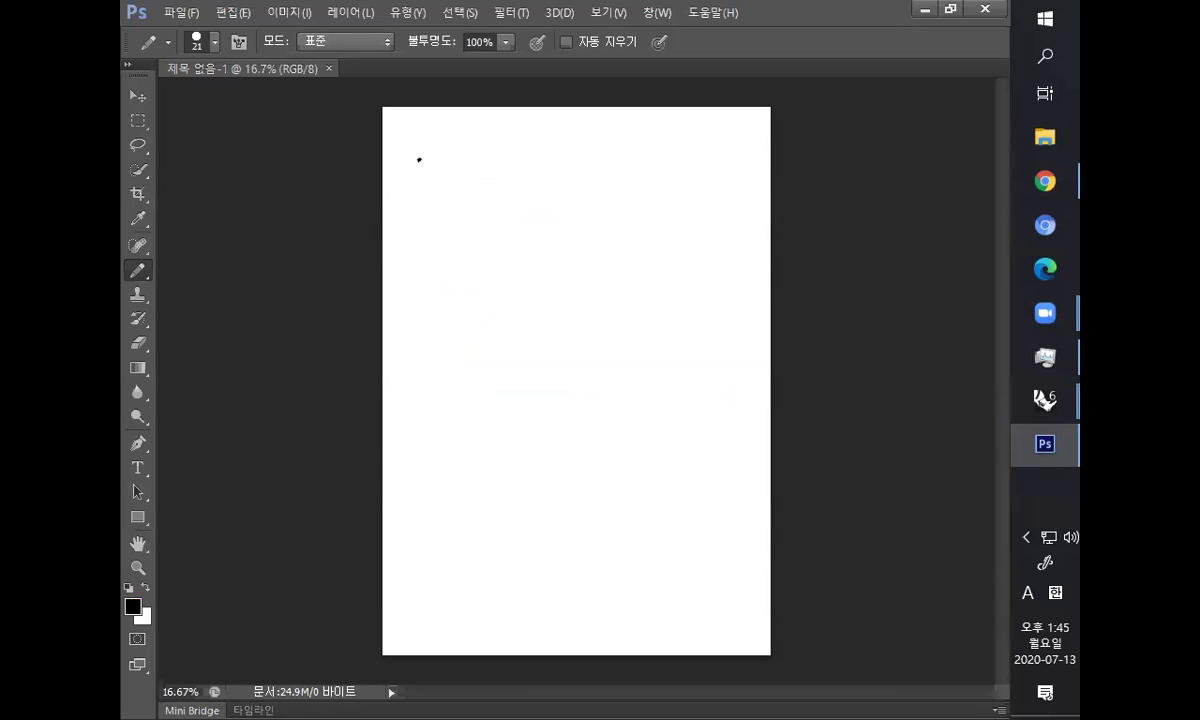
{"action": "mouse_move", "coordinate": [417, 188]}
{"action": "left_mouse_down"}
{"action": "mouse_move", "coordinate": [519, 188]}
{"action": "mouse_move", "coordinate": [469, 160]}
{"action": "mouse_move", "coordinate": [420, 185]}
{"action": "mouse_move", "coordinate": [439, 270]}
{"action": "mouse_move", "coordinate": [446, 620]}
{"action": "left_mouse_up"}
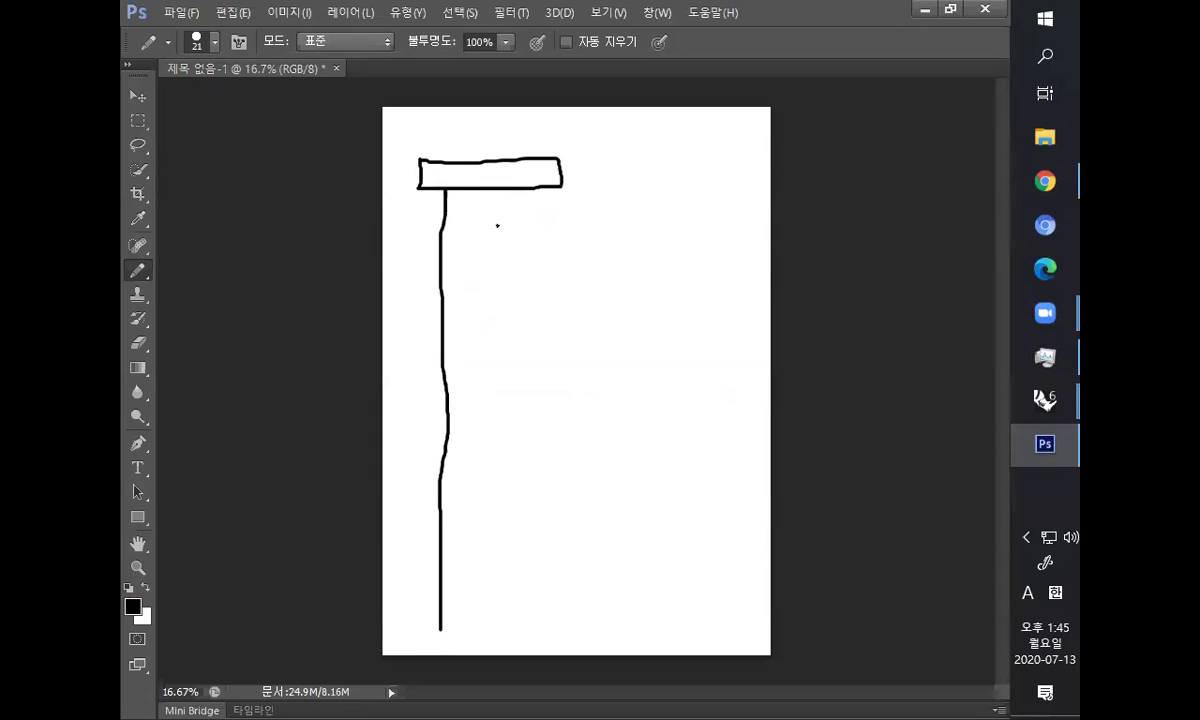
{"action": "mouse_move", "coordinate": [496, 242]}
{"action": "left_mouse_down"}
{"action": "mouse_move", "coordinate": [492, 283]}
{"action": "mouse_move", "coordinate": [512, 286]}
{"action": "mouse_move", "coordinate": [508, 233]}
{"action": "left_mouse_up"}
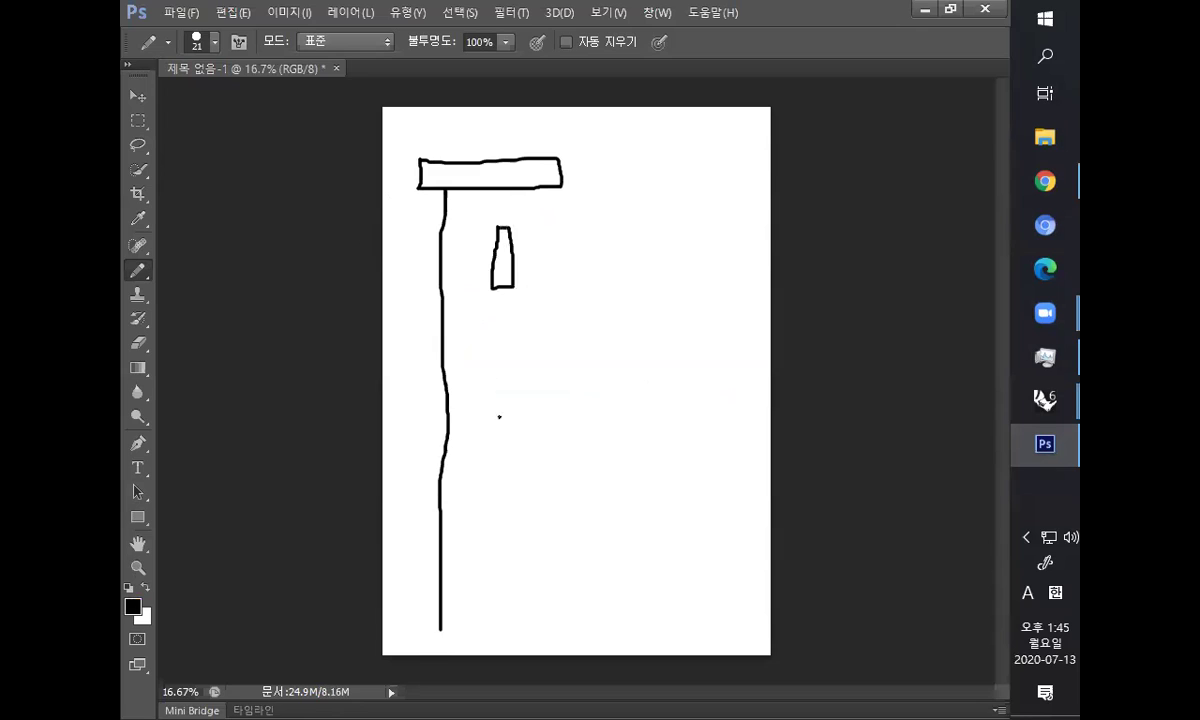
{"action": "left_click_drag", "start_coordinate": [503, 481], "coordinate": [510, 509]}
{"action": "left_click_drag", "start_coordinate": [519, 463], "coordinate": [516, 419]}
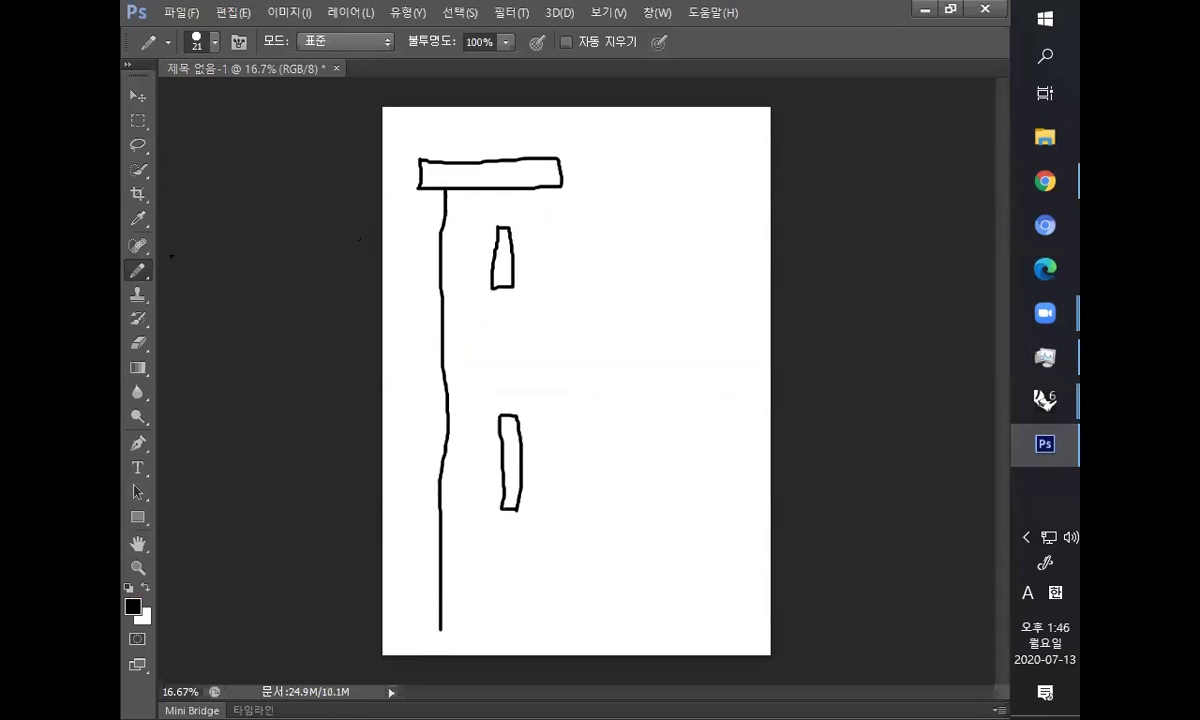
- Start an empty 24 pt text inside the header box and set its colour to black
{"action": "left_click", "coordinate": [138, 467]}
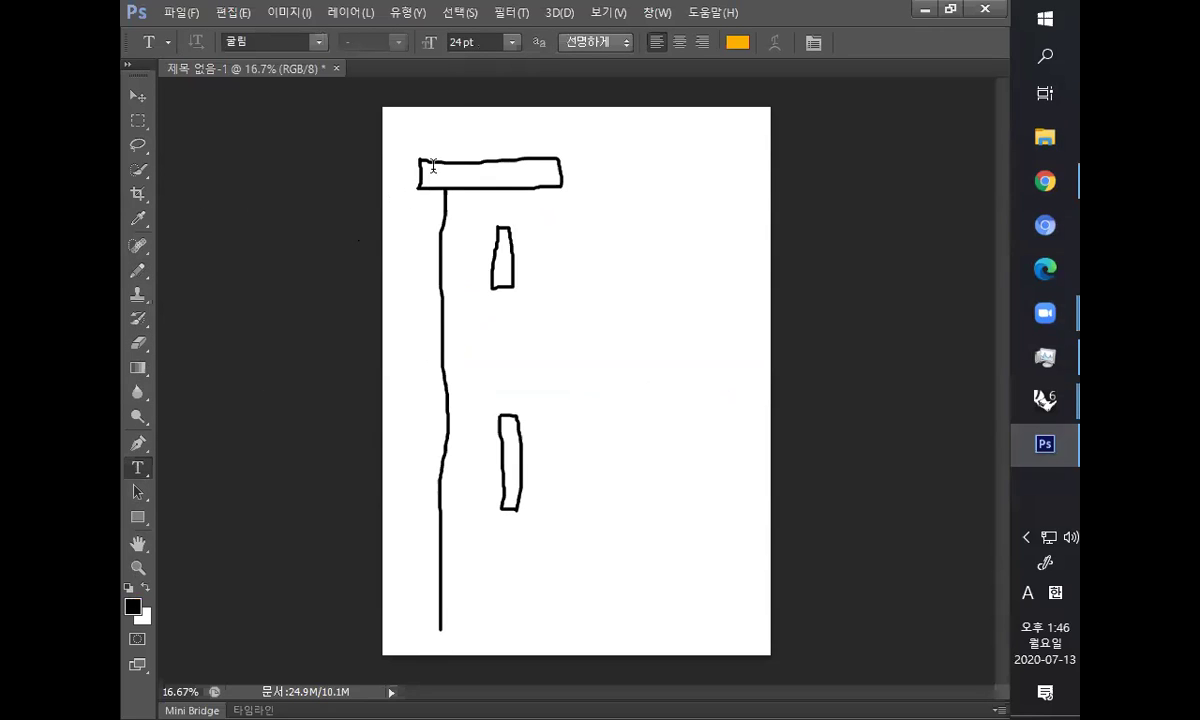
{"action": "left_click", "coordinate": [433, 166]}
{"action": "type", "text": "Photo"}
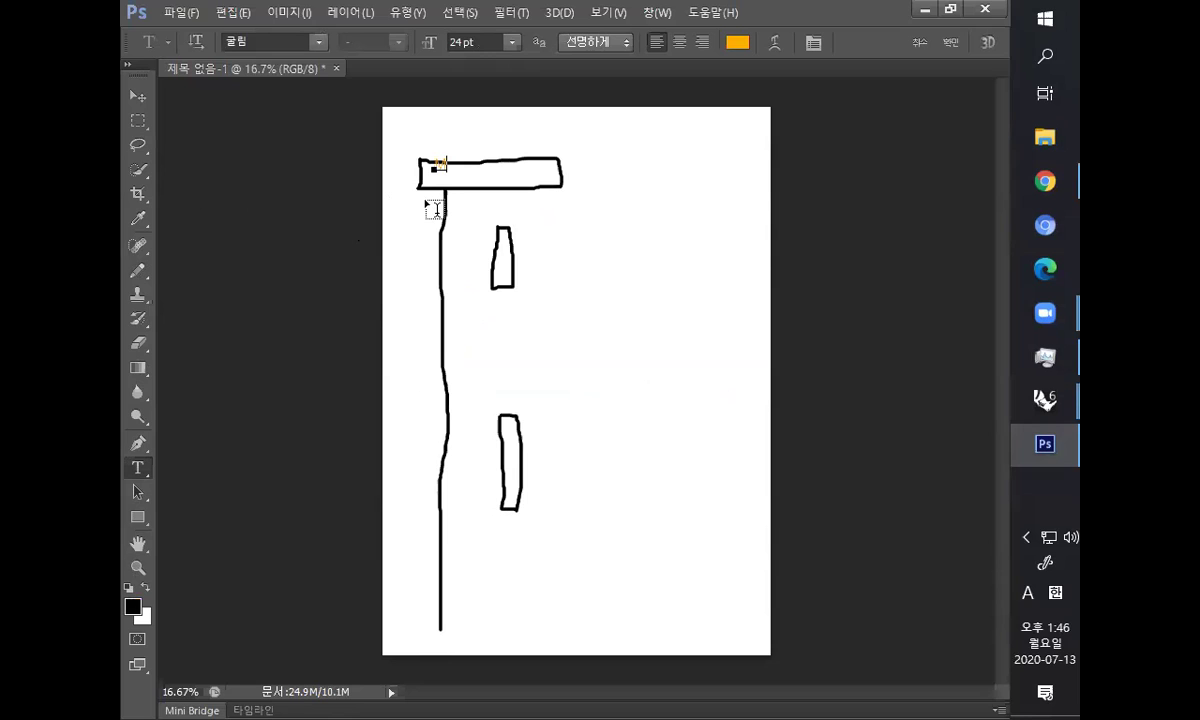
{"action": "key", "text": "BackSpace"}
{"action": "key", "text": "BackSpace"}
{"action": "key", "text": "BackSpace"}
{"action": "key", "text": "BackSpace"}
{"action": "key", "text": "BackSpace"}
{"action": "left_click", "coordinate": [737, 44]}
{"action": "left_click", "coordinate": [468, 482]}
{"action": "left_click", "coordinate": [453, 494]}
{"action": "left_click", "coordinate": [848, 246]}
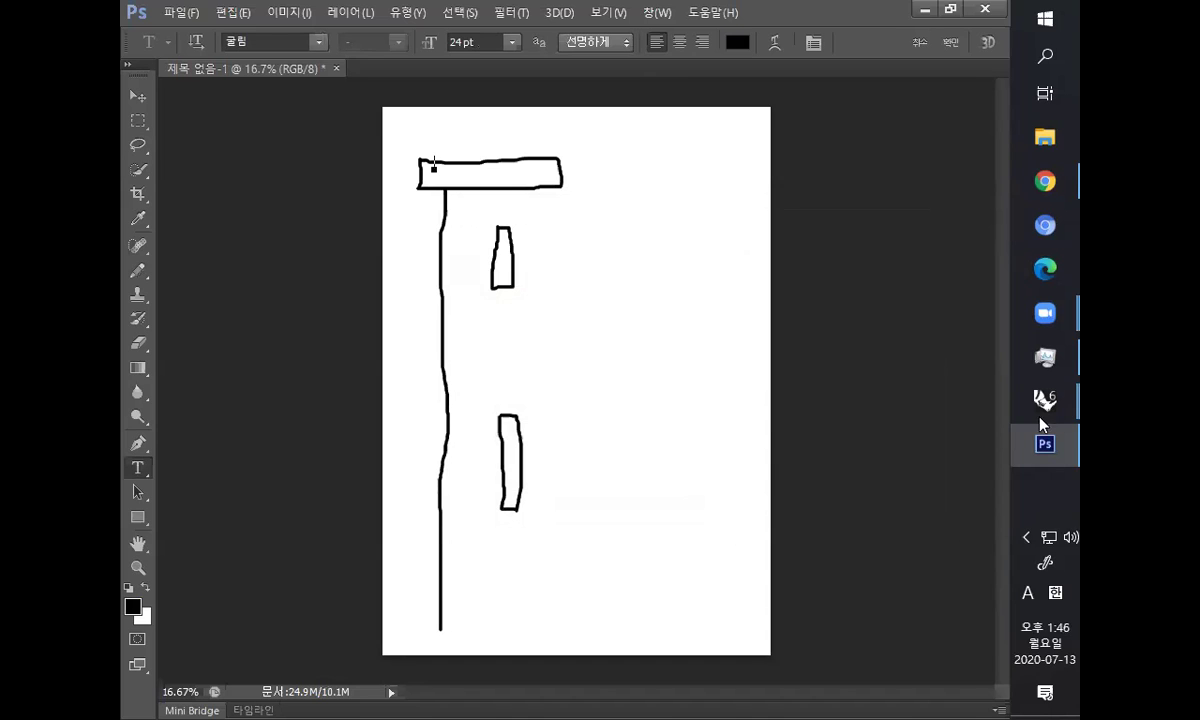
- Enter makeContainer( ) as the header text and move it to the middle of the header box
{"action": "mouse_move", "coordinate": [1043, 405]}
{"action": "left_click", "coordinate": [920, 477]}
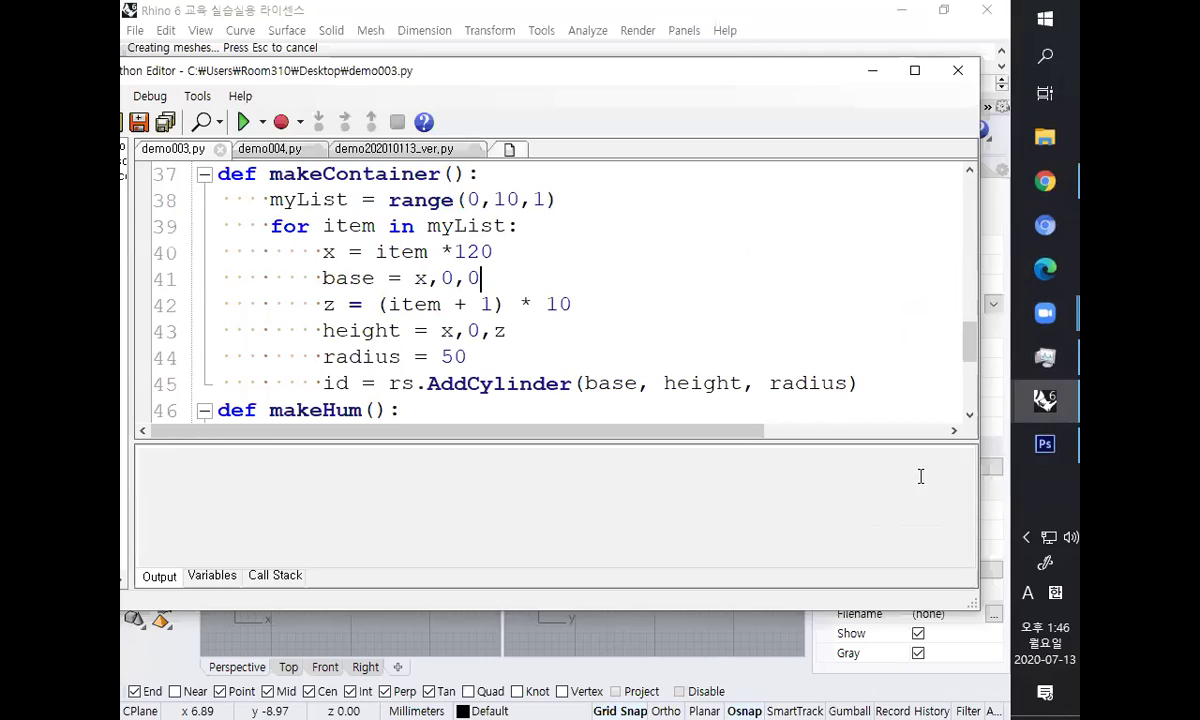
{"action": "left_click", "coordinate": [1045, 443]}
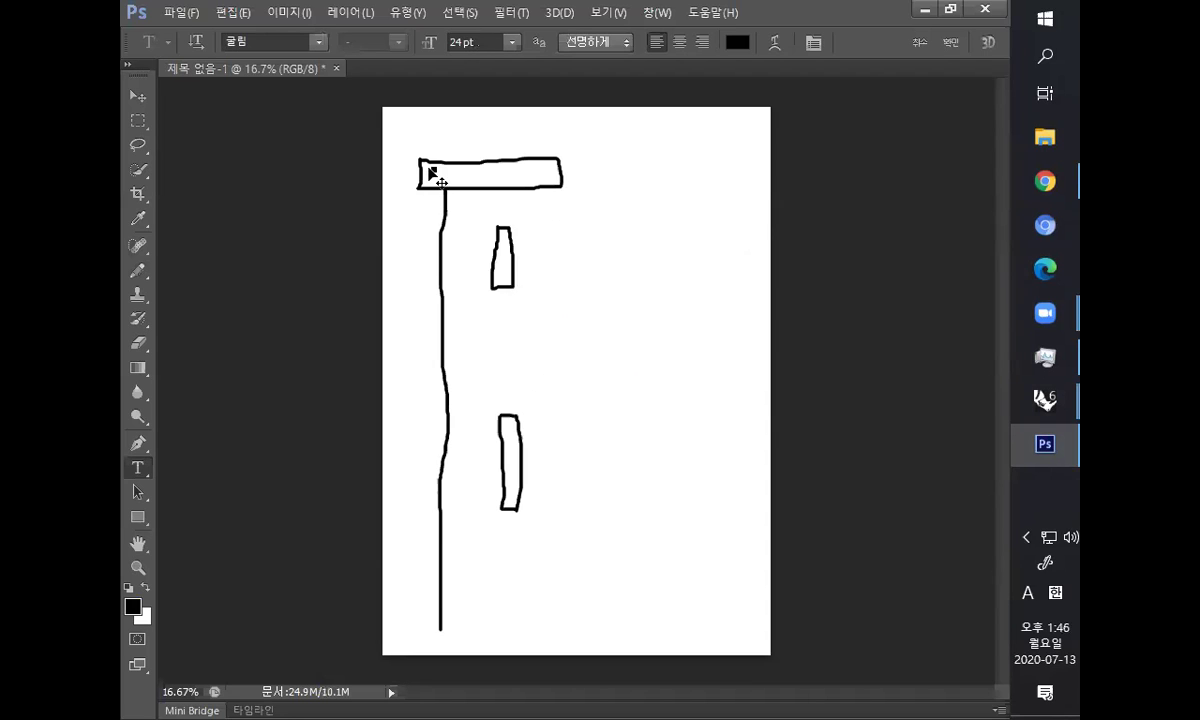
{"action": "type", "text": "keConta"}
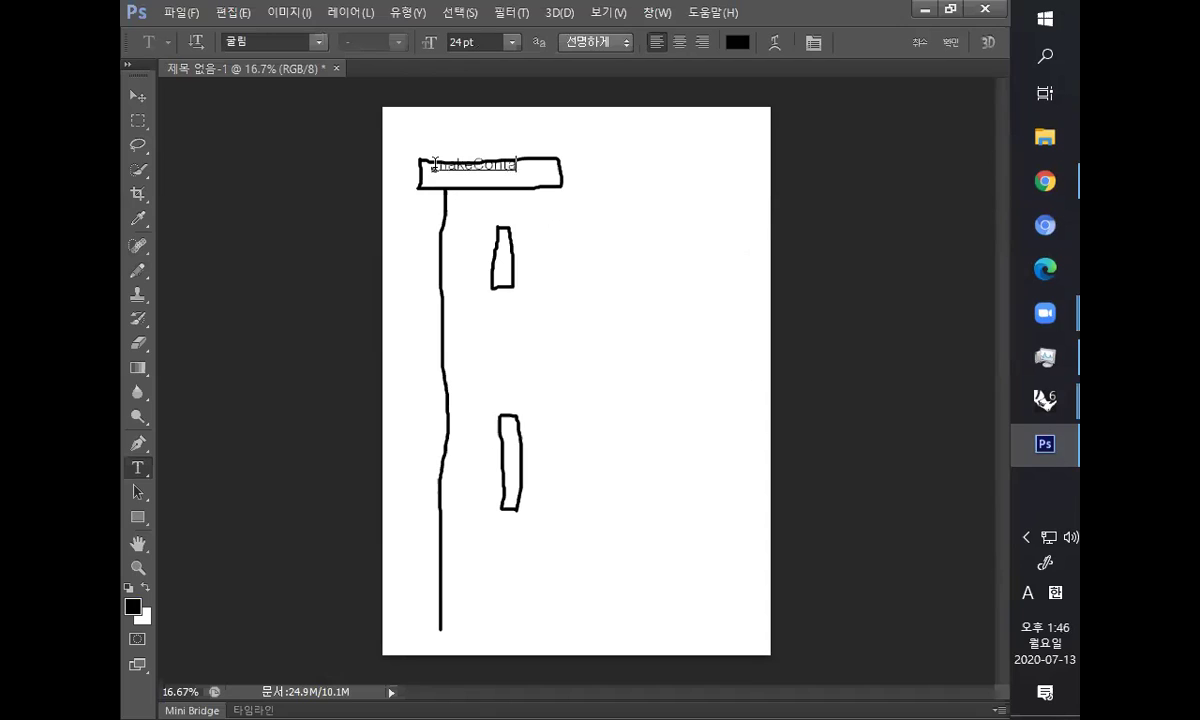
{"action": "type", "text": "iner( )"}
{"action": "left_click", "coordinate": [138, 95]}
{"action": "left_click_drag", "start_coordinate": [455, 183], "coordinate": [504, 221]}
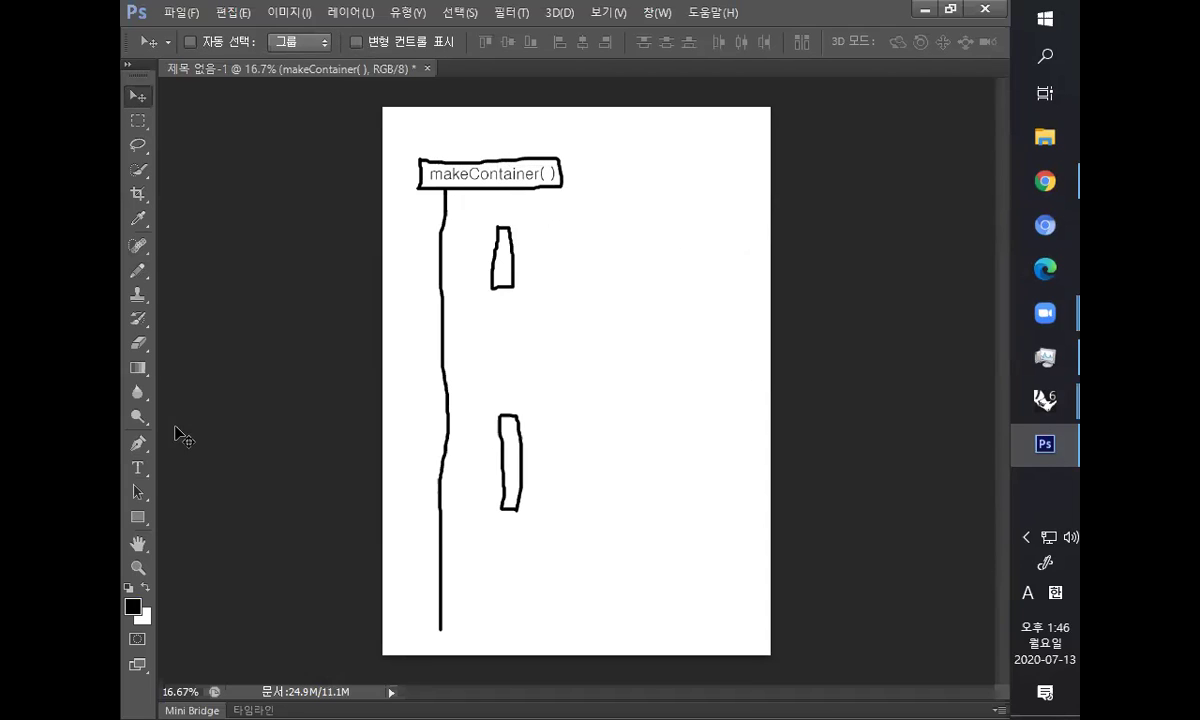
{"action": "left_click", "coordinate": [138, 467]}
{"action": "left_click", "coordinate": [532, 224]}
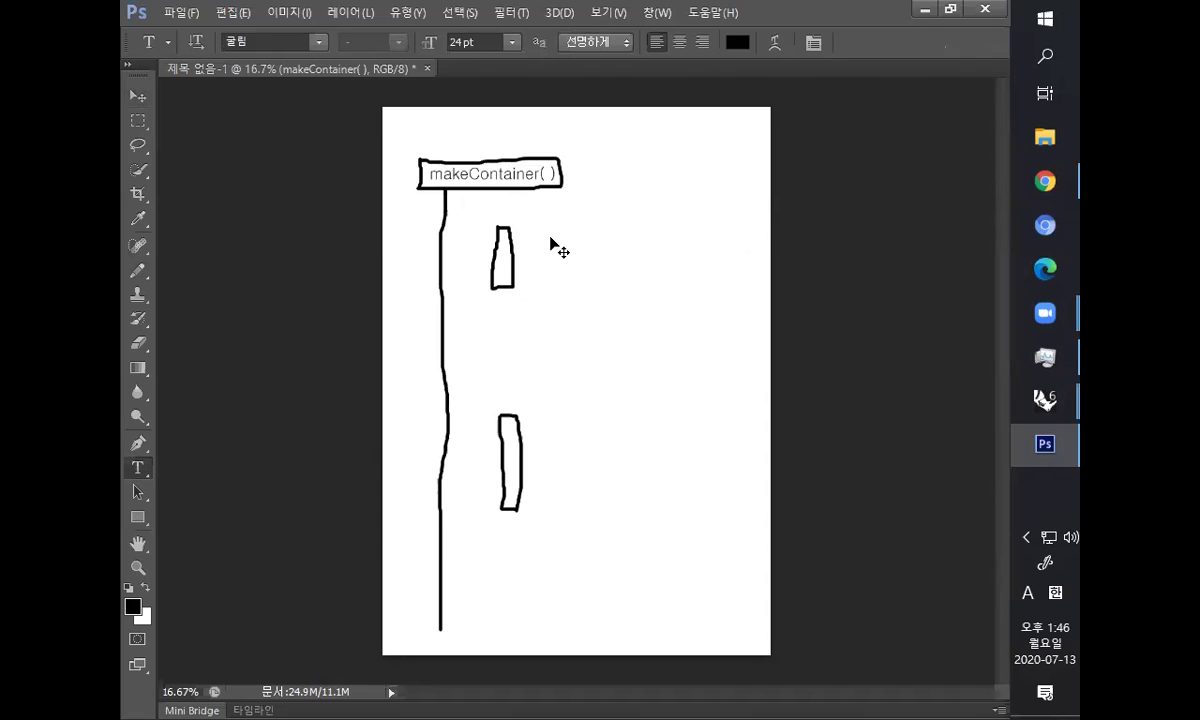
{"action": "type", "text": "range( )"}
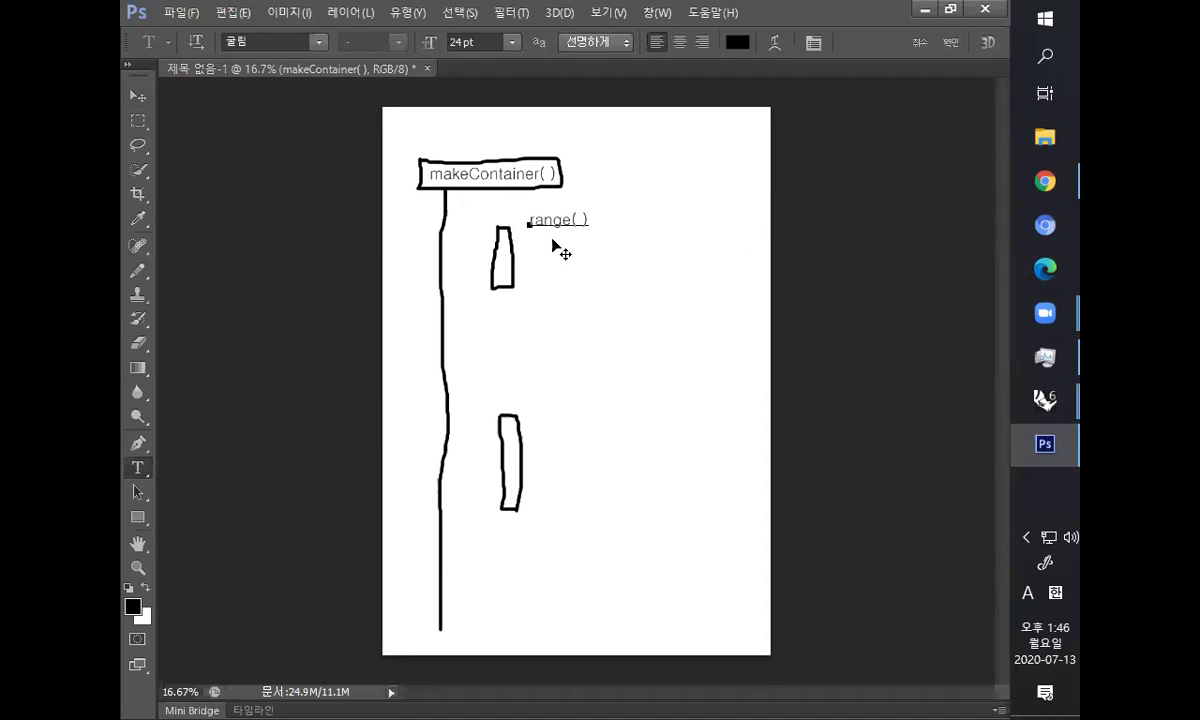
{"action": "key", "text": "Escape"}
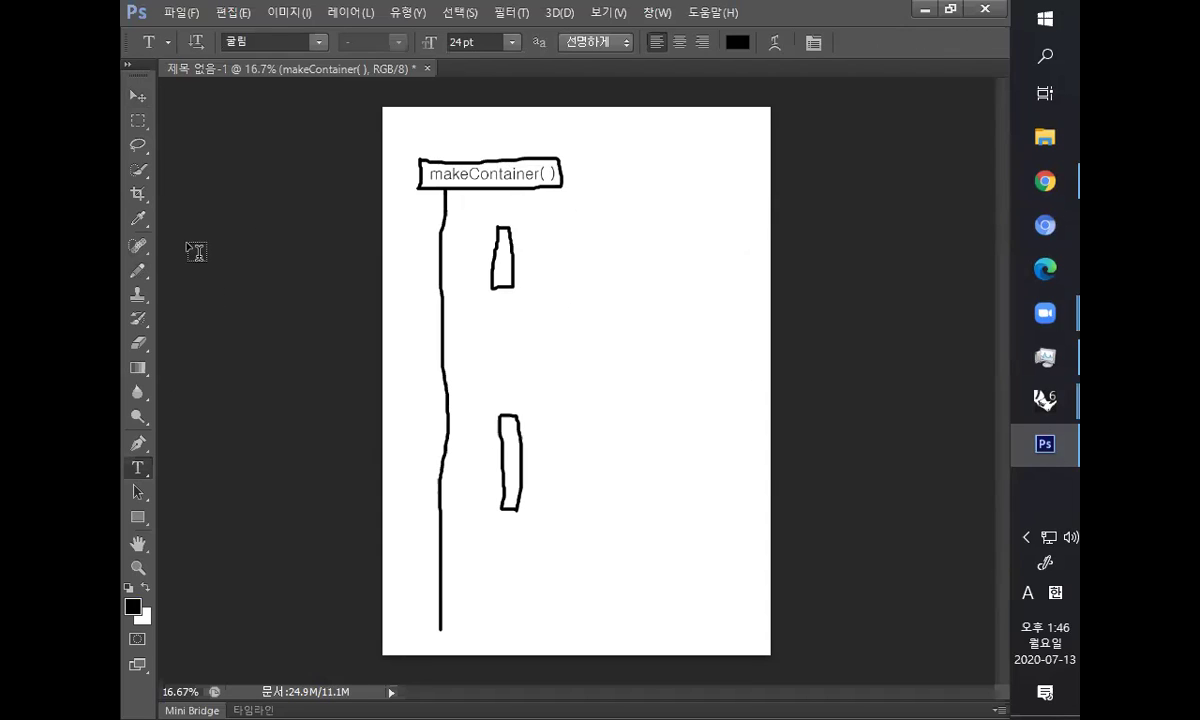
- Switch to the Pencil tool and create a new layer above the makeContainer( ) text
{"action": "left_click", "coordinate": [139, 271]}
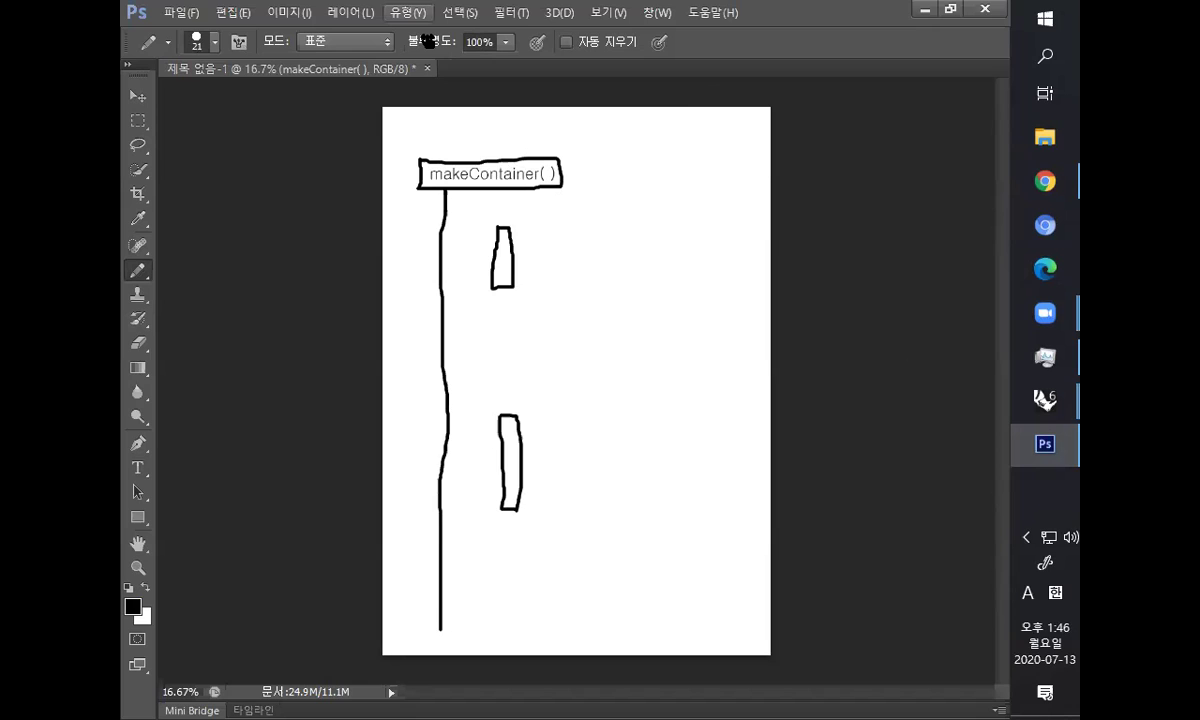
{"action": "key", "text": "alt+l"}
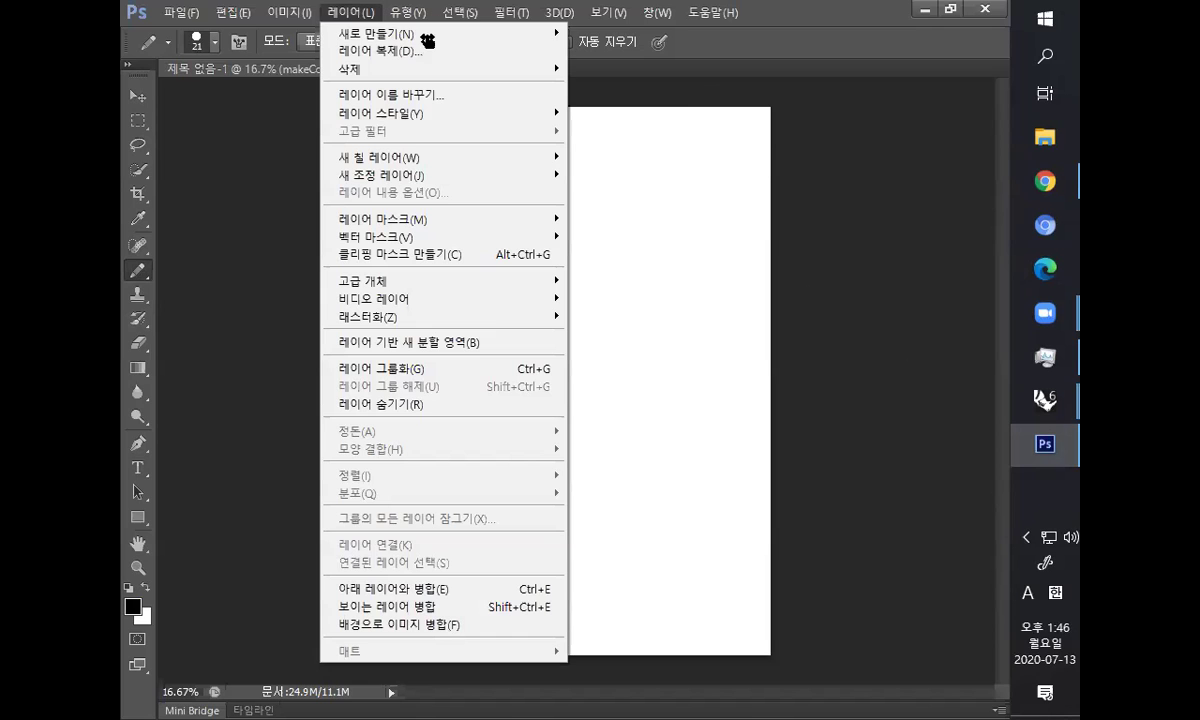
{"action": "mouse_move", "coordinate": [537, 37]}
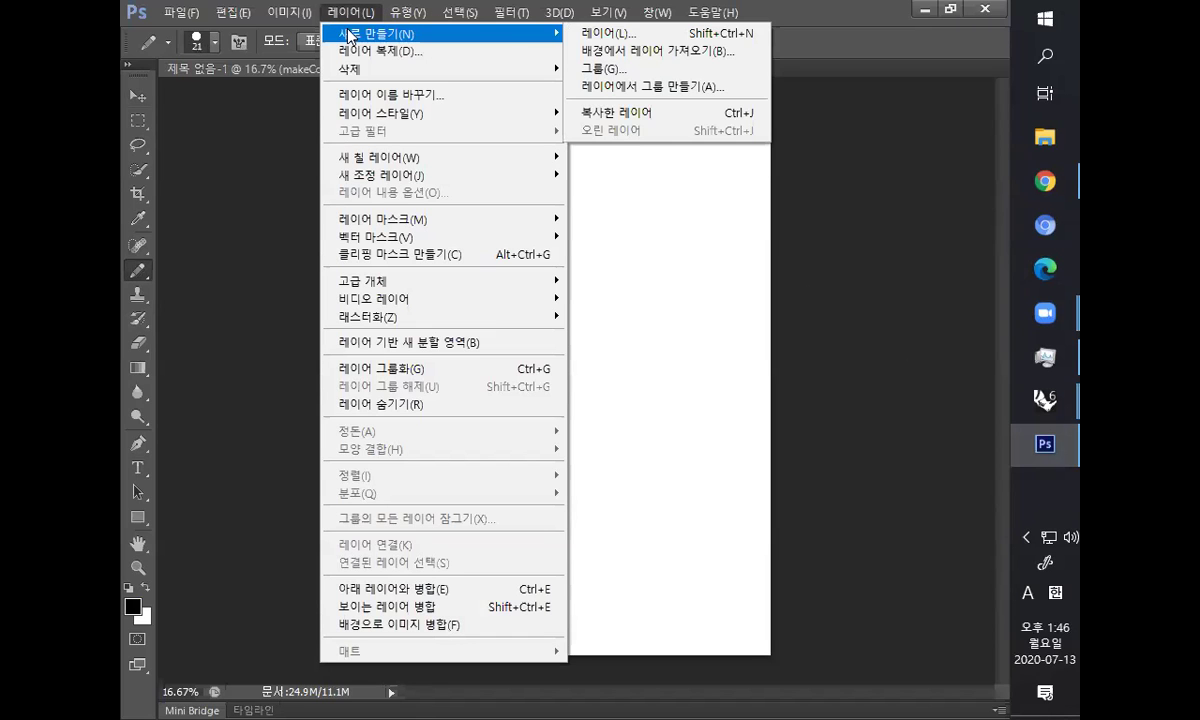
{"action": "left_click", "coordinate": [600, 33]}
{"action": "left_click", "coordinate": [780, 213]}
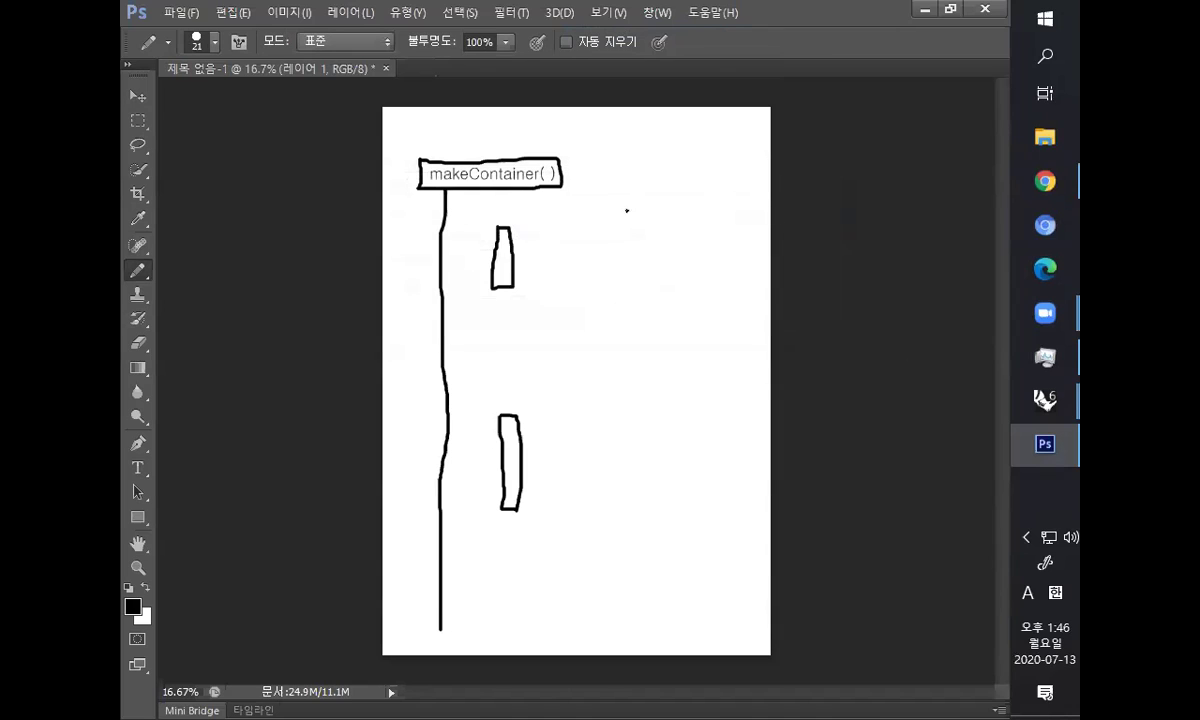
- Pencil a second header box with a long vertical line below it and a small upright box beside the line's lower half
{"action": "mouse_move", "coordinate": [589, 182]}
{"action": "left_mouse_down"}
{"action": "mouse_move", "coordinate": [662, 184]}
{"action": "mouse_move", "coordinate": [662, 161]}
{"action": "mouse_move", "coordinate": [589, 155]}
{"action": "mouse_move", "coordinate": [614, 632]}
{"action": "left_mouse_up"}
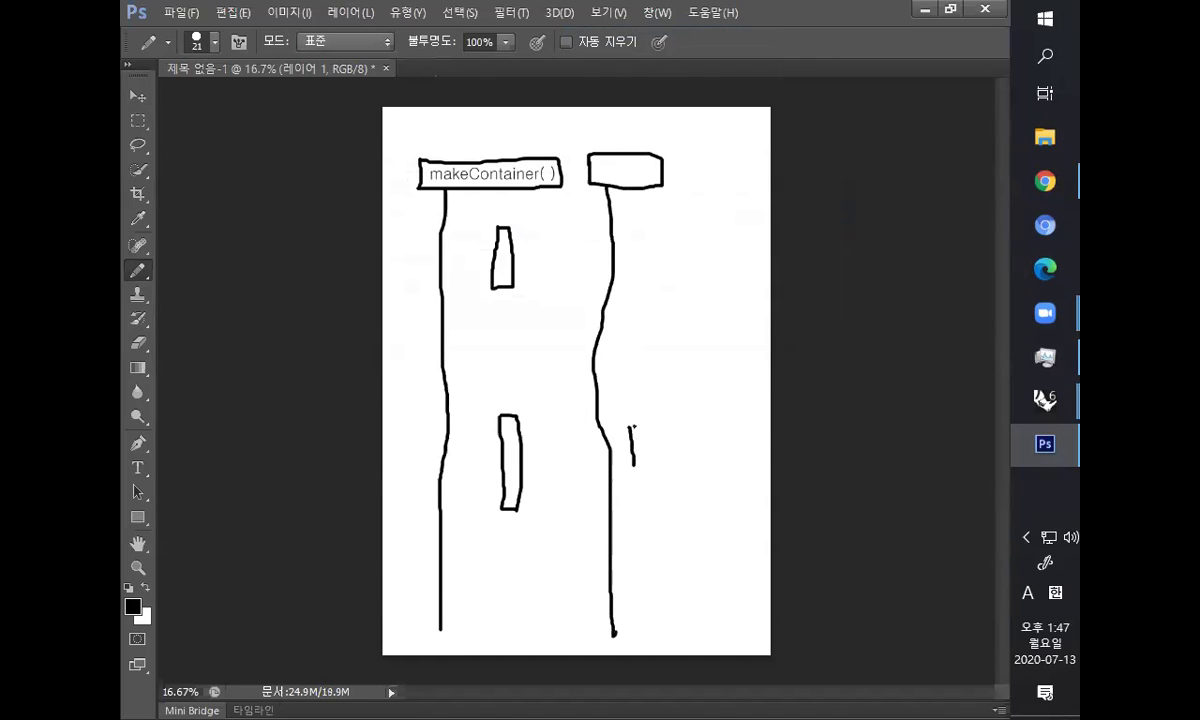
{"action": "left_click_drag", "start_coordinate": [630, 427], "coordinate": [651, 427]}
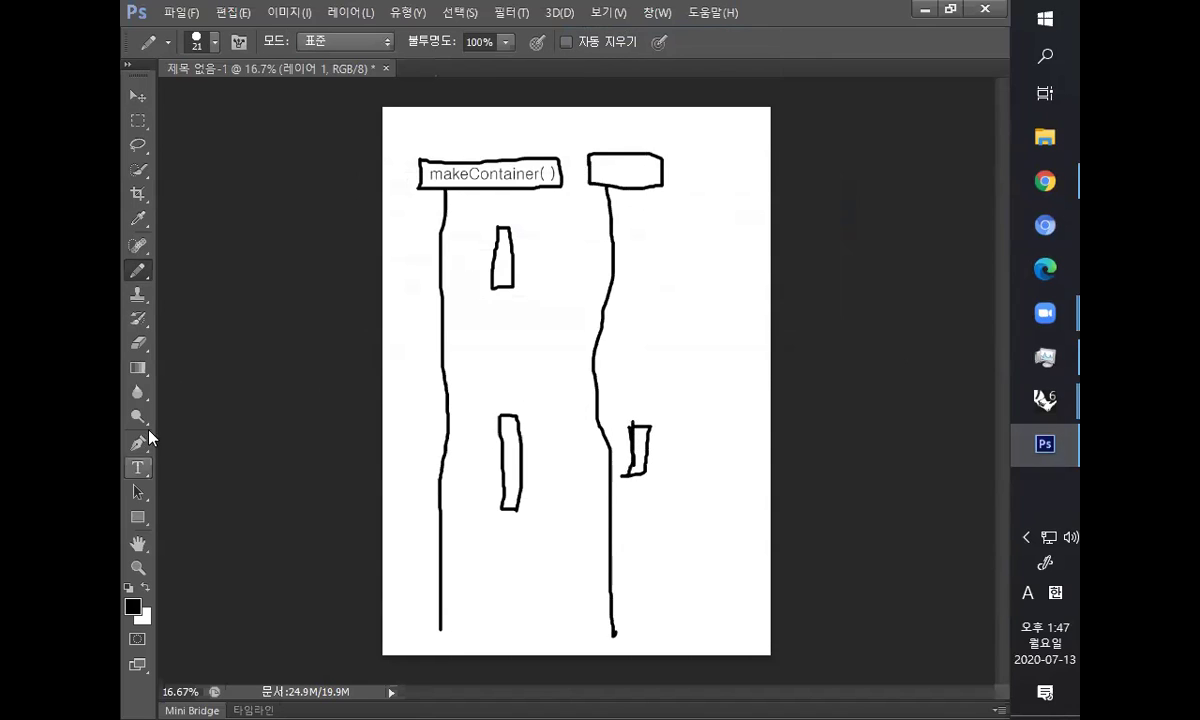
- Select the area around the lower upright box in the makeContainer( ) column and merge all visible layers
{"action": "left_click", "coordinate": [138, 121]}
{"action": "left_click_drag", "start_coordinate": [465, 406], "coordinate": [560, 550]}
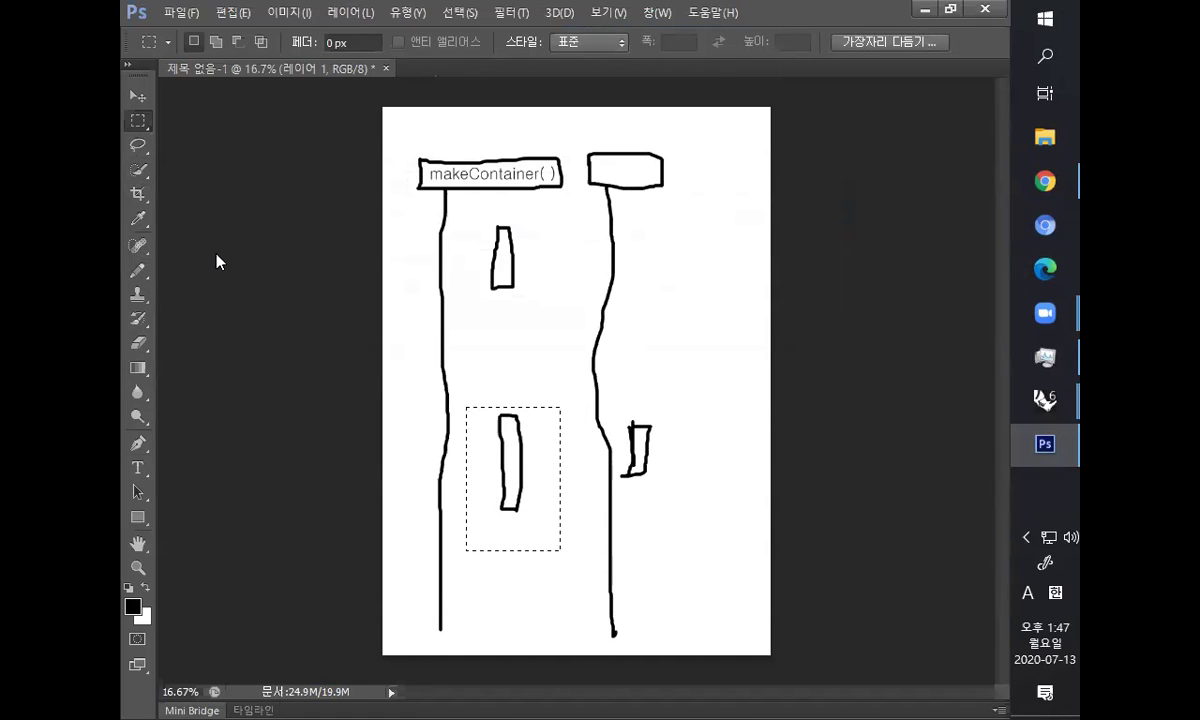
{"action": "key", "text": "ctrl+x"}
{"action": "left_click", "coordinate": [540, 289]}
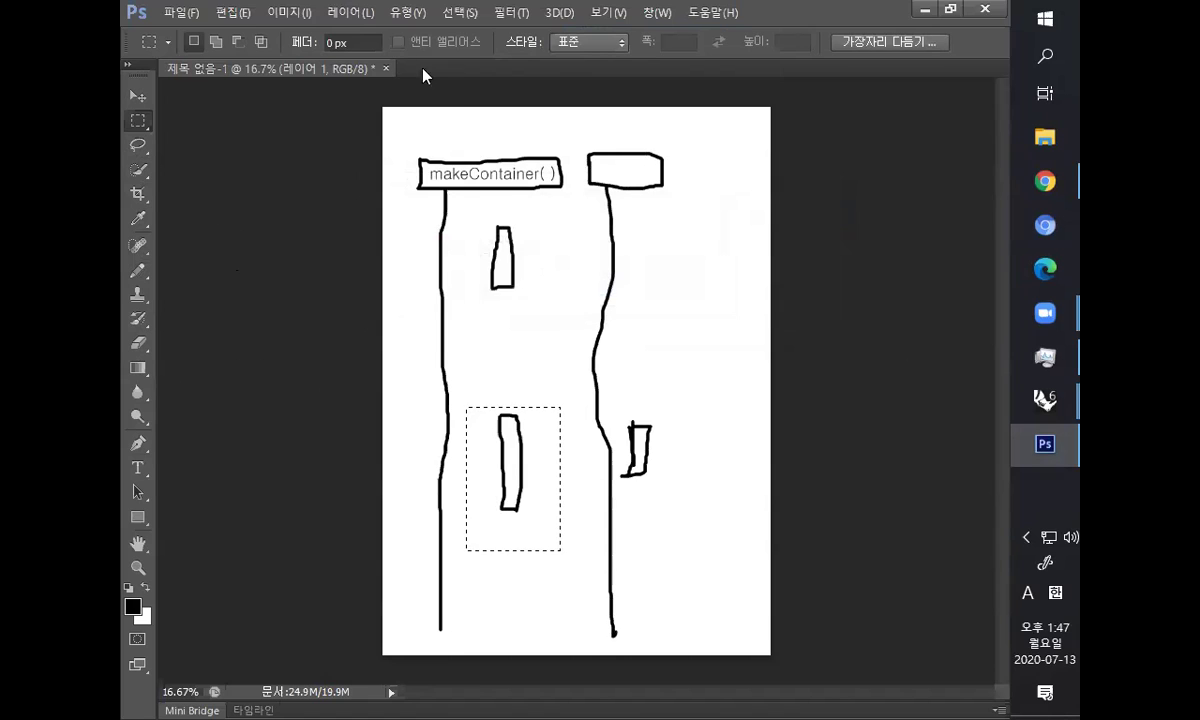
{"action": "left_click", "coordinate": [350, 12]}
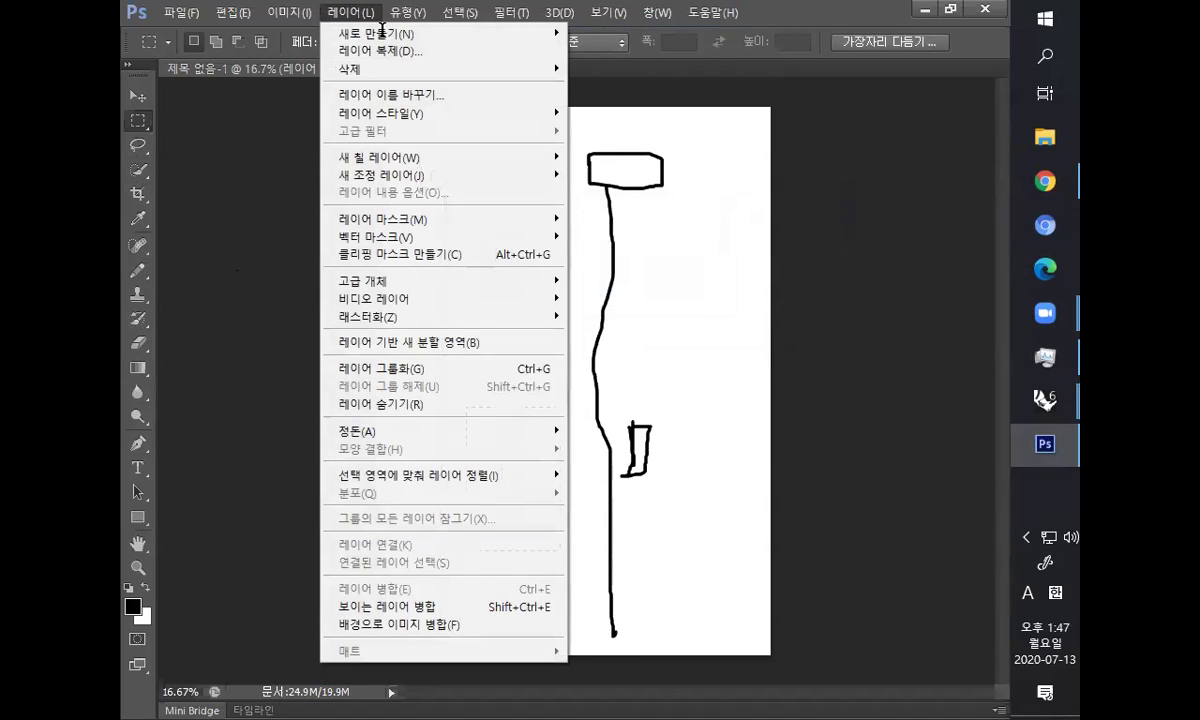
{"action": "mouse_move", "coordinate": [408, 165]}
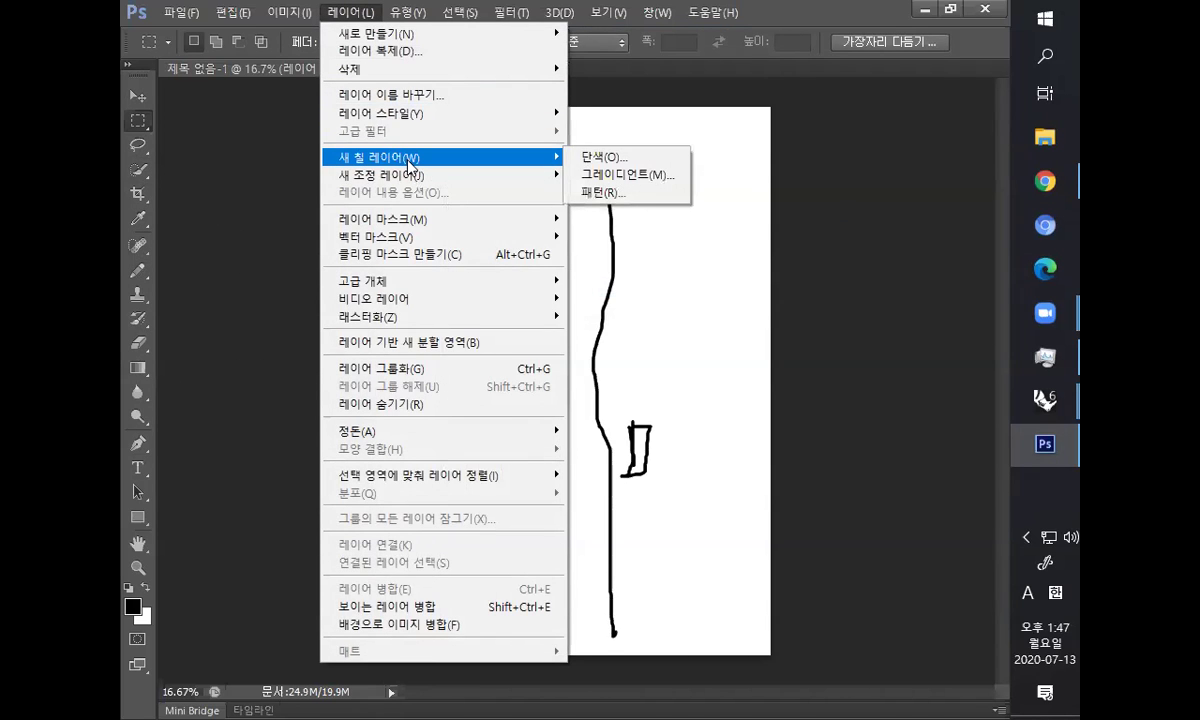
{"action": "left_click", "coordinate": [437, 608]}
{"action": "key", "text": "shift+F5"}
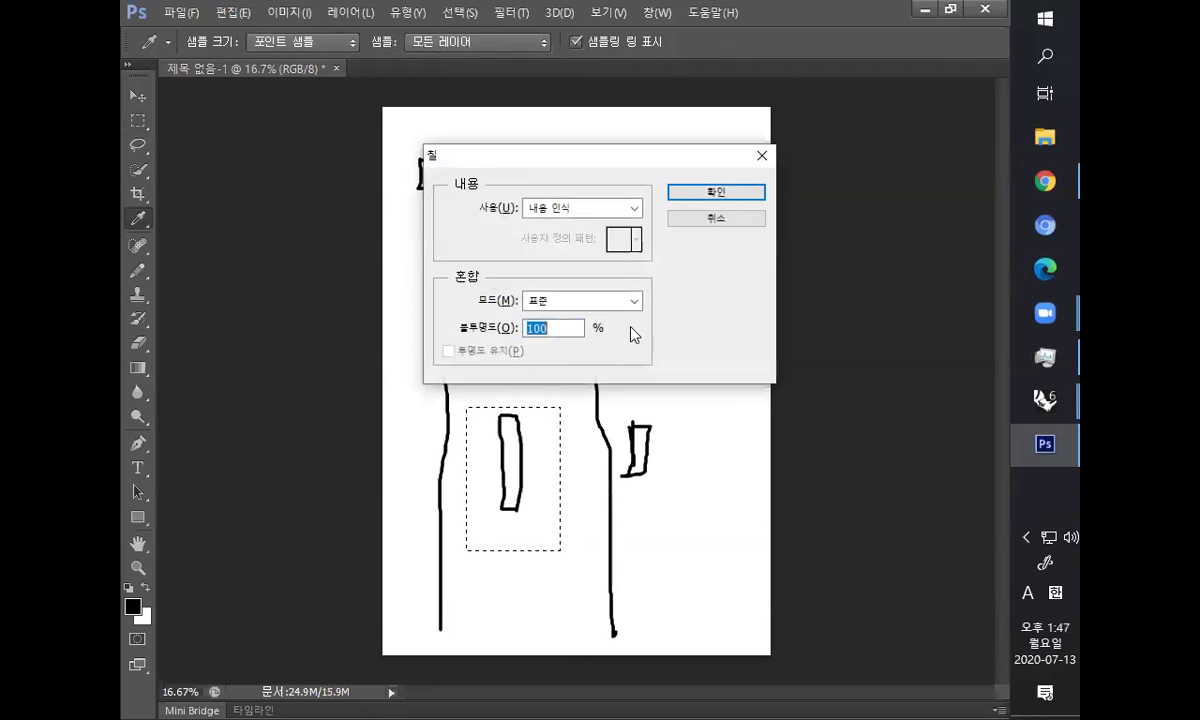
{"action": "left_click", "coordinate": [704, 224]}
{"action": "key", "text": "shift+F5"}
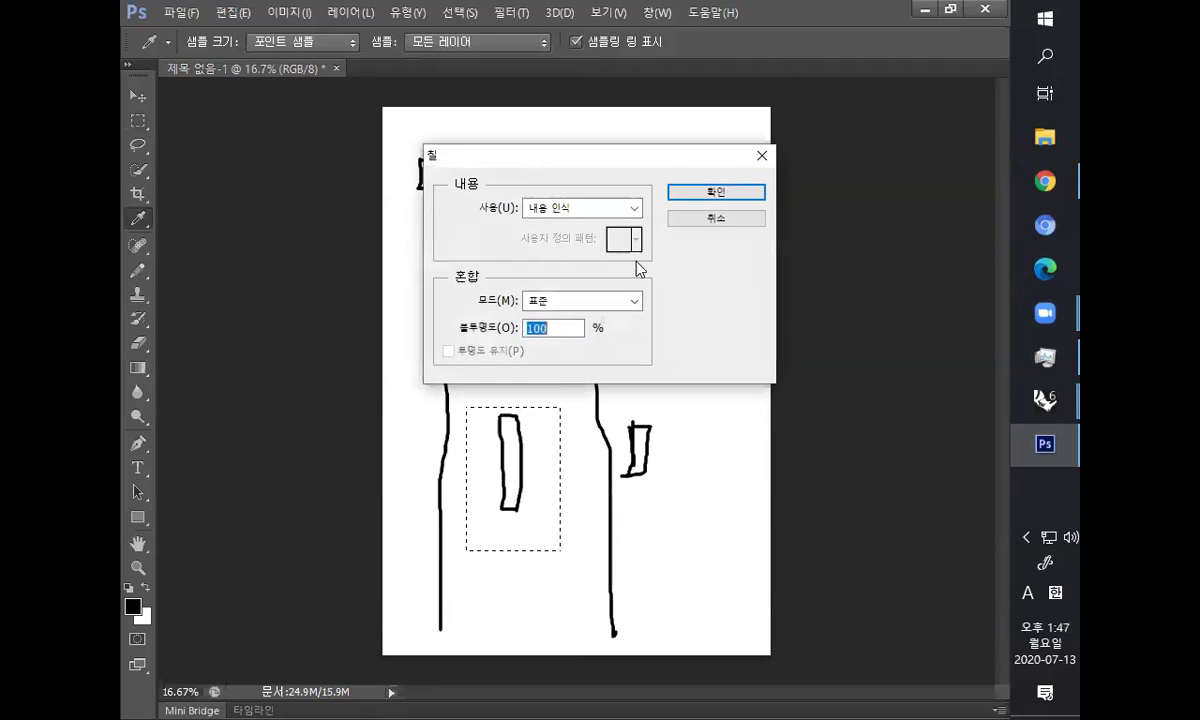
{"action": "left_click", "coordinate": [704, 222]}
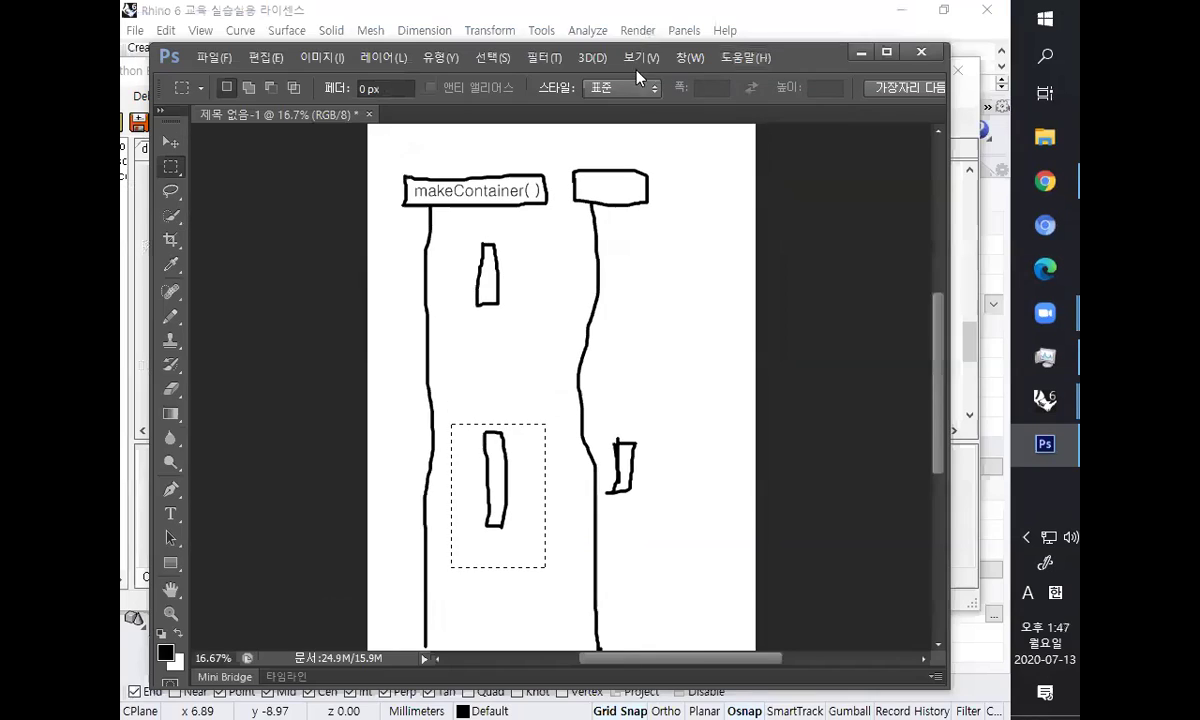
- Bring back the hidden colour, adjustment and layer palettes
{"action": "left_click", "coordinate": [638, 57]}
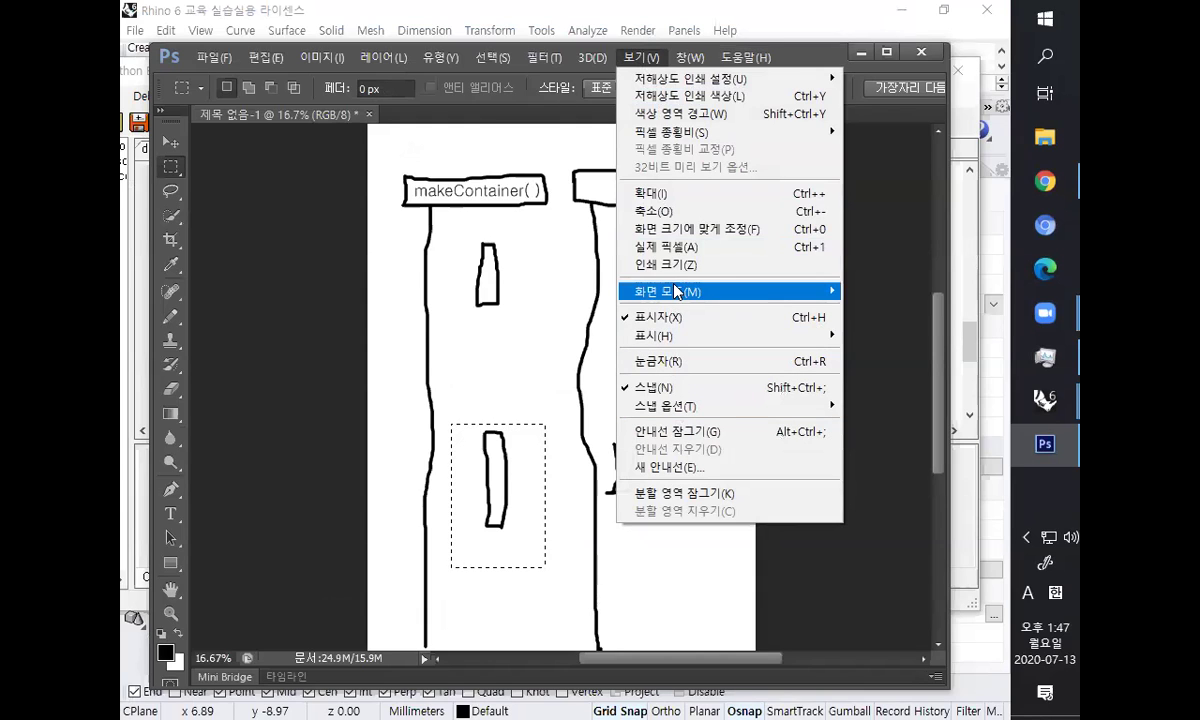
{"action": "mouse_move", "coordinate": [688, 295]}
{"action": "mouse_move", "coordinate": [690, 86]}
{"action": "left_click", "coordinate": [637, 60]}
{"action": "left_click", "coordinate": [637, 60]}
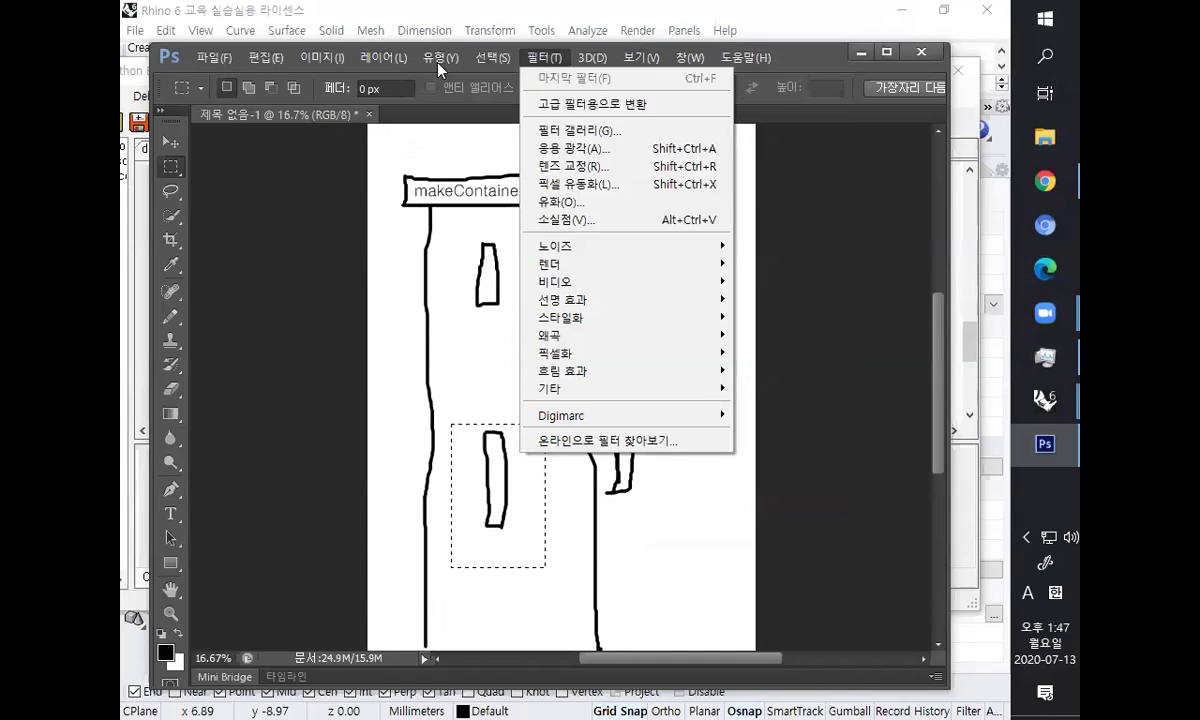
{"action": "mouse_move", "coordinate": [385, 60]}
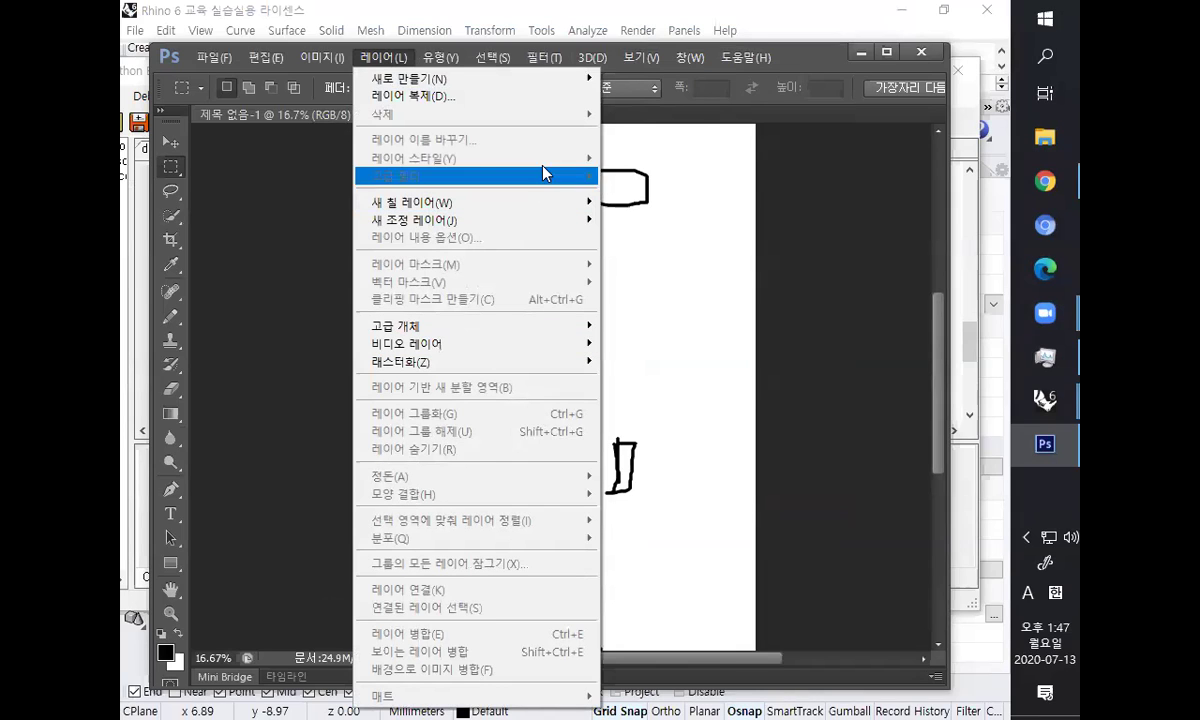
{"action": "left_click", "coordinate": [799, 68]}
{"action": "key", "text": "shift+Tab"}
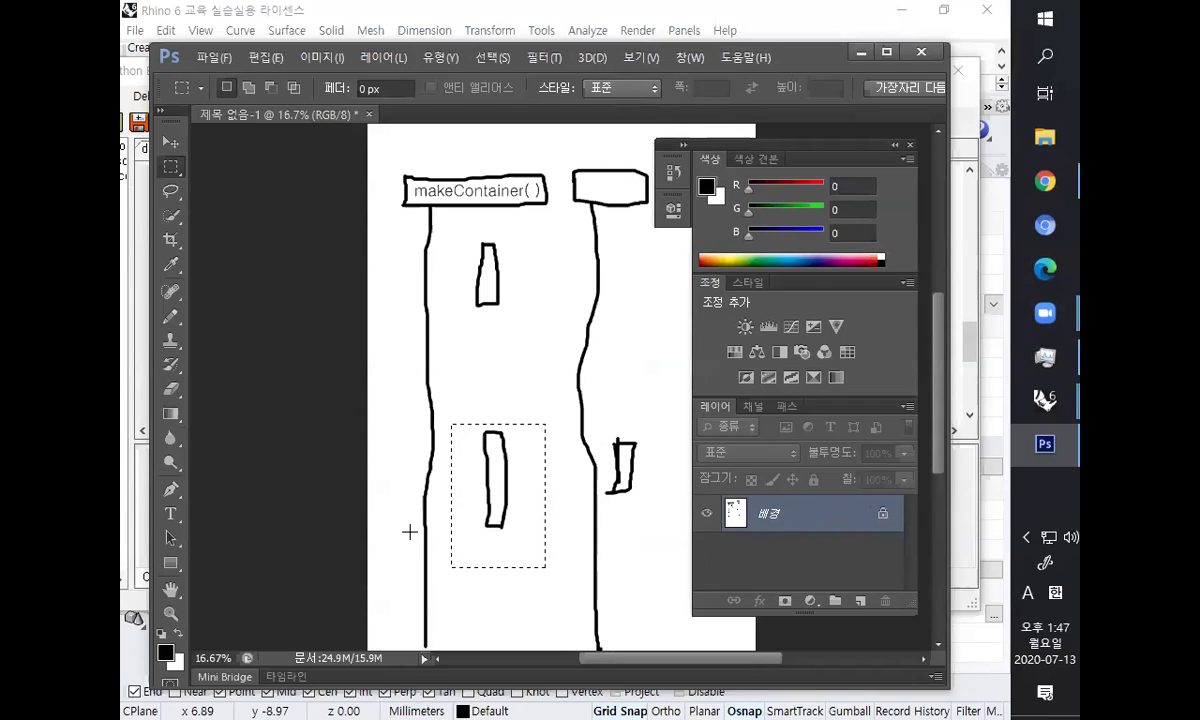
- Erase the selected lower box with a Content-Aware fill at 100% opacity, and maximise the window with the palettes moved off the drawing
{"action": "key", "text": "shift+F5"}
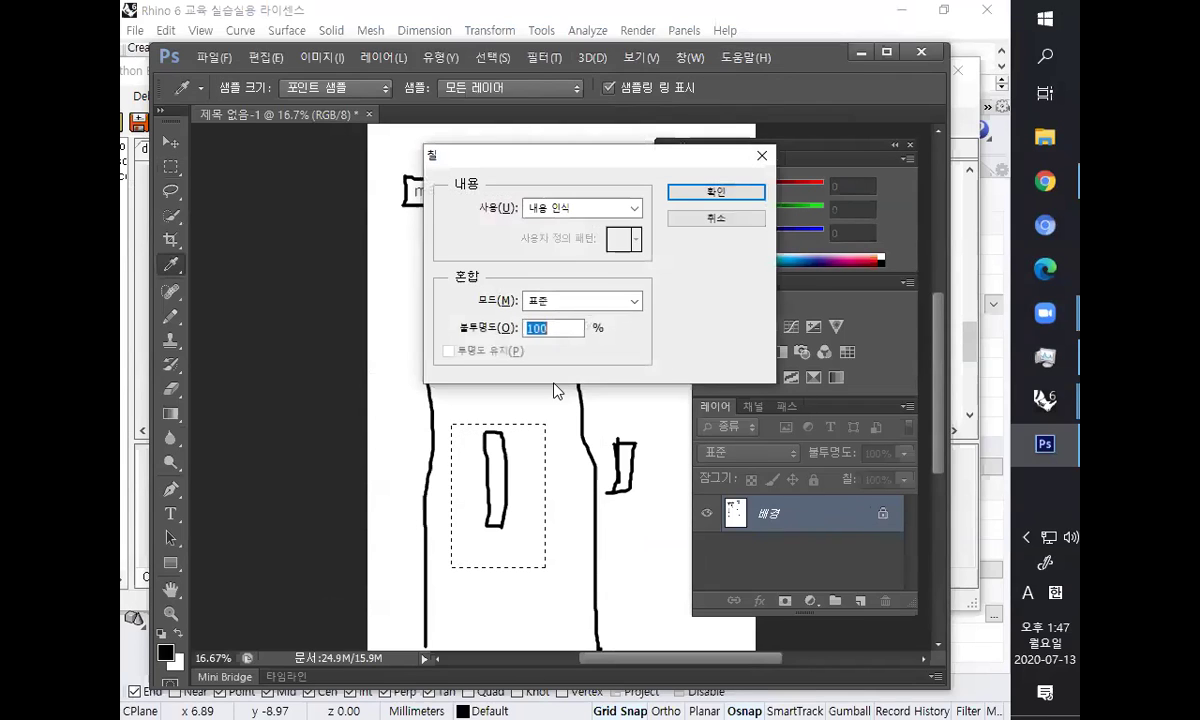
{"action": "left_click", "coordinate": [687, 197]}
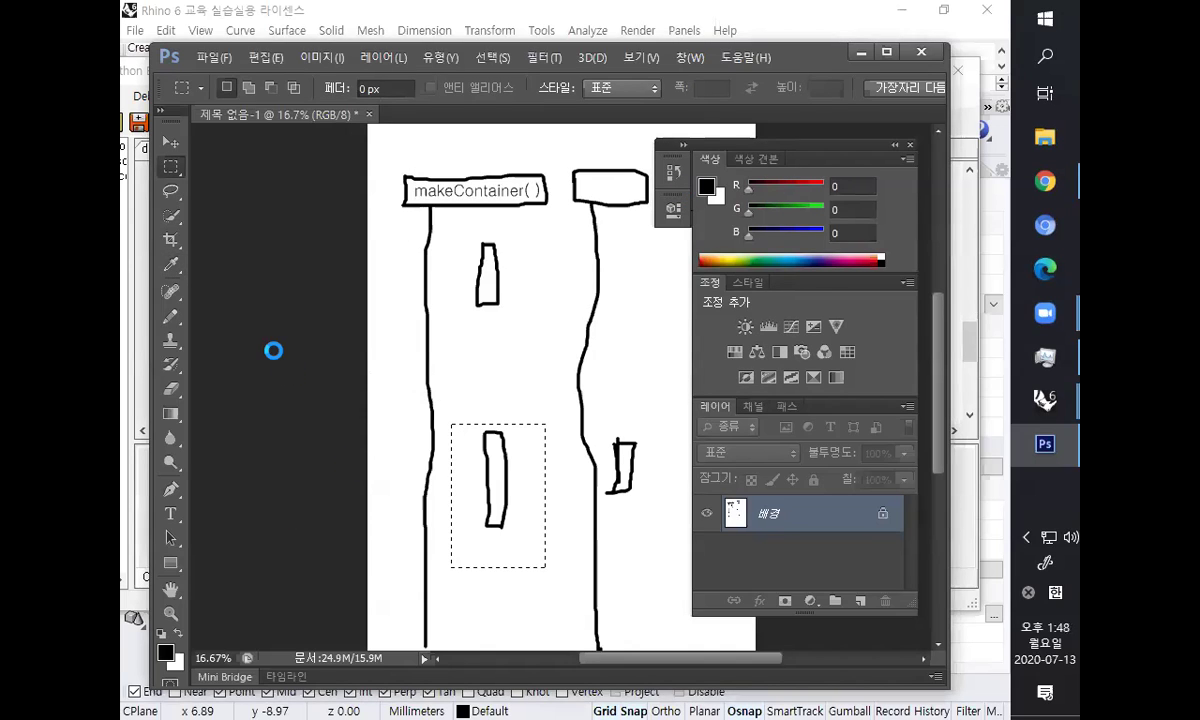
{"action": "left_click", "coordinate": [889, 54]}
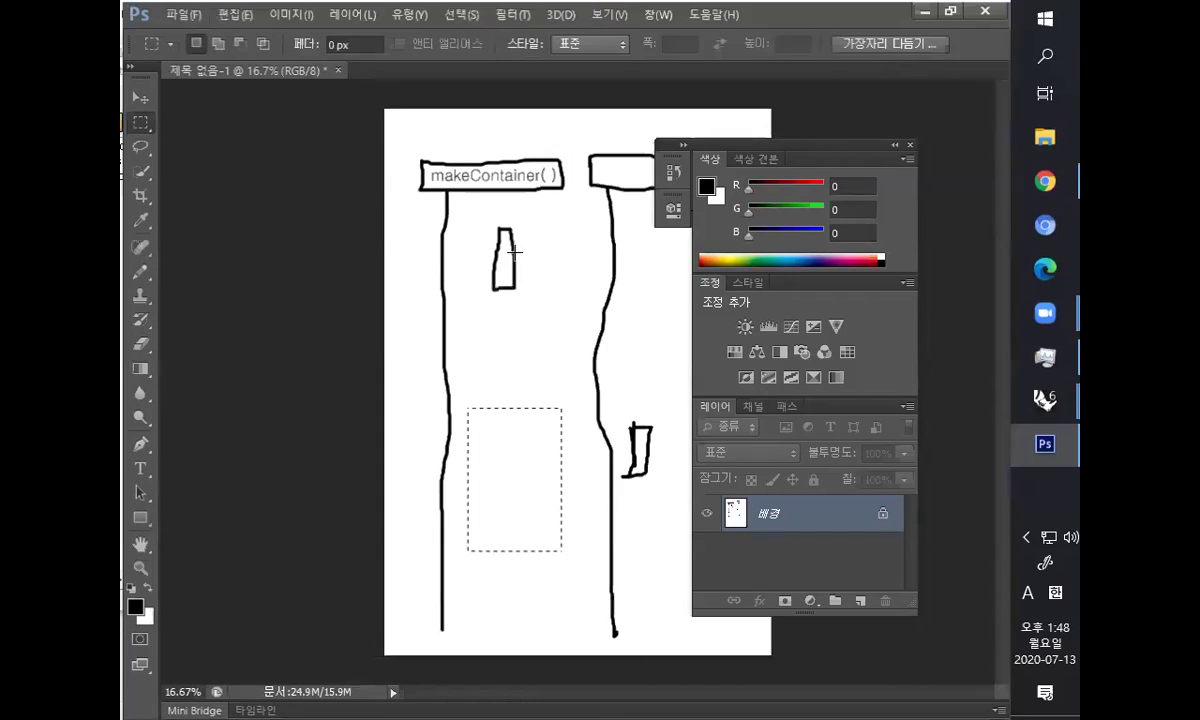
{"action": "left_click_drag", "start_coordinate": [869, 160], "coordinate": [990, 148]}
- Pencil a horizontal line across the upper part of the erased area and clear the selection
{"action": "left_click", "coordinate": [139, 270]}
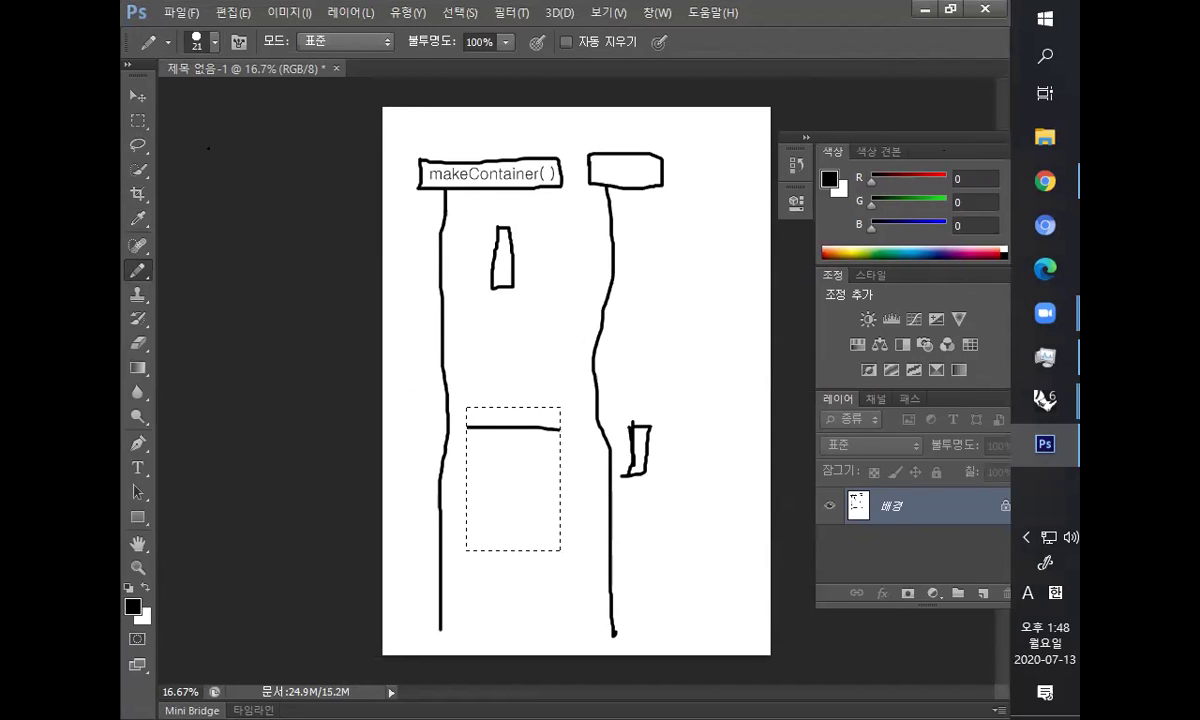
{"action": "left_click", "coordinate": [138, 96]}
{"action": "left_click", "coordinate": [140, 122]}
{"action": "left_click", "coordinate": [138, 96]}
{"action": "left_click", "coordinate": [138, 193]}
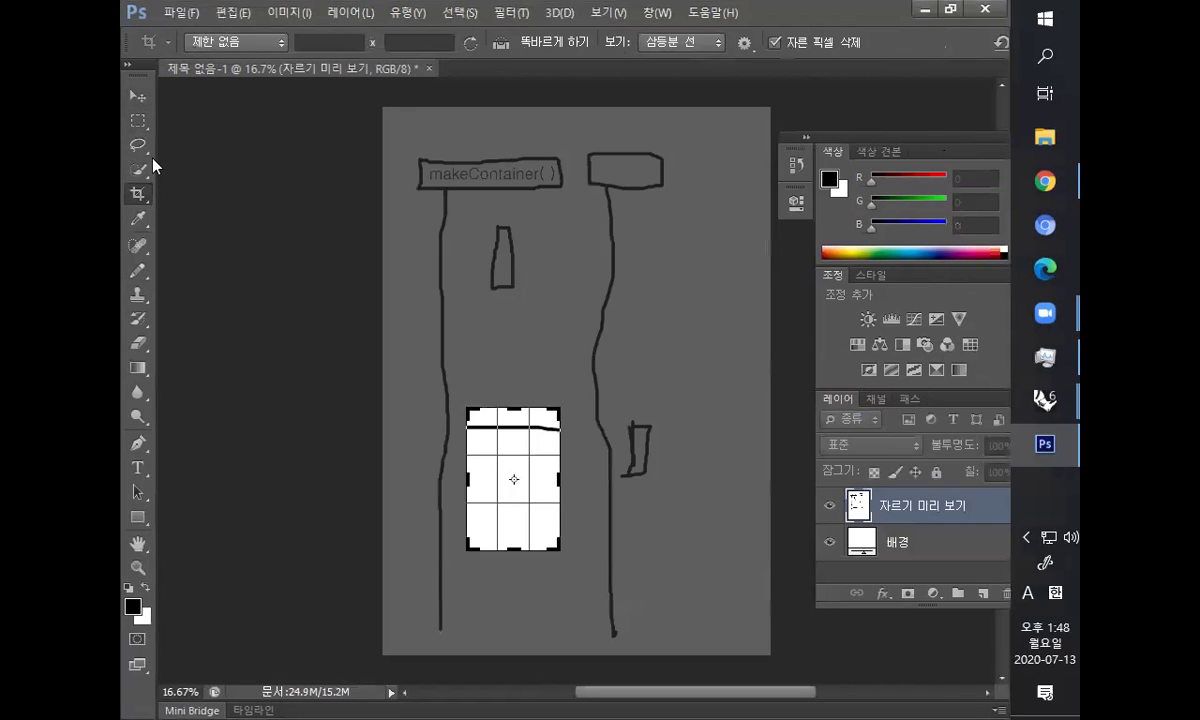
{"action": "left_click", "coordinate": [138, 96]}
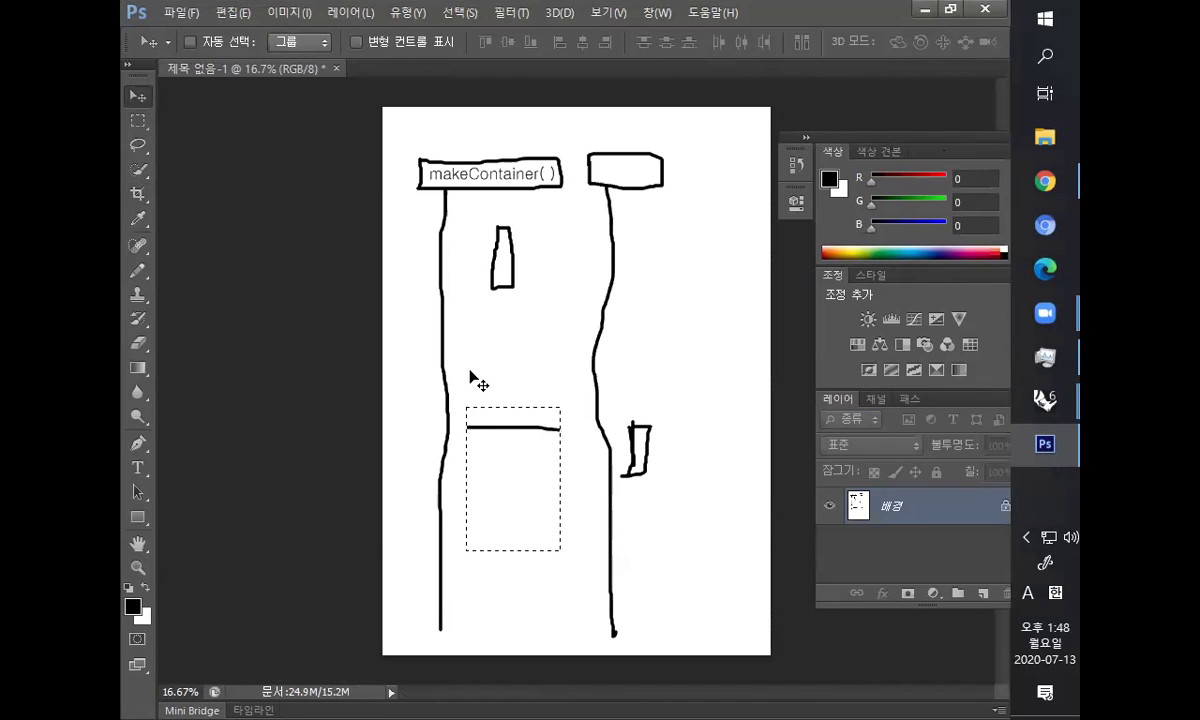
{"action": "key", "text": "ctrl+d"}
- Pencil forward and return arrows linking the makeContainer( ) line to the small box in the second column and to the upper box
{"action": "left_click", "coordinate": [138, 270]}
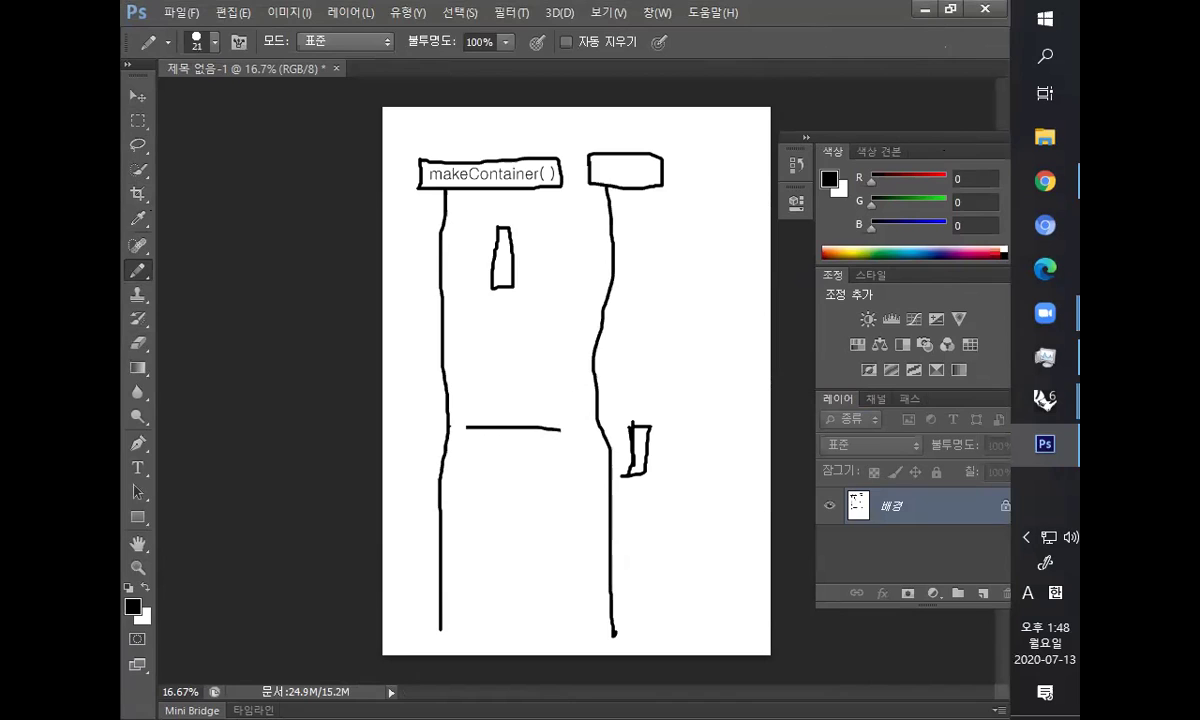
{"action": "left_click_drag", "start_coordinate": [560, 428], "coordinate": [596, 427]}
{"action": "left_click_drag", "start_coordinate": [613, 475], "coordinate": [428, 475]}
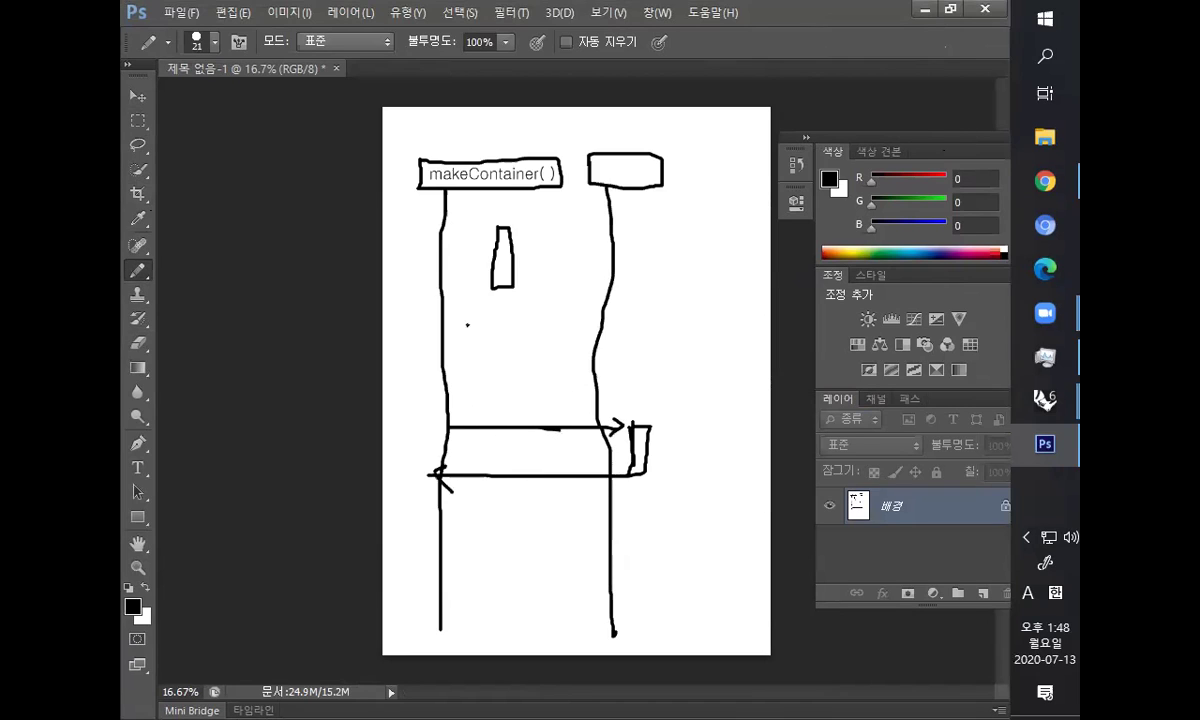
{"action": "left_click_drag", "start_coordinate": [446, 239], "coordinate": [483, 238]}
{"action": "left_click_drag", "start_coordinate": [435, 280], "coordinate": [490, 282]}
- Add the 24 pt text range ( ) beside the upper upright box
{"action": "key", "text": "t"}
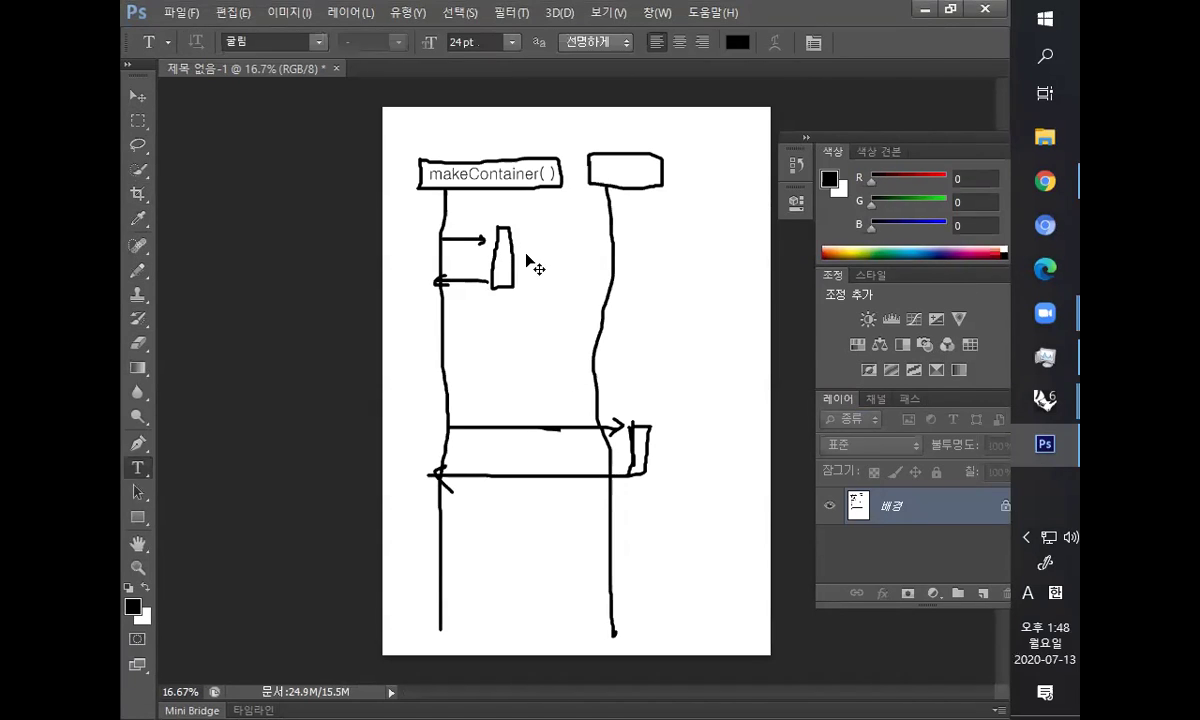
{"action": "left_click", "coordinate": [527, 231]}
{"action": "type", "text": "( )"}
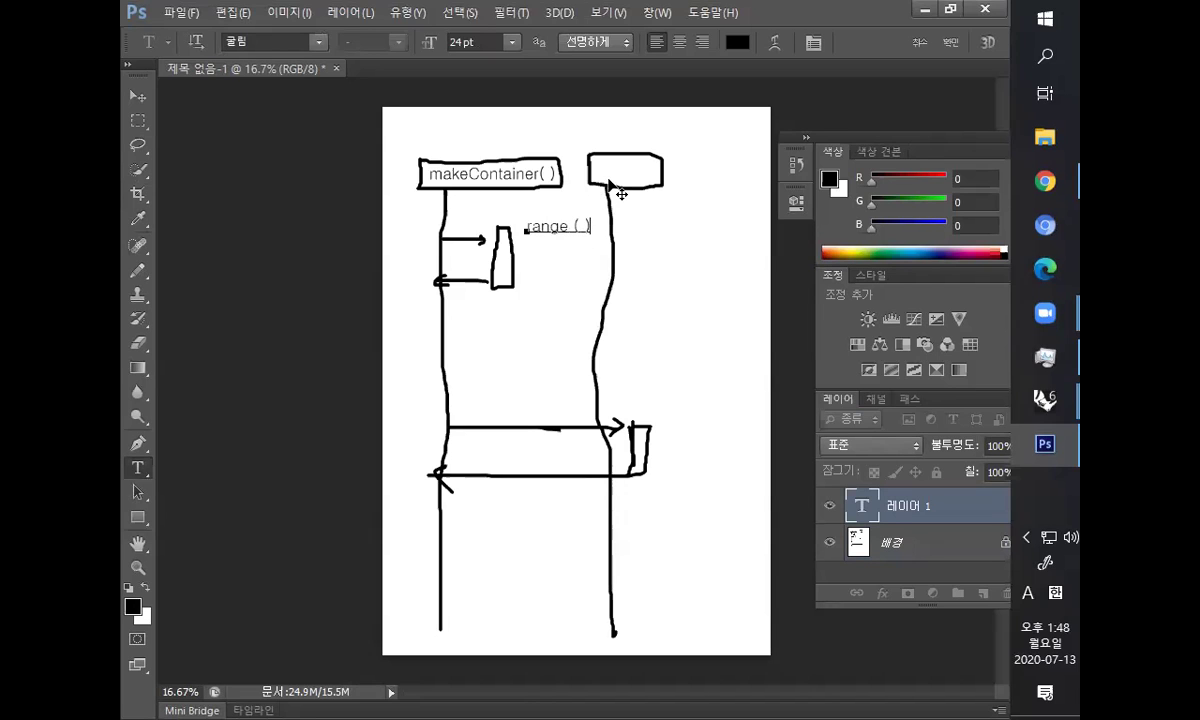
{"action": "left_click", "coordinate": [136, 97]}
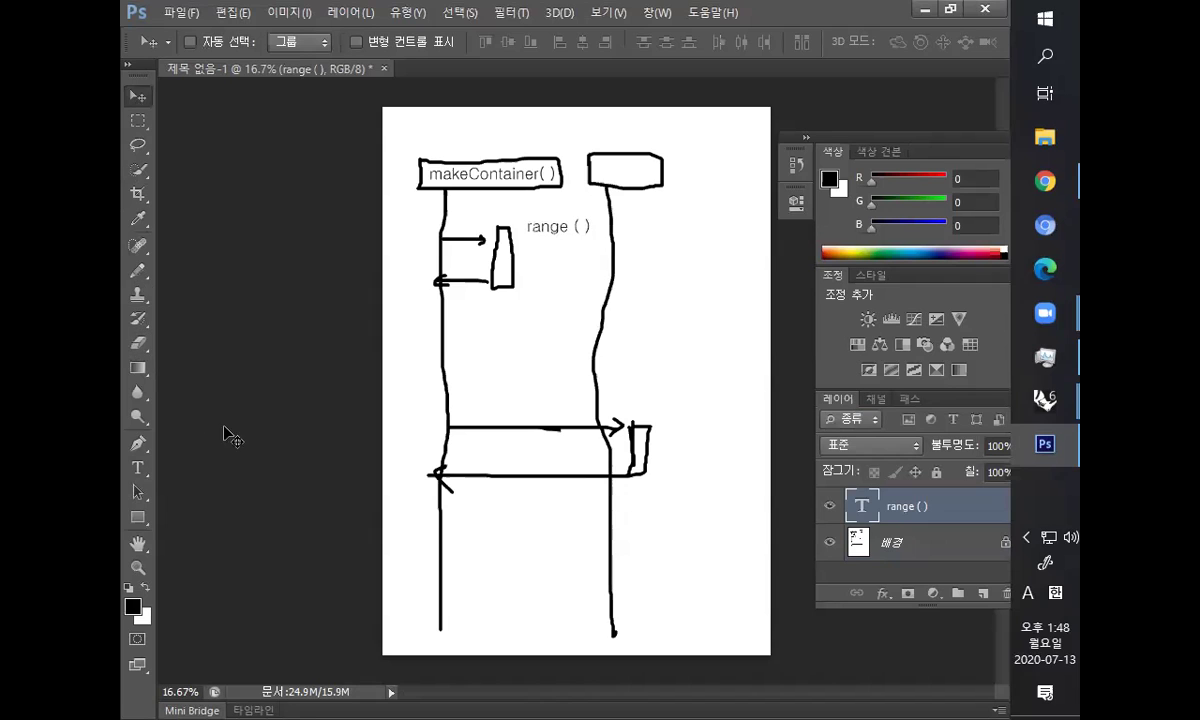
- Enter rs as the text in the second header box
{"action": "key", "text": "t"}
{"action": "left_click", "coordinate": [606, 186]}
{"action": "type", "text": "rs"}
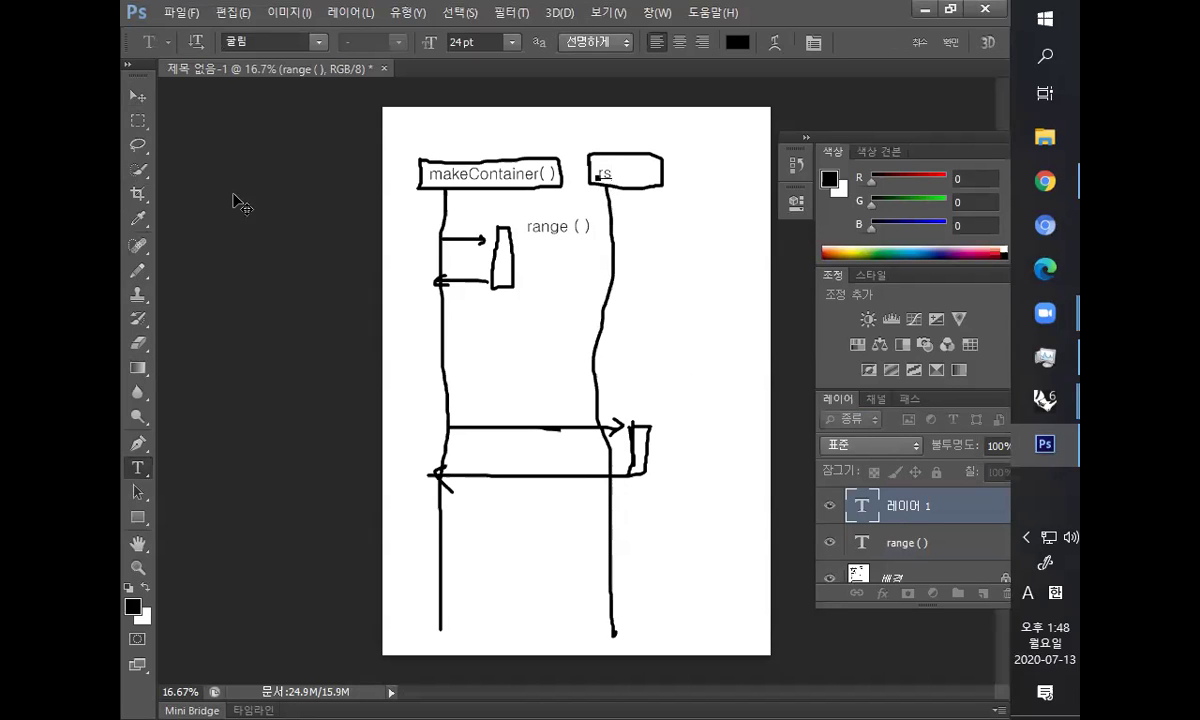
{"action": "left_click", "coordinate": [137, 117]}
- Add the text addCylnder( ) just above the small upright box in the rs column
{"action": "left_click", "coordinate": [138, 467]}
{"action": "left_click", "coordinate": [662, 418]}
{"action": "type", "text": "a"}
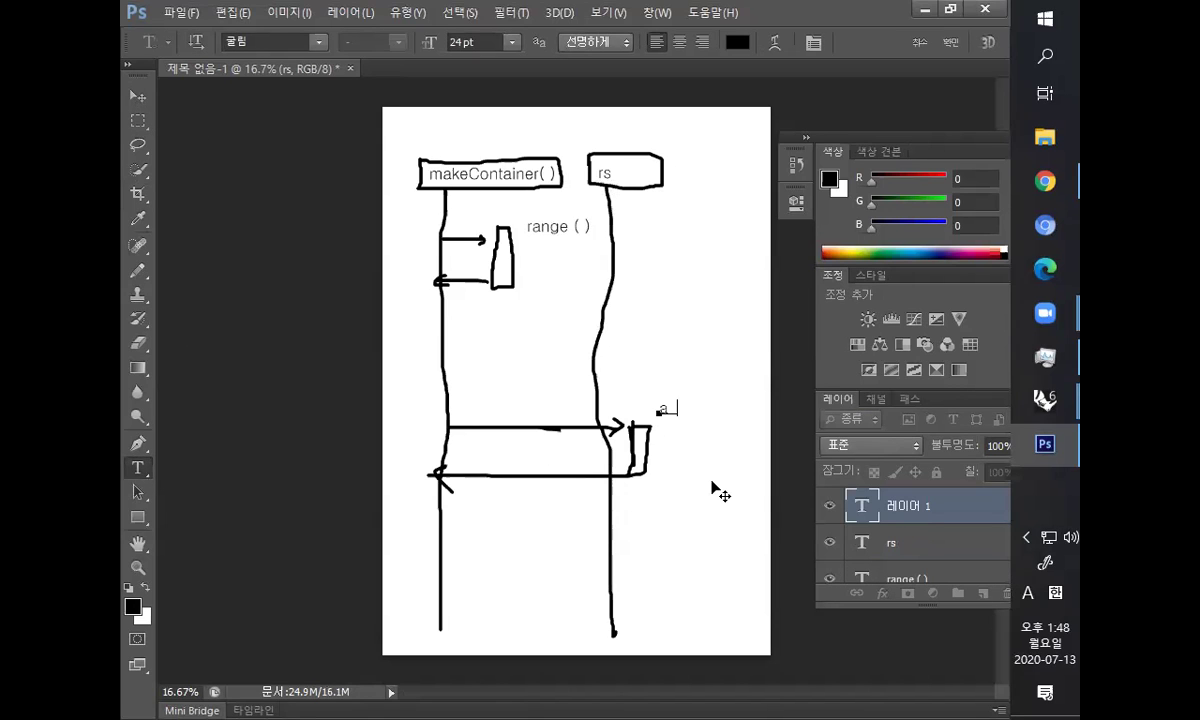
{"action": "type", "text": "ddCylnder( )"}
{"action": "left_click", "coordinate": [128, 122]}
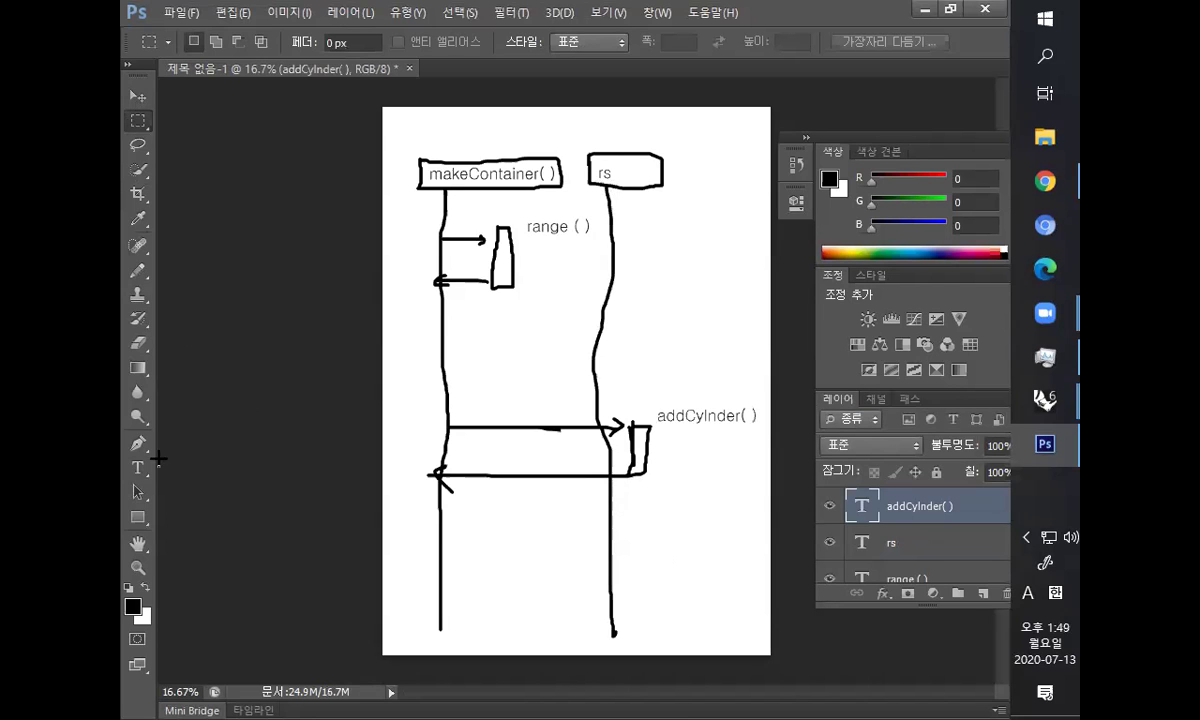
- Set the foreground colour to red, fa0909
{"action": "left_click", "coordinate": [149, 388]}
{"action": "left_click", "coordinate": [132, 607]}
{"action": "left_click_drag", "start_coordinate": [702, 258], "coordinate": [677, 259]}
{"action": "left_click", "coordinate": [673, 260]}
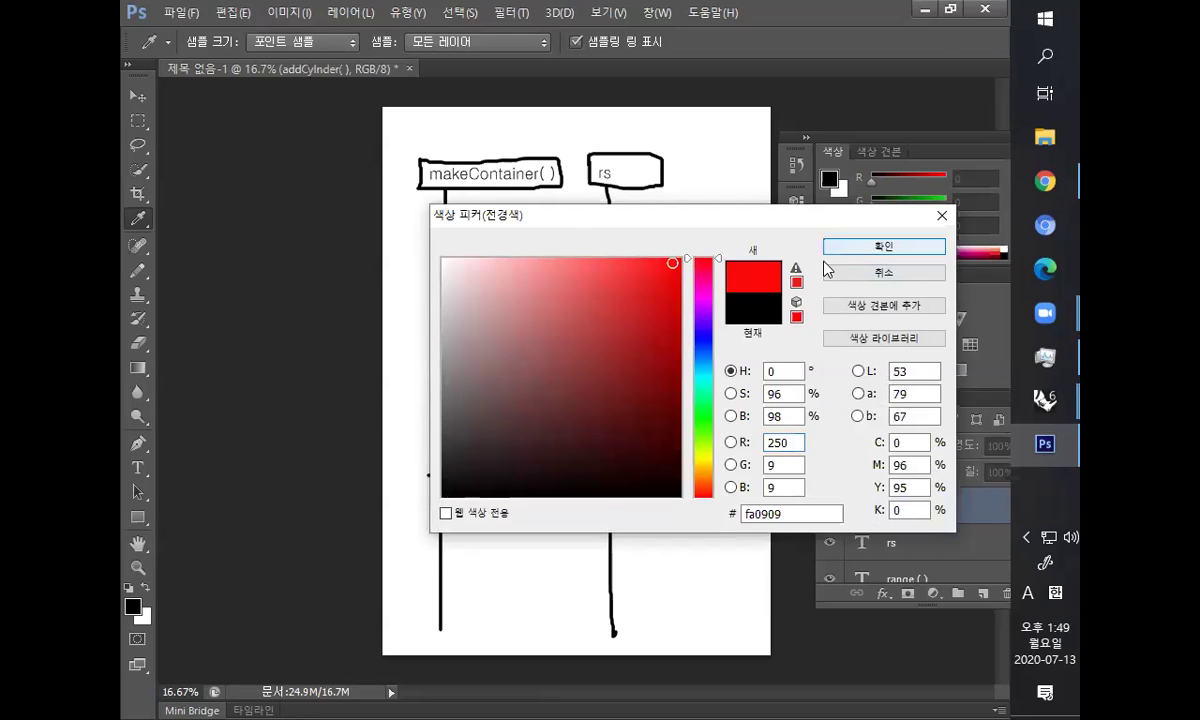
{"action": "left_click", "coordinate": [870, 246]}
{"action": "key", "text": "m"}
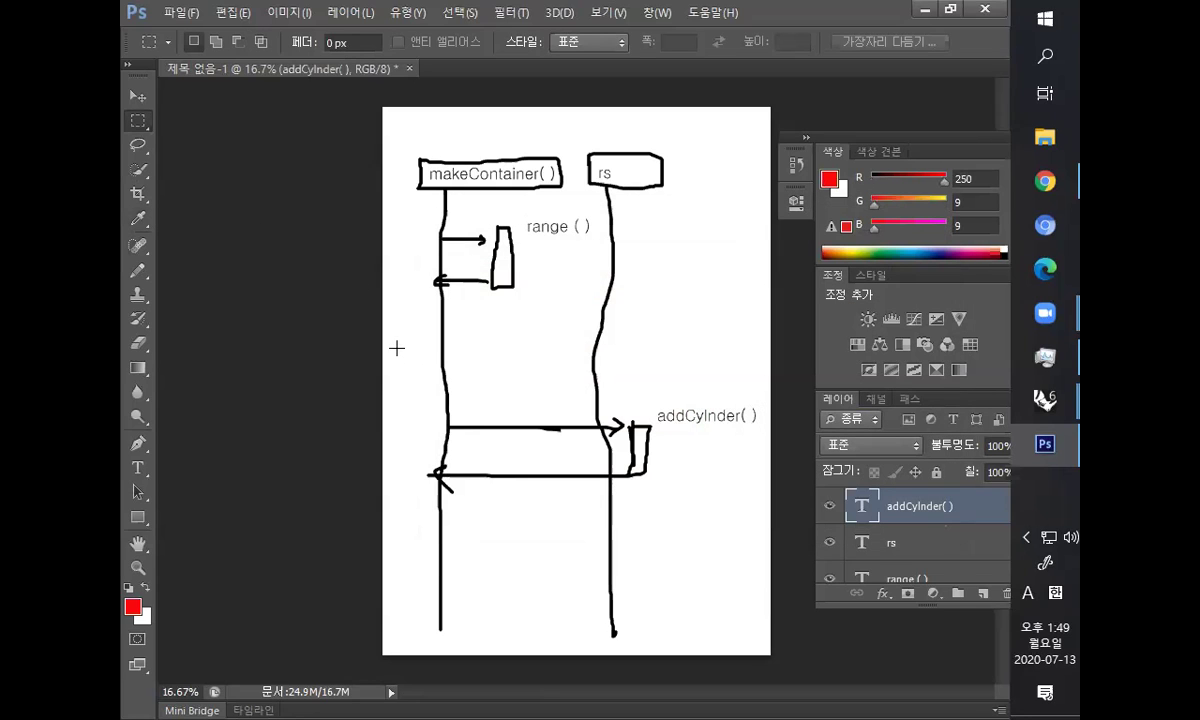
- Pencil a large red frame on the background layer around the lower pair of arrows and the small upright box
{"action": "left_click", "coordinate": [138, 270]}
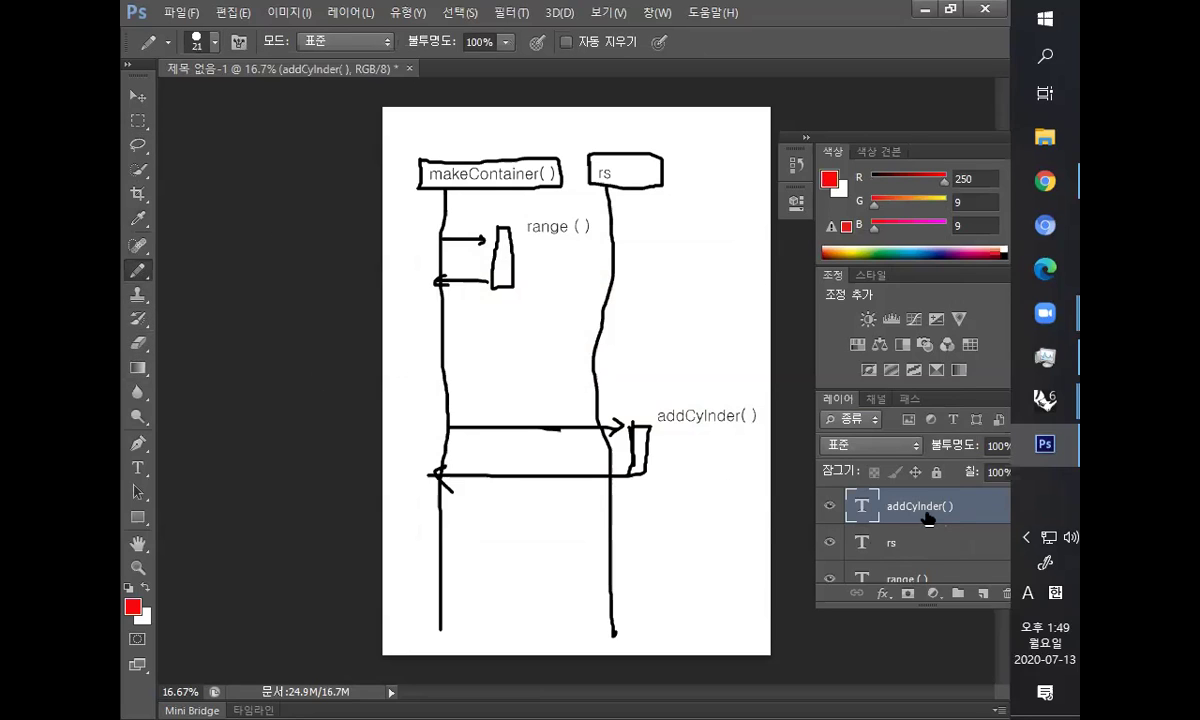
{"action": "scroll", "coordinate": [918, 567], "scroll_direction": "down", "scroll_amount": 2}
{"action": "left_click", "coordinate": [918, 567]}
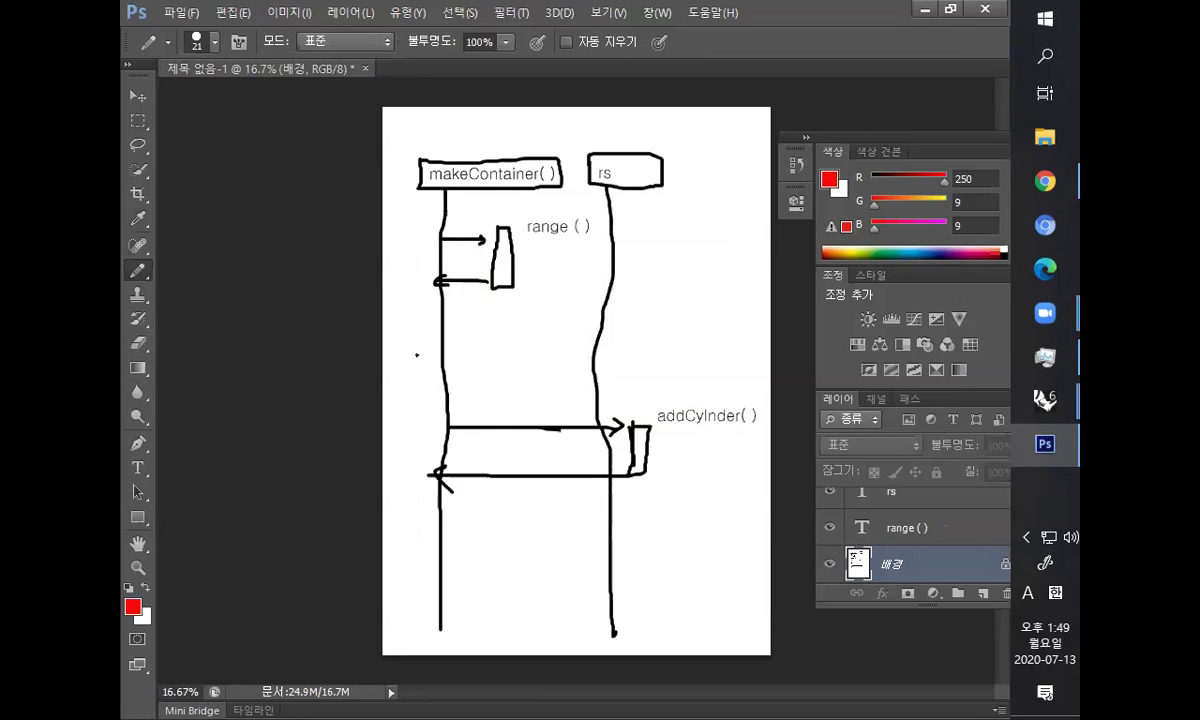
{"action": "mouse_move", "coordinate": [398, 351]}
{"action": "left_mouse_down"}
{"action": "mouse_move", "coordinate": [705, 352]}
{"action": "mouse_move", "coordinate": [737, 375]}
{"action": "mouse_move", "coordinate": [742, 428]}
{"action": "left_mouse_up"}
{"action": "mouse_move", "coordinate": [736, 521]}
{"action": "left_mouse_down"}
{"action": "mouse_move", "coordinate": [399, 495]}
{"action": "mouse_move", "coordinate": [401, 356]}
{"action": "left_mouse_up"}
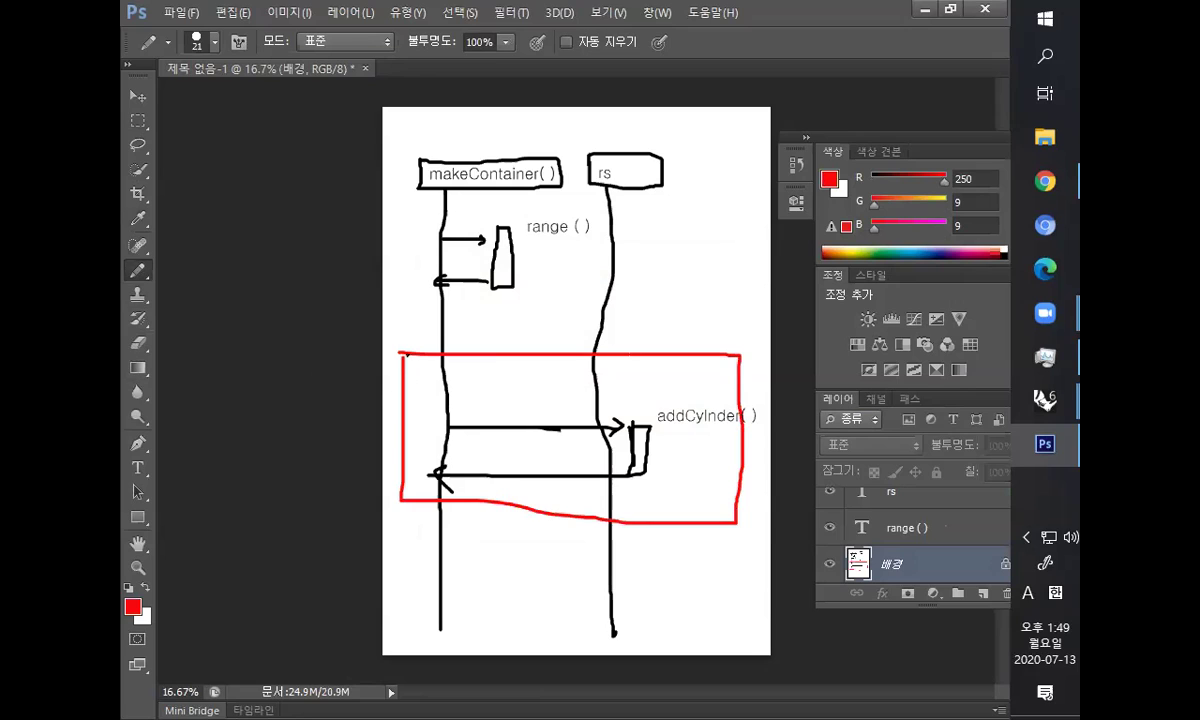
- Pencil a small tab in the red frame's upper corner with a short label above, and handwrite "iter" and "item in list" inside the frame
{"action": "mouse_move", "coordinate": [403, 357]}
{"action": "left_mouse_down"}
{"action": "mouse_move", "coordinate": [441, 381]}
{"action": "mouse_move", "coordinate": [423, 334]}
{"action": "mouse_move", "coordinate": [449, 329]}
{"action": "mouse_move", "coordinate": [455, 387]}
{"action": "mouse_move", "coordinate": [465, 373]}
{"action": "mouse_move", "coordinate": [503, 377]}
{"action": "left_mouse_up"}
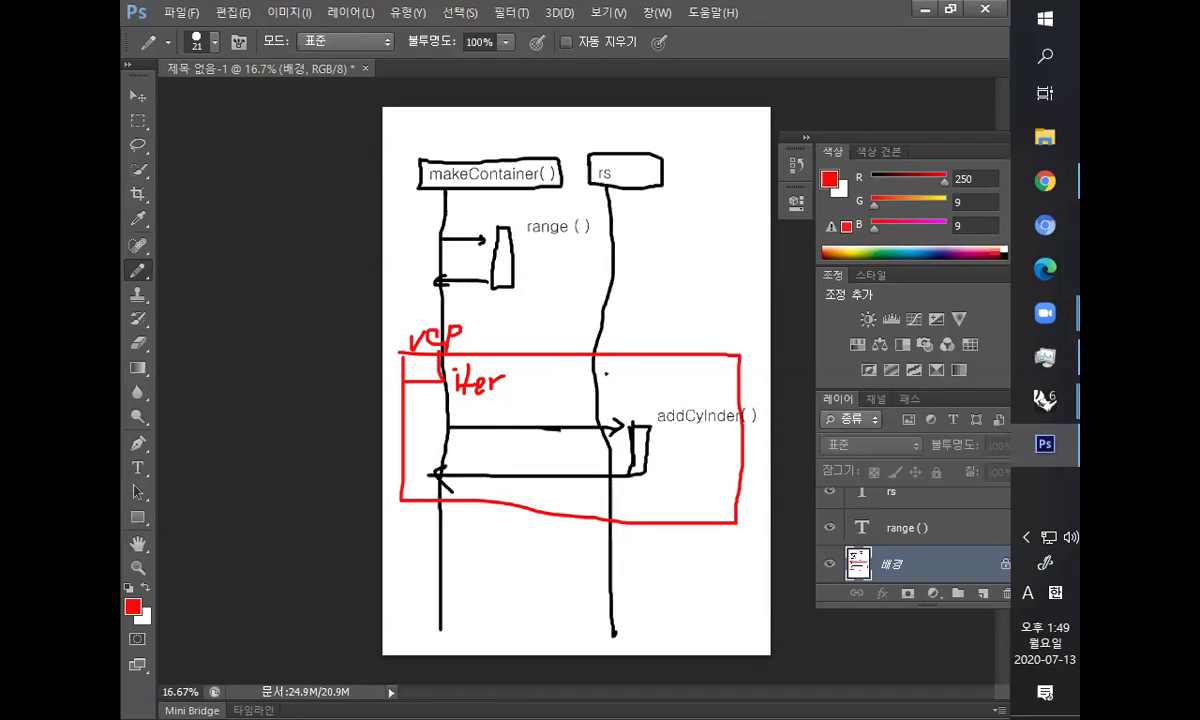
{"action": "mouse_move", "coordinate": [613, 366]}
{"action": "left_mouse_down"}
{"action": "mouse_move", "coordinate": [616, 392]}
{"action": "mouse_move", "coordinate": [640, 376]}
{"action": "mouse_move", "coordinate": [686, 390]}
{"action": "mouse_move", "coordinate": [738, 378]}
{"action": "left_mouse_up"}
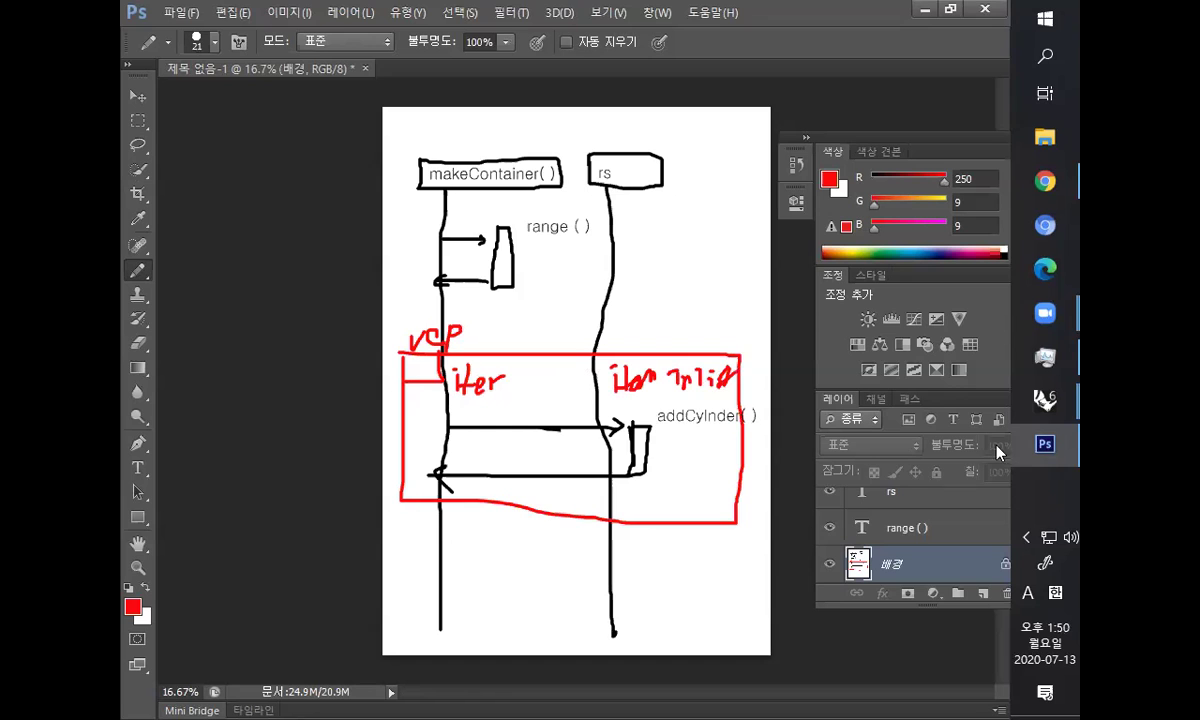
- Switch to the Rhino Python Editor and compare the makeContainer code with the cylinders in the Perspective view
{"action": "mouse_move", "coordinate": [1040, 398]}
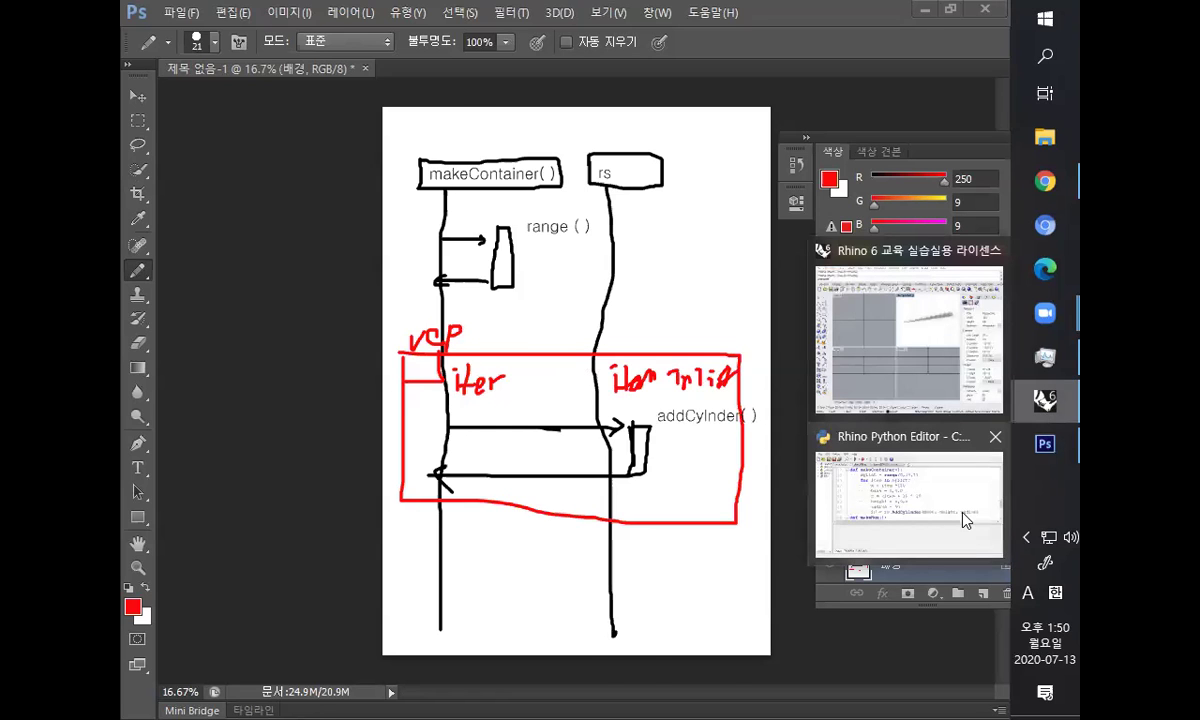
{"action": "left_click", "coordinate": [1045, 444]}
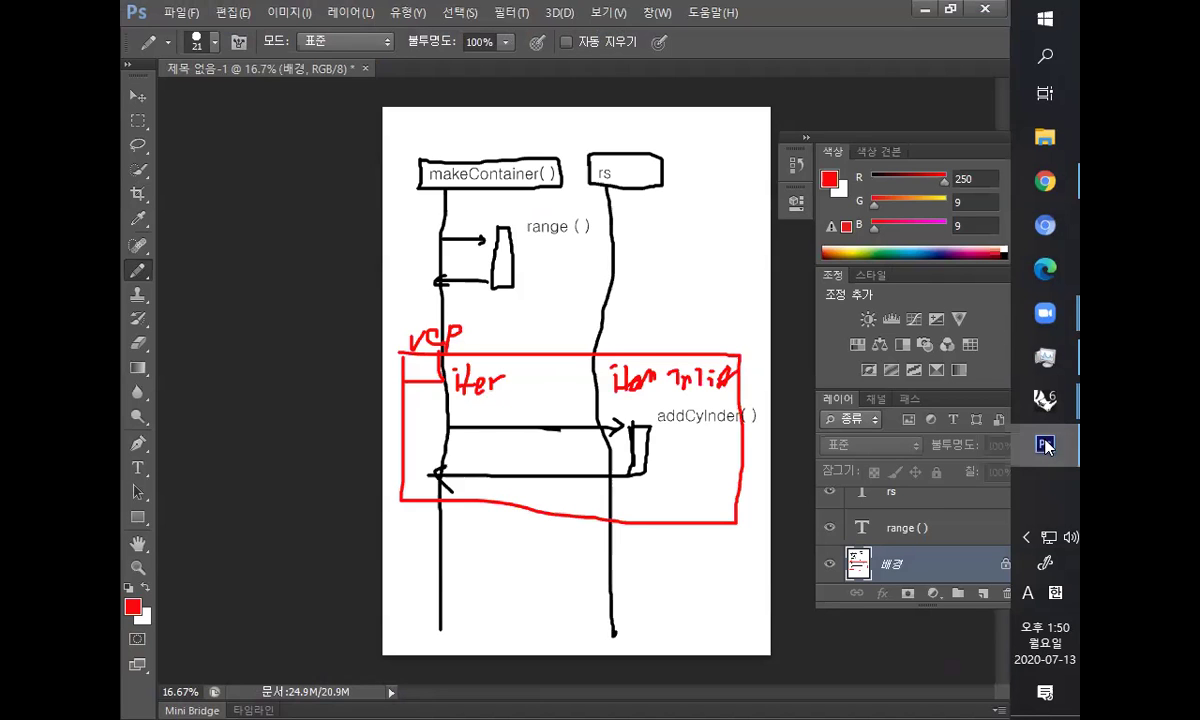
{"action": "mouse_move", "coordinate": [1042, 400]}
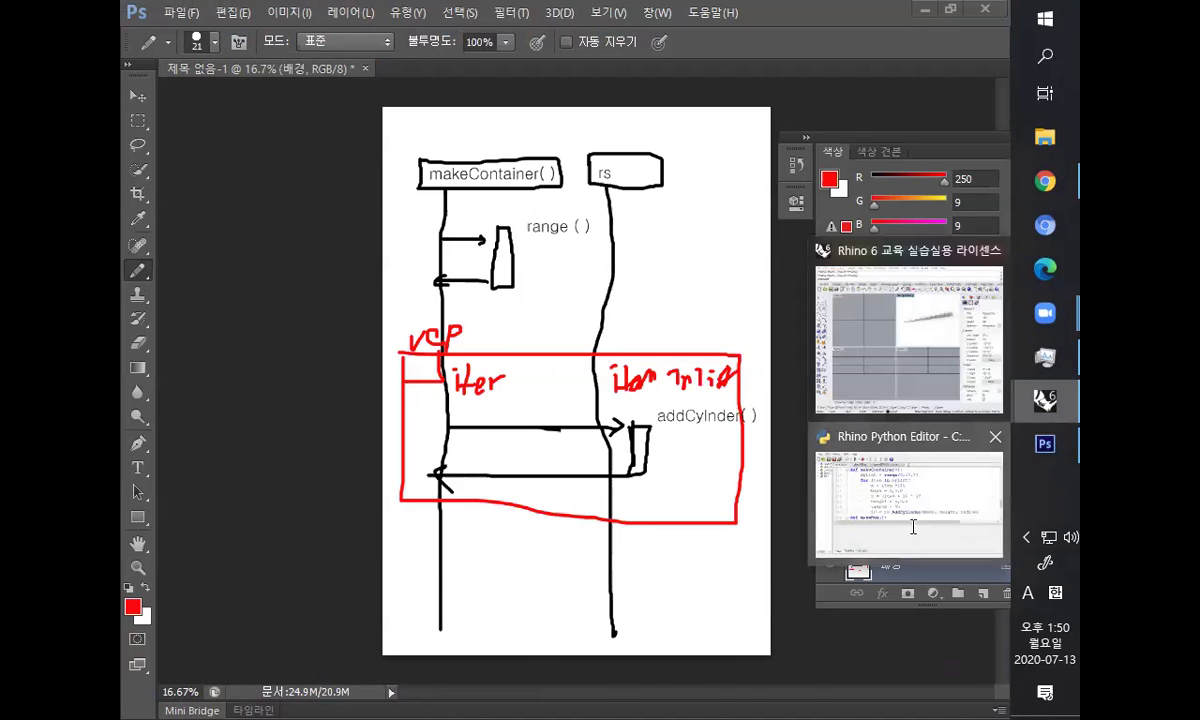
{"action": "left_click", "coordinate": [888, 526]}
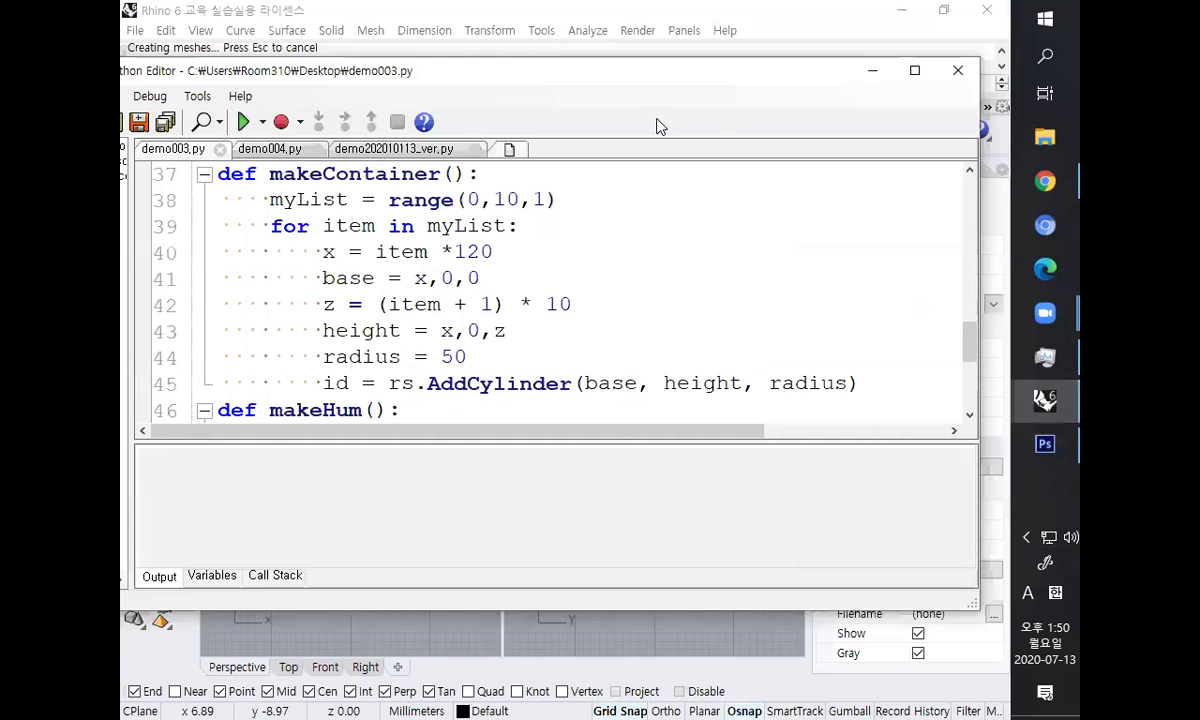
{"action": "left_click_drag", "start_coordinate": [649, 83], "coordinate": [629, 408]}
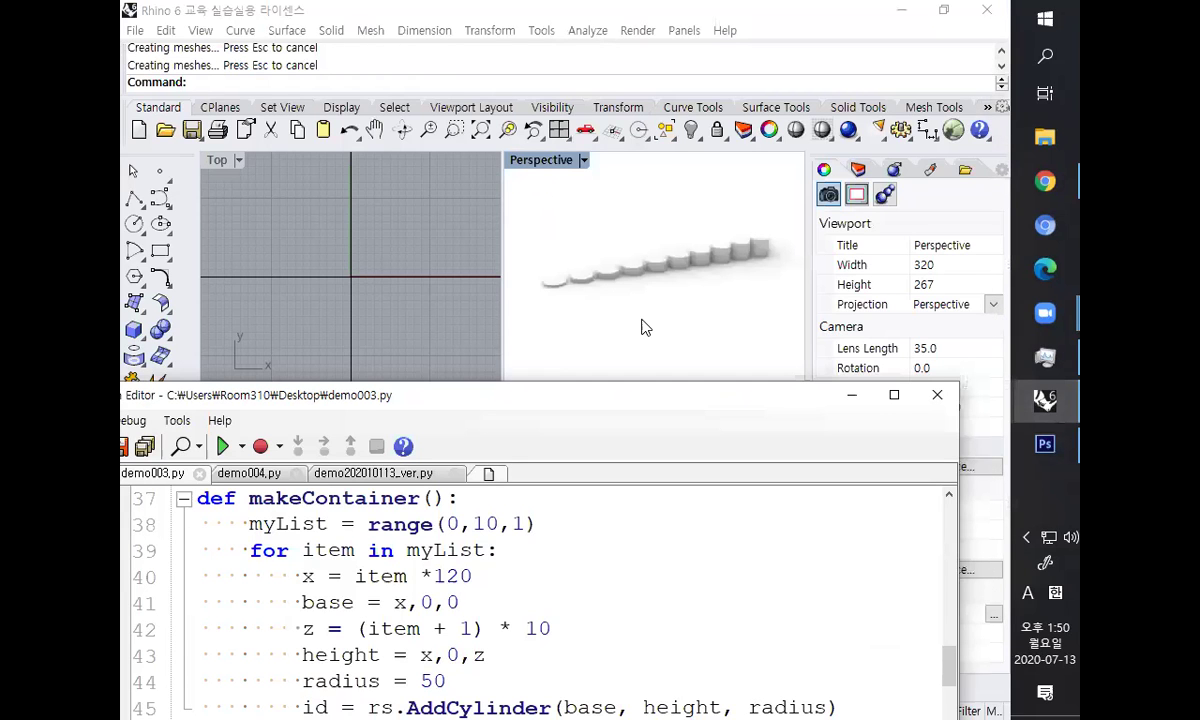
{"action": "key", "text": "Down"}
{"action": "key", "text": "End"}
{"action": "left_click_drag", "start_coordinate": [405, 415], "coordinate": [488, 148]}
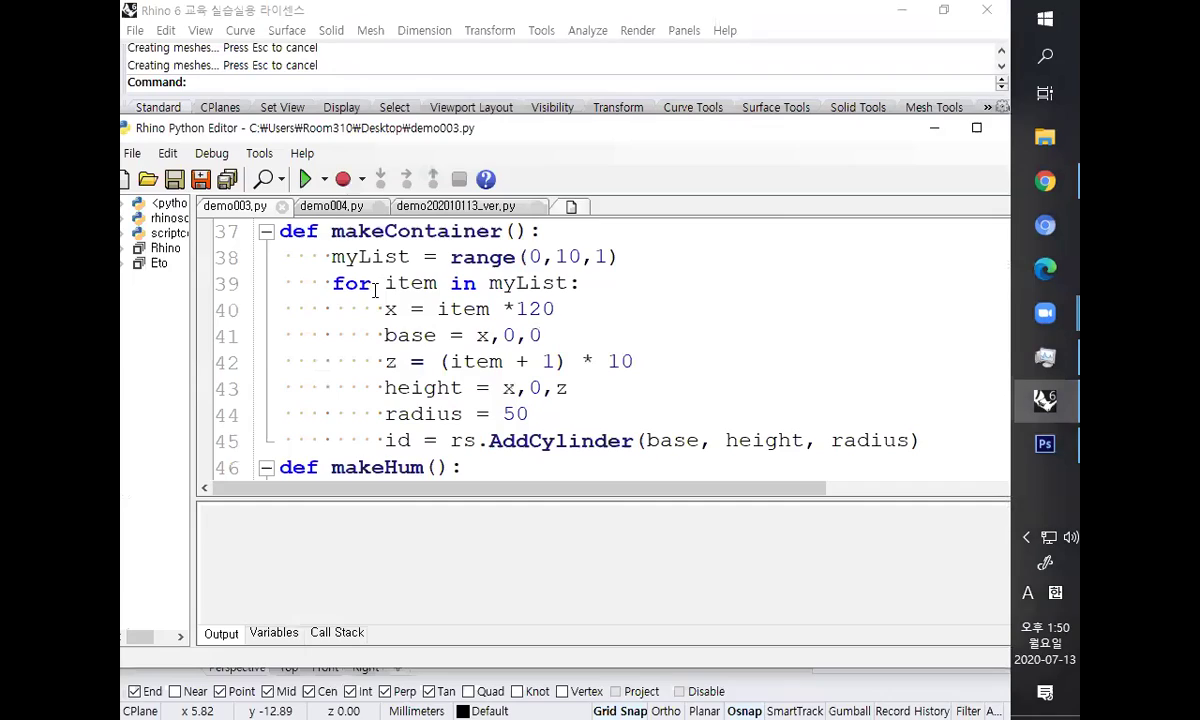
- Rename the loop variable item to itemX in makeContainer's for line and in the x and z formulas
{"action": "double_click", "coordinate": [410, 283]}
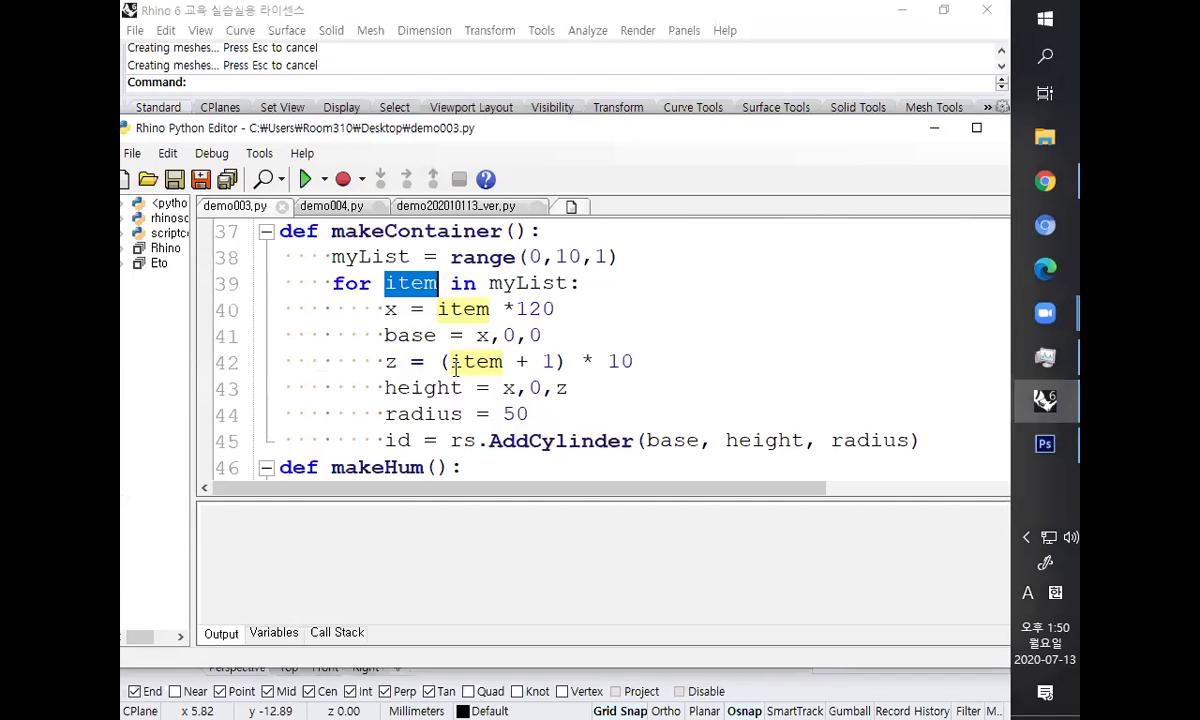
{"action": "key", "text": "Right"}
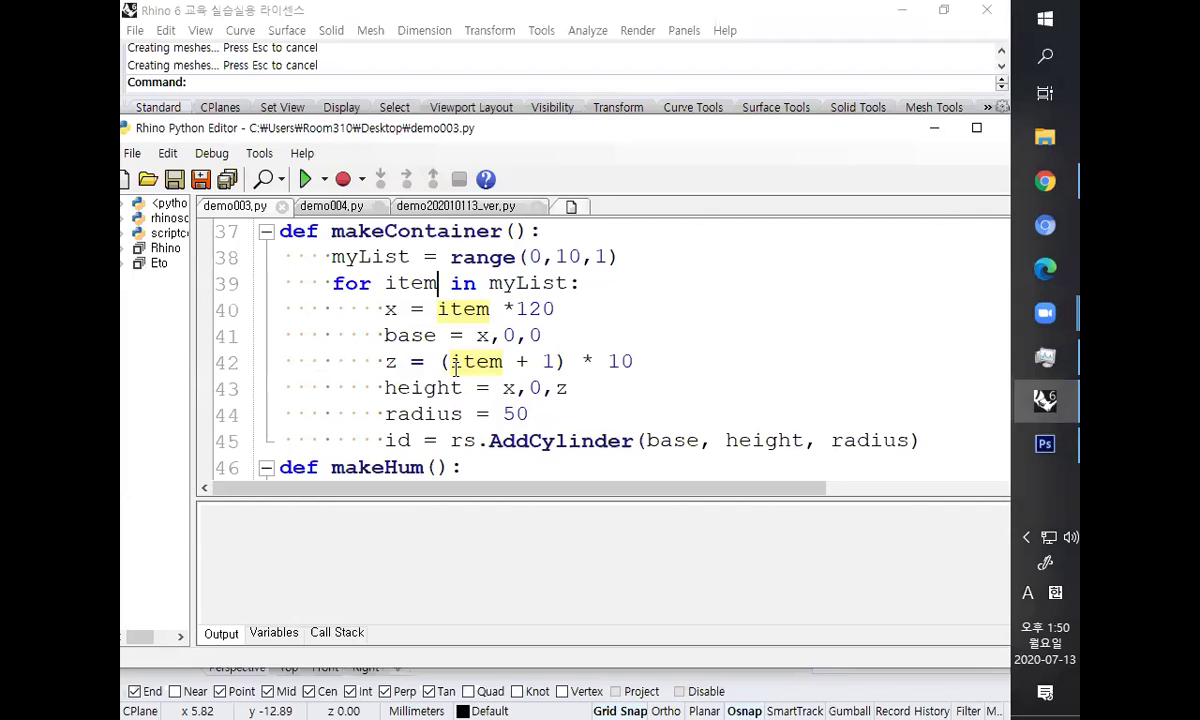
{"action": "type", "text": "X"}
{"action": "key", "text": "Down"}
{"action": "key", "text": "Right"}
{"action": "key", "text": "Right"}
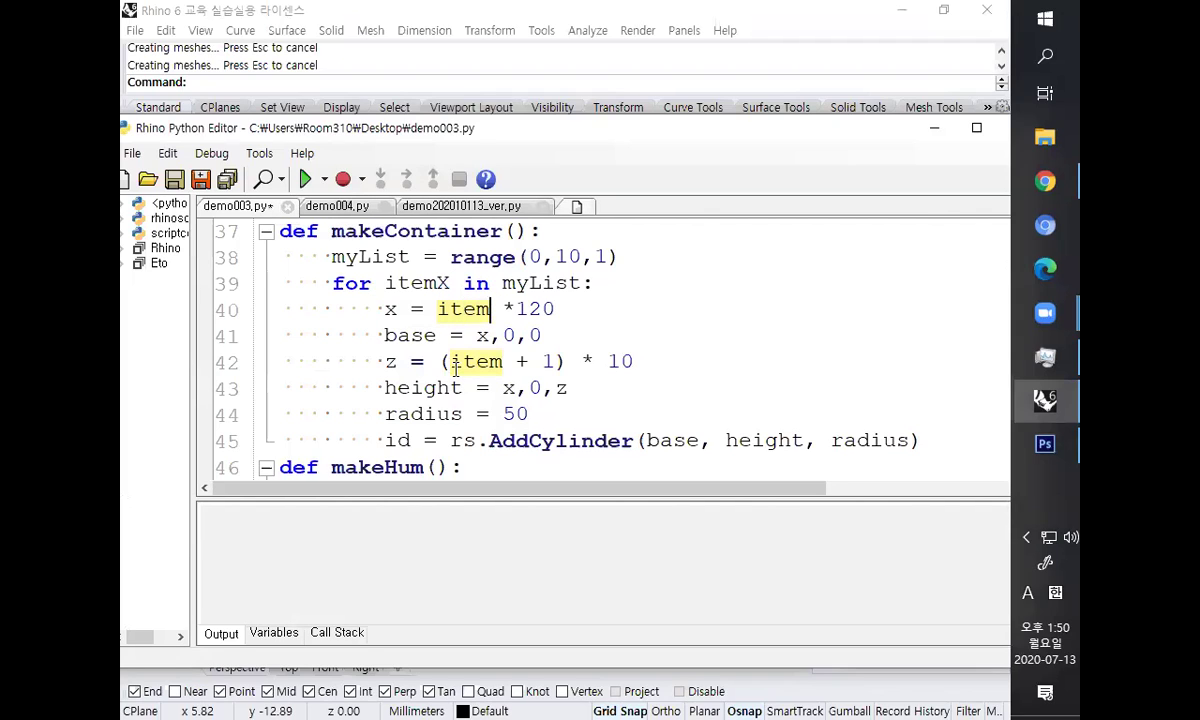
{"action": "type", "text": "X"}
{"action": "key", "text": "Down"}
{"action": "key", "text": "Down"}
{"action": "type", "text": "X"}
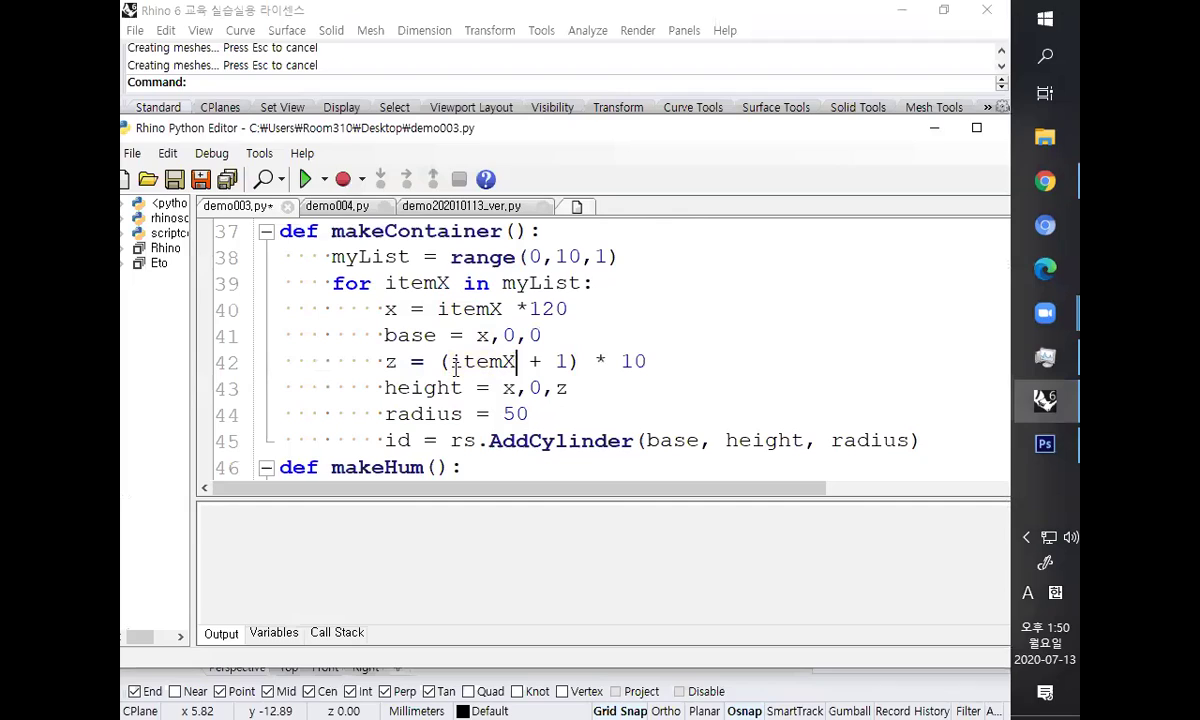
{"action": "key", "text": "Down"}
- Add a nested loop line "for itemY in myList:" directly below the itemX loop
{"action": "left_click", "coordinate": [608, 283]}
{"action": "key", "text": "Return"}
{"action": "type", "text": "f"}
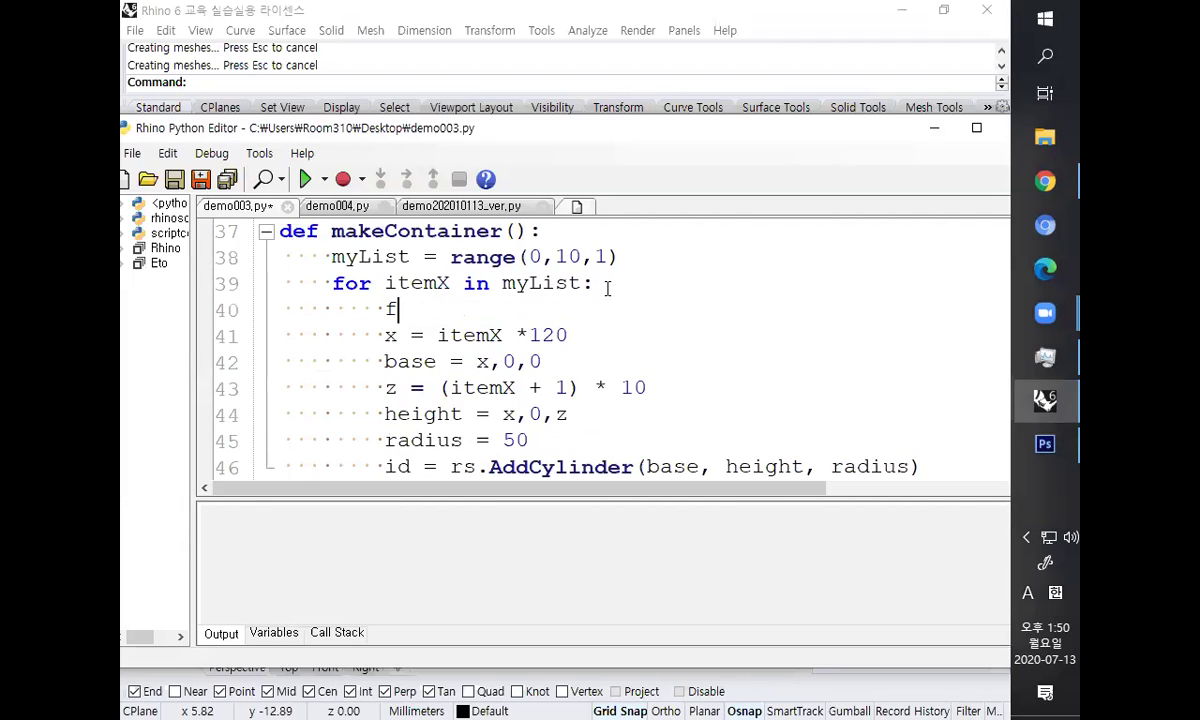
{"action": "type", "text": "or itemY"}
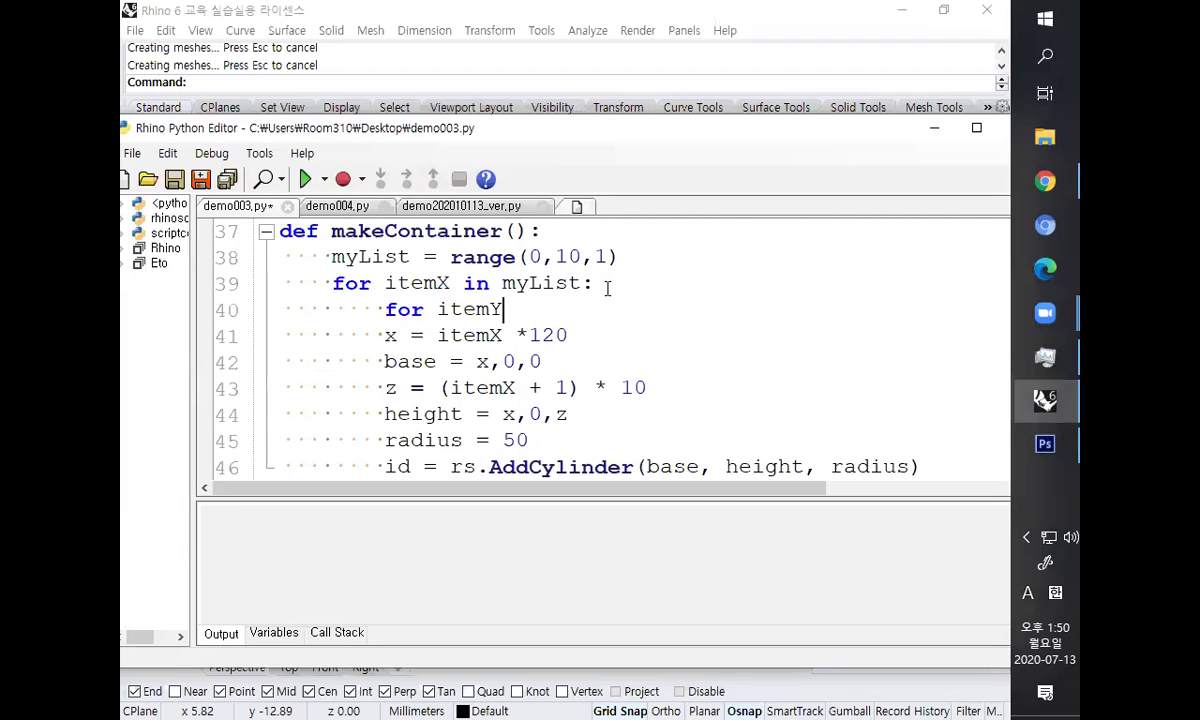
{"action": "type", "text": " in myList:"}
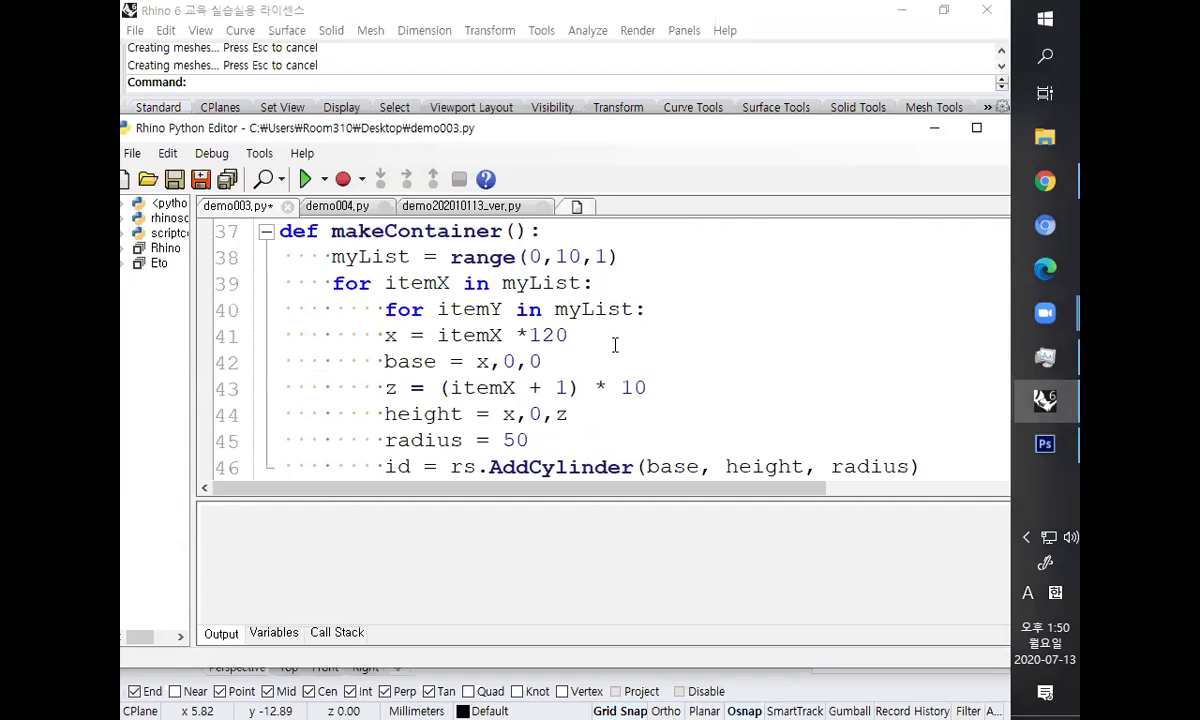
- Indent the lines from x through the AddCylinder call one level deeper, under the itemY loop
{"action": "scroll", "coordinate": [615, 345], "scroll_direction": "down", "scroll_amount": 1}
{"action": "scroll", "coordinate": [615, 345], "scroll_direction": "up", "scroll_amount": 1}
{"action": "left_click_drag", "start_coordinate": [500, 121], "coordinate": [500, 34]}
{"action": "left_click_drag", "start_coordinate": [390, 247], "coordinate": [905, 372]}
{"action": "key", "text": "Tab"}
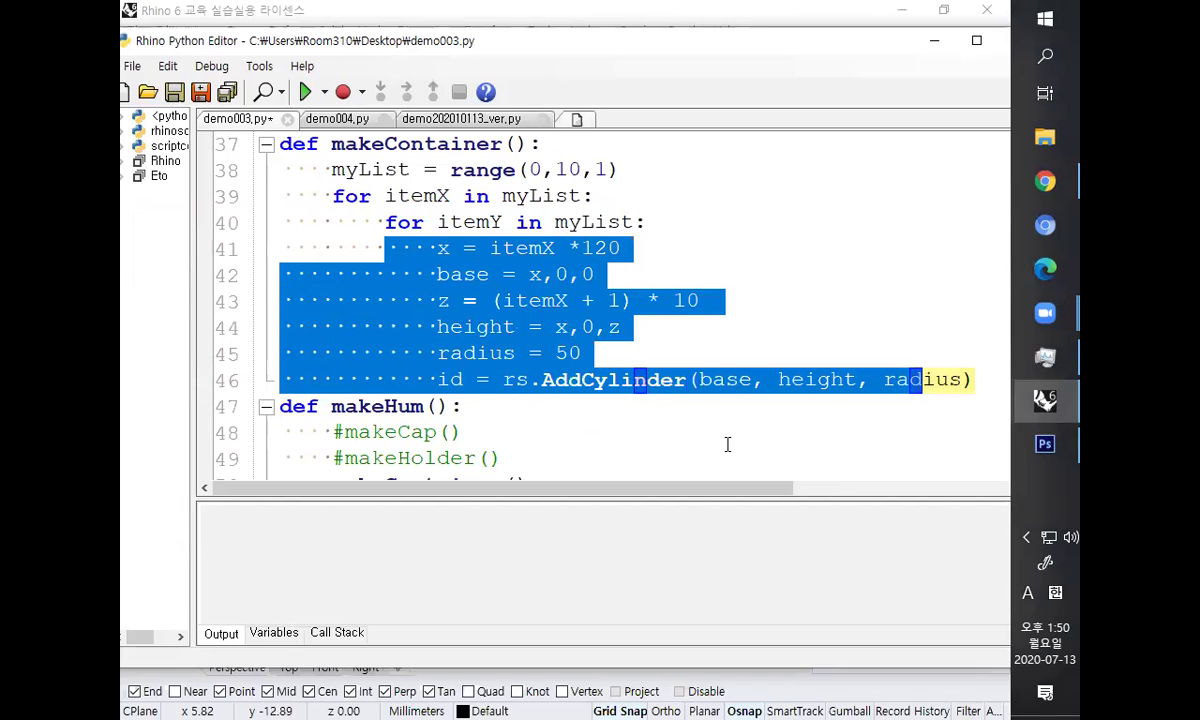
{"action": "left_click", "coordinate": [726, 444]}
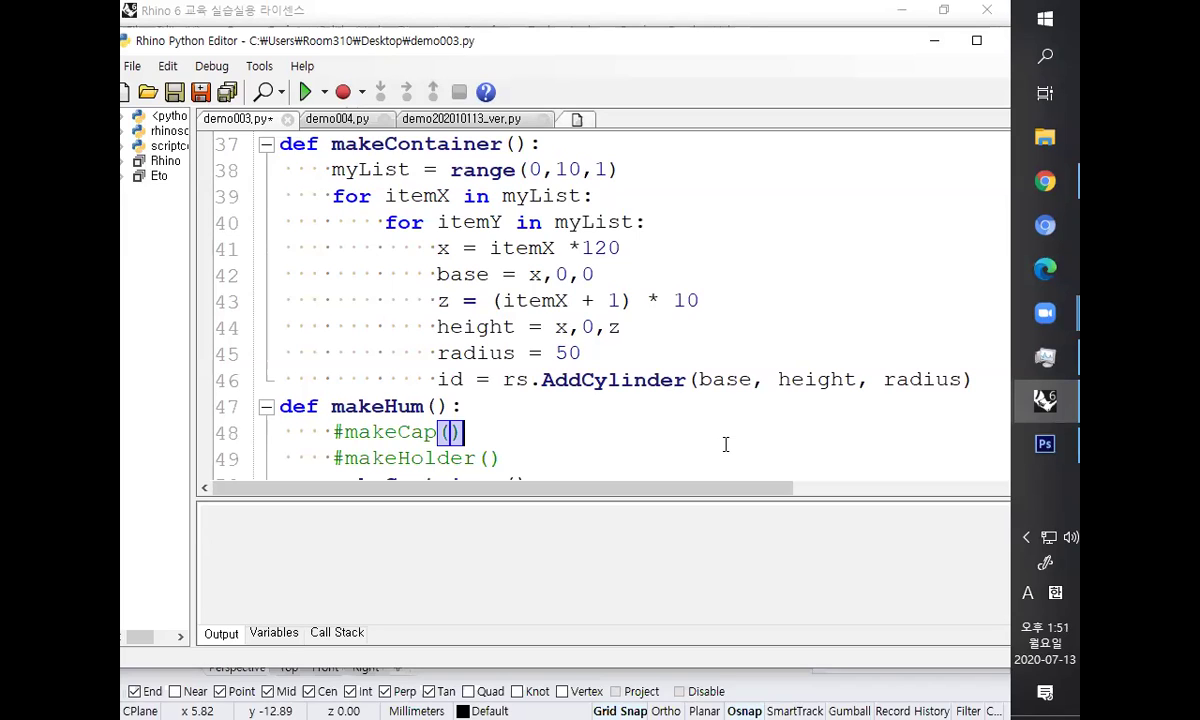
- Add the line y = itemY * 120 below the x line and space the x formula as itemX * 120
{"action": "left_click", "coordinate": [524, 272]}
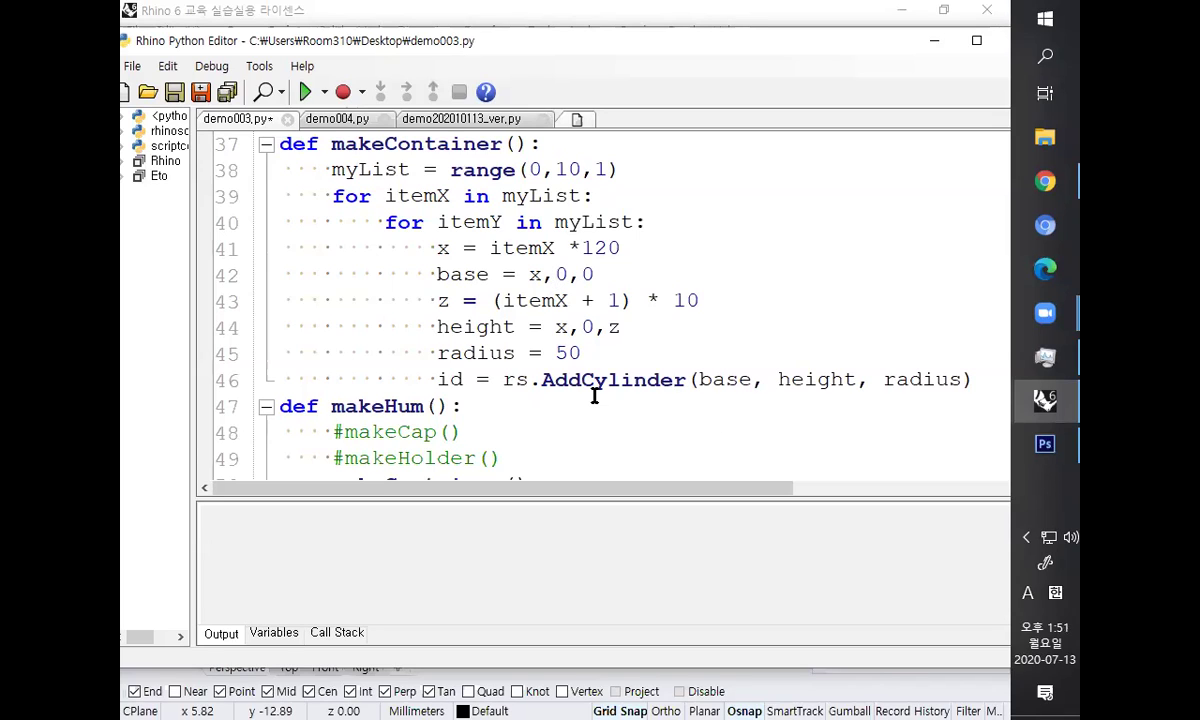
{"action": "key", "text": "Up"}
{"action": "key", "text": "End"}
{"action": "key", "text": "Return"}
{"action": "type", "text": "y = itemY"}
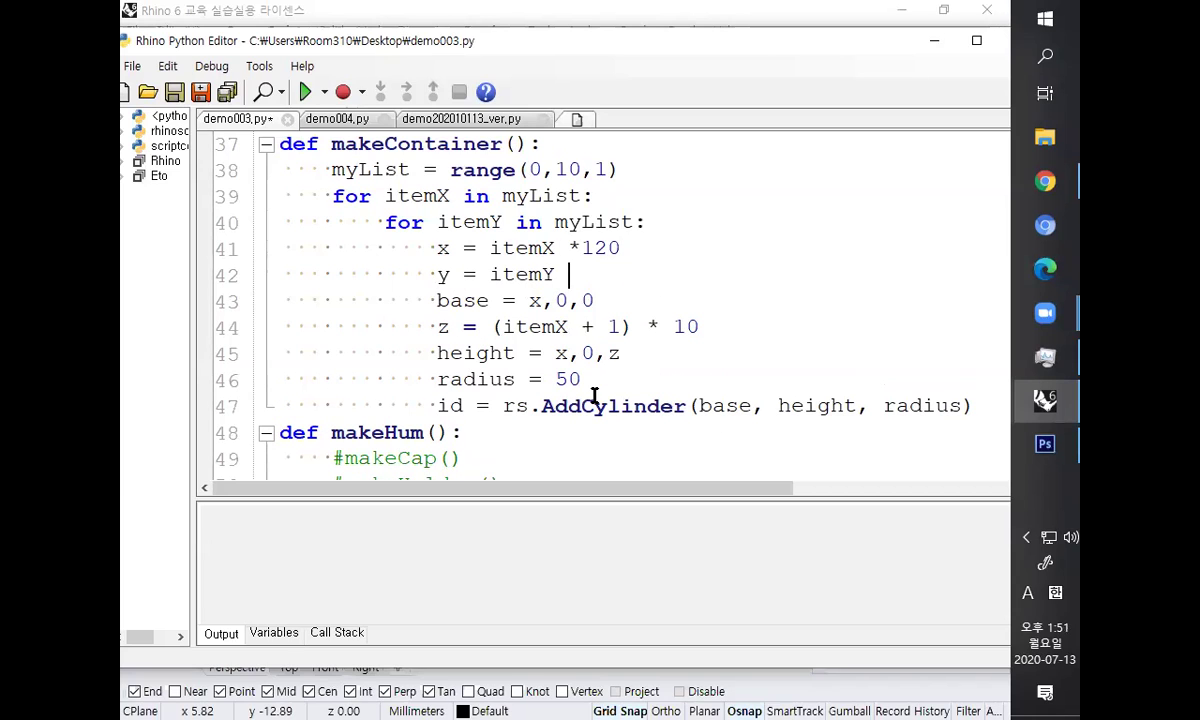
{"action": "type", "text": " * 120"}
{"action": "key", "text": "Up"}
{"action": "key", "text": "Home"}
{"action": "key", "text": "Up"}
{"action": "key", "text": "Right"}
{"action": "key", "text": "Right"}
{"action": "key", "text": "Right"}
{"action": "key", "text": "Right"}
{"action": "key", "text": "Right"}
{"action": "key", "text": "Right"}
- Replace the middle coordinate with y in both points, making base = x,y,0 and height = x,y,z
{"action": "key", "text": "Down"}
{"action": "key", "text": "Right"}
{"action": "key", "text": "Right"}
{"action": "key", "text": "Right"}
{"action": "key", "text": "Right"}
{"action": "key", "text": "Right"}
{"action": "key", "text": "Down"}
{"action": "key", "text": "Down"}
{"action": "key", "text": "Down"}
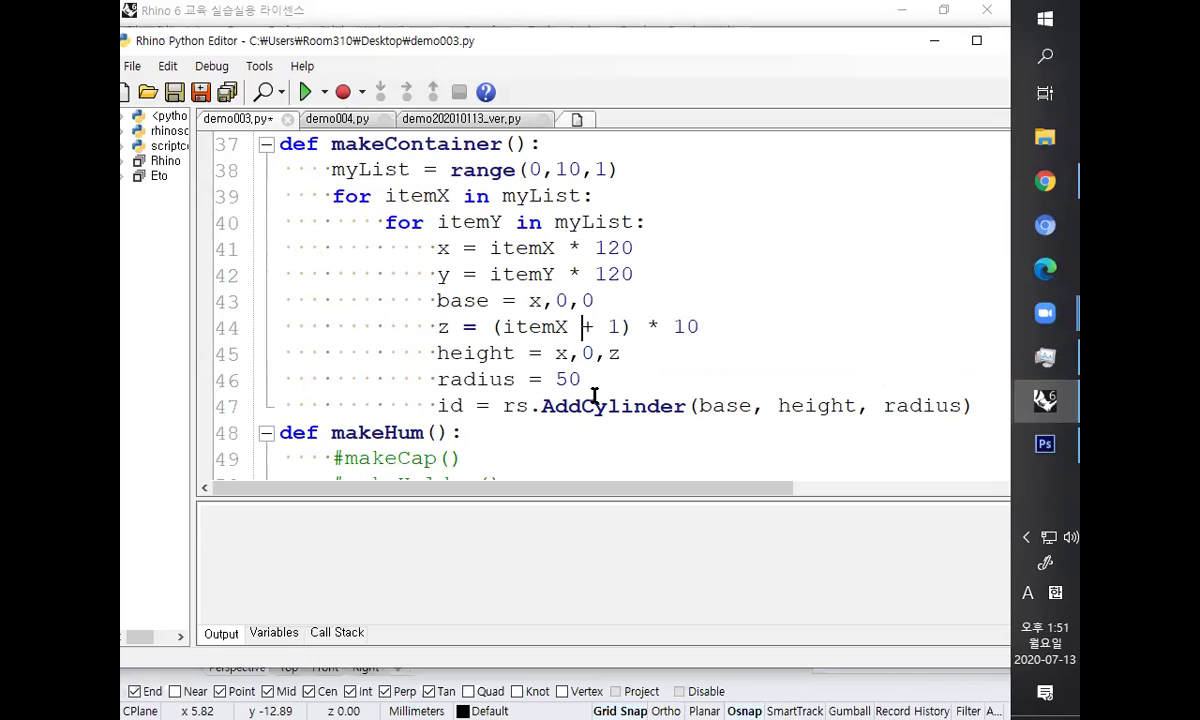
{"action": "key", "text": "Left"}
{"action": "type", "text": "y"}
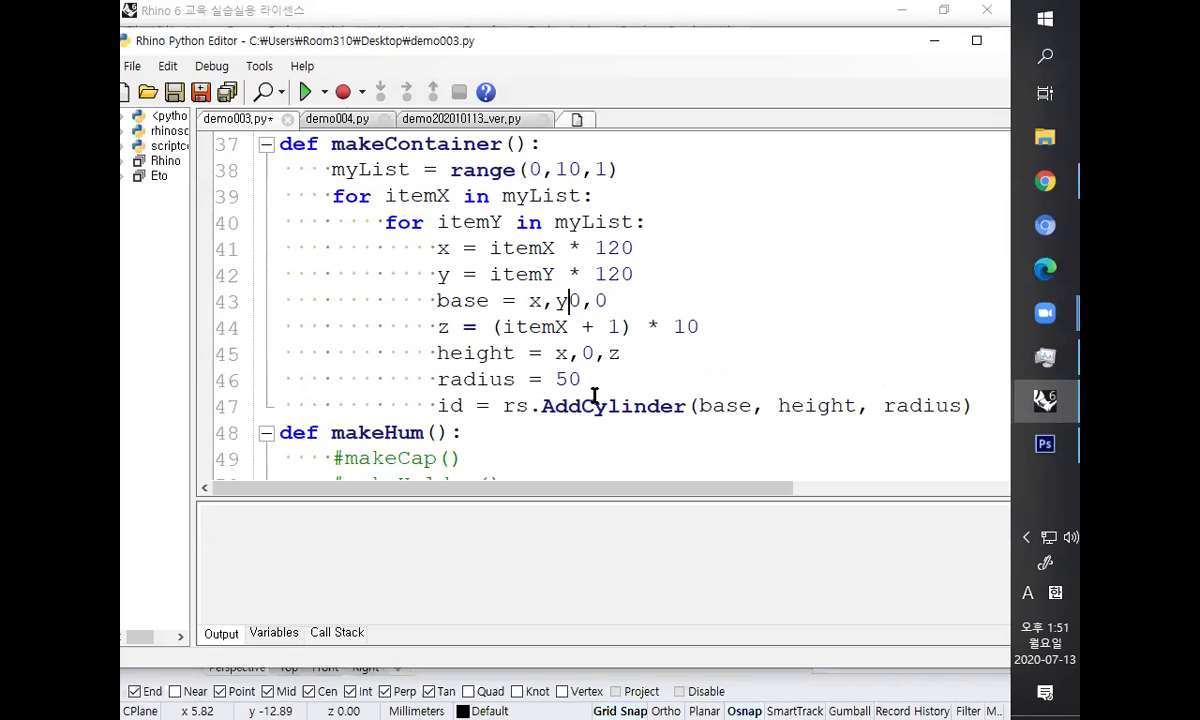
{"action": "key", "text": "Delete"}
{"action": "key", "text": "Down"}
{"action": "key", "text": "Down"}
{"action": "key", "text": "Right"}
{"action": "key", "text": "Right"}
{"action": "key", "text": "Left"}
{"action": "type", "text": "y"}
{"action": "key", "text": "Delete"}
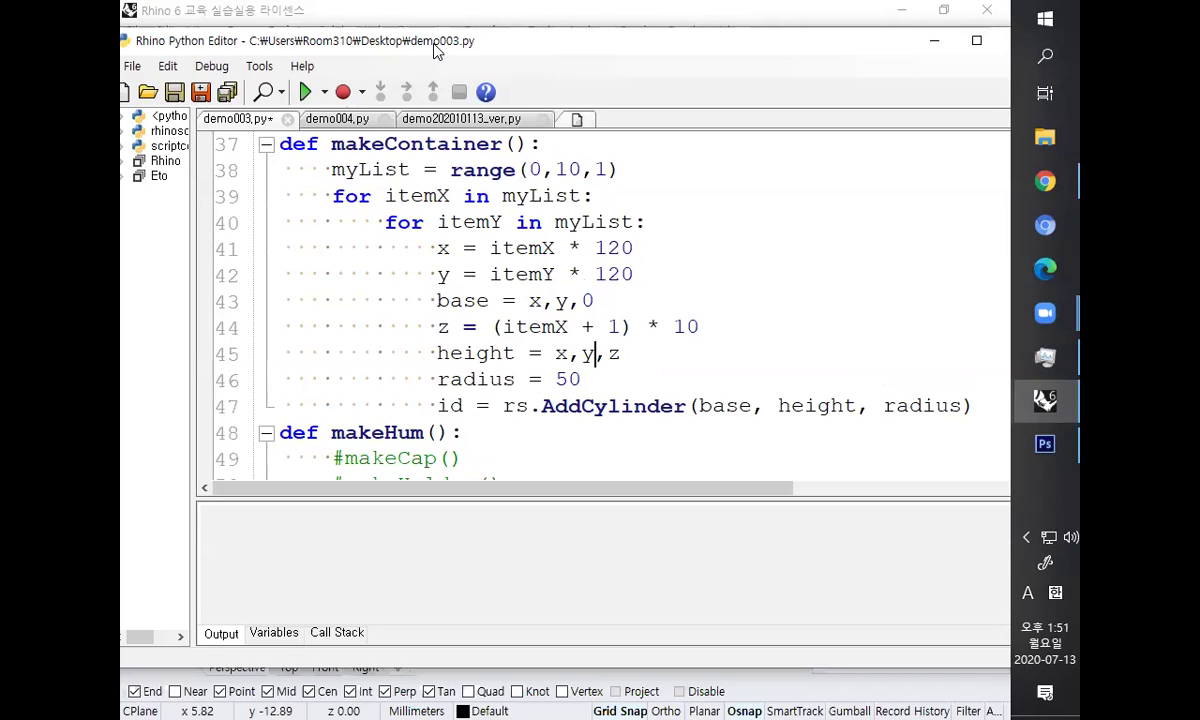
- Run the script in Rhino, maximize the Perspective viewport and orbit around the generated cylinders
{"action": "left_click_drag", "start_coordinate": [436, 52], "coordinate": [436, 324]}
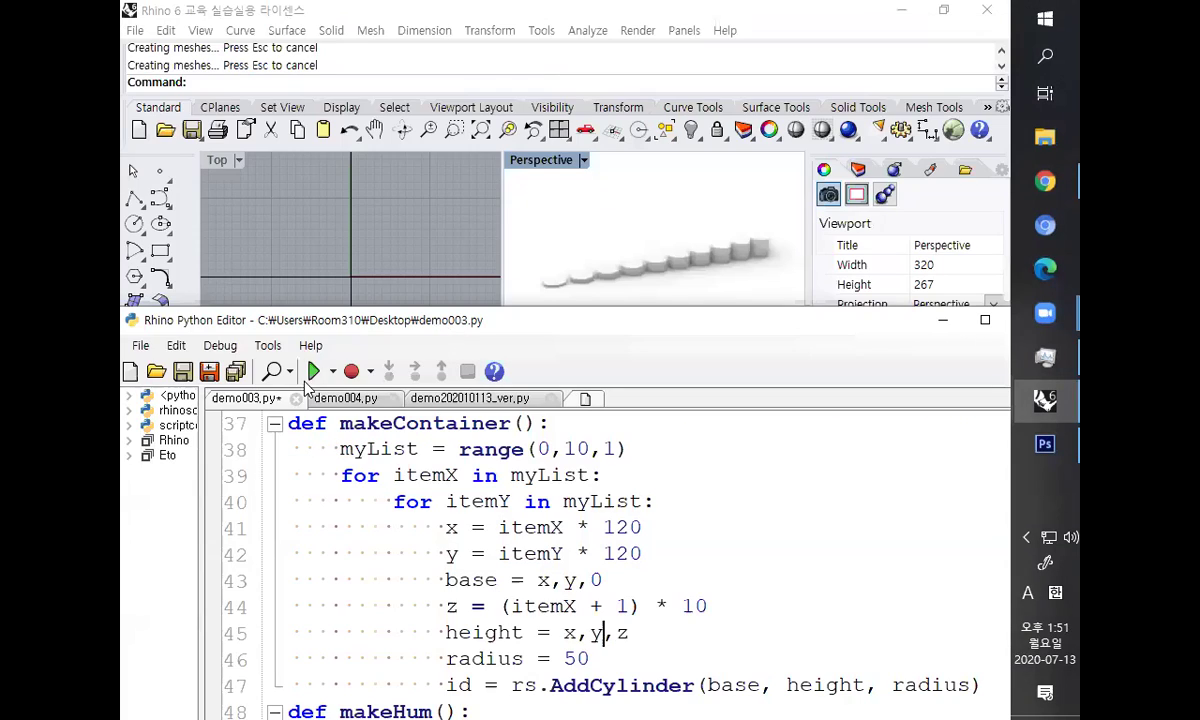
{"action": "left_click", "coordinate": [304, 364]}
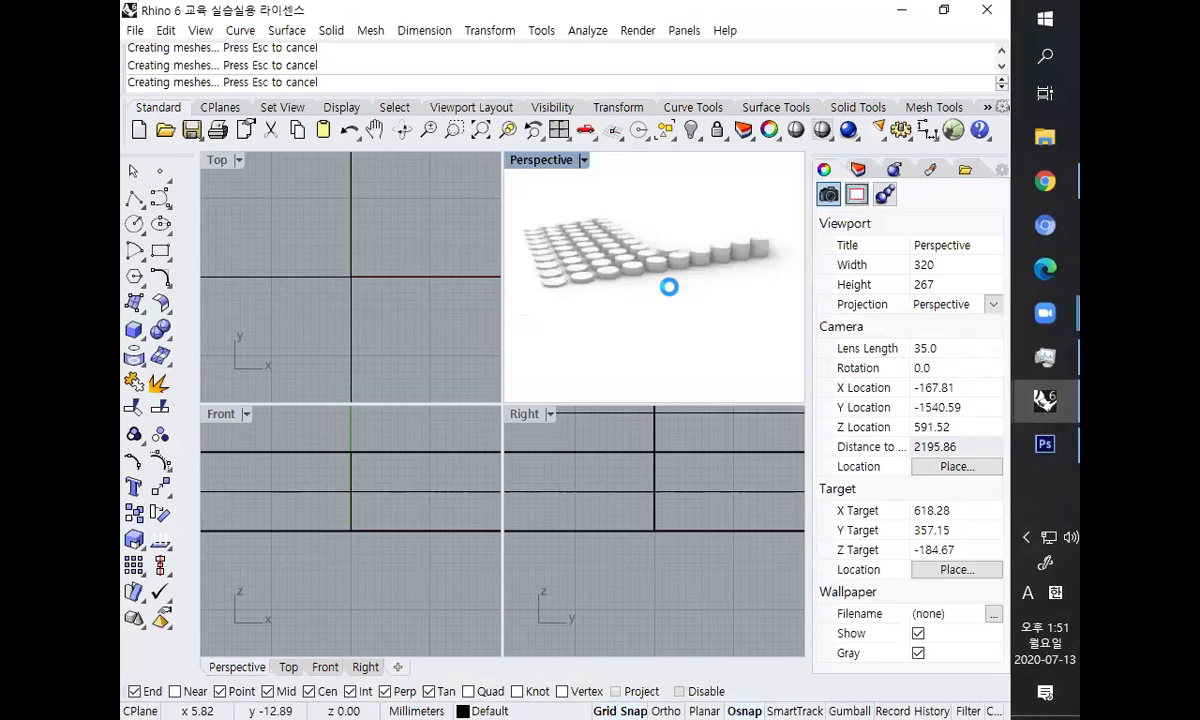
{"action": "double_click", "coordinate": [548, 162]}
{"action": "right_click_drag", "start_coordinate": [509, 313], "coordinate": [479, 378]}
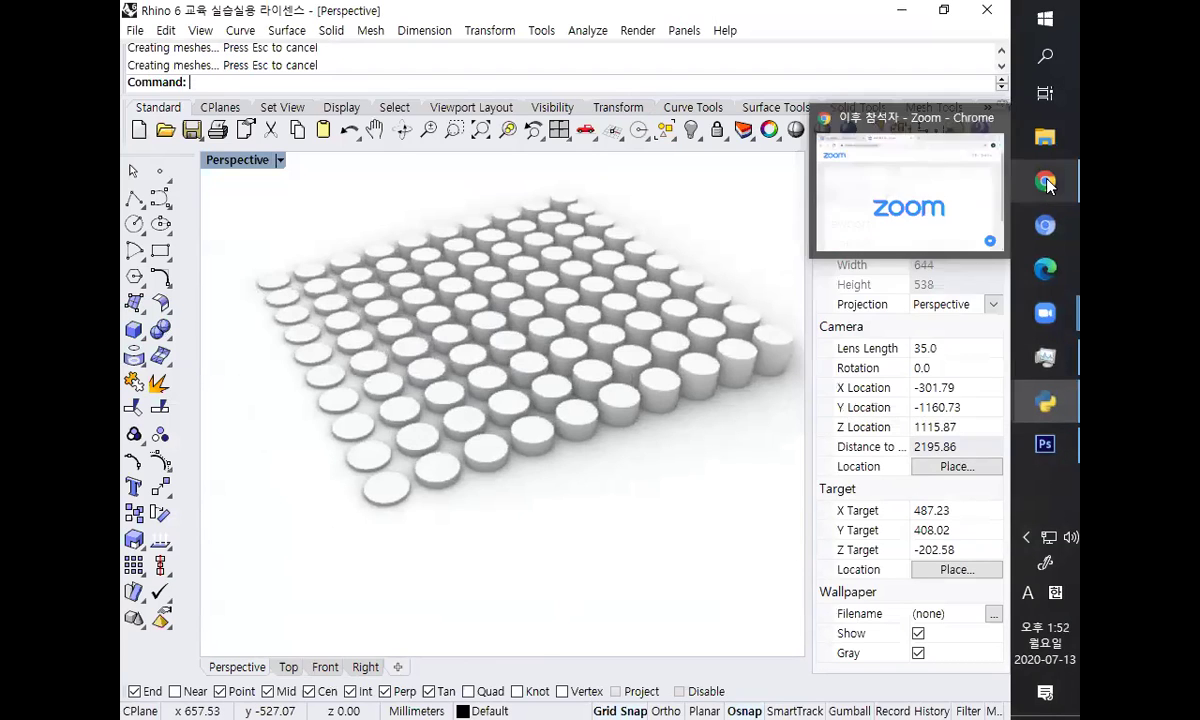
- Return to the Python editor and set the radius in makeContainer to (itemY + 1) * 2
{"action": "mouse_move", "coordinate": [1050, 462]}
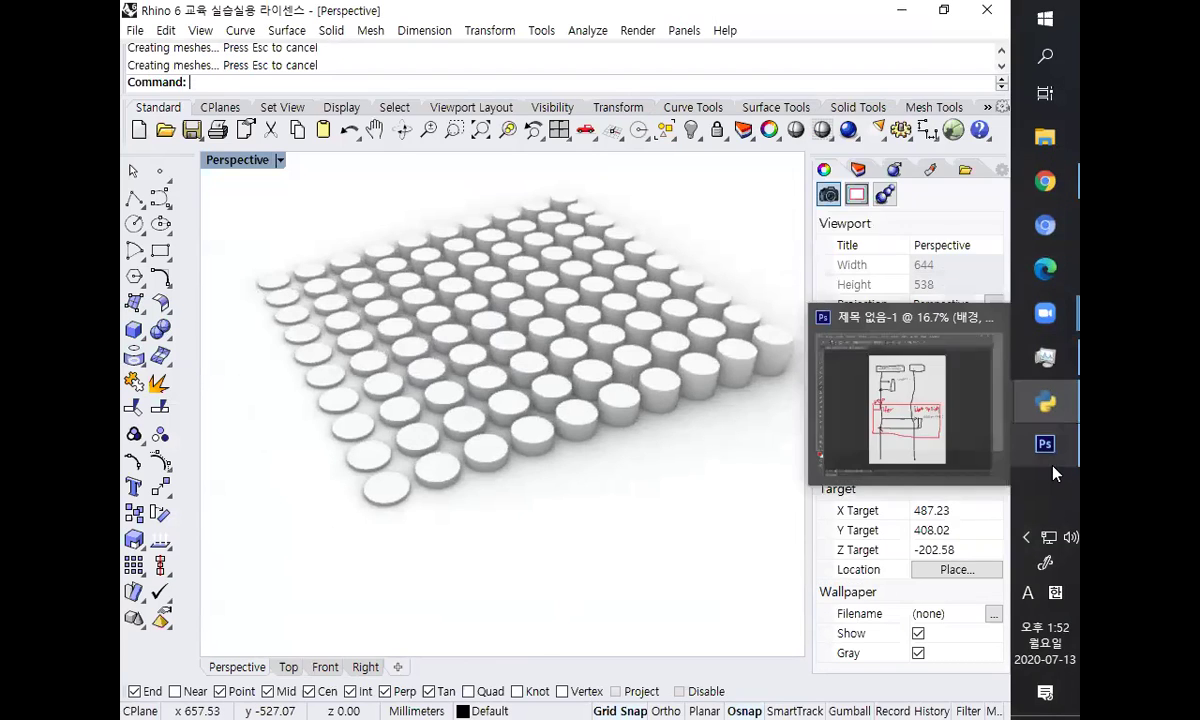
{"action": "left_click", "coordinate": [584, 424]}
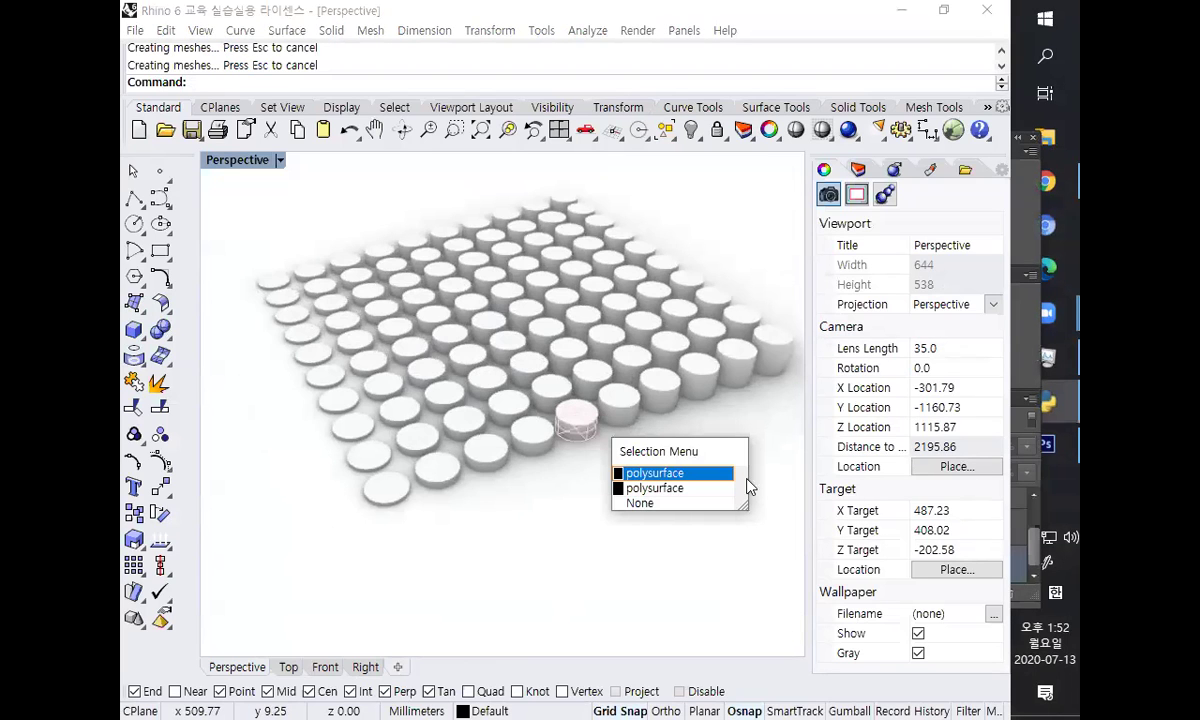
{"action": "mouse_move", "coordinate": [1045, 401]}
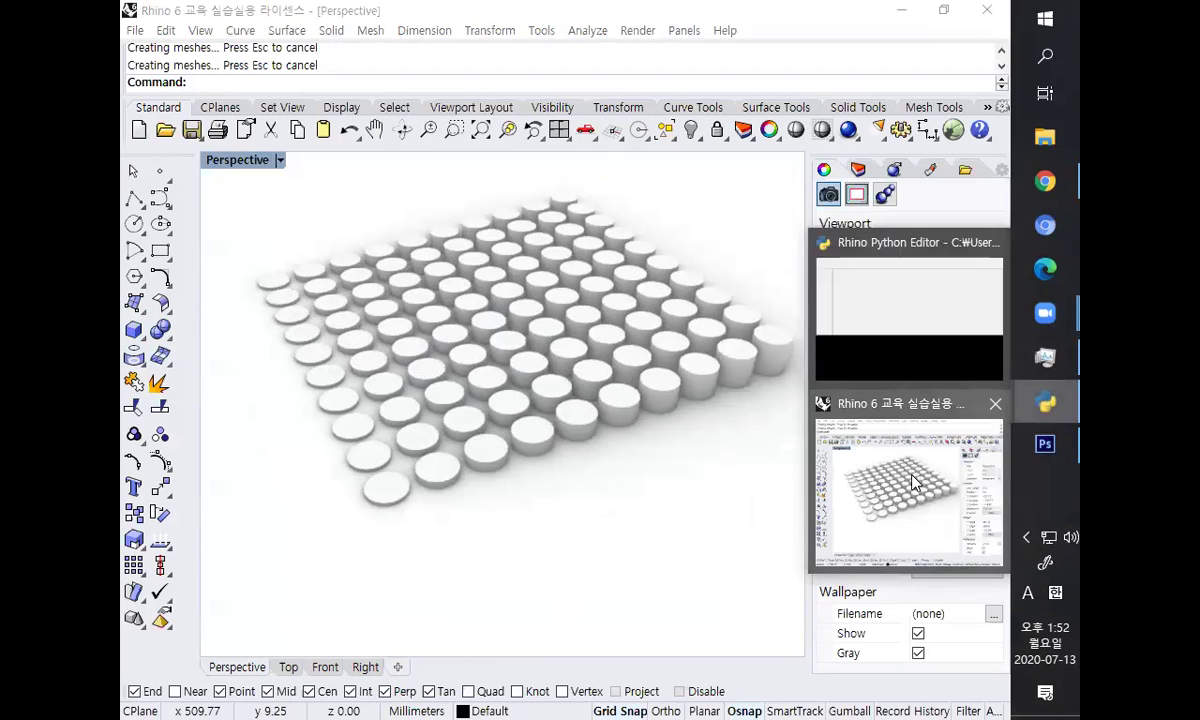
{"action": "left_click", "coordinate": [897, 337]}
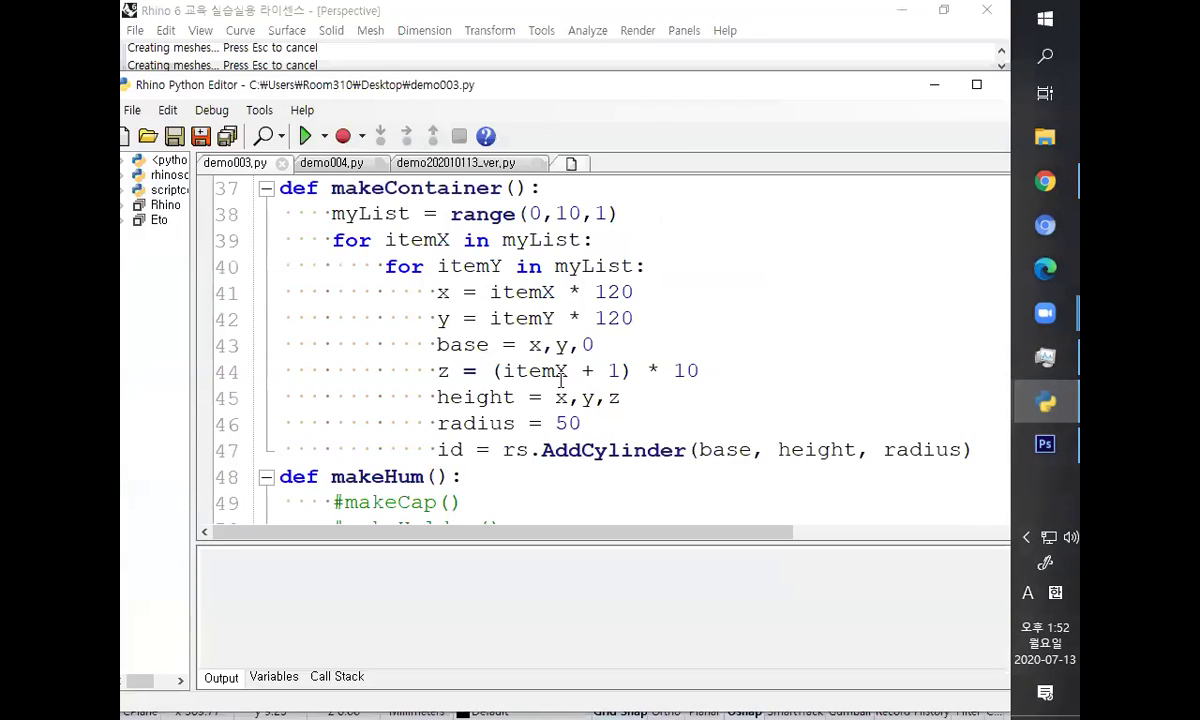
{"action": "left_click", "coordinate": [560, 376]}
{"action": "left_click", "coordinate": [600, 421]}
{"action": "key", "text": "BackSpace"}
{"action": "key", "text": "BackSpace"}
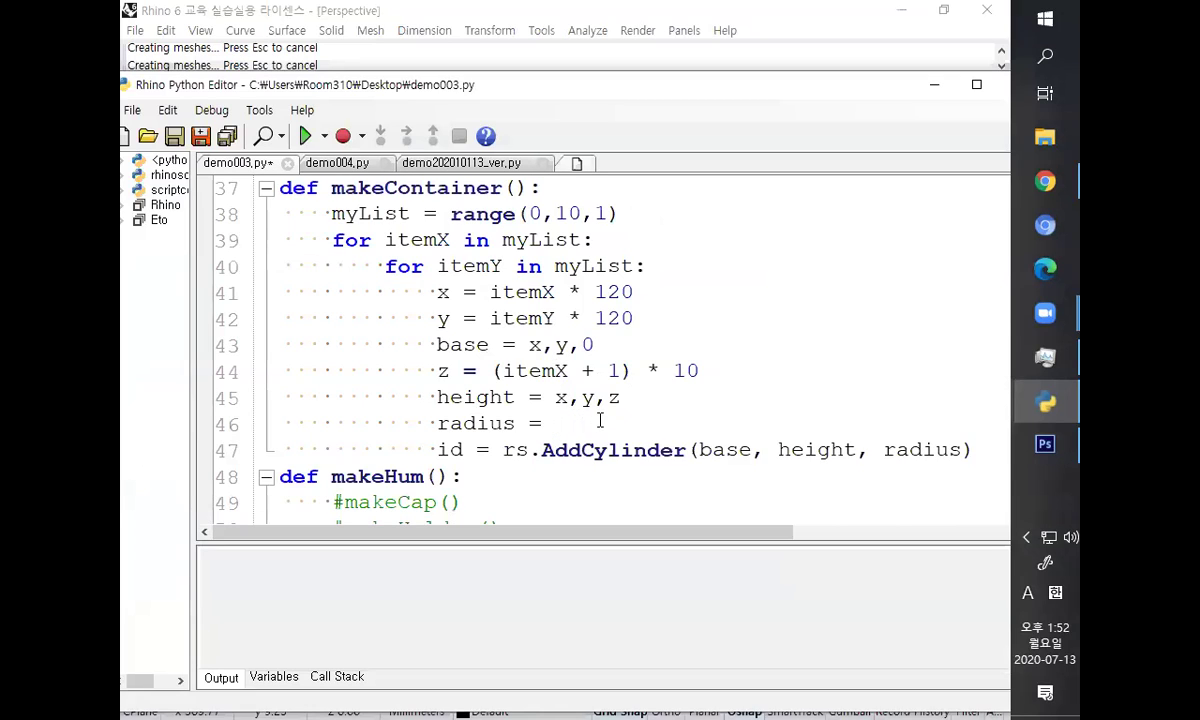
{"action": "type", "text": "itemY"}
{"action": "type", "text": "+ 1)"}
{"action": "key", "text": "Left"}
{"action": "key", "text": "Left"}
{"action": "key", "text": "Left"}
{"action": "key", "text": "Left"}
{"action": "key", "text": "Left"}
{"action": "key", "text": "Left"}
{"action": "key", "text": "Left"}
{"action": "key", "text": "Left"}
{"action": "key", "text": "Left"}
{"action": "key", "text": "Left"}
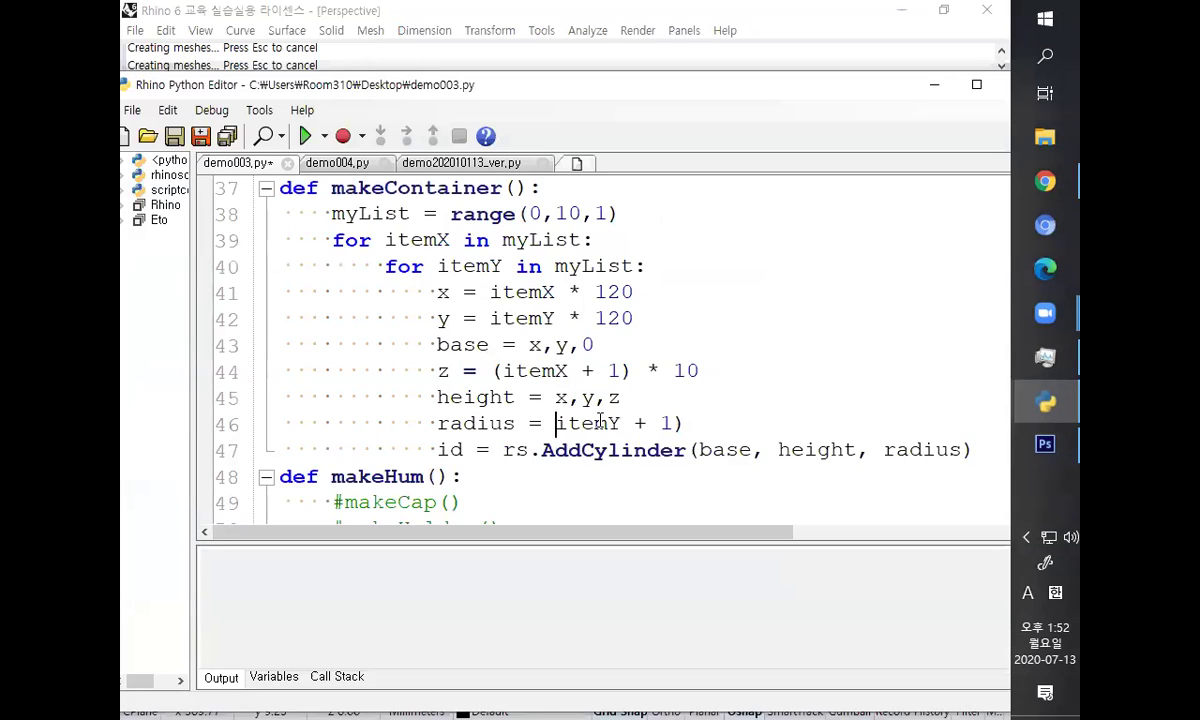
{"action": "type", "text": "("}
{"action": "key", "text": "End"}
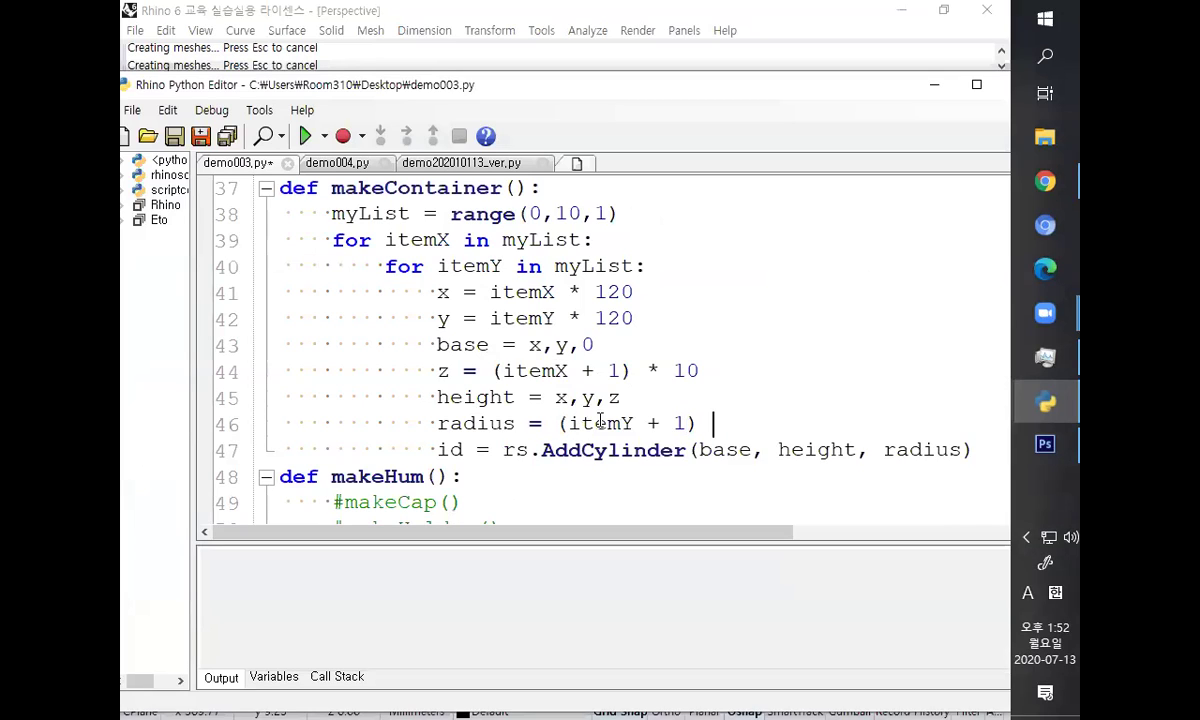
{"action": "type", "text": "* 2"}
- Move the editor clear of the Perspective viewport, then select and delete all the existing cylinders
{"action": "left_click_drag", "start_coordinate": [403, 97], "coordinate": [353, 457]}
{"action": "scroll", "coordinate": [370, 255], "scroll_direction": "down", "scroll_amount": 3}
{"action": "left_click_drag", "start_coordinate": [308, 210], "coordinate": [702, 432]}
{"action": "key", "text": "Delete"}
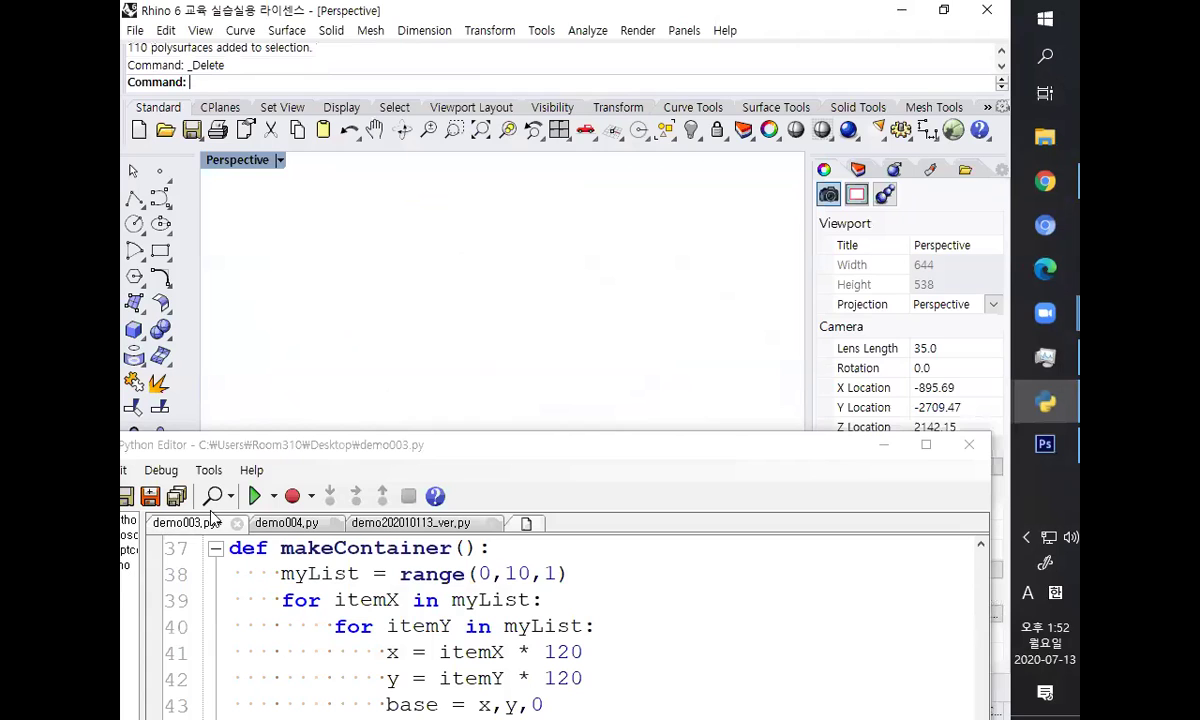
- Run the updated script and inspect the new cylinder grid from several angles in the Perspective view
{"action": "left_click", "coordinate": [254, 496]}
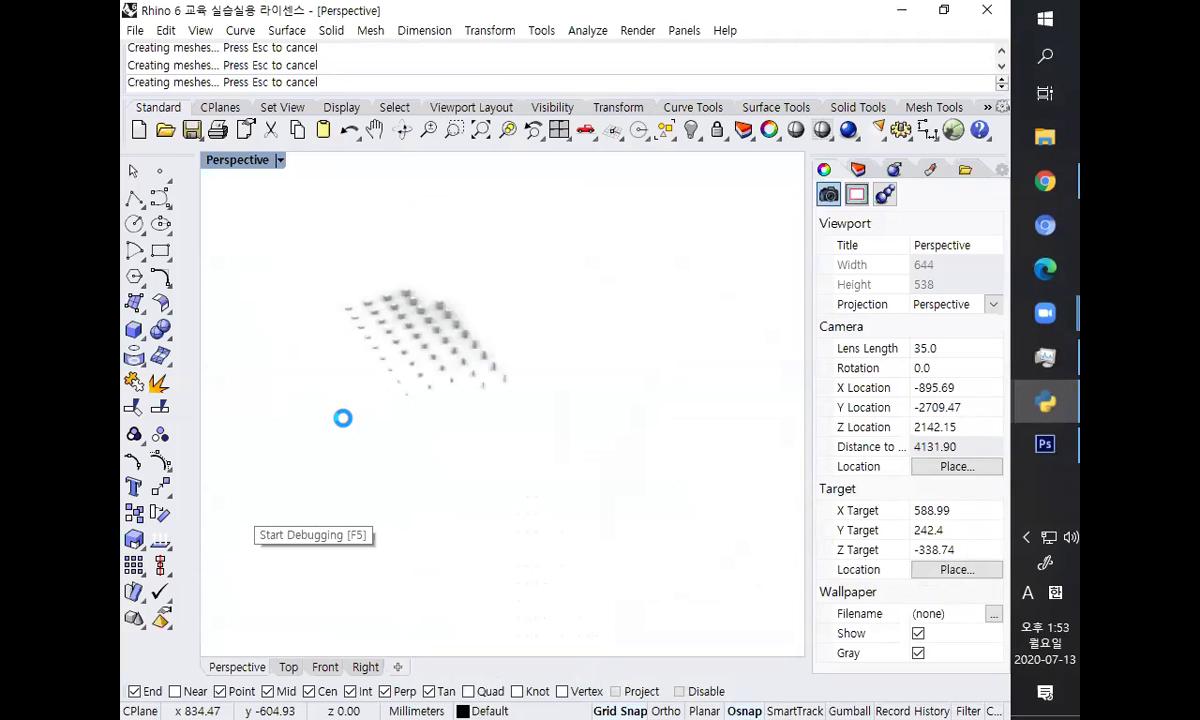
{"action": "right_click_drag", "start_coordinate": [356, 415], "coordinate": [370, 351], "text": "shift"}
{"action": "scroll", "coordinate": [500, 385], "scroll_direction": "up", "scroll_amount": 5}
{"action": "scroll", "coordinate": [501, 337], "scroll_direction": "down", "scroll_amount": 4}
{"action": "right_click_drag", "start_coordinate": [501, 337], "coordinate": [418, 342]}
{"action": "scroll", "coordinate": [442, 428], "scroll_direction": "up", "scroll_amount": 3}
{"action": "scroll", "coordinate": [436, 424], "scroll_direction": "down", "scroll_amount": 5}
{"action": "right_click_drag", "start_coordinate": [490, 310], "coordinate": [482, 437]}
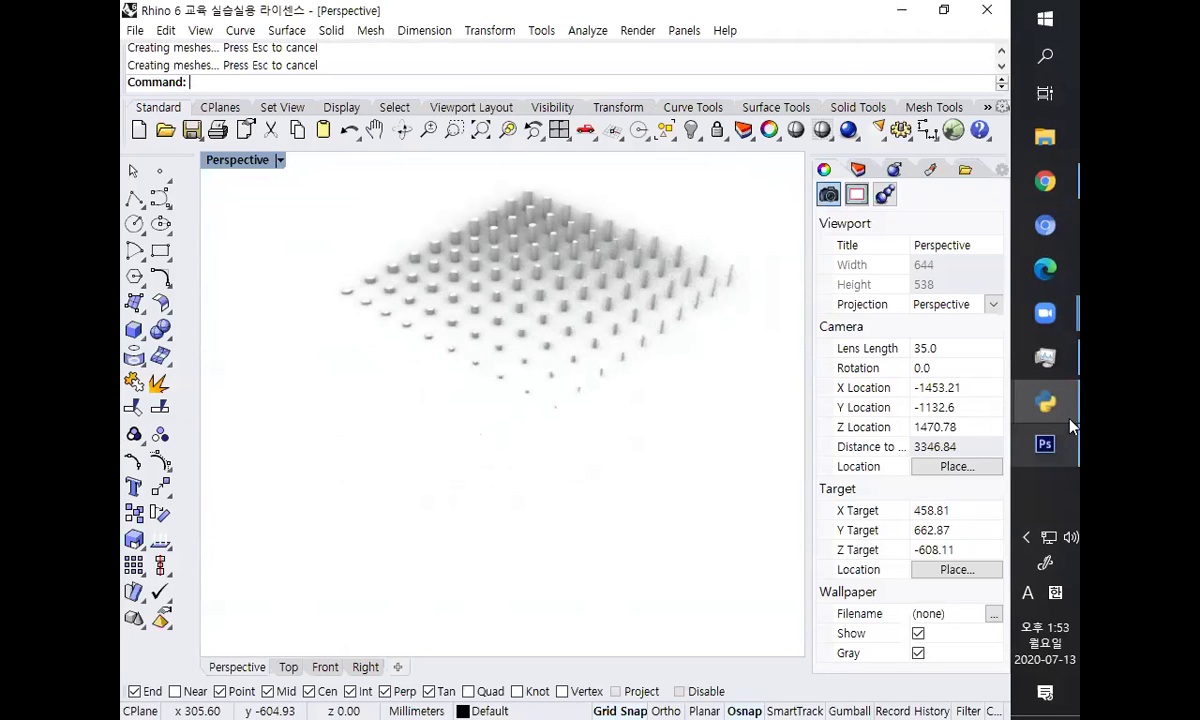
{"action": "left_click", "coordinate": [1045, 183]}
{"action": "mouse_move", "coordinate": [1047, 403]}
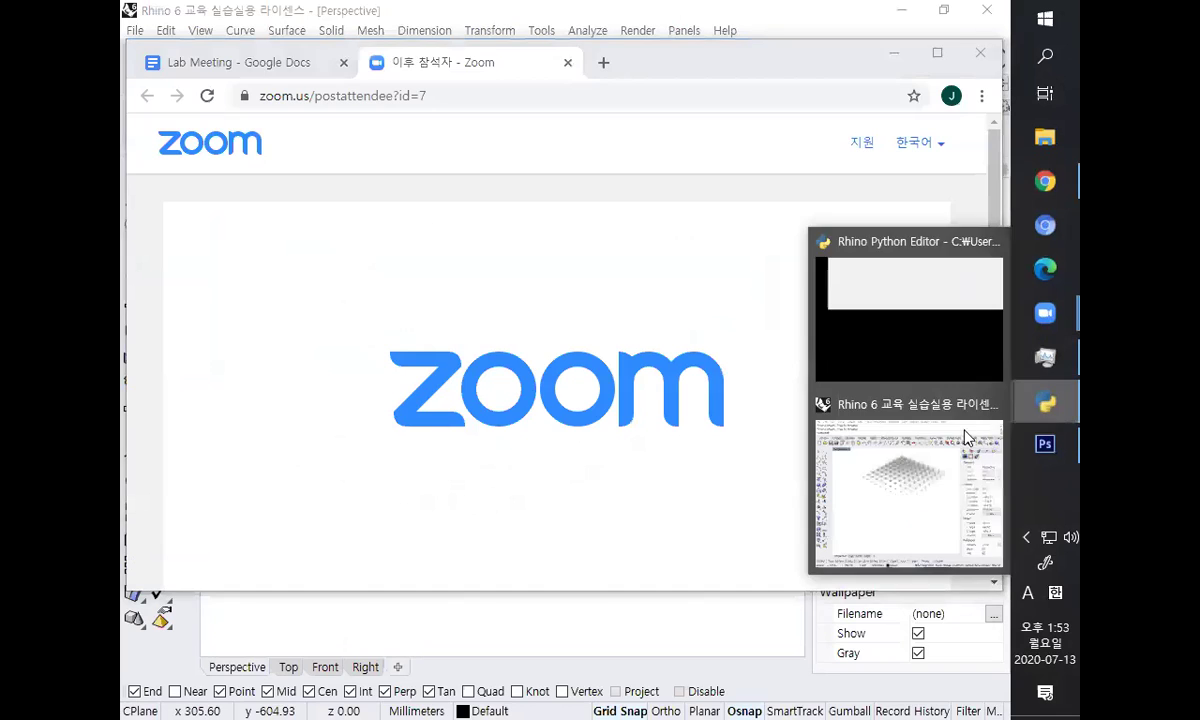
{"action": "left_click", "coordinate": [934, 509]}
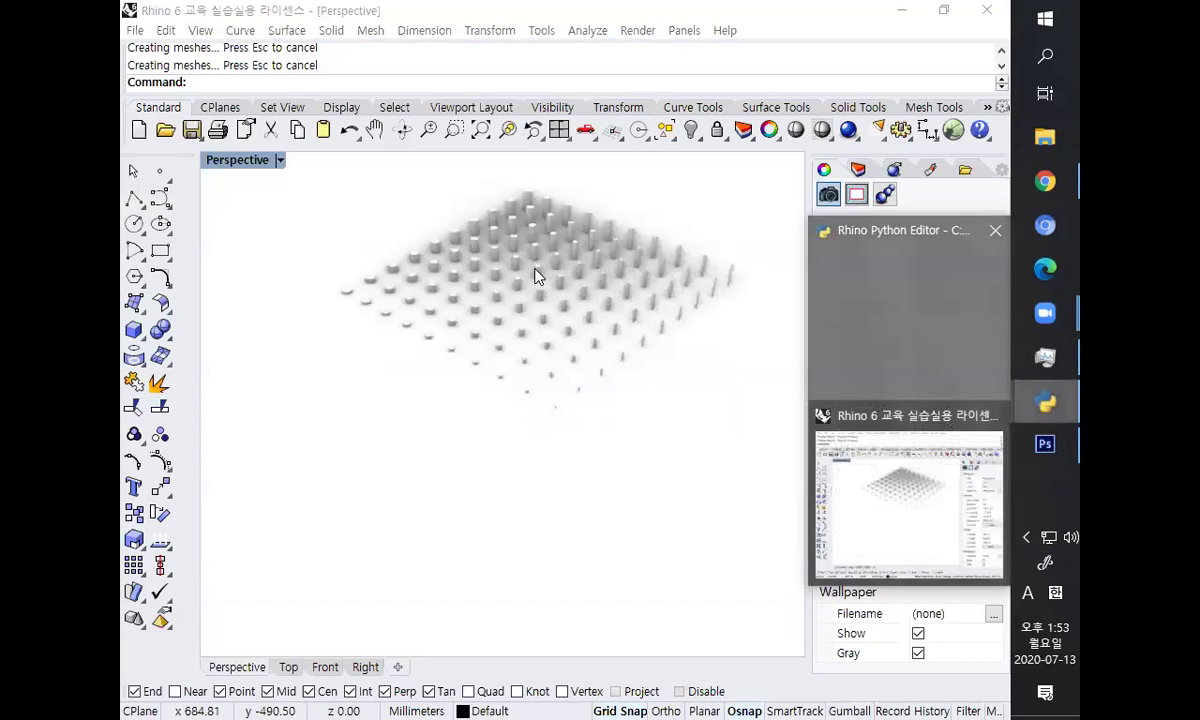
- Open the Python script editor again and widen its window until the makeContainer code is readable
{"action": "left_click", "coordinate": [541, 30]}
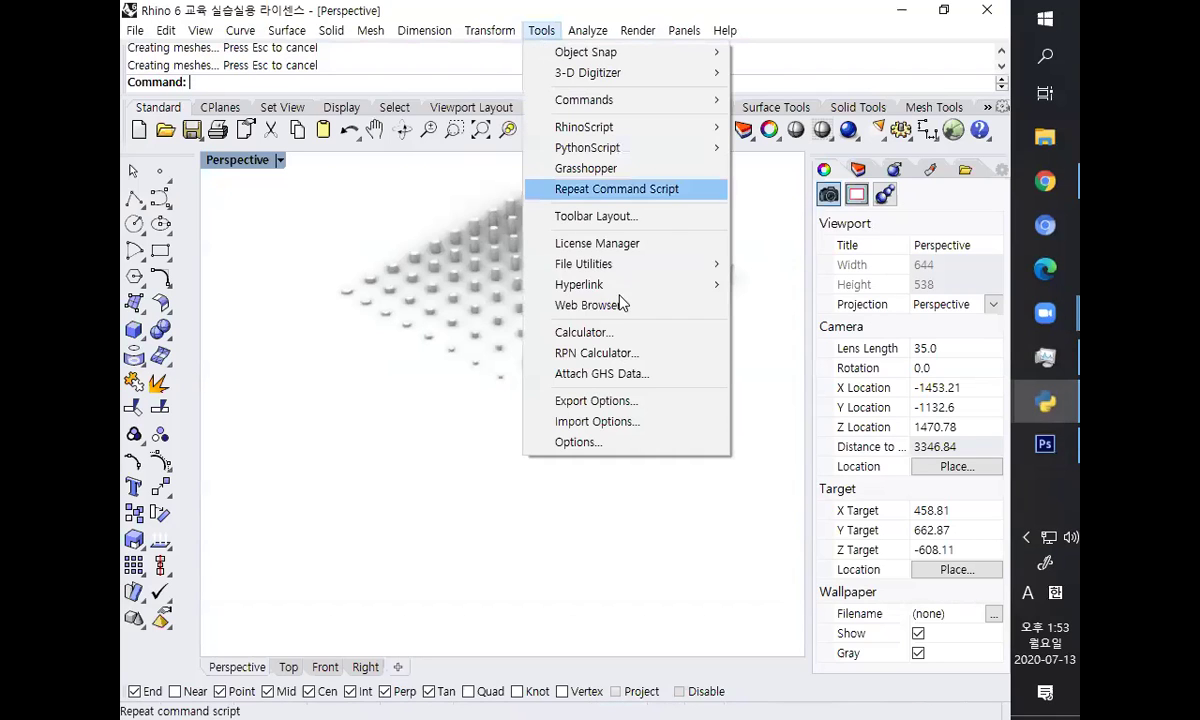
{"action": "mouse_move", "coordinate": [640, 147]}
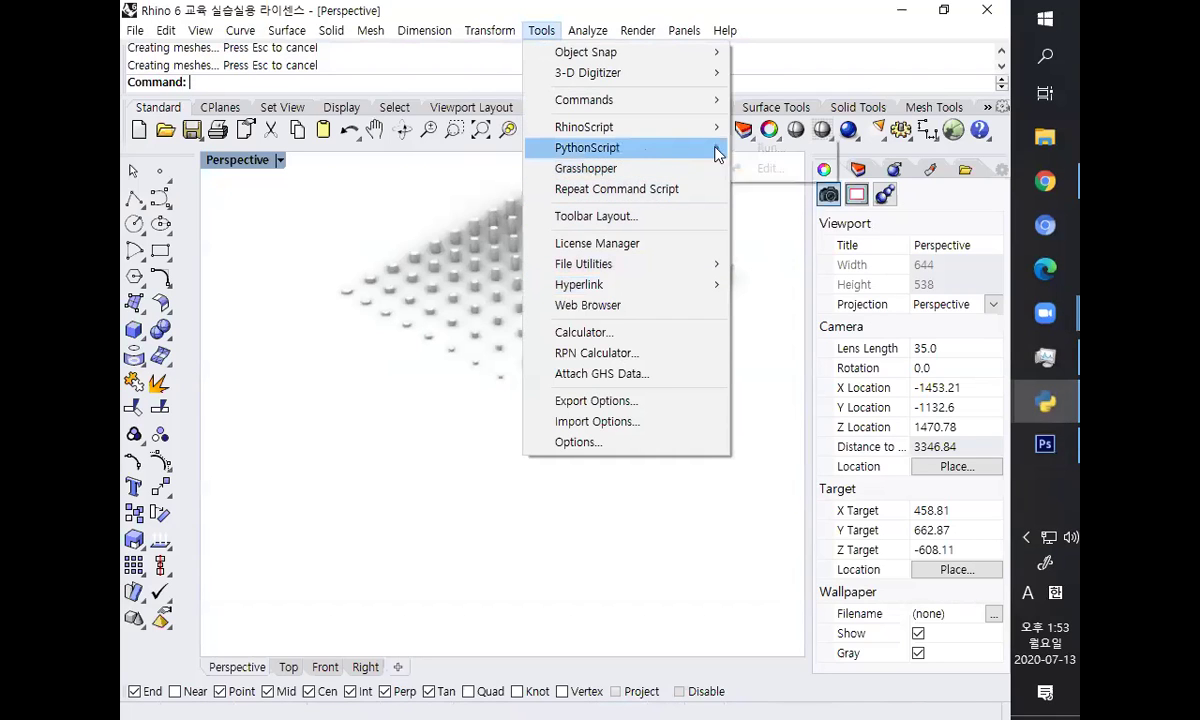
{"action": "left_click", "coordinate": [765, 168]}
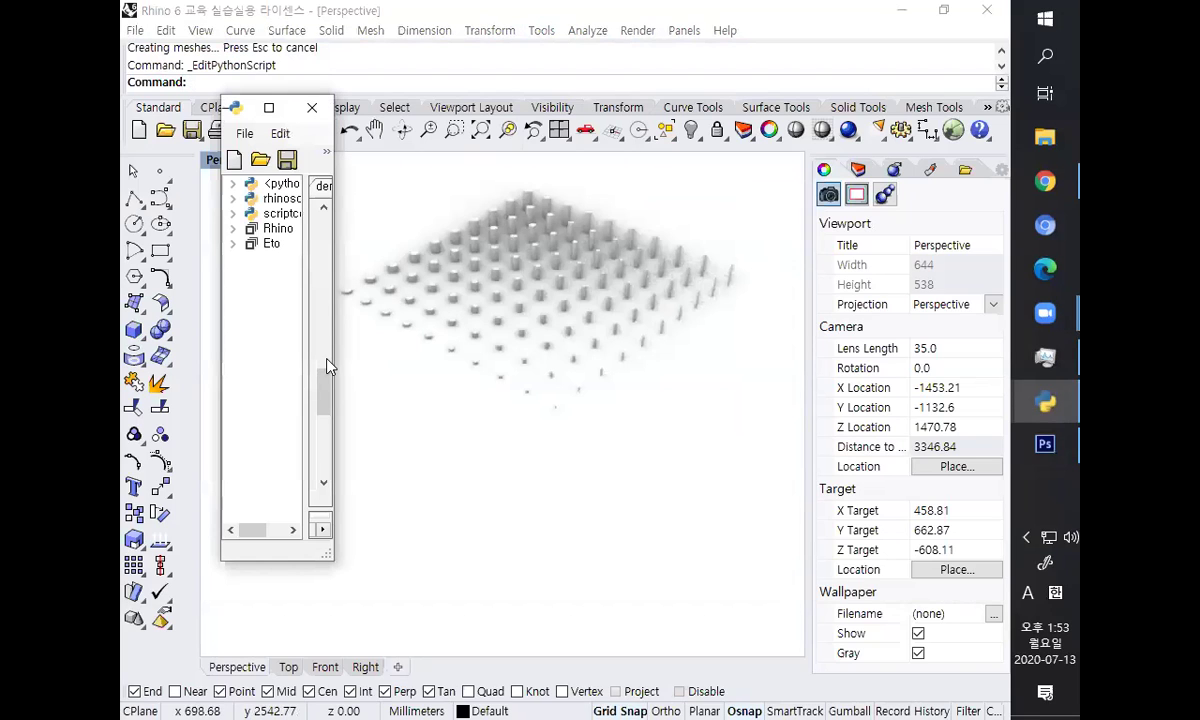
{"action": "left_click_drag", "start_coordinate": [333, 348], "coordinate": [934, 350]}
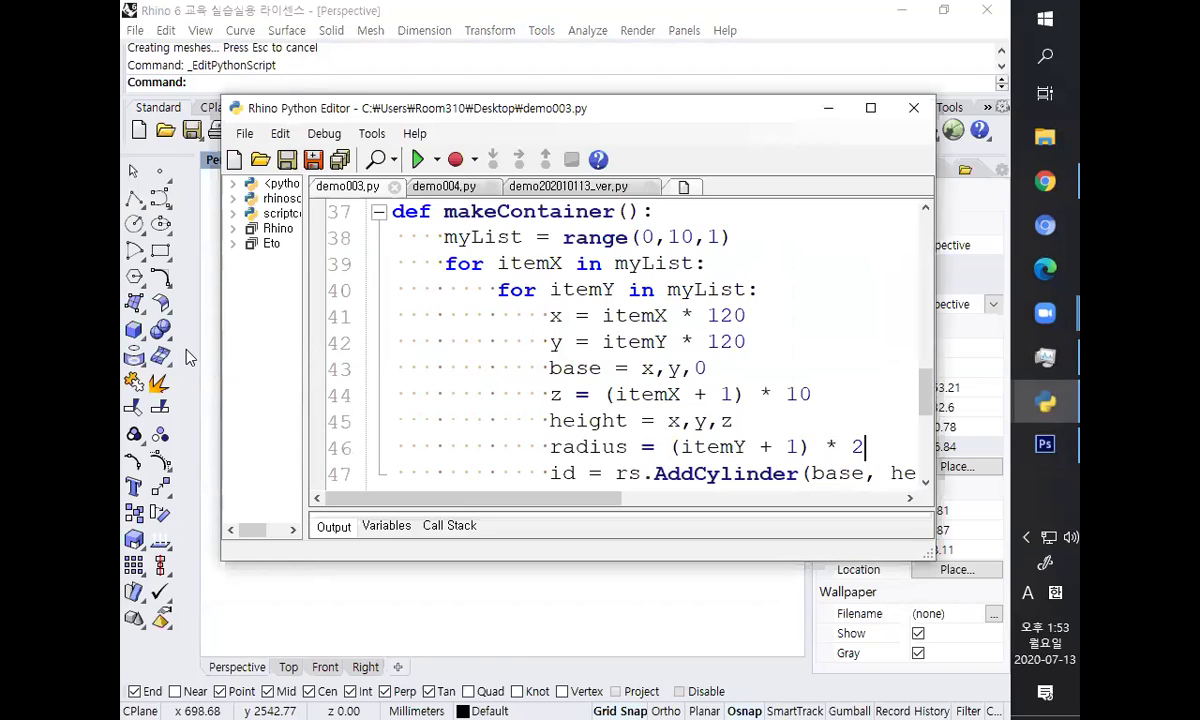
{"action": "left_click_drag", "start_coordinate": [218, 334], "coordinate": [147, 334]}
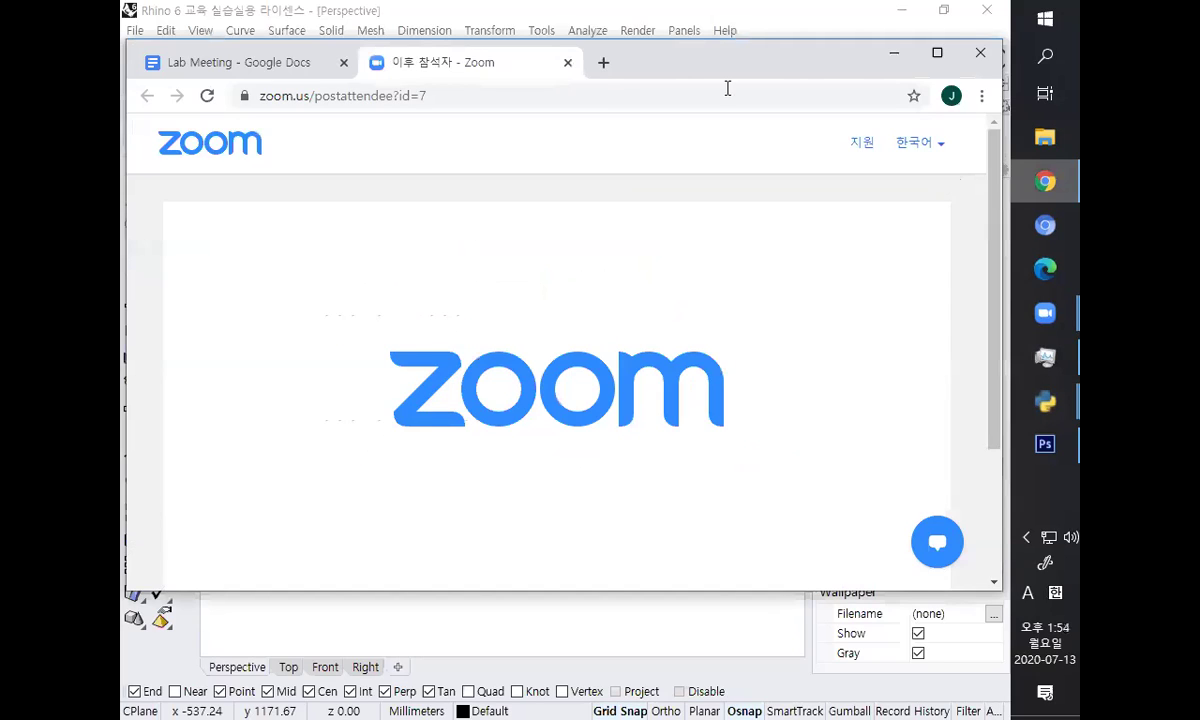
- Launch Excel with a blank workbook
{"action": "left_click", "coordinate": [603, 62]}
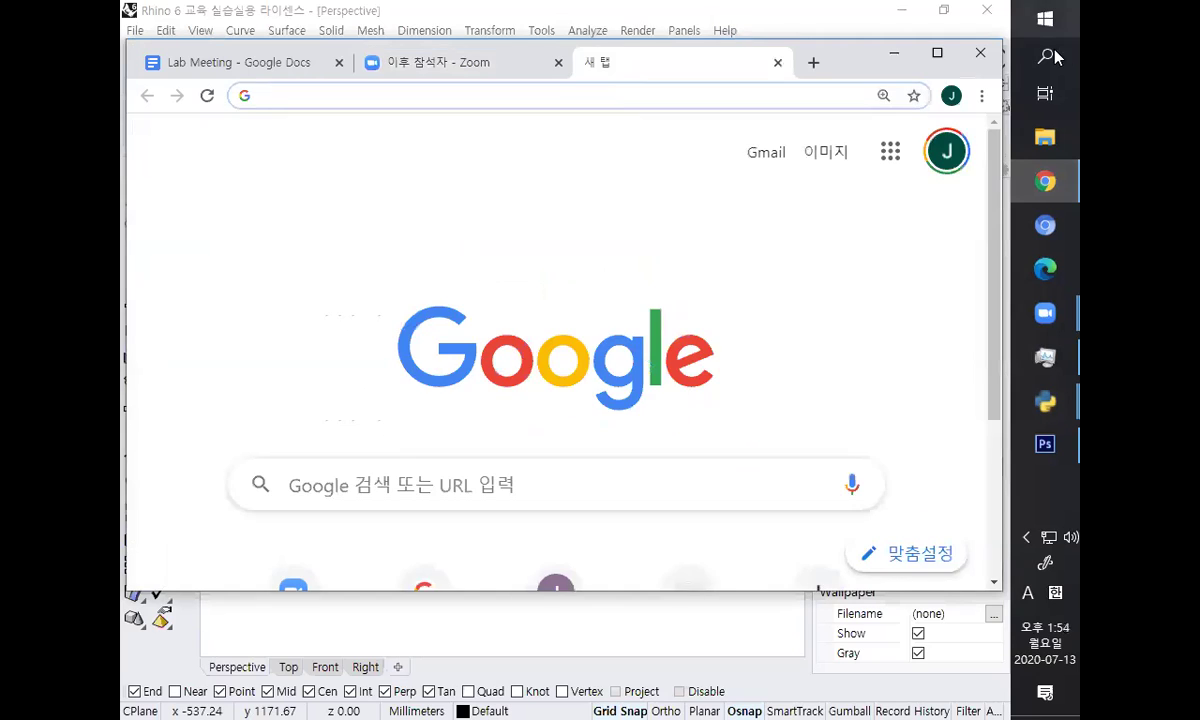
{"action": "left_click", "coordinate": [1048, 57]}
{"action": "type", "text": "ex"}
{"action": "left_click", "coordinate": [437, 126]}
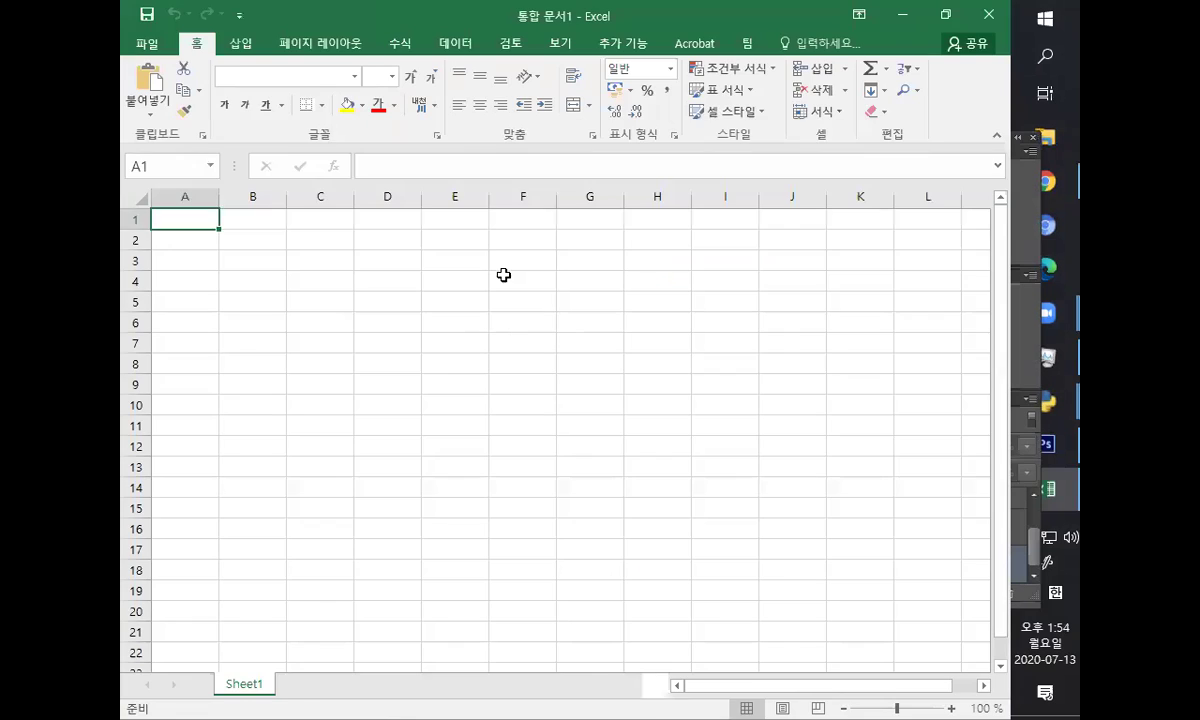
{"action": "left_click", "coordinate": [510, 278]}
- Enter the column headers itemX in A1 and itemY in B1
{"action": "left_click", "coordinate": [320, 240]}
{"action": "left_click", "coordinate": [205, 222]}
{"action": "type", "text": "itemX"}
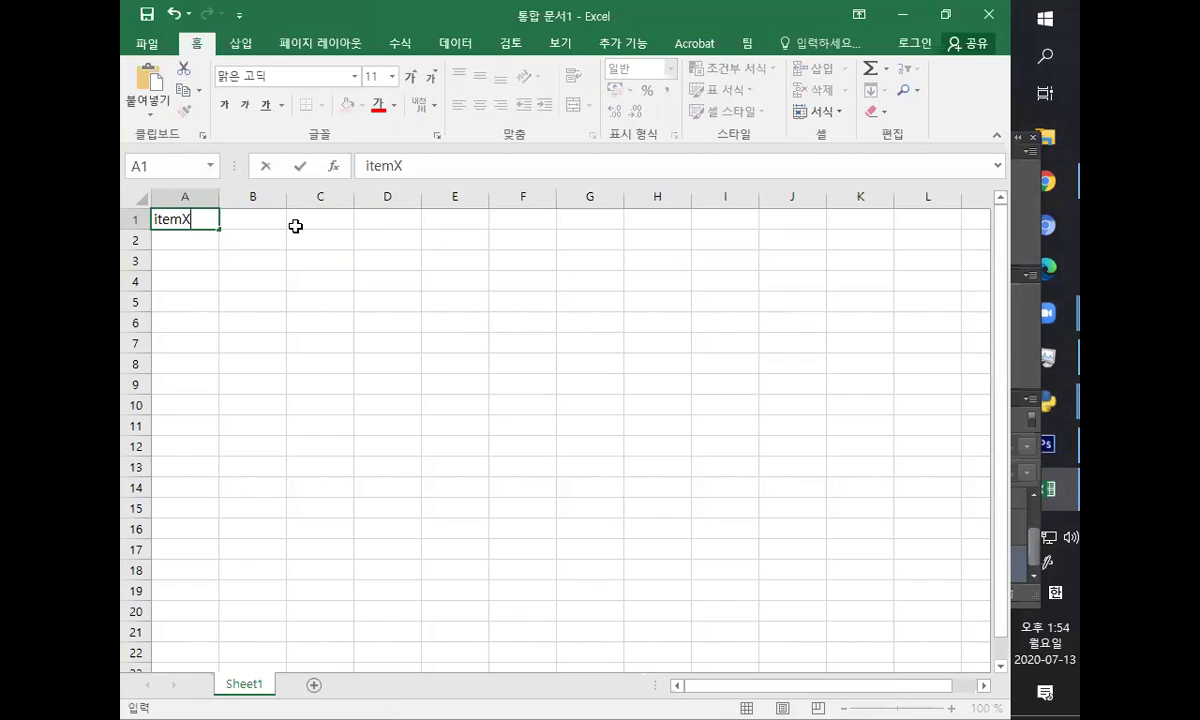
{"action": "key", "text": "Tab"}
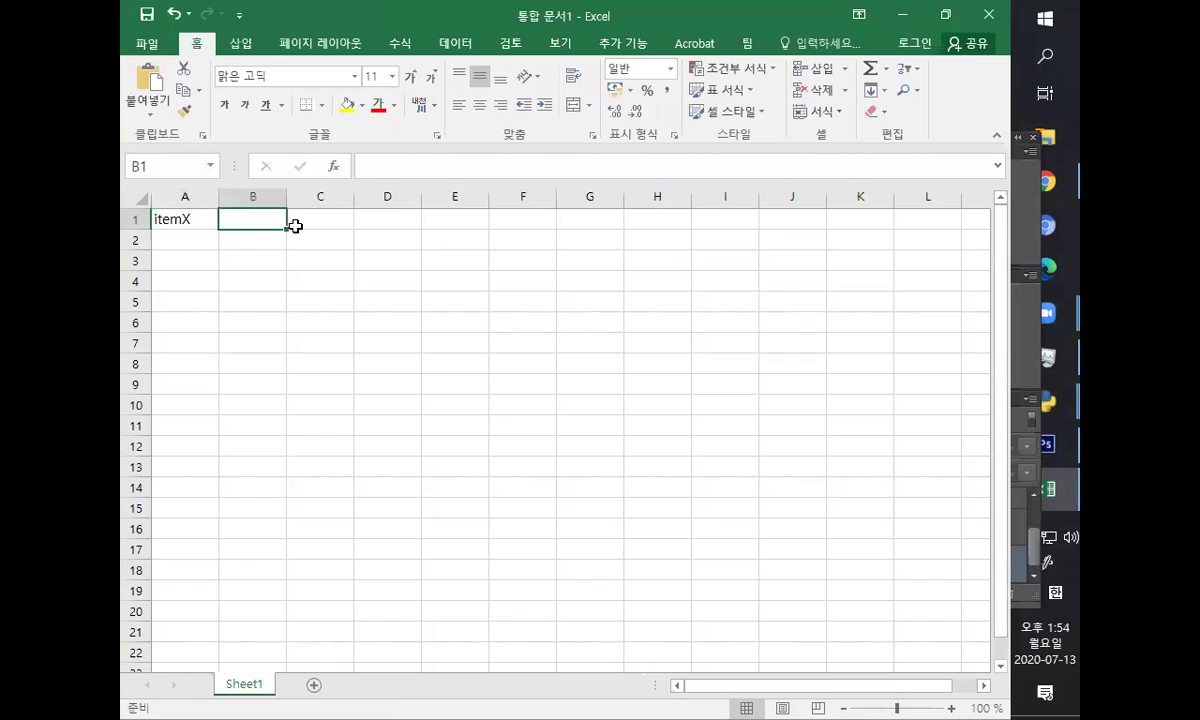
{"action": "type", "text": "itemY"}
{"action": "key", "text": "Tab"}
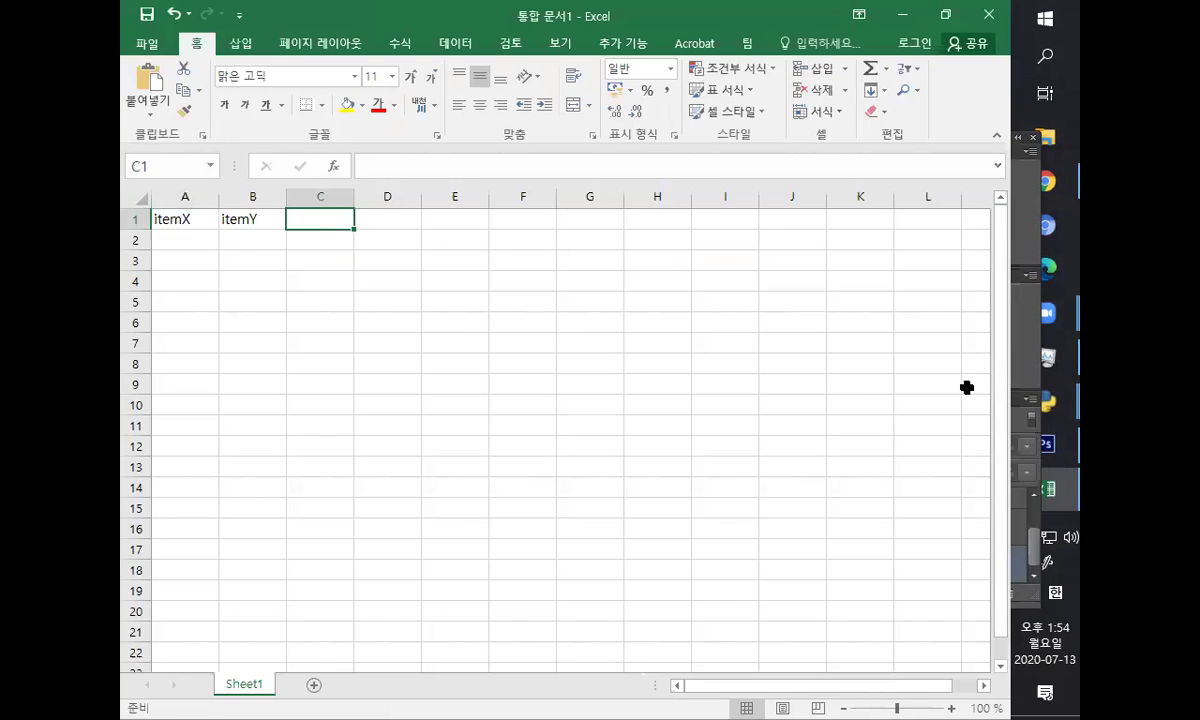
- Check the variables of makeContainer in the Rhino Python editor, and add the headers z in C1 and radius in D1 of the Excel sheet
{"action": "mouse_move", "coordinate": [1062, 408]}
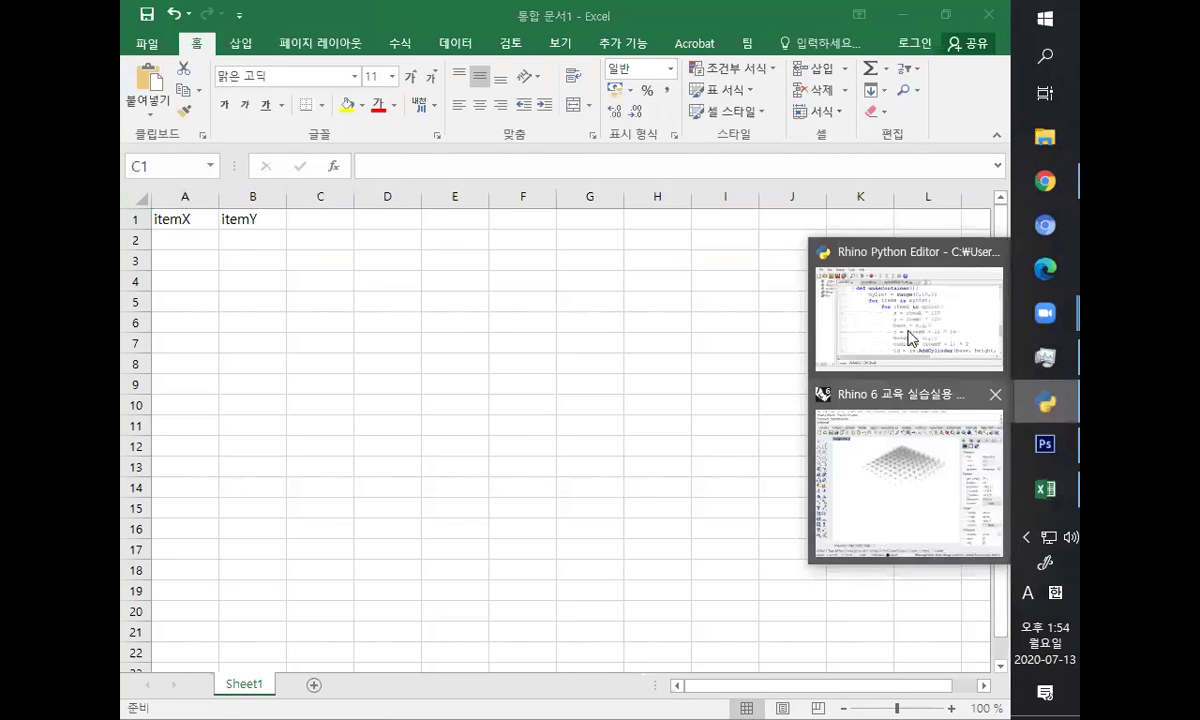
{"action": "left_click", "coordinate": [908, 480]}
{"action": "scroll", "coordinate": [660, 358], "scroll_direction": "down", "scroll_amount": 1}
{"action": "scroll", "coordinate": [630, 355], "scroll_direction": "up", "scroll_amount": 1}
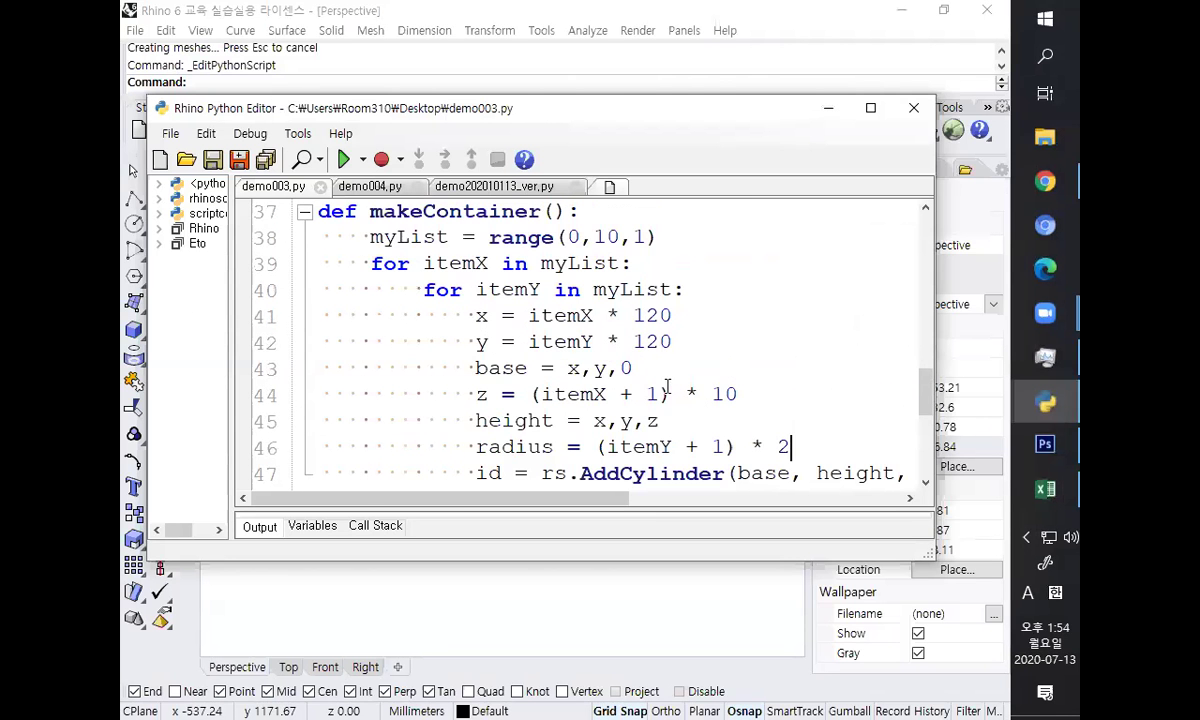
{"action": "left_click", "coordinate": [492, 400]}
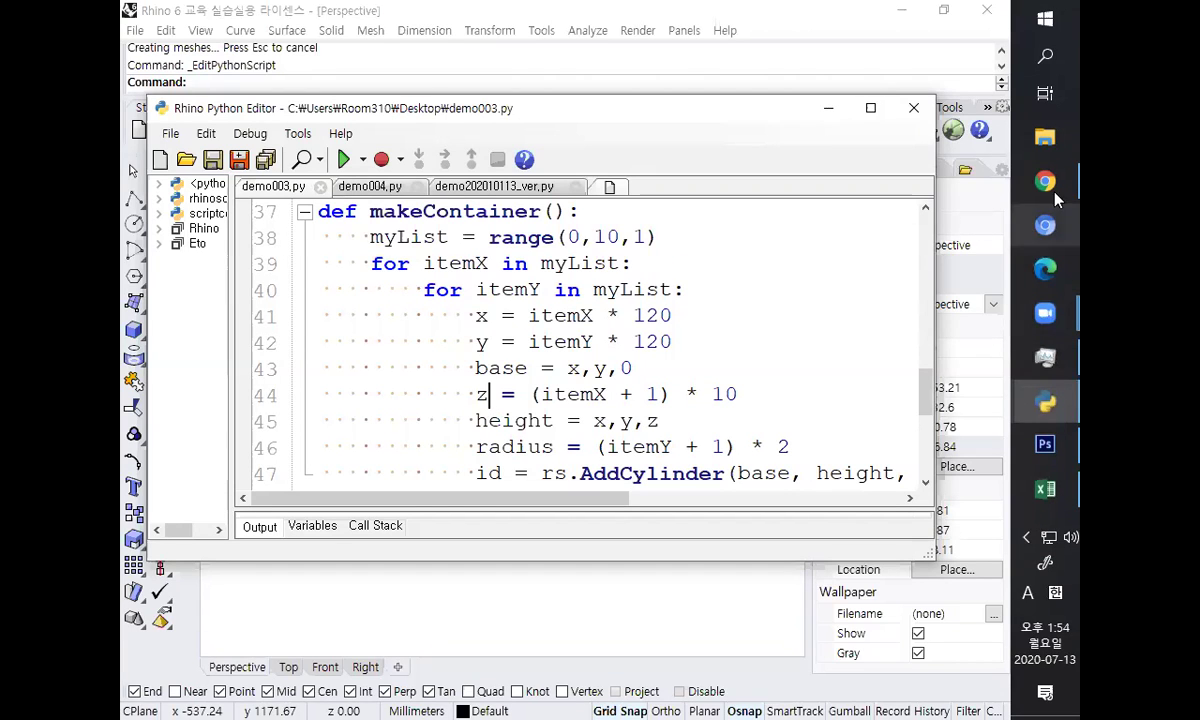
{"action": "left_click", "coordinate": [1045, 489]}
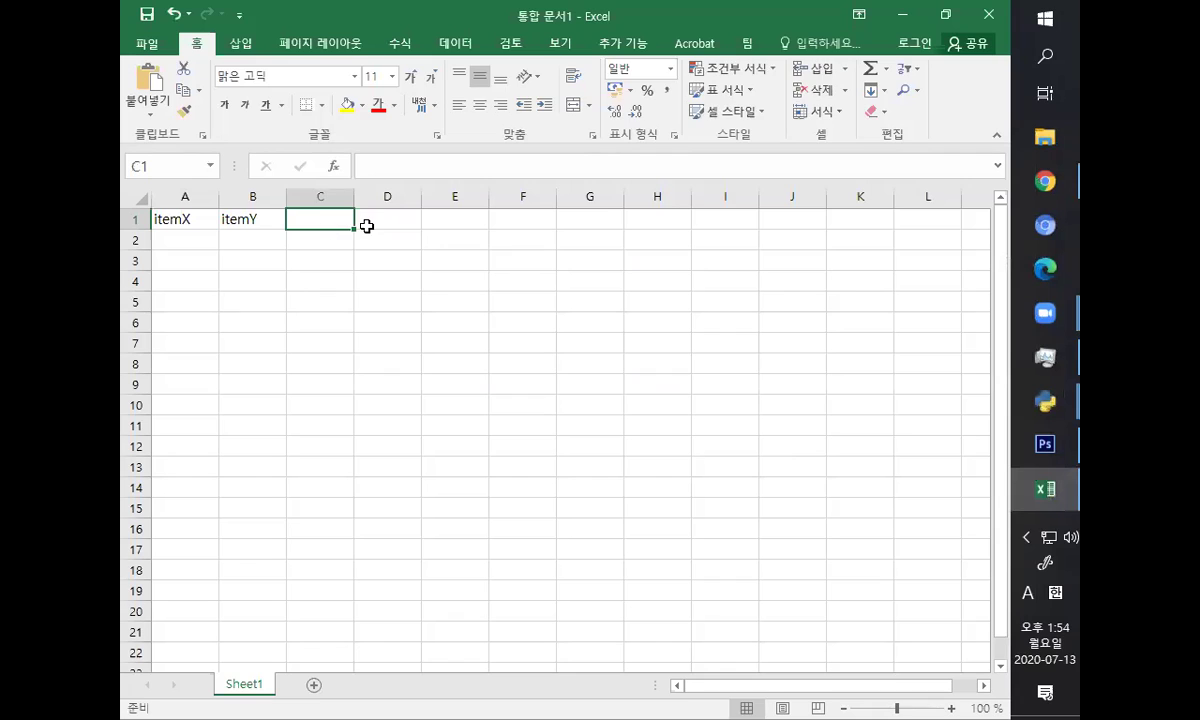
{"action": "type", "text": "z"}
{"action": "key", "text": "Tab"}
{"action": "type", "text": "radius"}
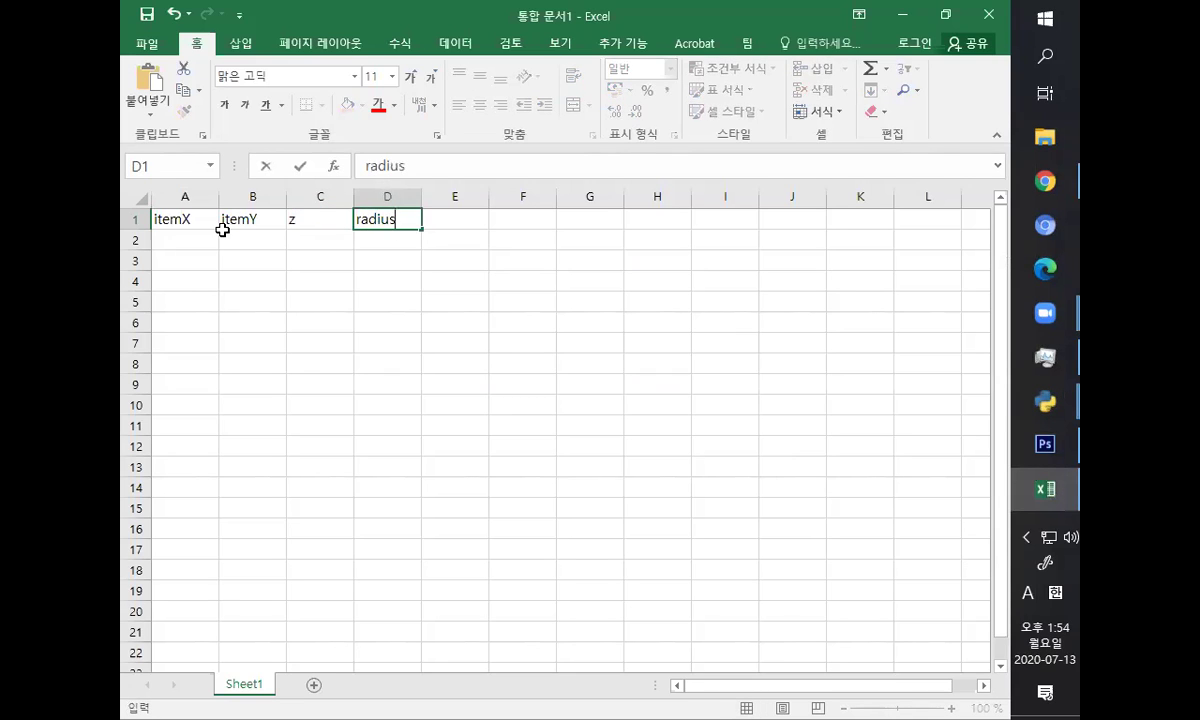
{"action": "key", "text": "Return"}
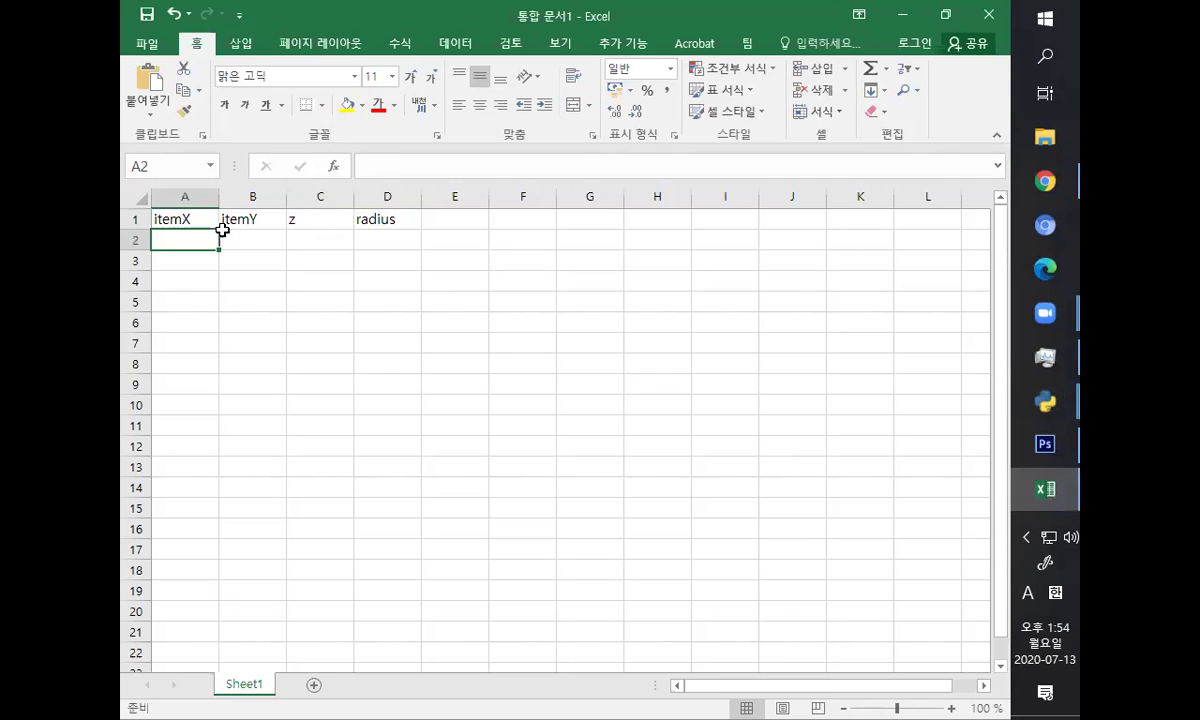
- Enter 0 in A2 and B2 as starting values, and the formula =A2 in A3
{"action": "type", "text": "0"}
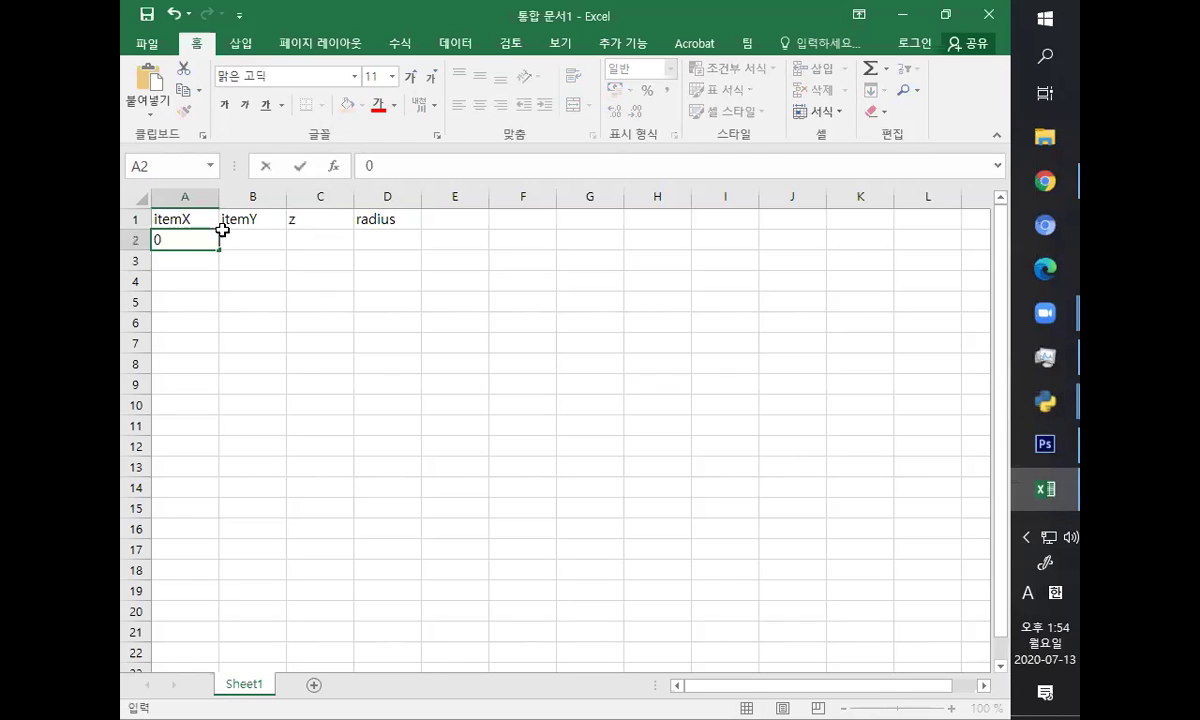
{"action": "key", "text": "Tab"}
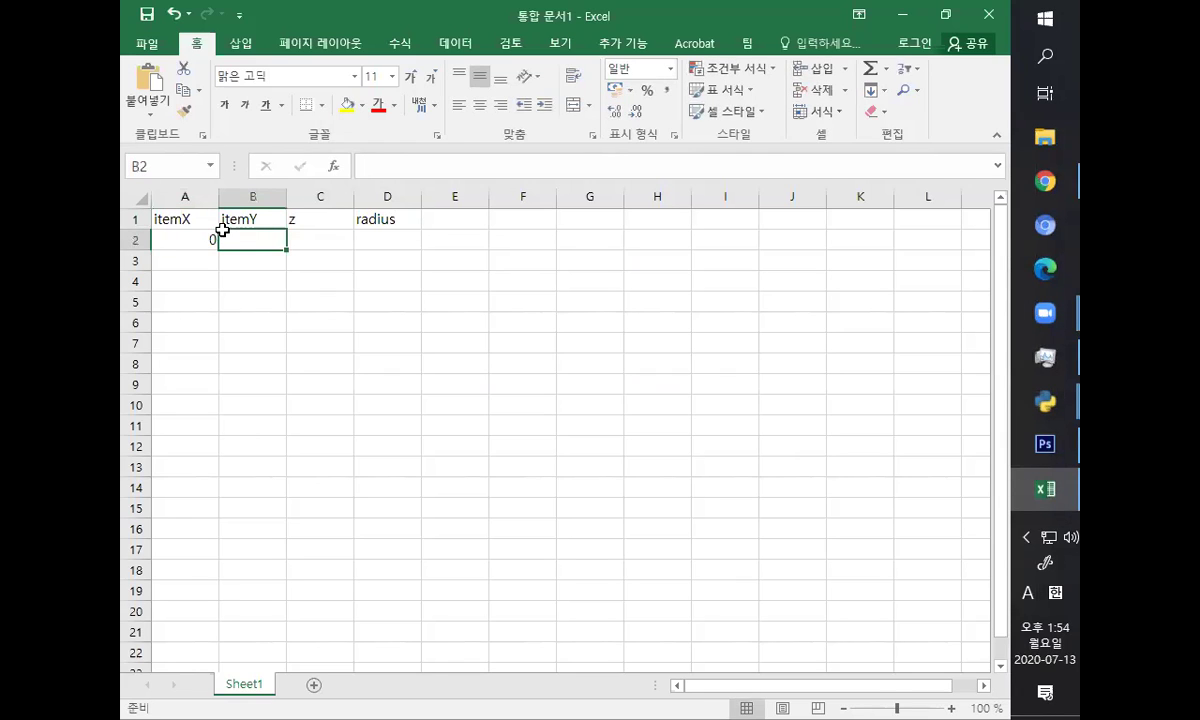
{"action": "type", "text": "0"}
{"action": "key", "text": "Return"}
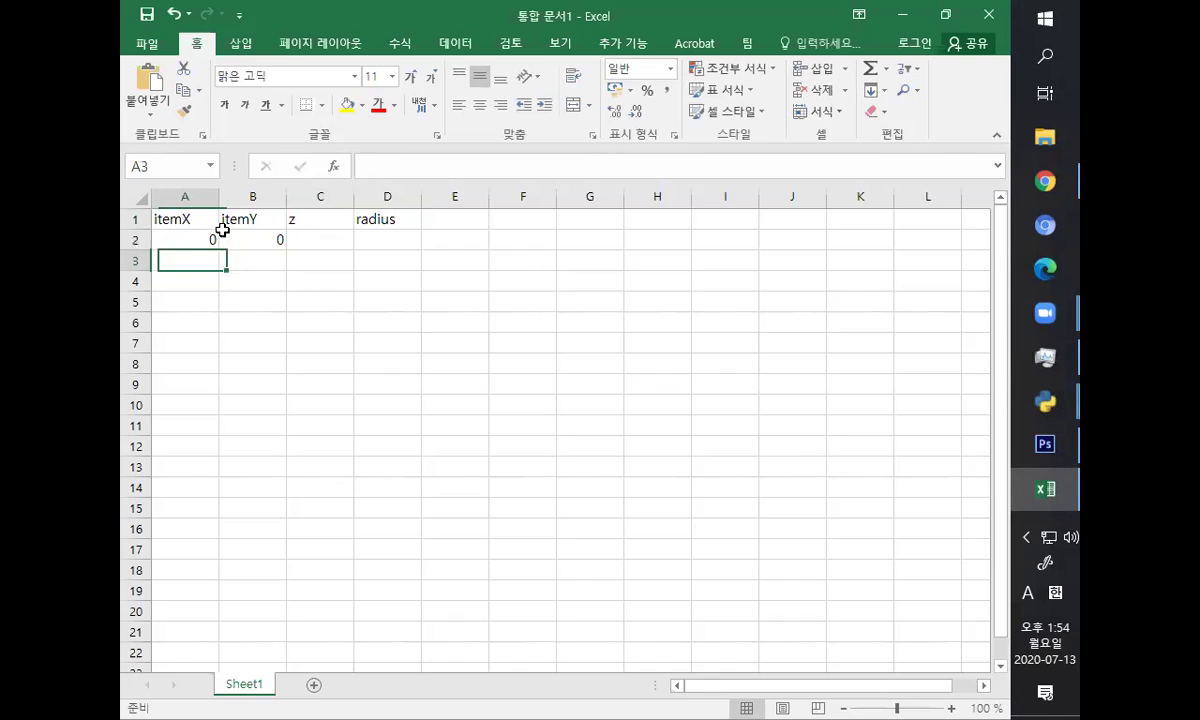
{"action": "type", "text": "="}
{"action": "key", "text": "Up"}
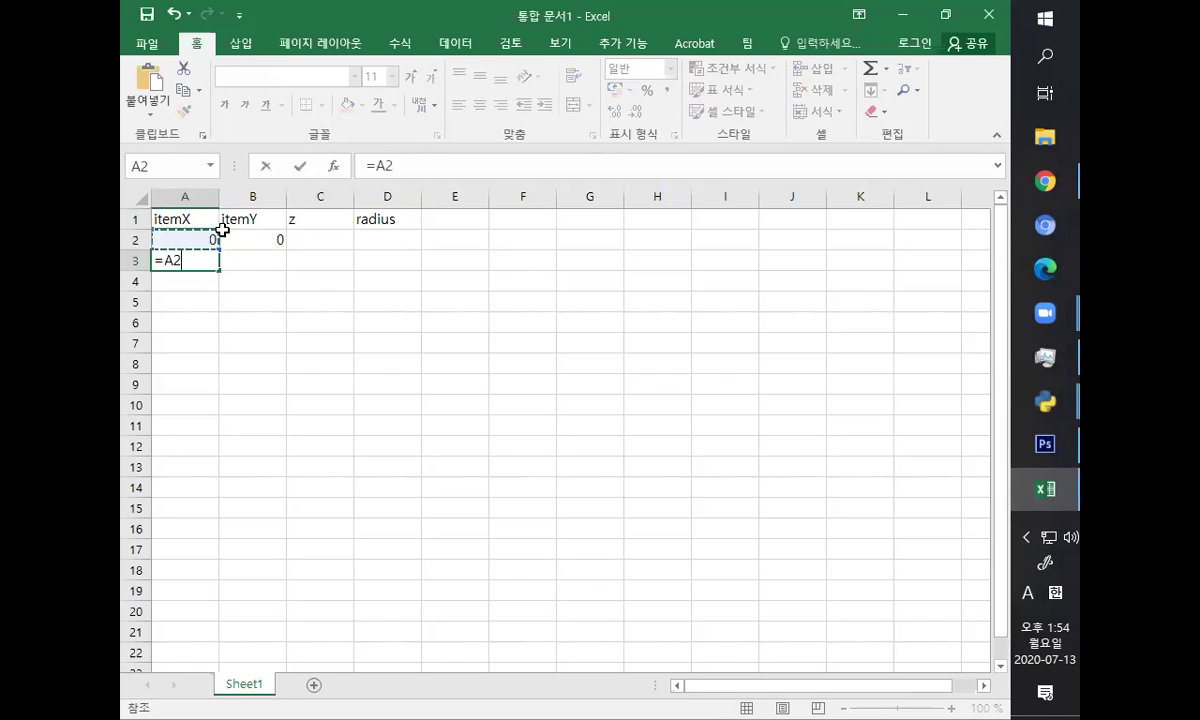
{"action": "key", "text": "Return"}
{"action": "key", "text": "Up"}
{"action": "key", "text": "Right"}
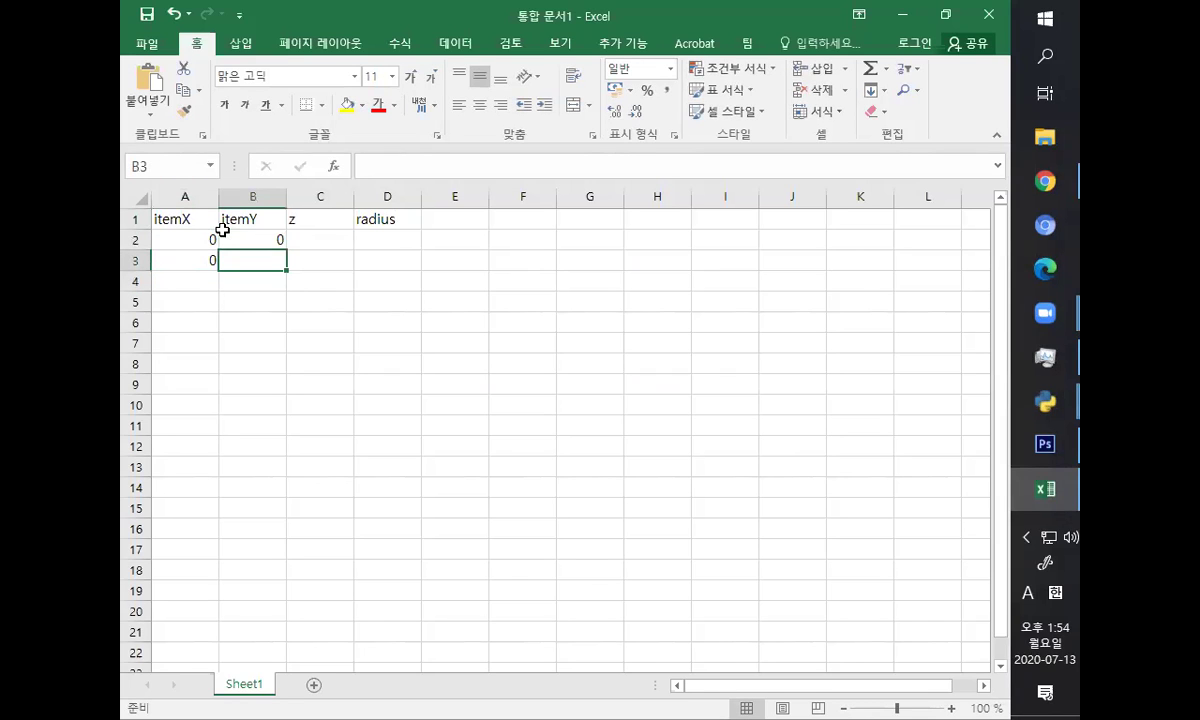
{"action": "key", "text": "Up"}
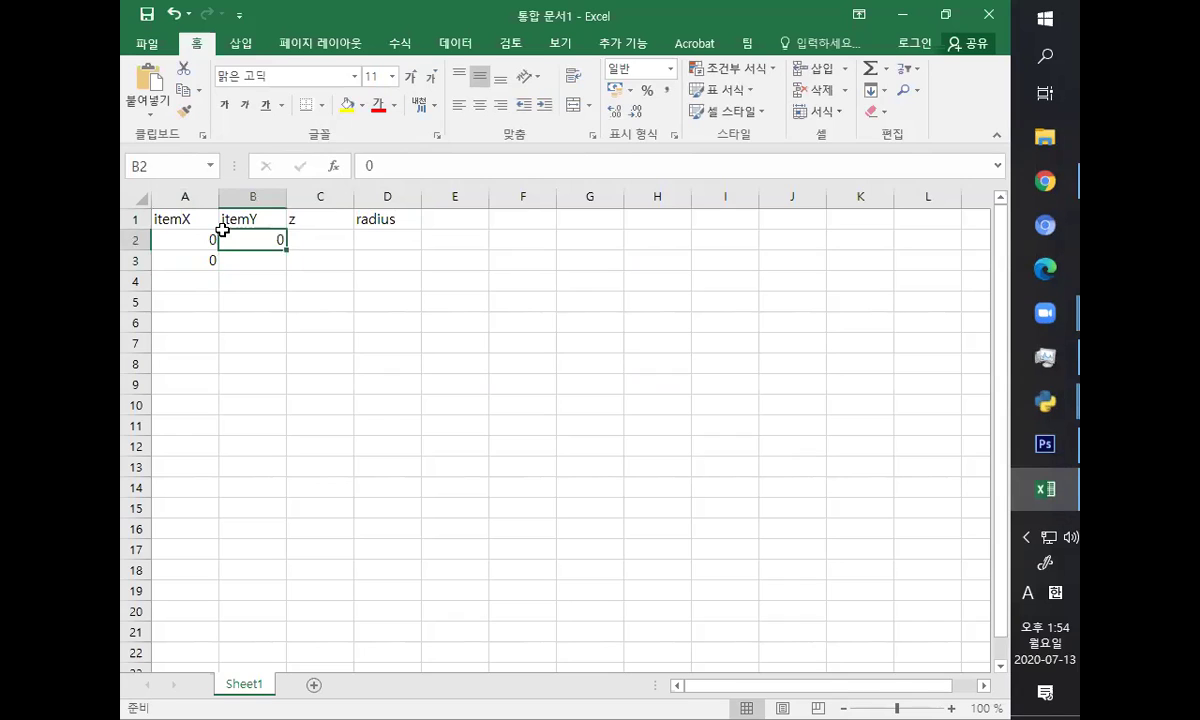
{"action": "type", "text": "+1"}
{"action": "key", "text": "Return"}
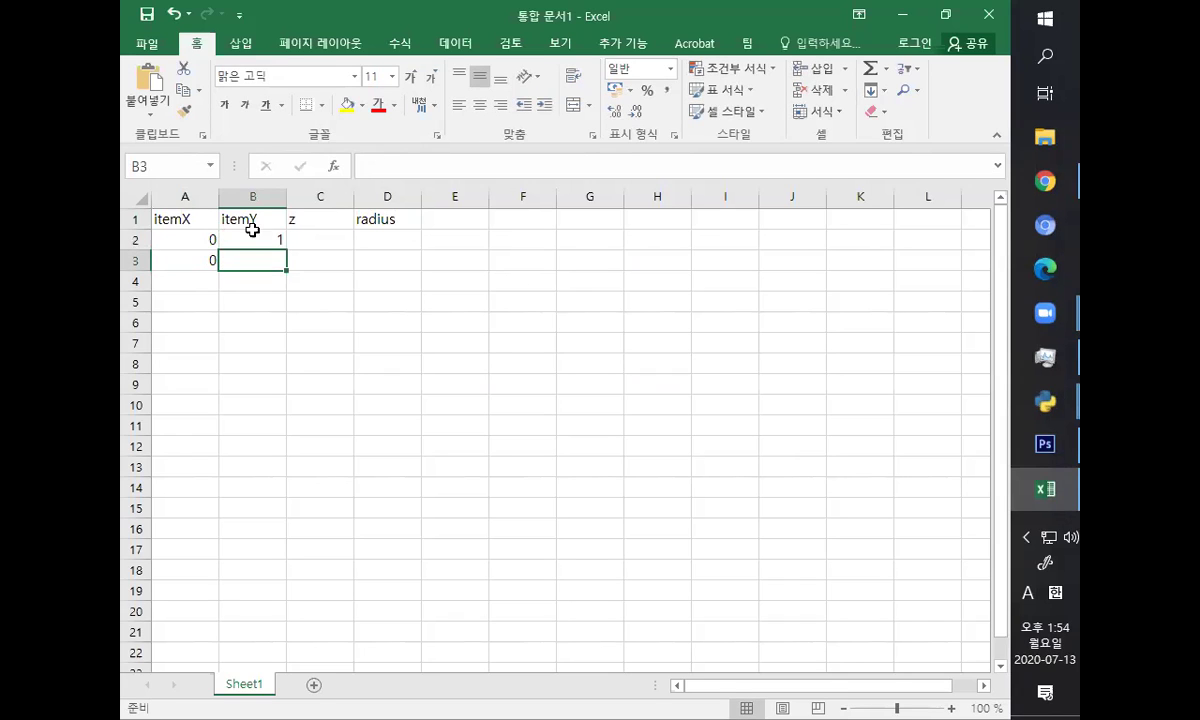
{"action": "left_click", "coordinate": [260, 239]}
{"action": "type", "text": "0"}
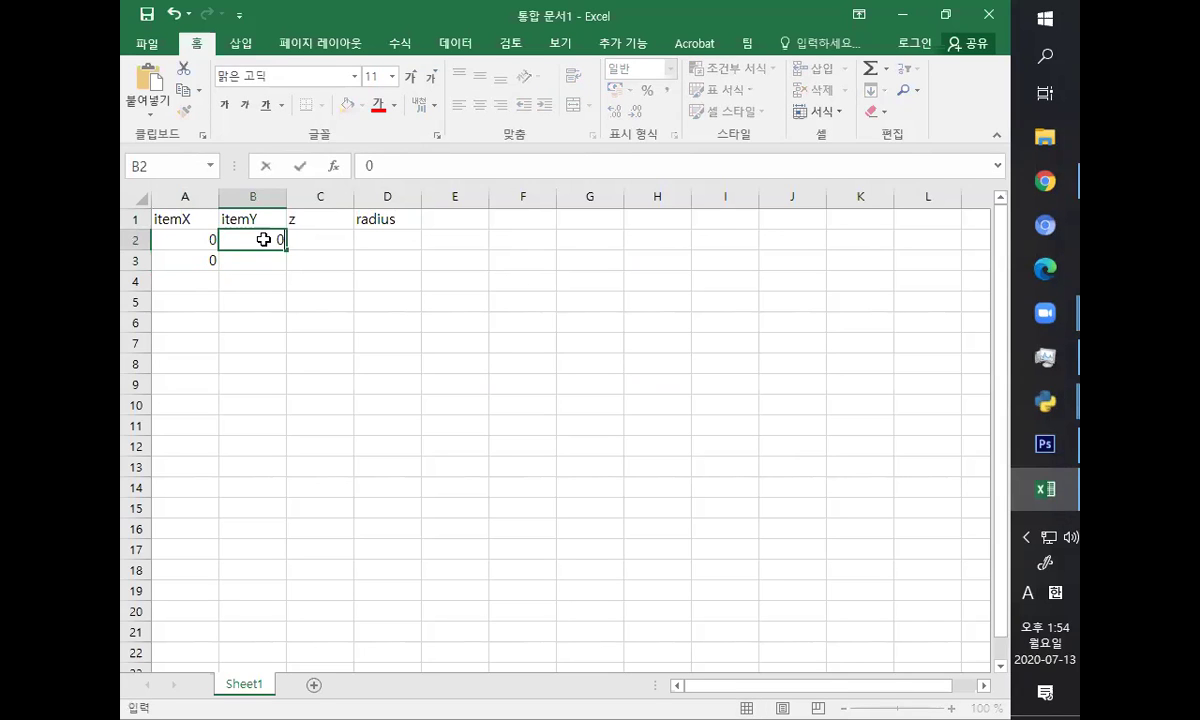
{"action": "key", "text": "Return"}
- Enter =B2+1 in B3 and fill the row 3 itemX and itemY formulas down to row 17
{"action": "type", "text": "="}
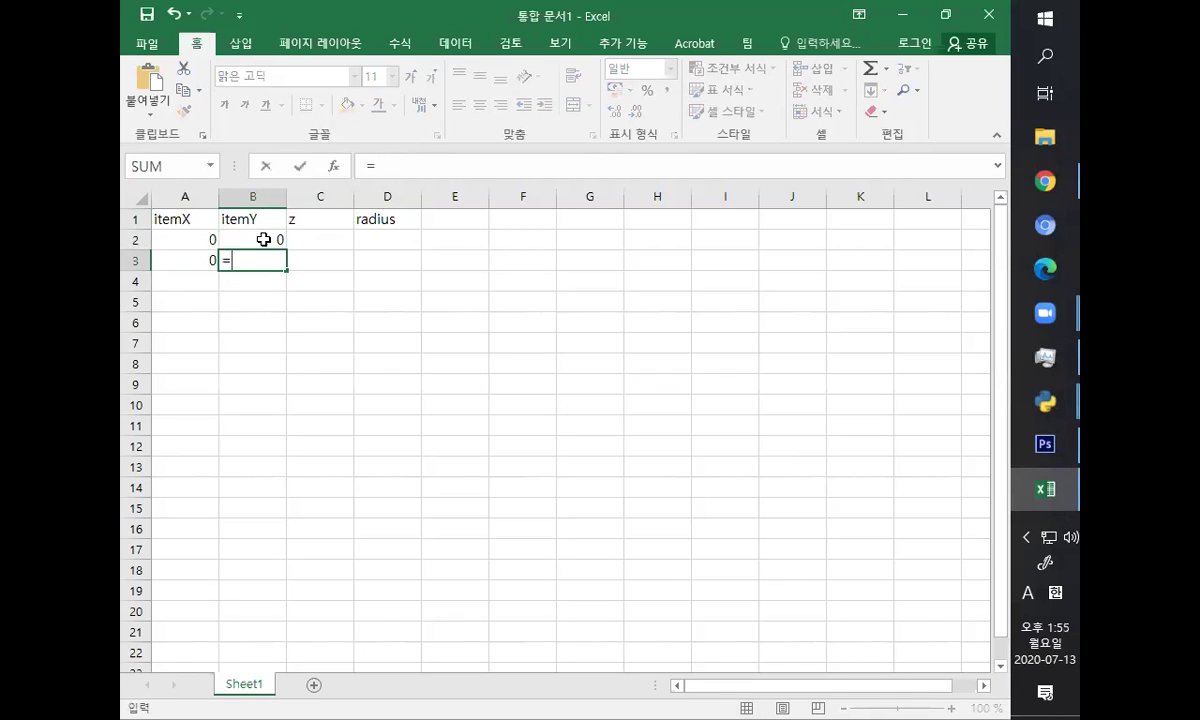
{"action": "left_click", "coordinate": [263, 239]}
{"action": "type", "text": "+1"}
{"action": "key", "text": "Return"}
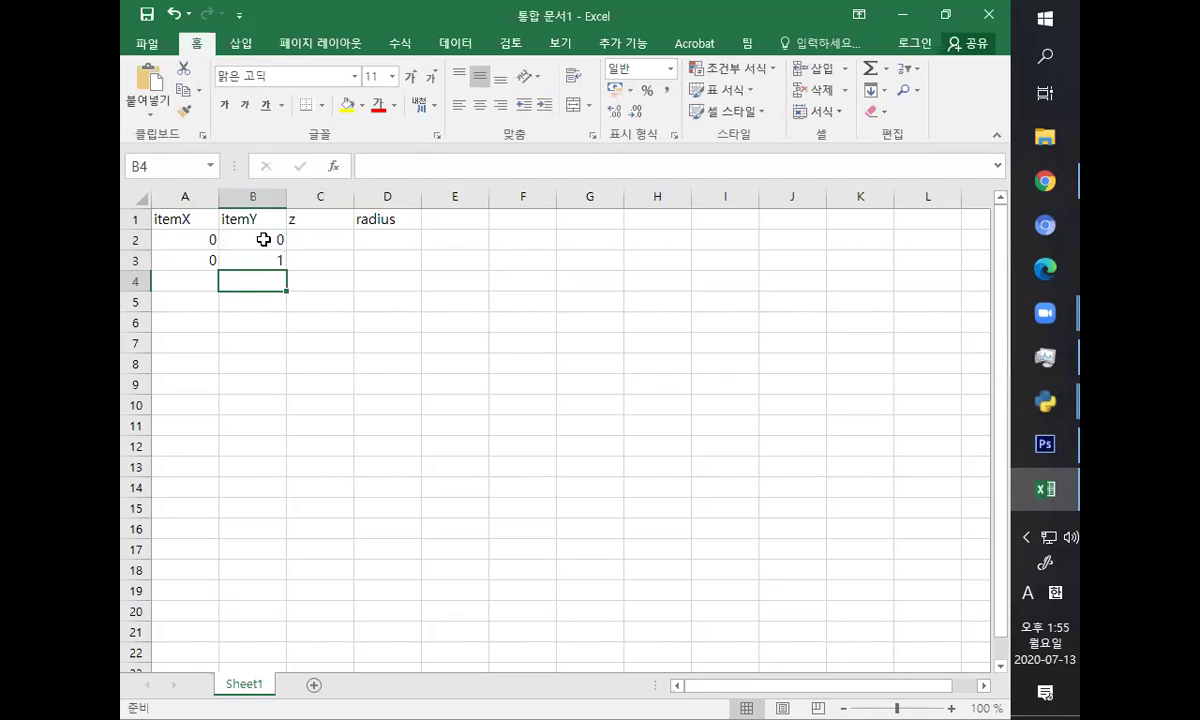
{"action": "left_click_drag", "start_coordinate": [200, 260], "coordinate": [342, 490]}
{"action": "left_click_drag", "start_coordinate": [200, 446], "coordinate": [258, 568]}
- Begin the next loop cycle in row 12 by making A12 one more than the itemX above and setting B12 to =0
{"action": "left_click", "coordinate": [198, 444]}
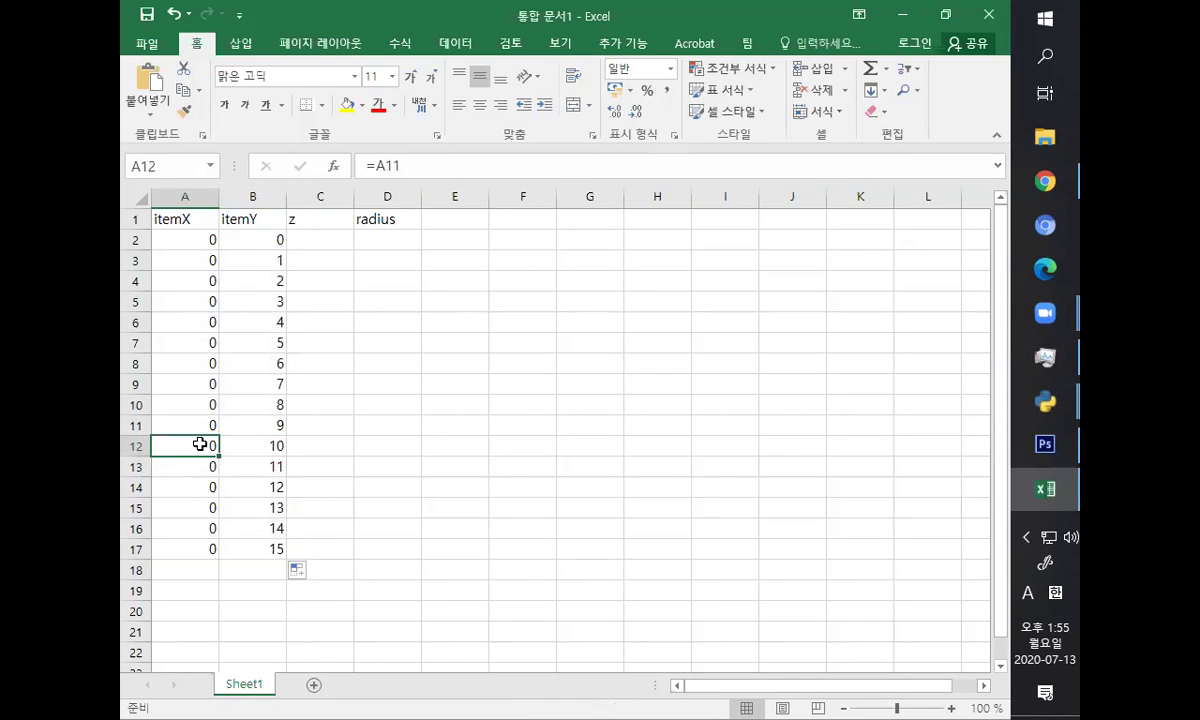
{"action": "type", "text": "="}
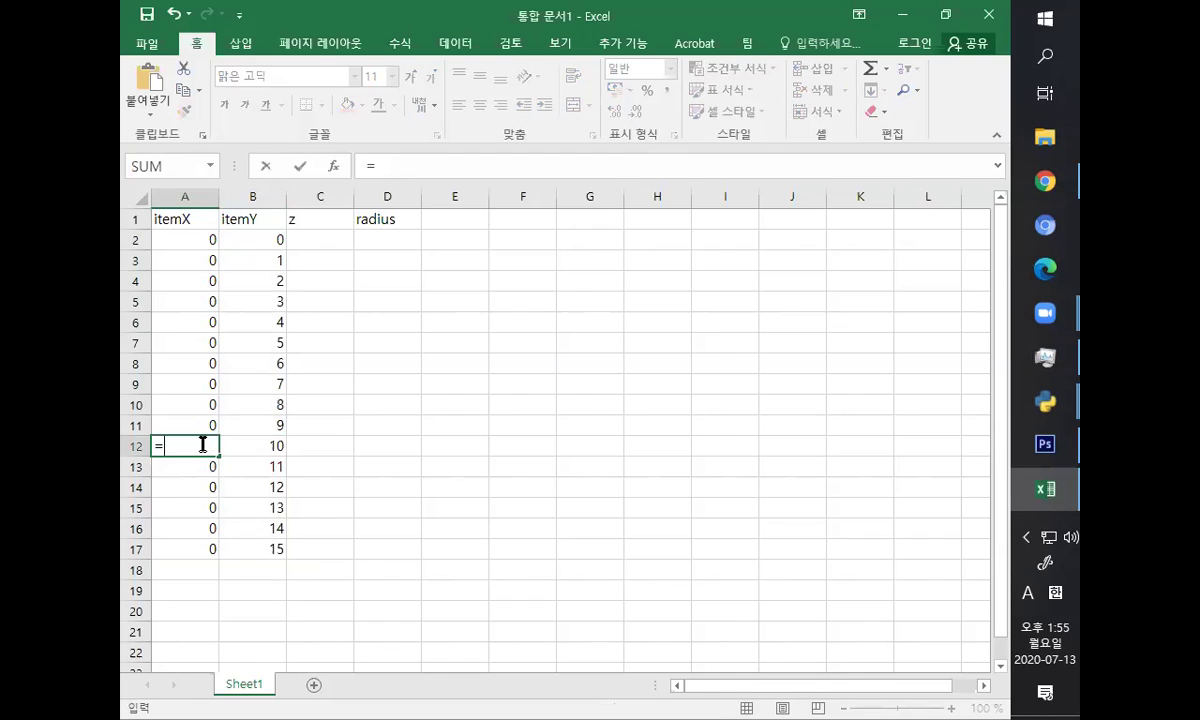
{"action": "type", "text": "+1"}
{"action": "key", "text": "Return"}
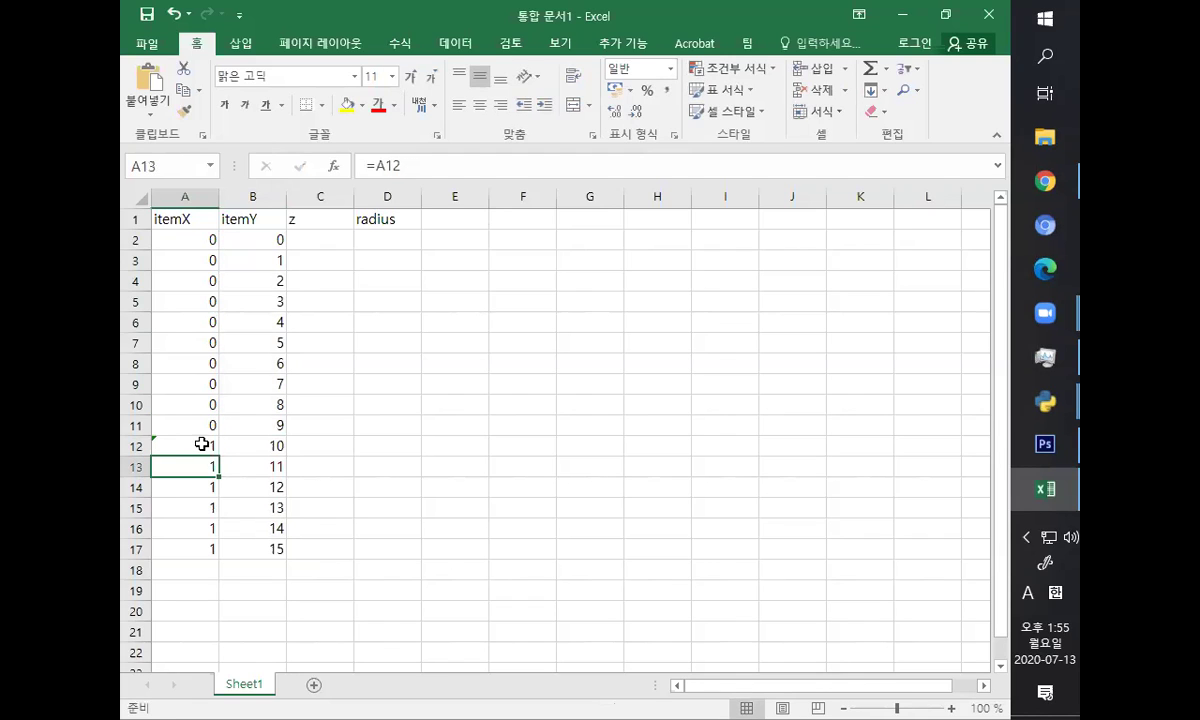
{"action": "left_click", "coordinate": [233, 446]}
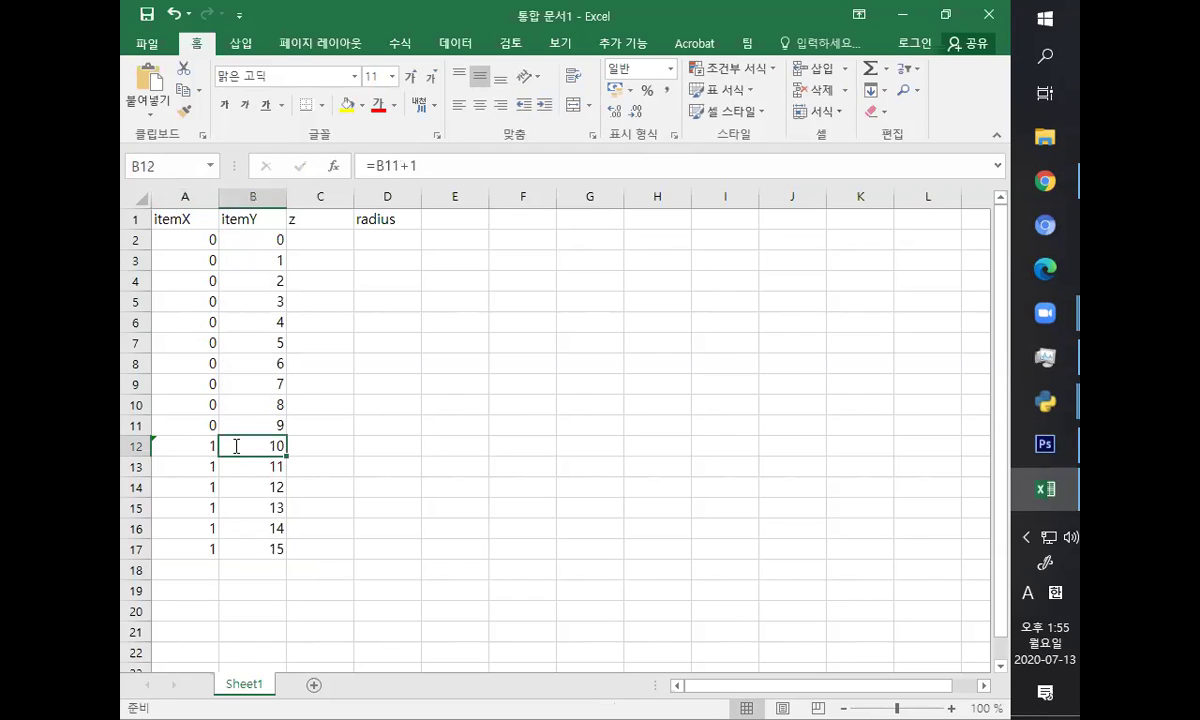
{"action": "type", "text": "="}
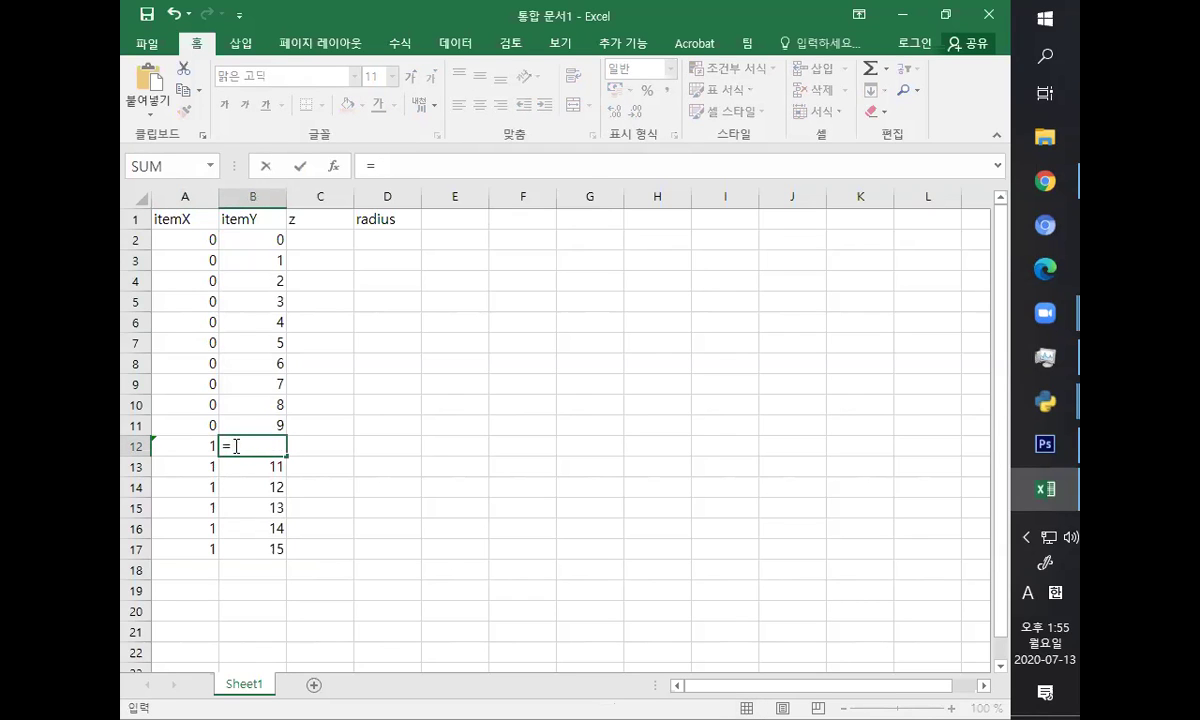
{"action": "type", "text": "0"}
{"action": "key", "text": "Return"}
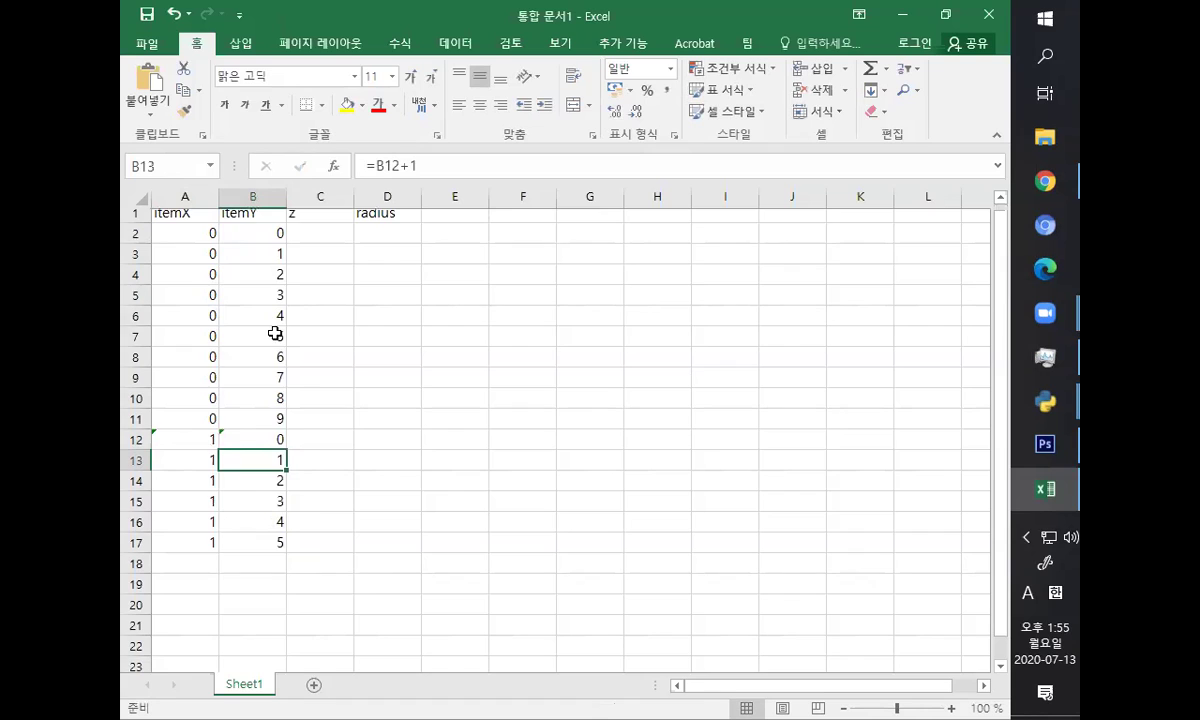
- Extend the itemX and itemY formulas from row 17 down to row 33, and select cell A22
{"action": "scroll", "coordinate": [260, 370], "scroll_direction": "down", "scroll_amount": 2}
{"action": "left_click_drag", "start_coordinate": [205, 425], "coordinate": [272, 540]}
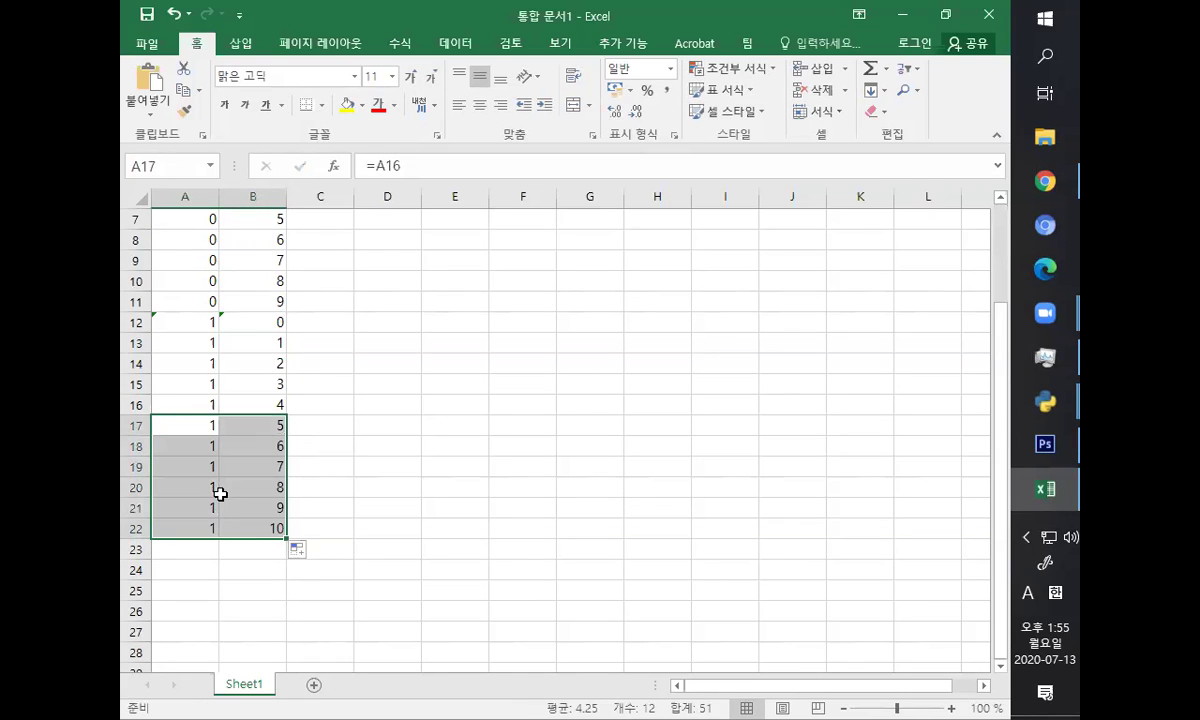
{"action": "left_click", "coordinate": [198, 527]}
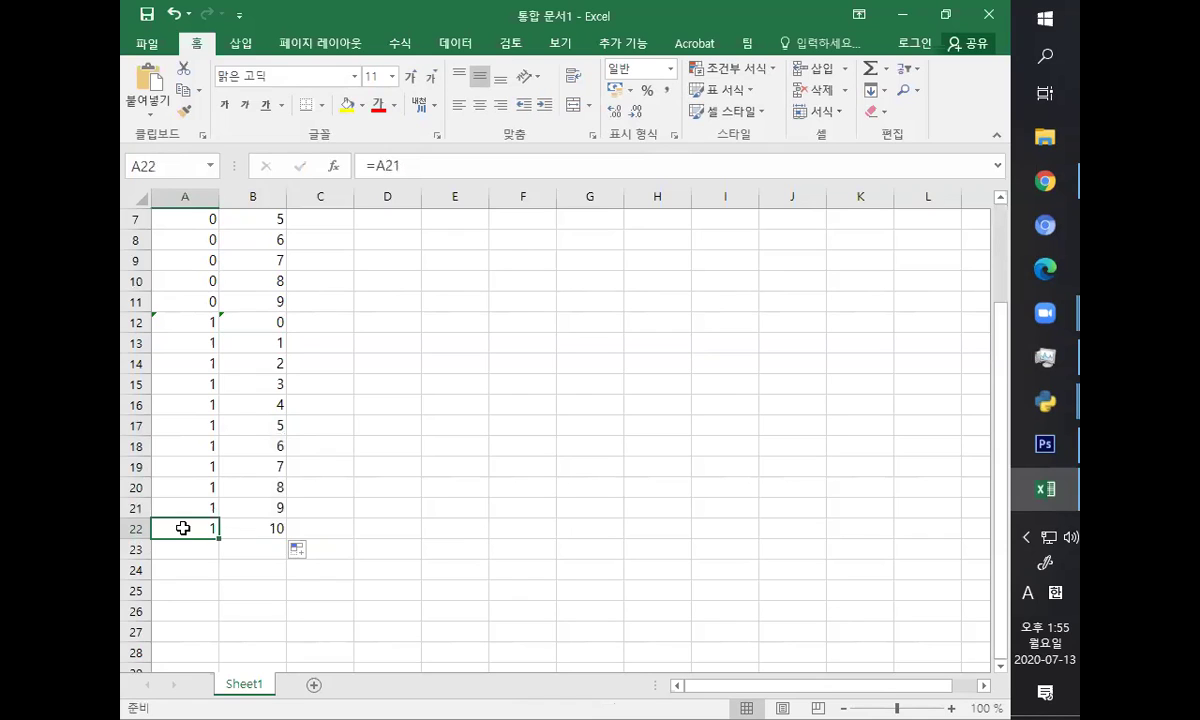
{"action": "mouse_move", "coordinate": [200, 528]}
{"action": "left_mouse_down"}
{"action": "mouse_move", "coordinate": [285, 543]}
{"action": "mouse_move", "coordinate": [276, 659]}
{"action": "mouse_move", "coordinate": [211, 458]}
{"action": "left_mouse_up"}
{"action": "left_click", "coordinate": [169, 404]}
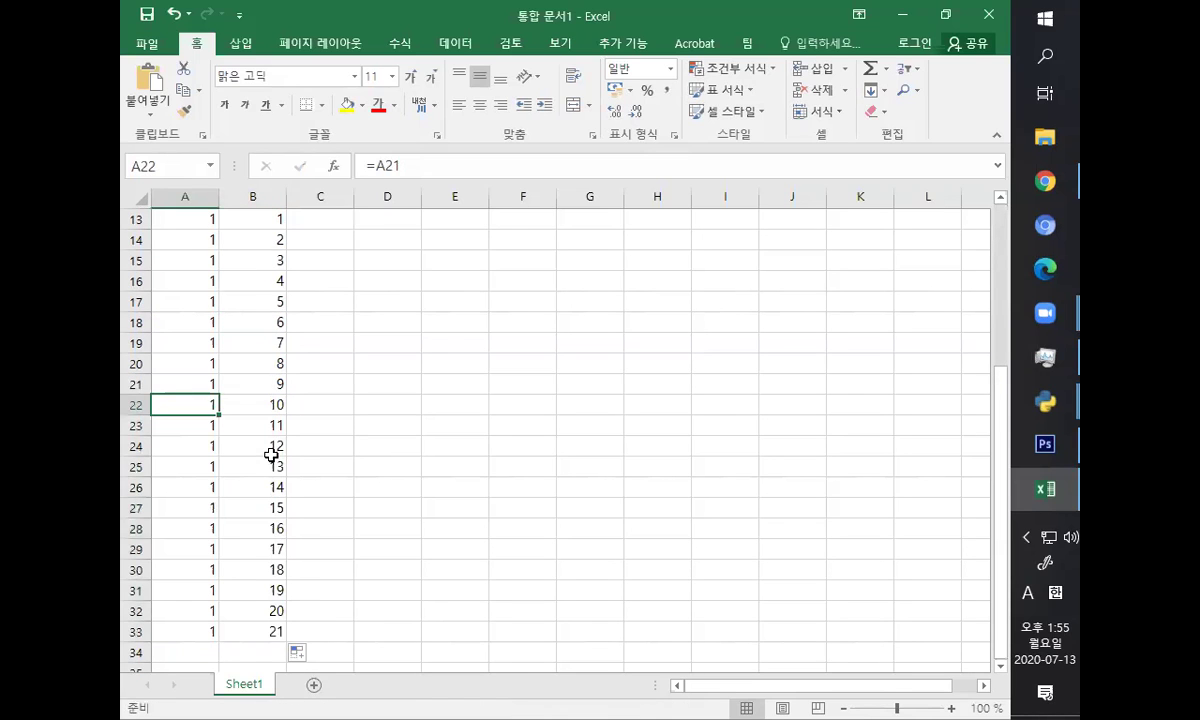
- Begin the third loop cycle in row 22 by setting A22 to =A21+1 and B22 to 0
{"action": "type", "text": "="}
{"action": "key", "text": "Up"}
{"action": "type", "text": "+1"}
{"action": "key", "text": "Return"}
{"action": "key", "text": "Up"}
{"action": "key", "text": "Right"}
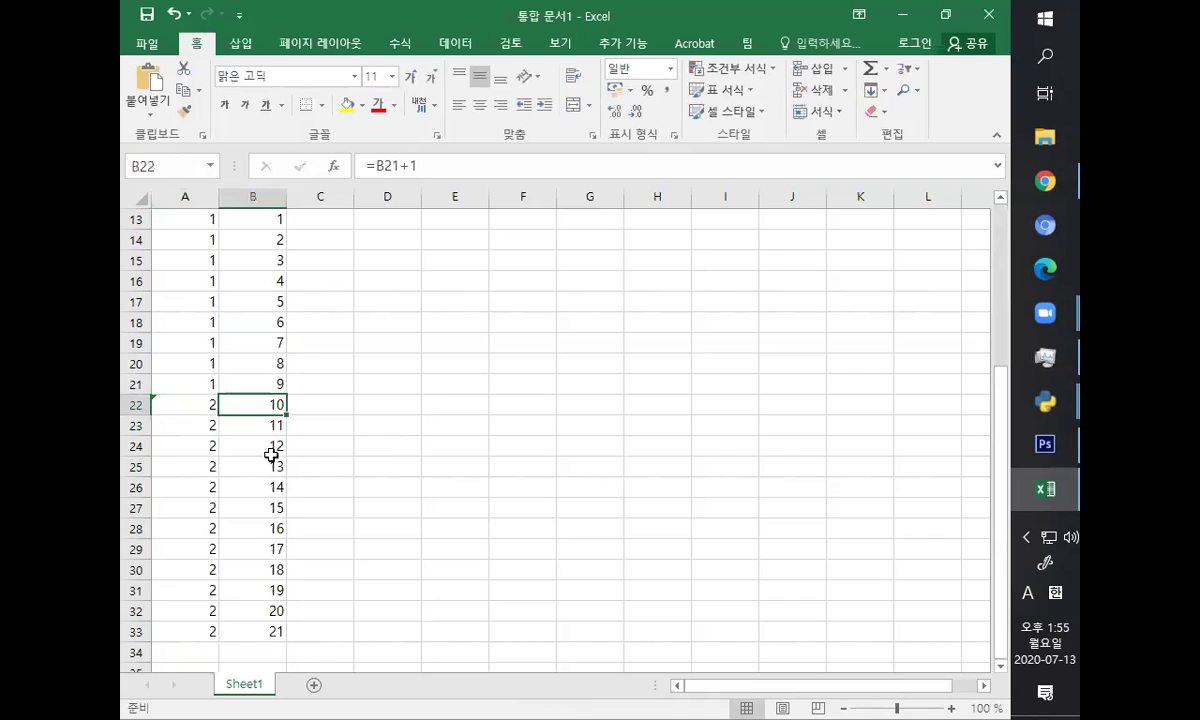
{"action": "type", "text": "0"}
{"action": "key", "text": "Return"}
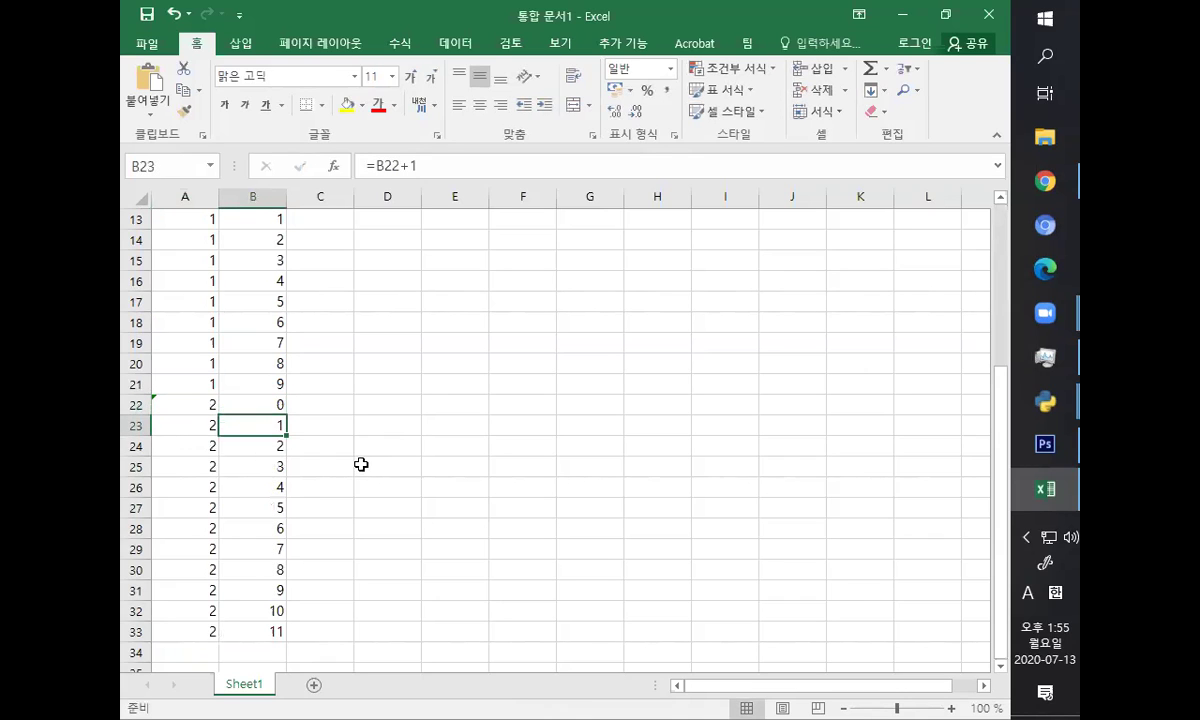
- Review the itemX cycles from row 2, and switch to the Rhino Python Editor to examine how makeContainer calculates z from itemX
{"action": "scroll", "coordinate": [372, 458], "scroll_direction": "up", "scroll_amount": 4}
{"action": "left_click_drag", "start_coordinate": [188, 238], "coordinate": [186, 428]}
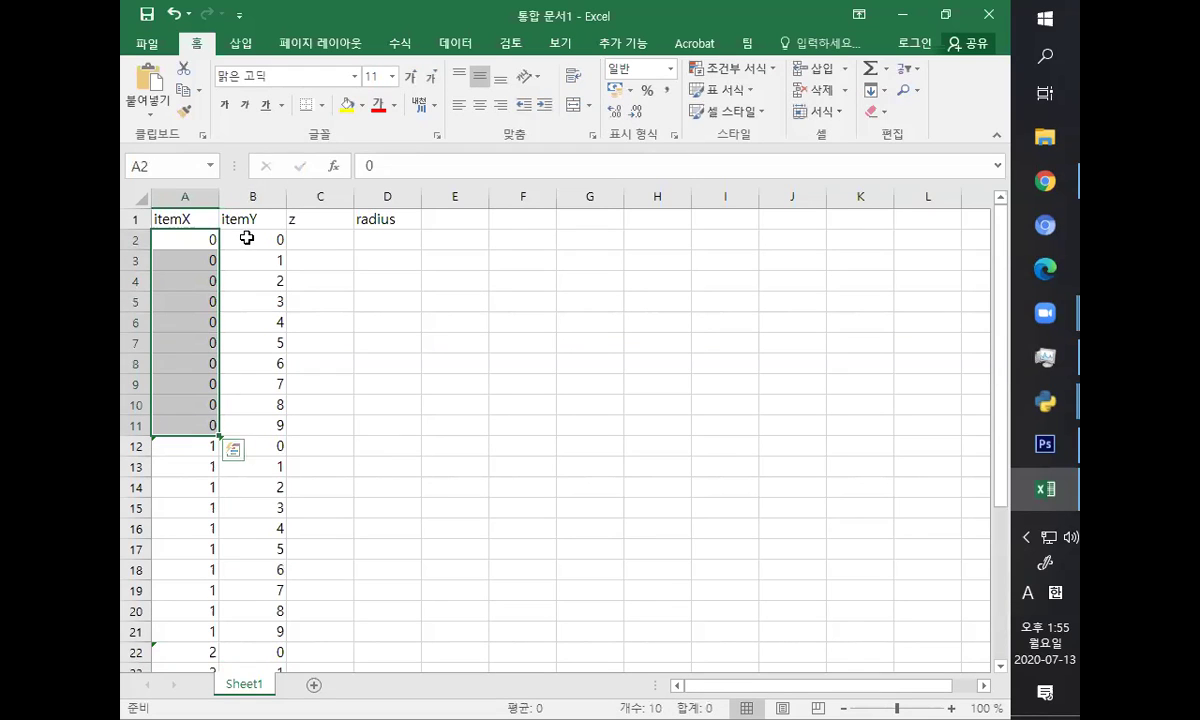
{"action": "left_click", "coordinate": [183, 447]}
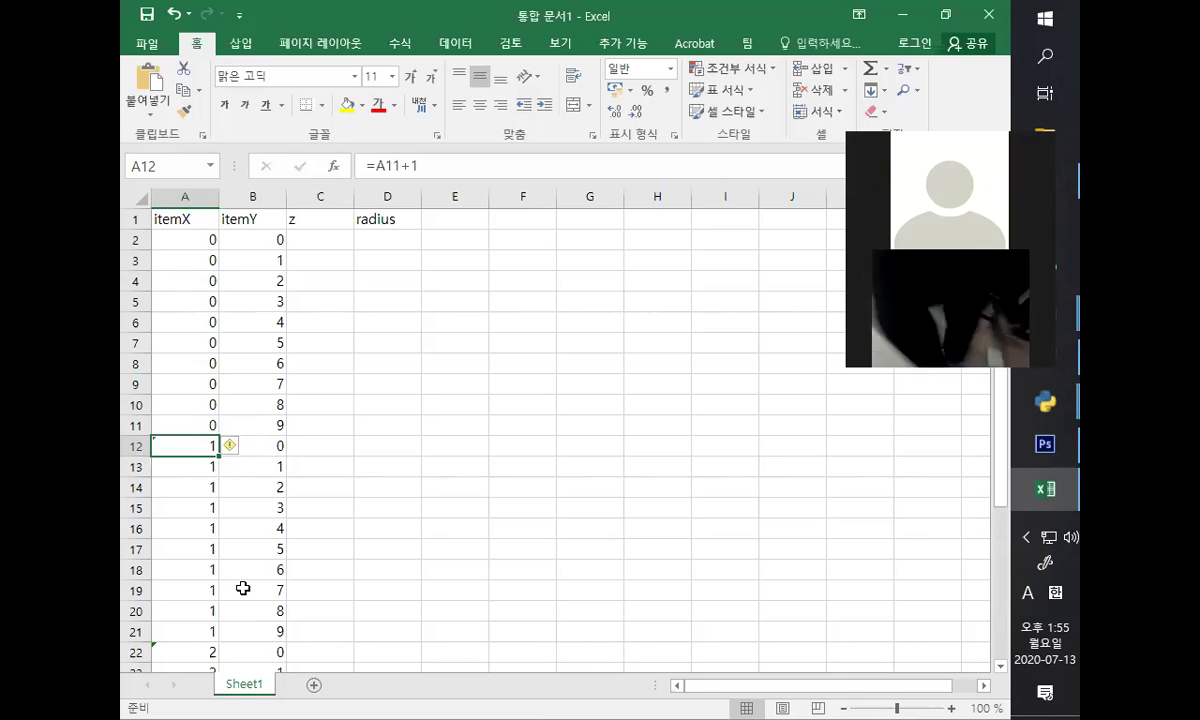
{"action": "left_click", "coordinate": [329, 245]}
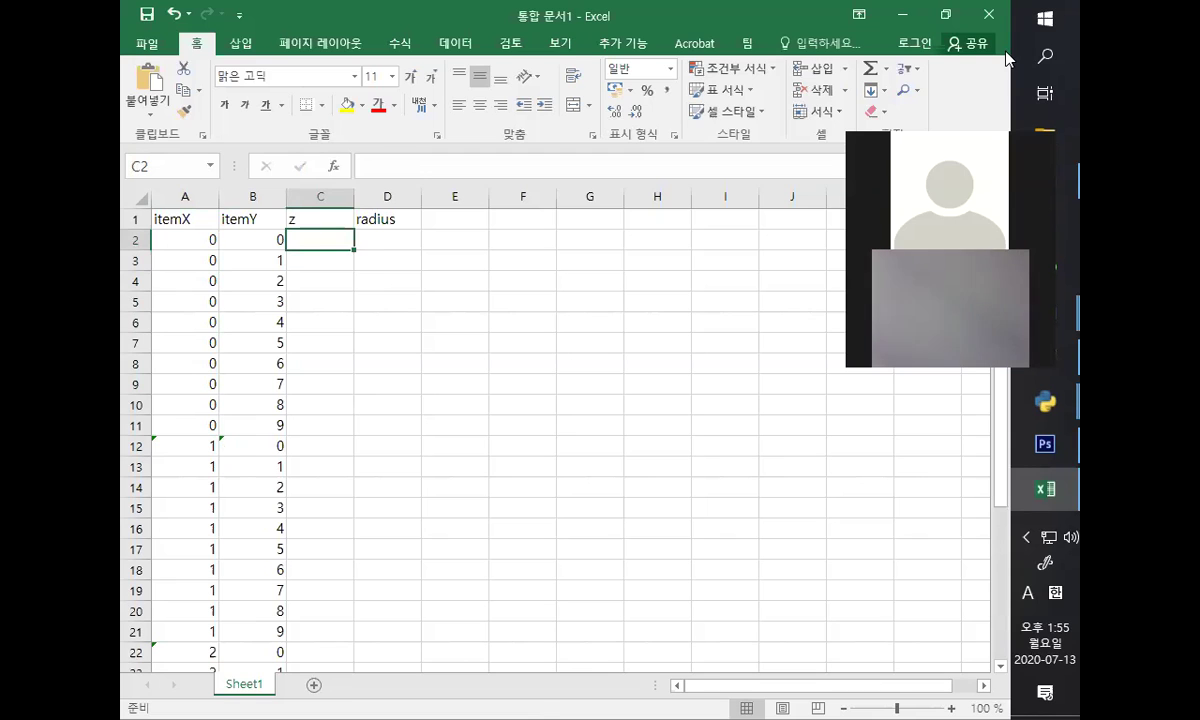
{"action": "left_click", "coordinate": [1045, 402]}
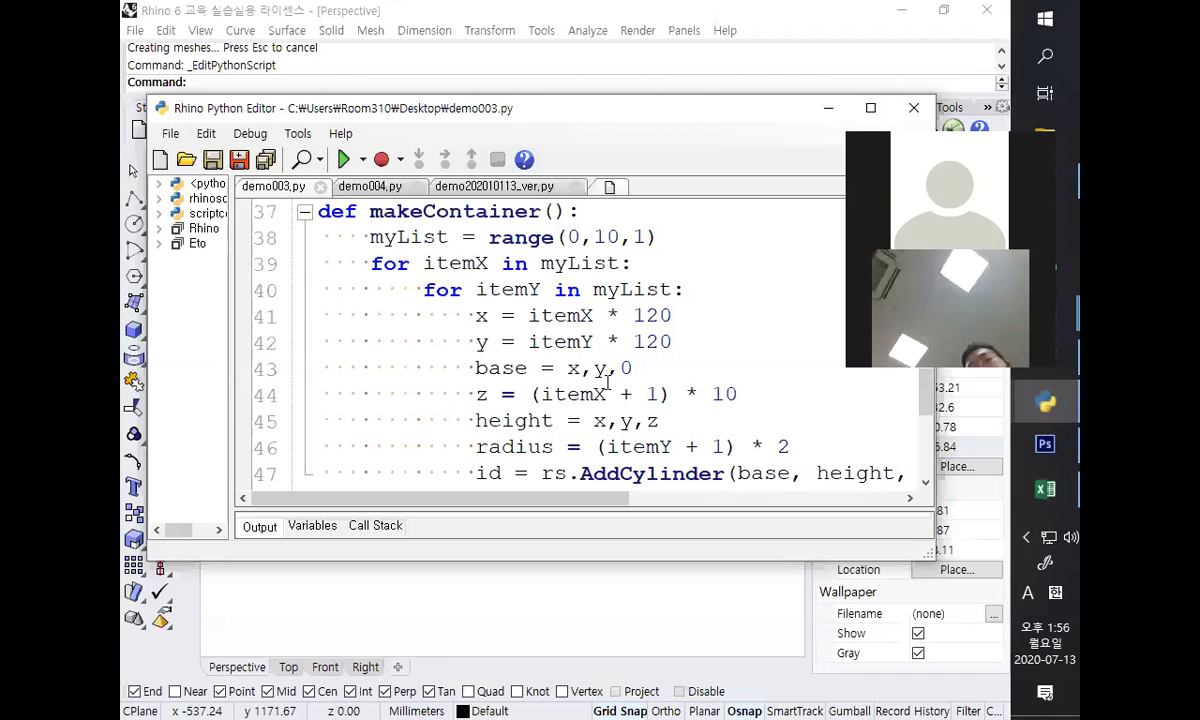
{"action": "left_click", "coordinate": [880, 300]}
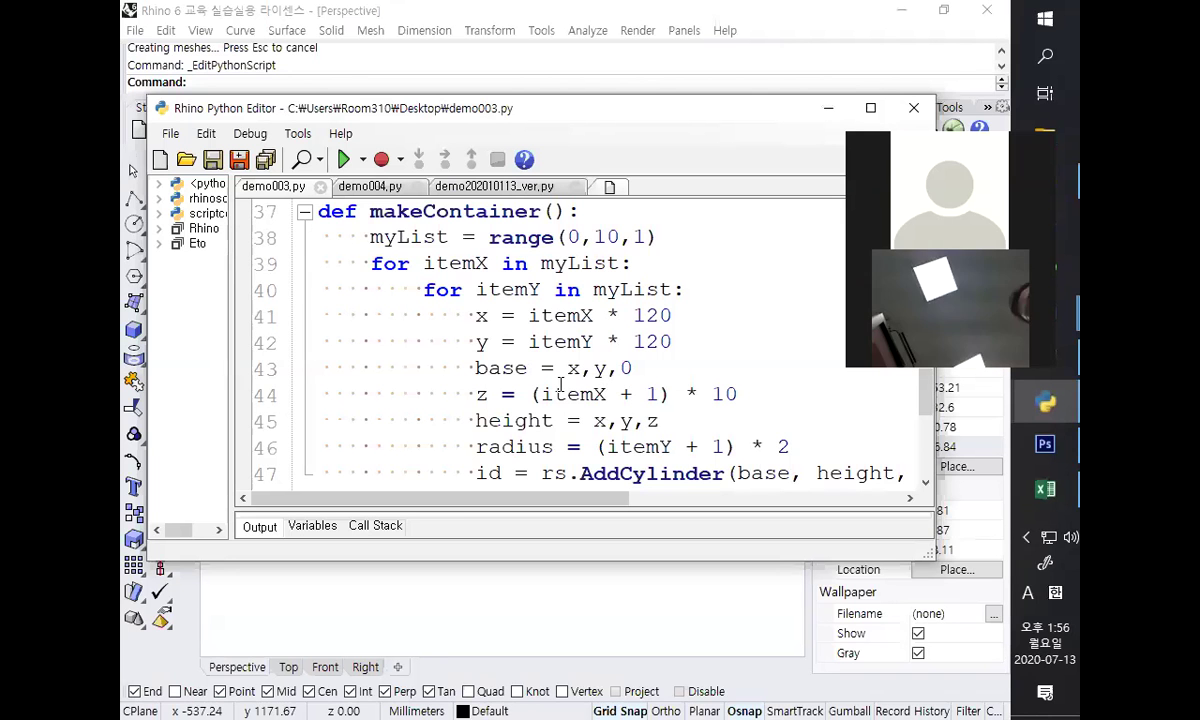
{"action": "left_click_drag", "start_coordinate": [606, 395], "coordinate": [554, 395]}
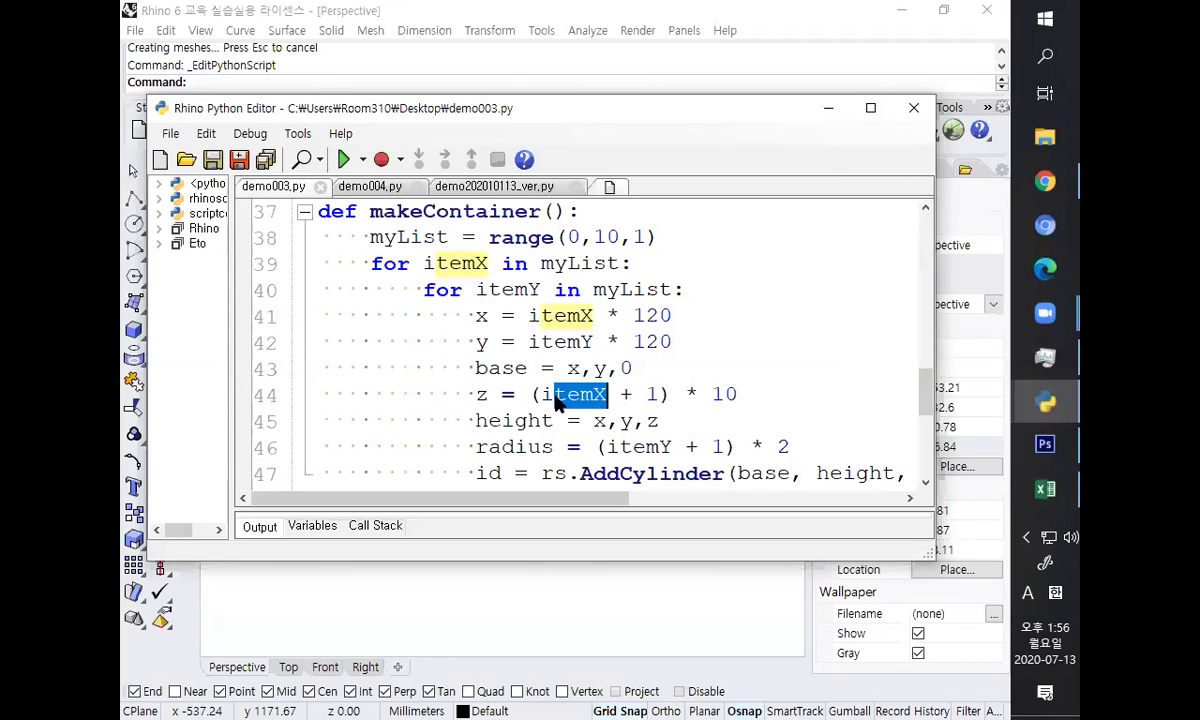
{"action": "left_click", "coordinate": [500, 568]}
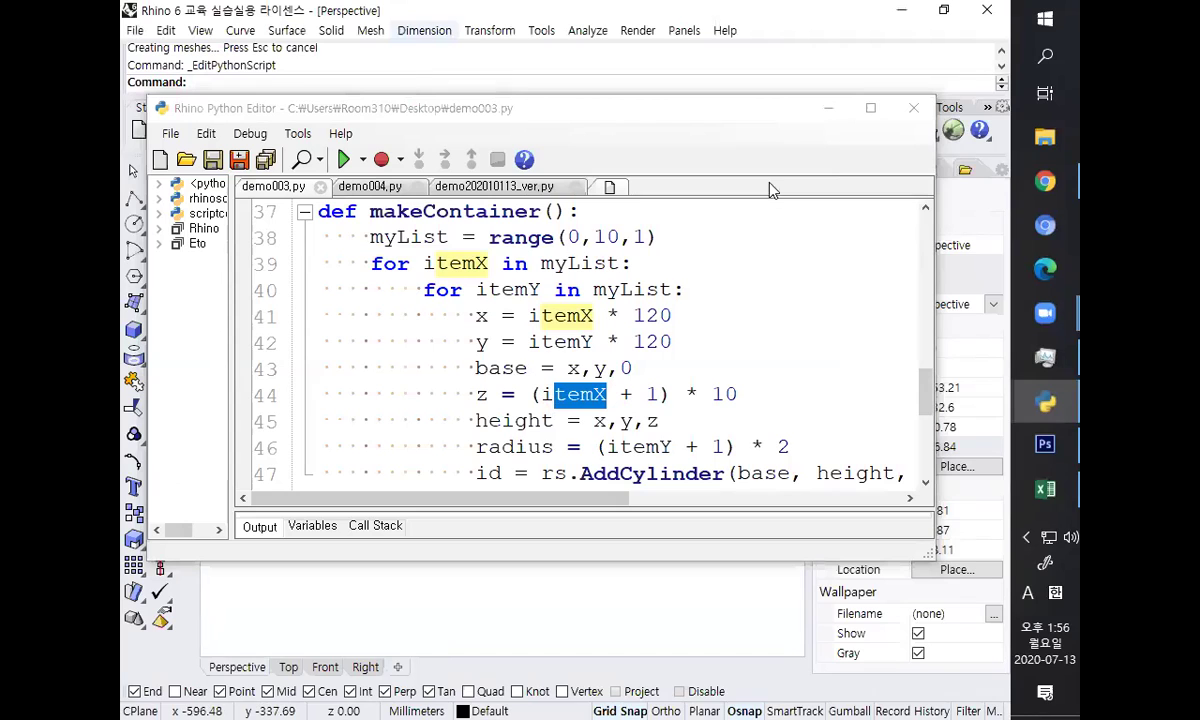
- Switch to Excel and begin a formula in C2 under the z heading
{"action": "left_click", "coordinate": [1045, 489]}
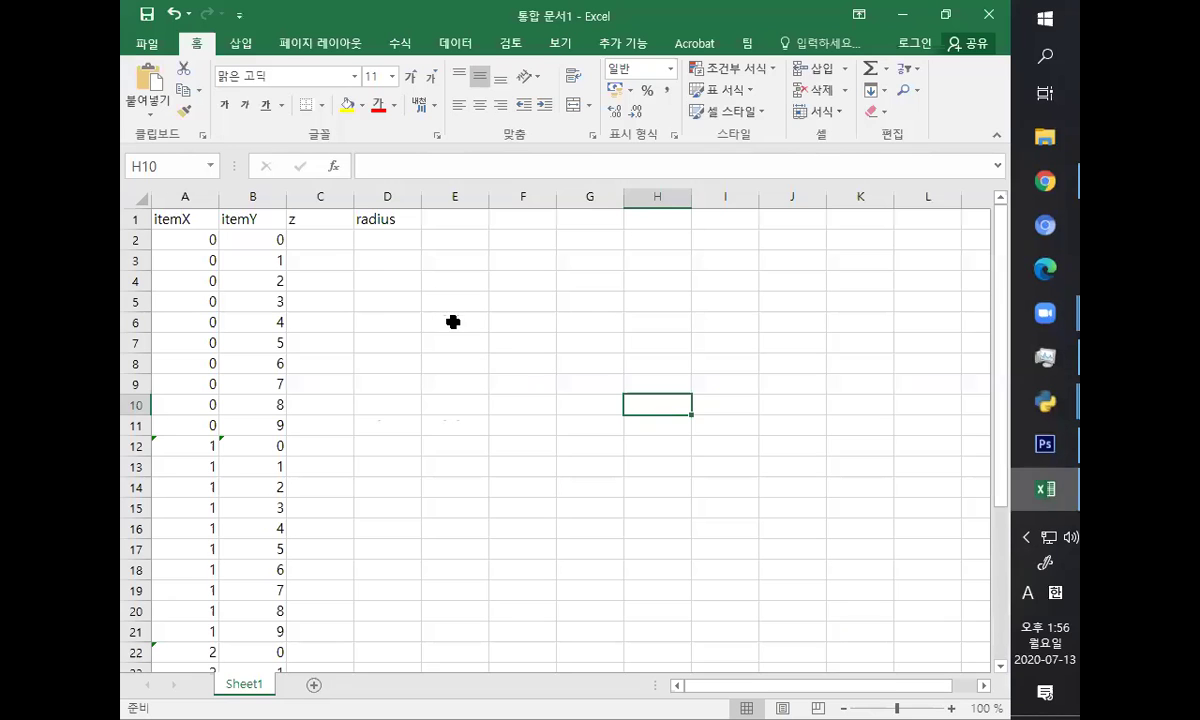
{"action": "left_click", "coordinate": [320, 239]}
{"action": "type", "text": "="}
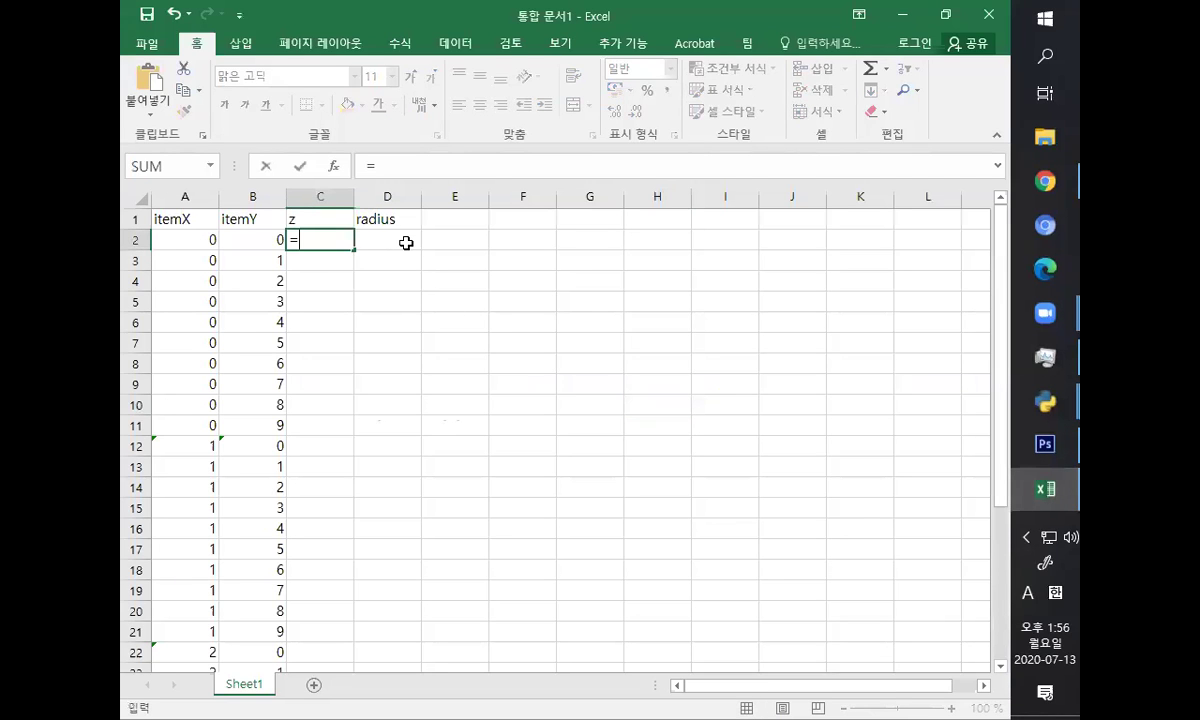
{"action": "key", "text": "Left"}
{"action": "key", "text": "Left"}
{"action": "type", "text": "*"}
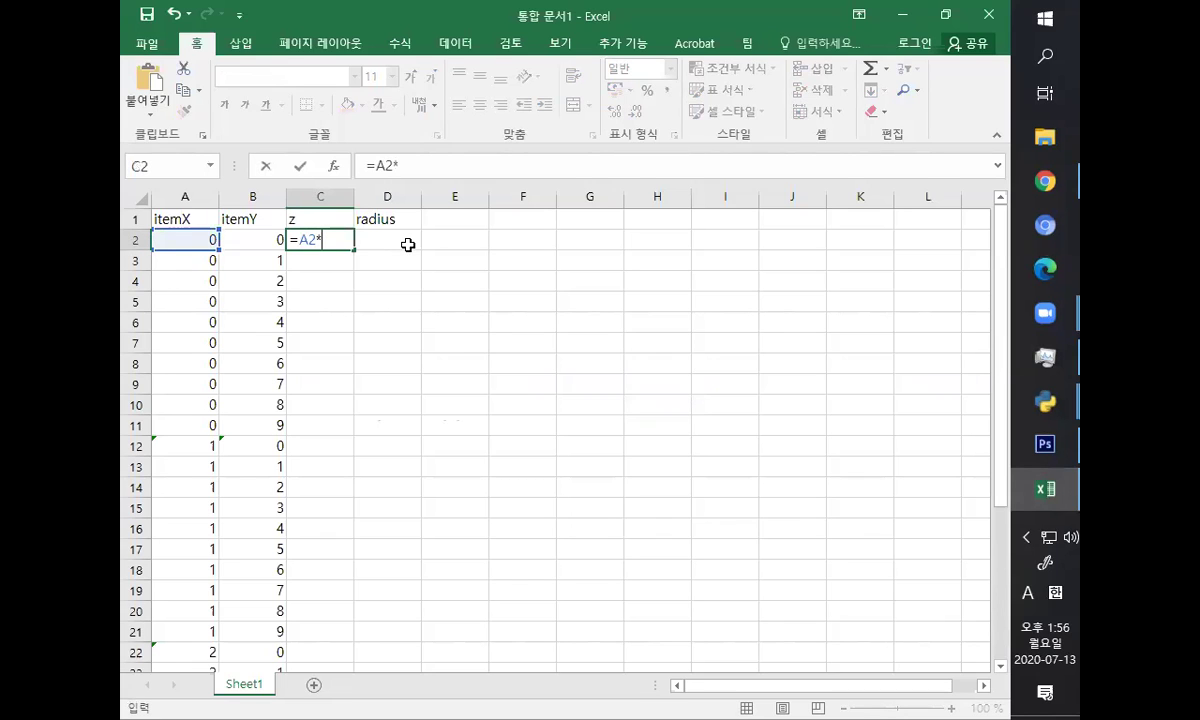
{"action": "key", "text": "BackSpace"}
{"action": "key", "text": "BackSpace"}
{"action": "key", "text": "BackSpace"}
- Complete the z formula in C2 as =(A2+1)*10
{"action": "type", "text": "("}
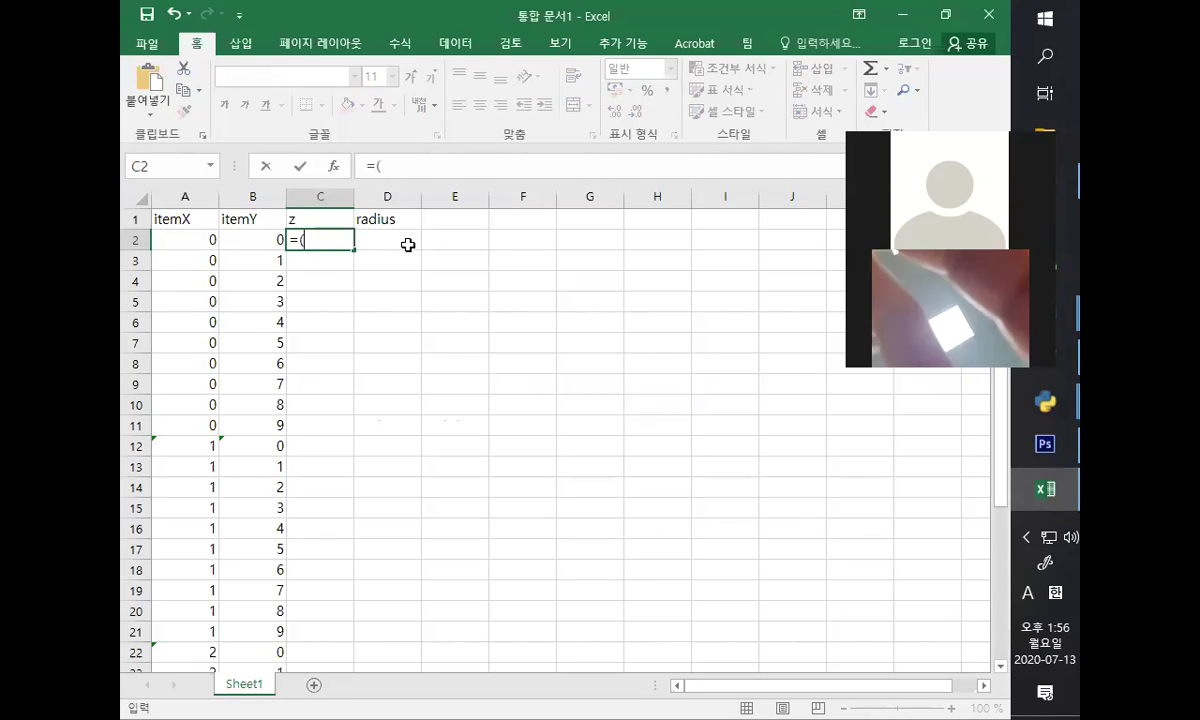
{"action": "key", "text": "Left"}
{"action": "key", "text": "Left"}
{"action": "type", "text": "+"}
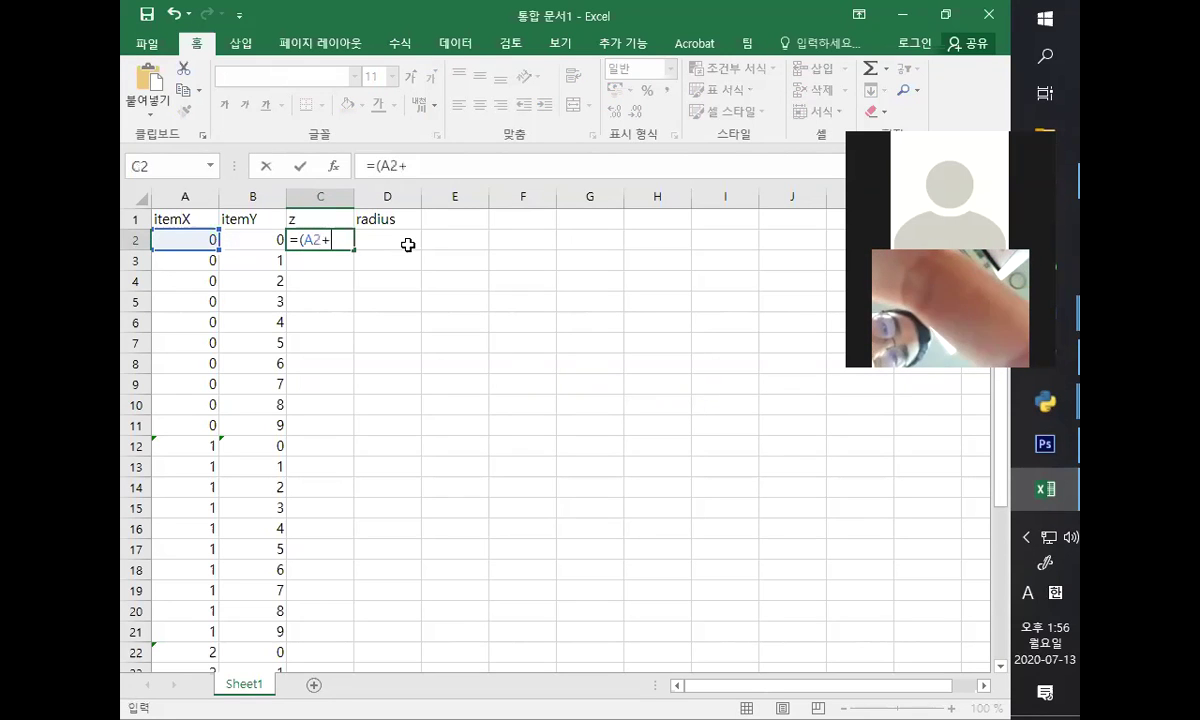
{"action": "type", "text": "1)*10"}
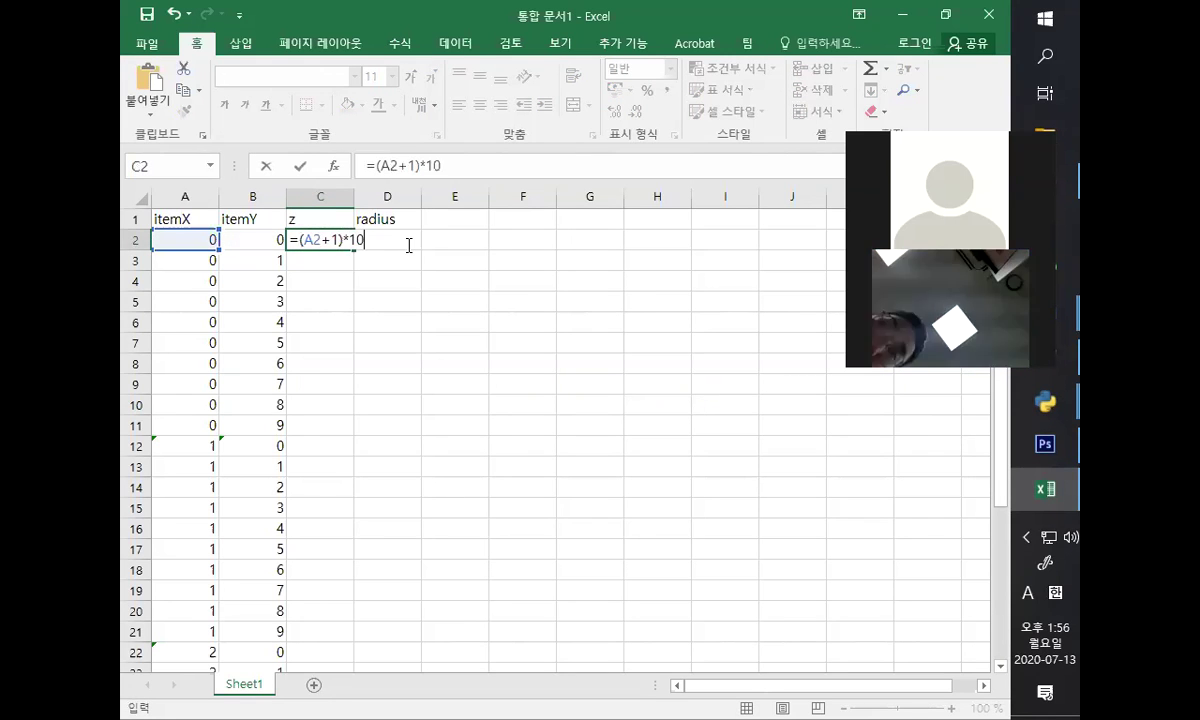
{"action": "key", "text": "Return"}
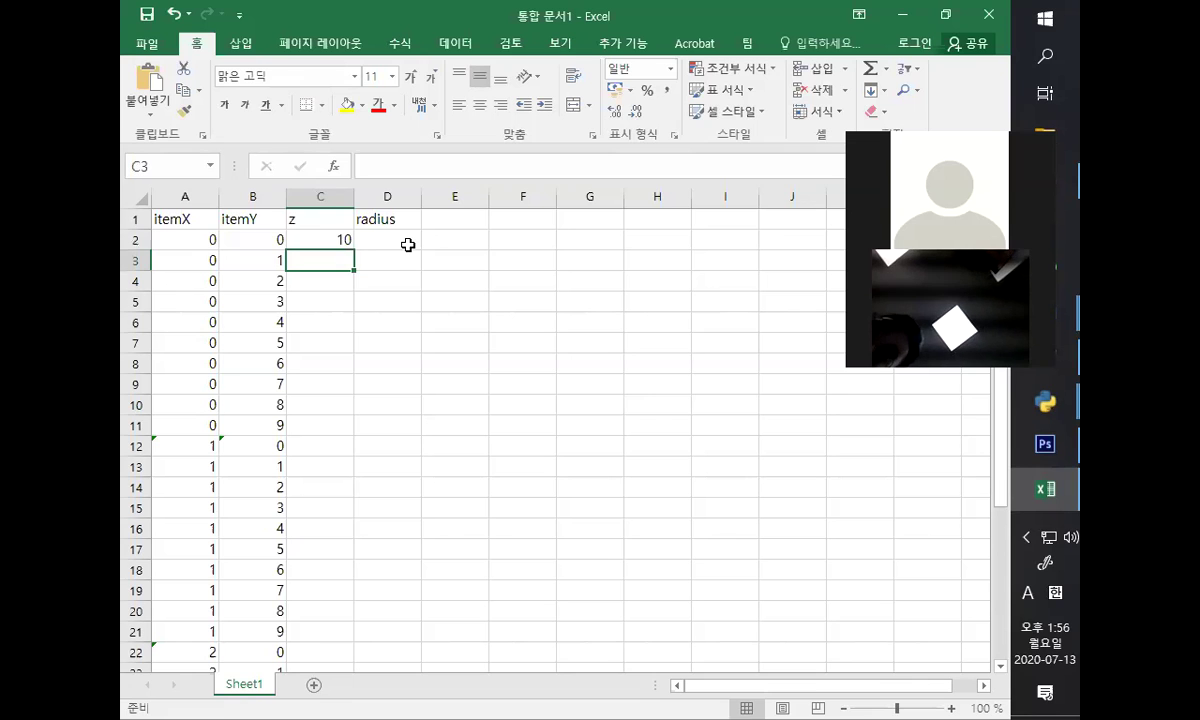
- Check the radius expression in the Rhino Python Editor's makeContainer code, and return to Excel to begin a formula in D2
{"action": "left_click", "coordinate": [408, 245]}
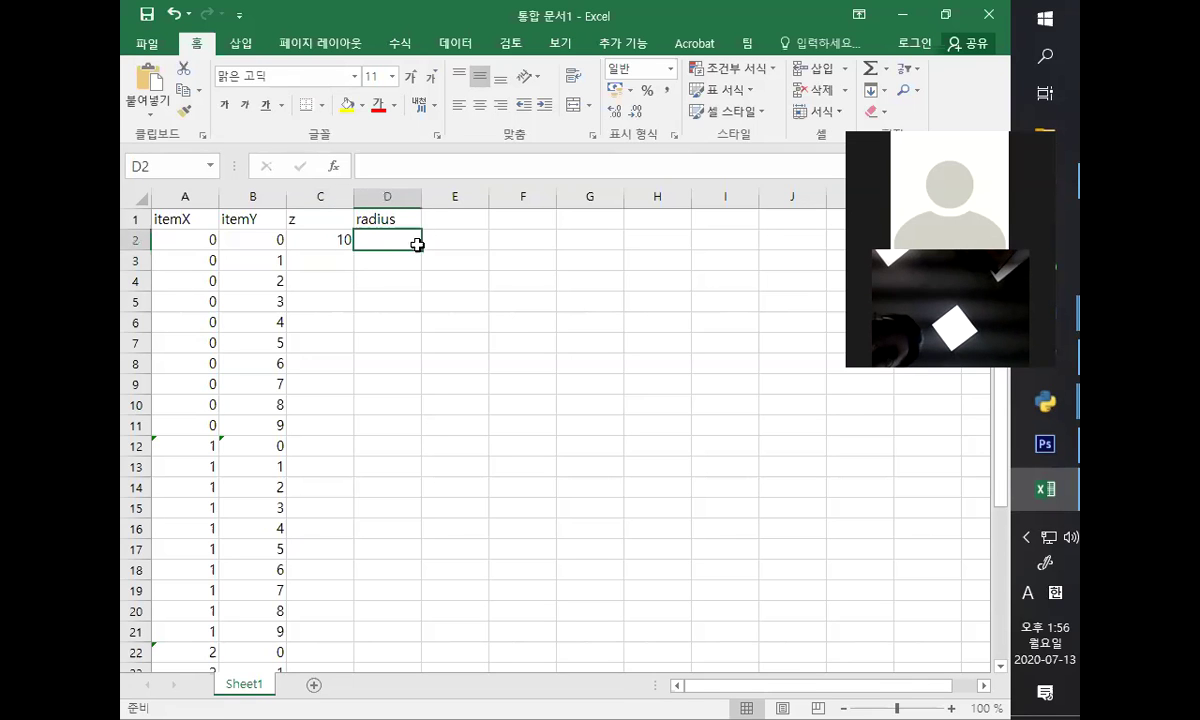
{"action": "left_click", "coordinate": [1059, 406]}
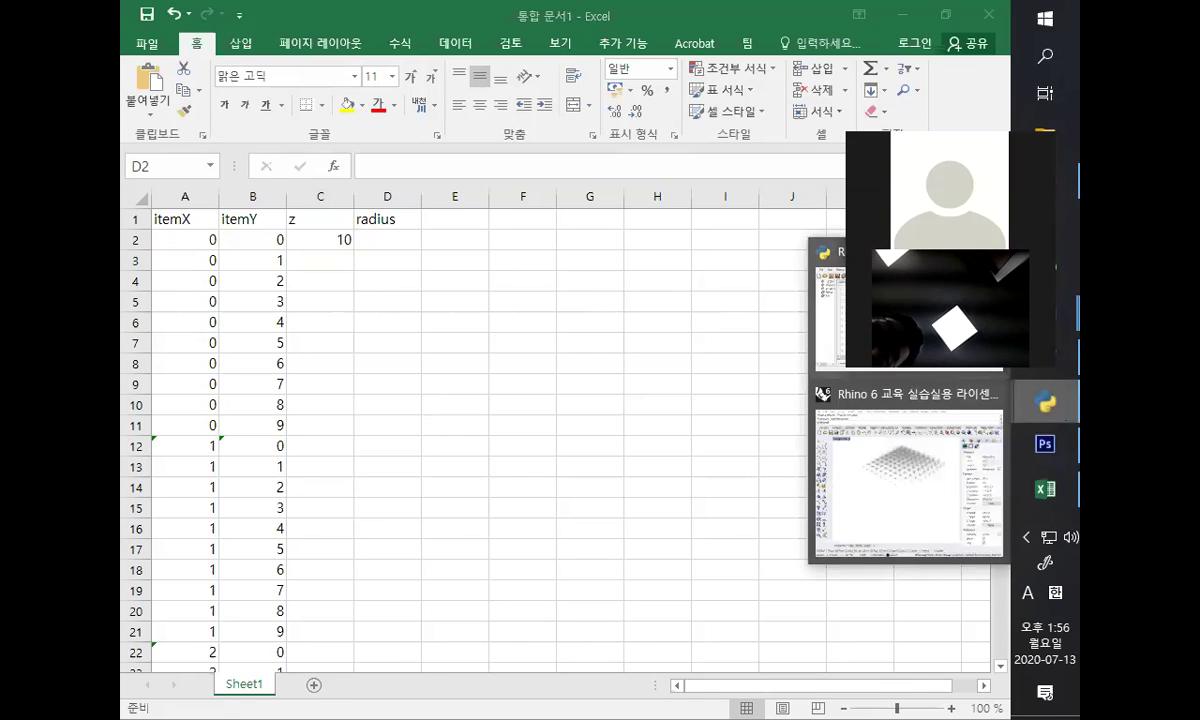
{"action": "left_click", "coordinate": [910, 310]}
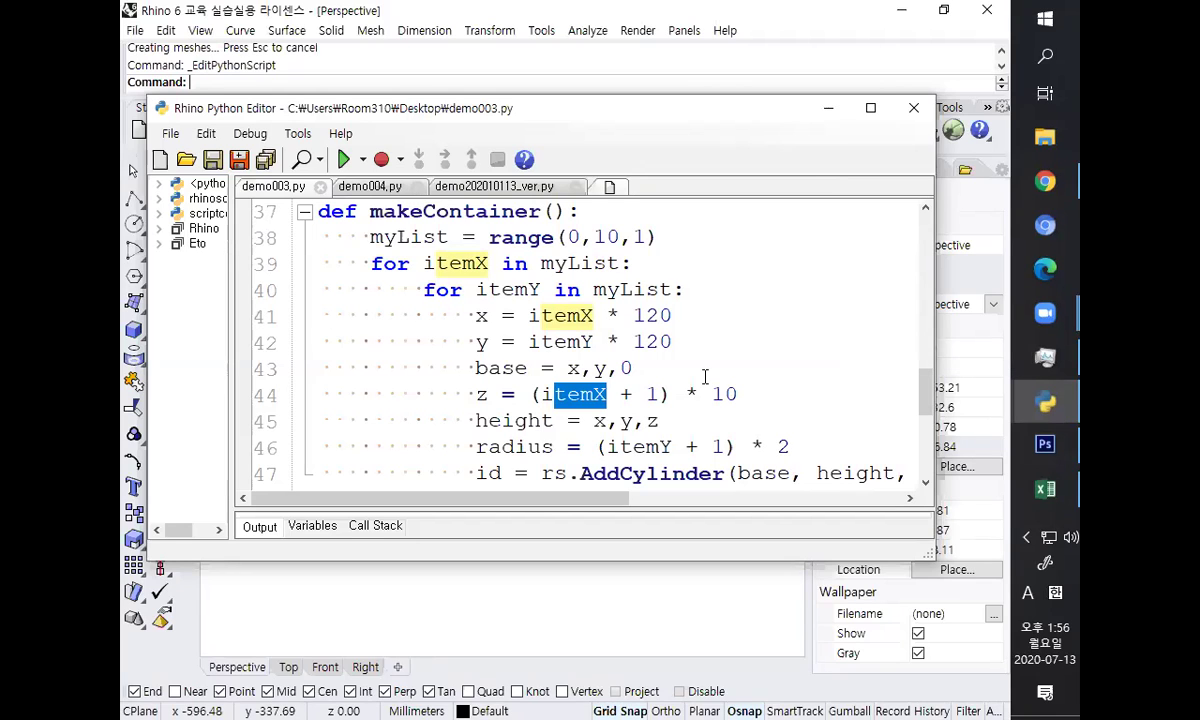
{"action": "left_click", "coordinate": [633, 447]}
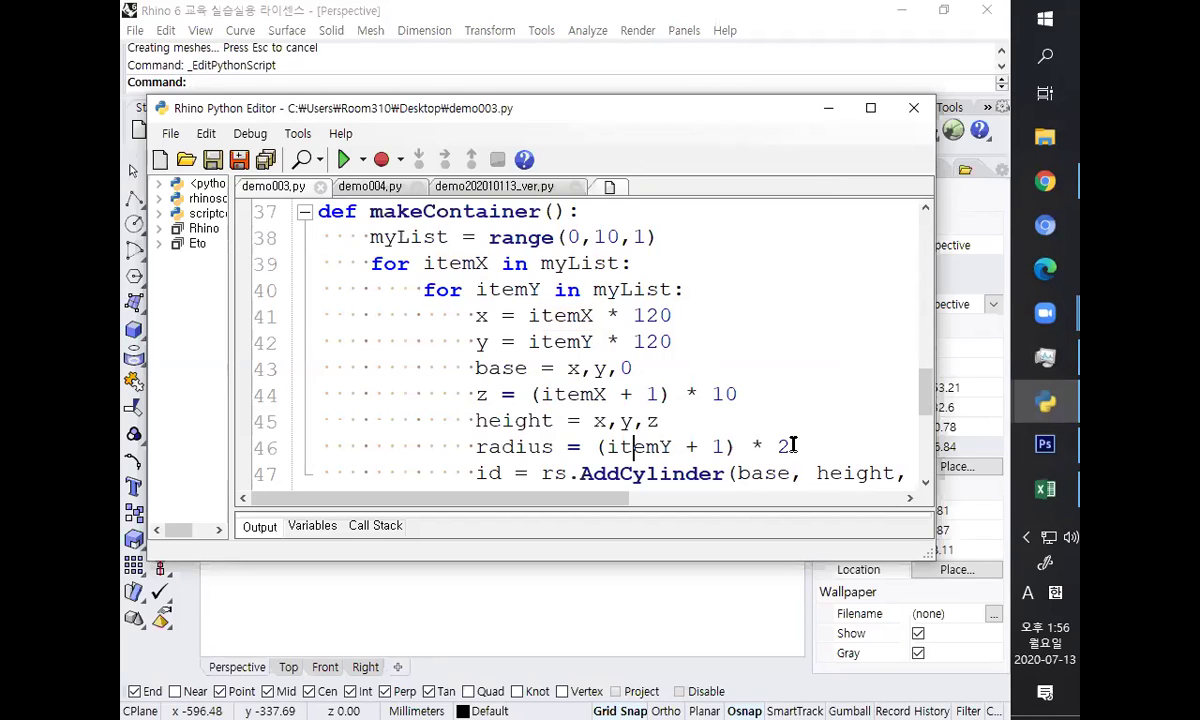
{"action": "left_click", "coordinate": [1043, 489]}
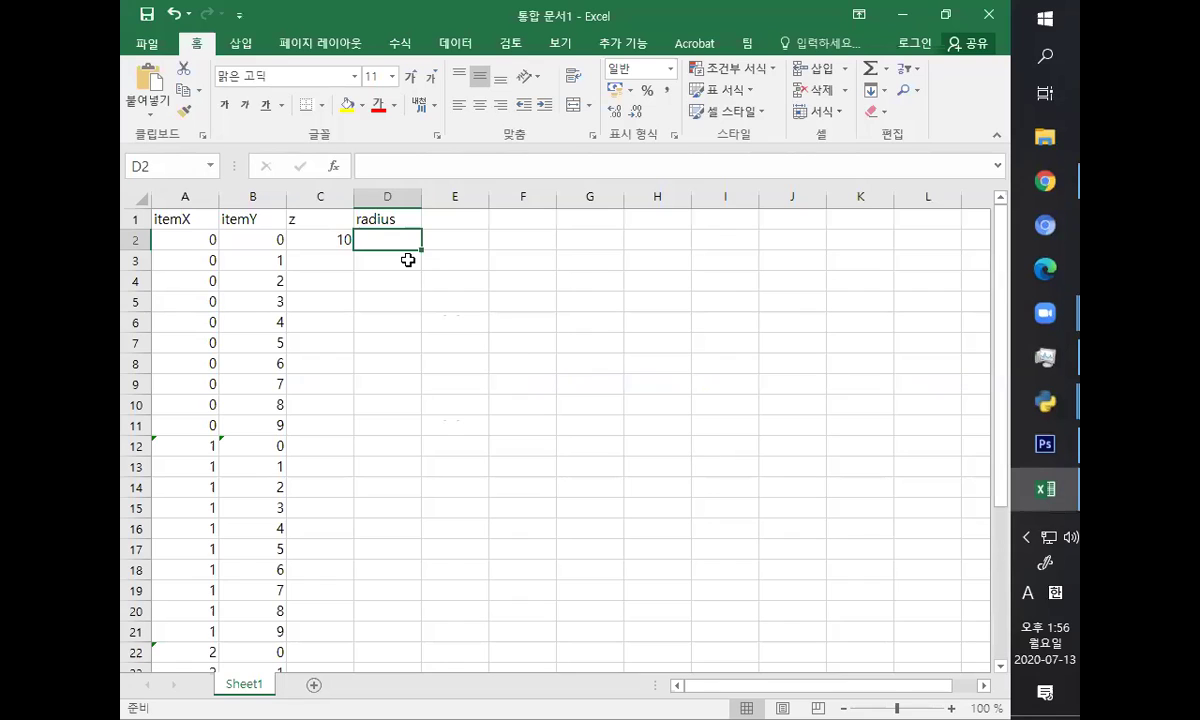
{"action": "type", "text": "="}
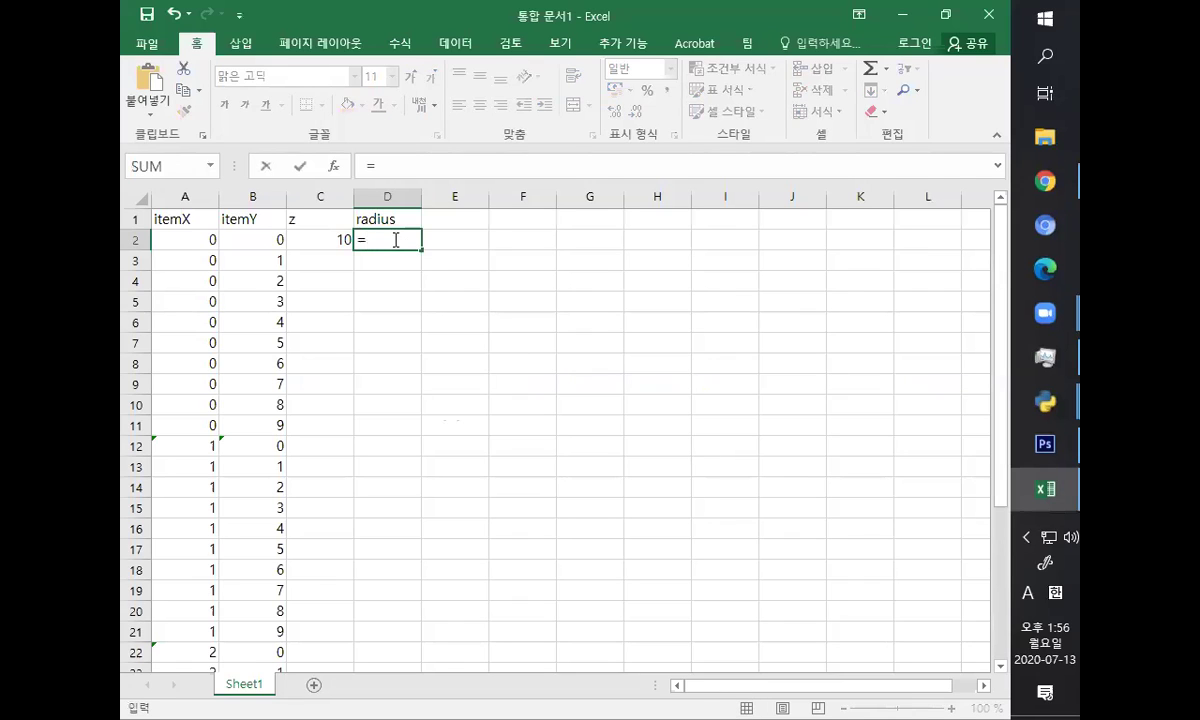
{"action": "left_click", "coordinate": [250, 234]}
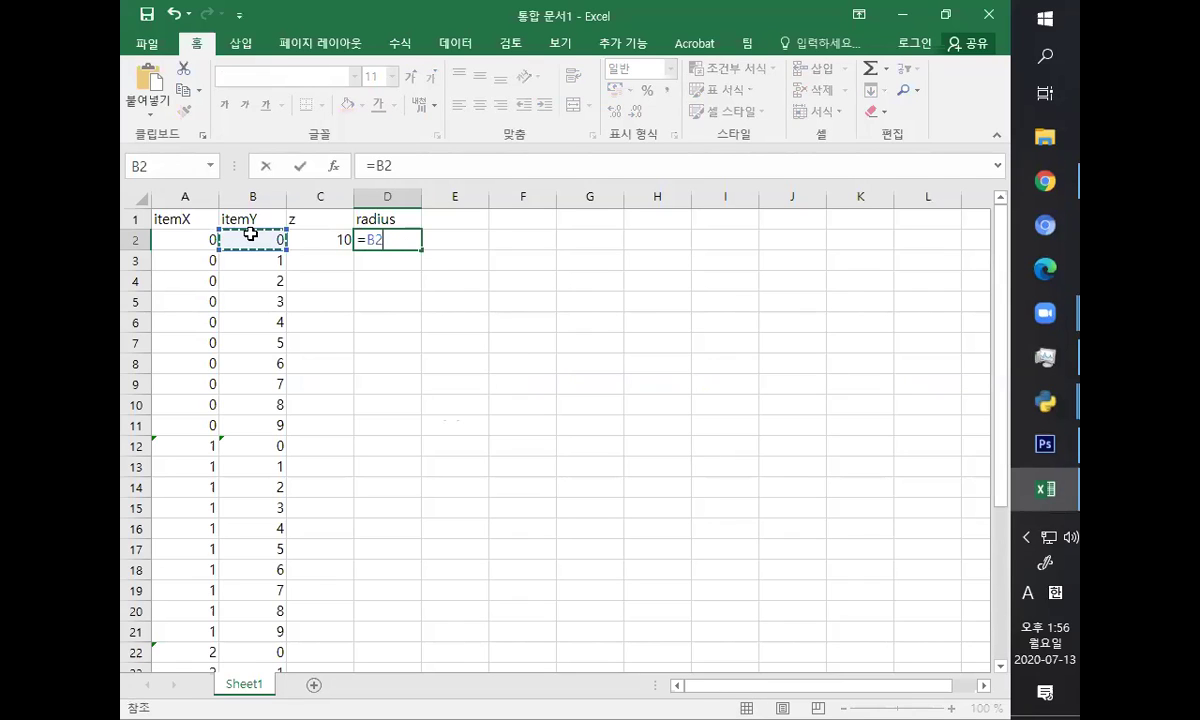
{"action": "key", "text": "BackSpace"}
{"action": "key", "text": "BackSpace"}
- Complete the radius formula in D2 as =(B2+1)*2
{"action": "type", "text": "("}
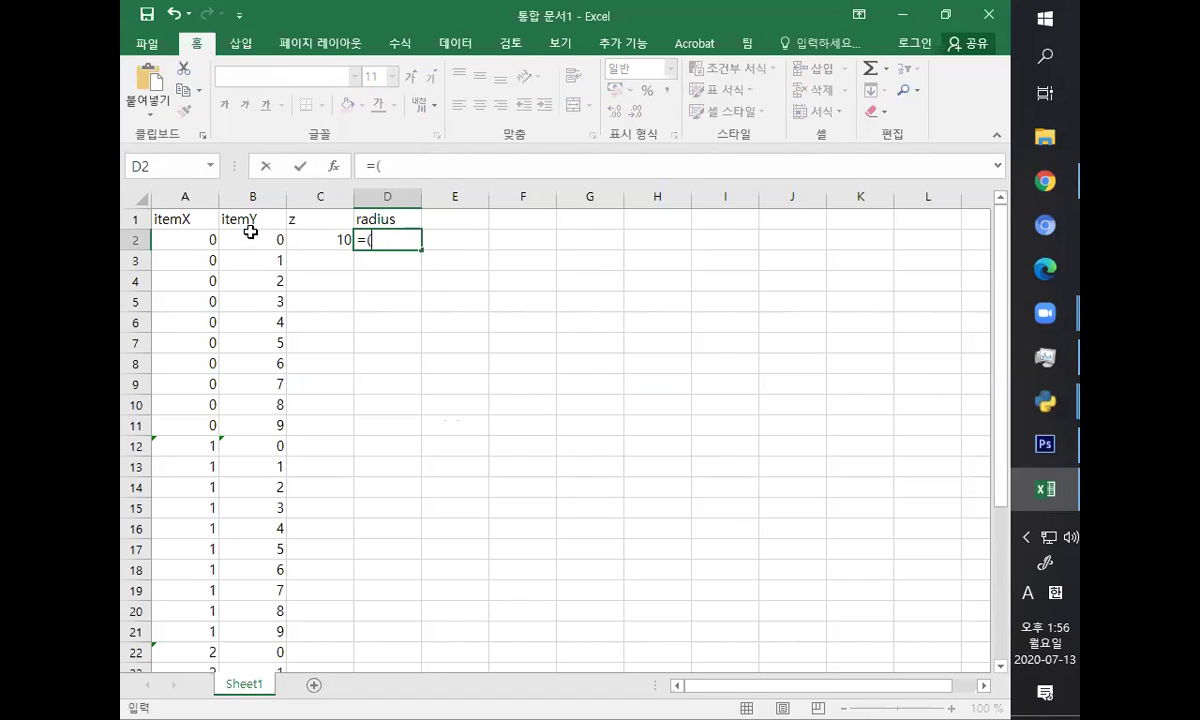
{"action": "left_click", "coordinate": [250, 234]}
{"action": "type", "text": "+1"}
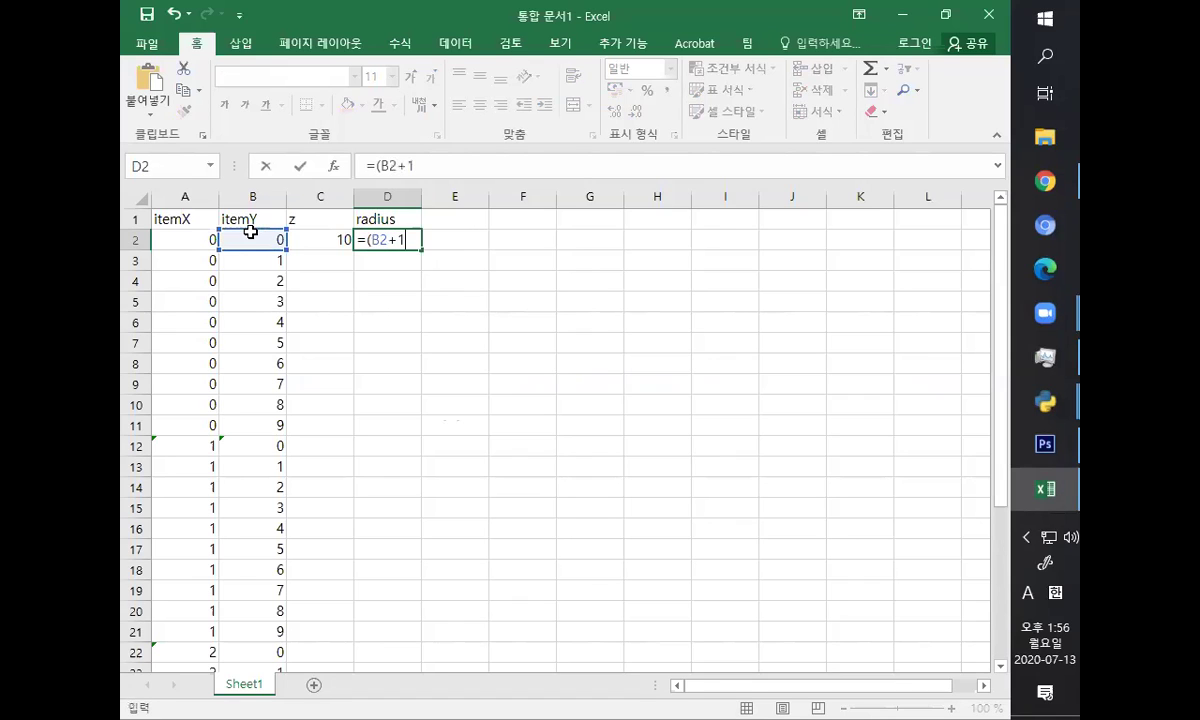
{"action": "type", "text": ")*2"}
{"action": "key", "text": "Return"}
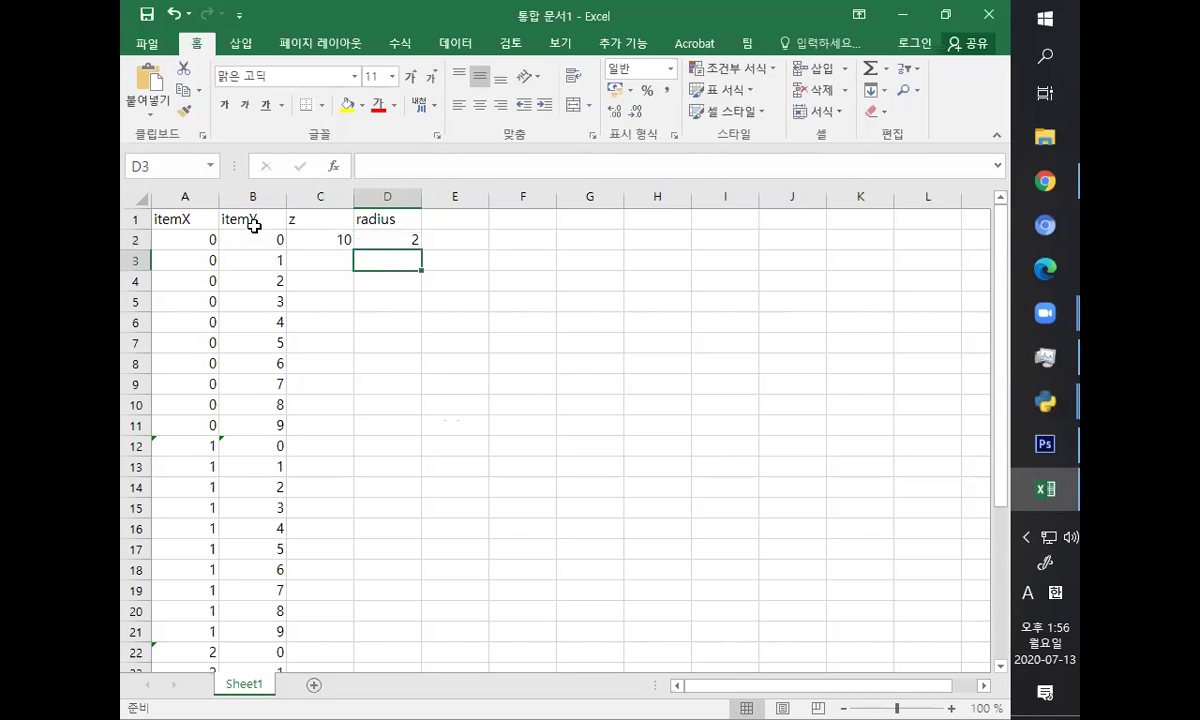
- Fill the z and radius formulas from C2:D2 down alongside the itemX and itemY rows, and deselect the range
{"action": "left_click", "coordinate": [345, 241]}
{"action": "left_click_drag", "start_coordinate": [340, 241], "coordinate": [506, 405]}
{"action": "scroll", "coordinate": [506, 405], "scroll_direction": "up", "scroll_amount": 4}
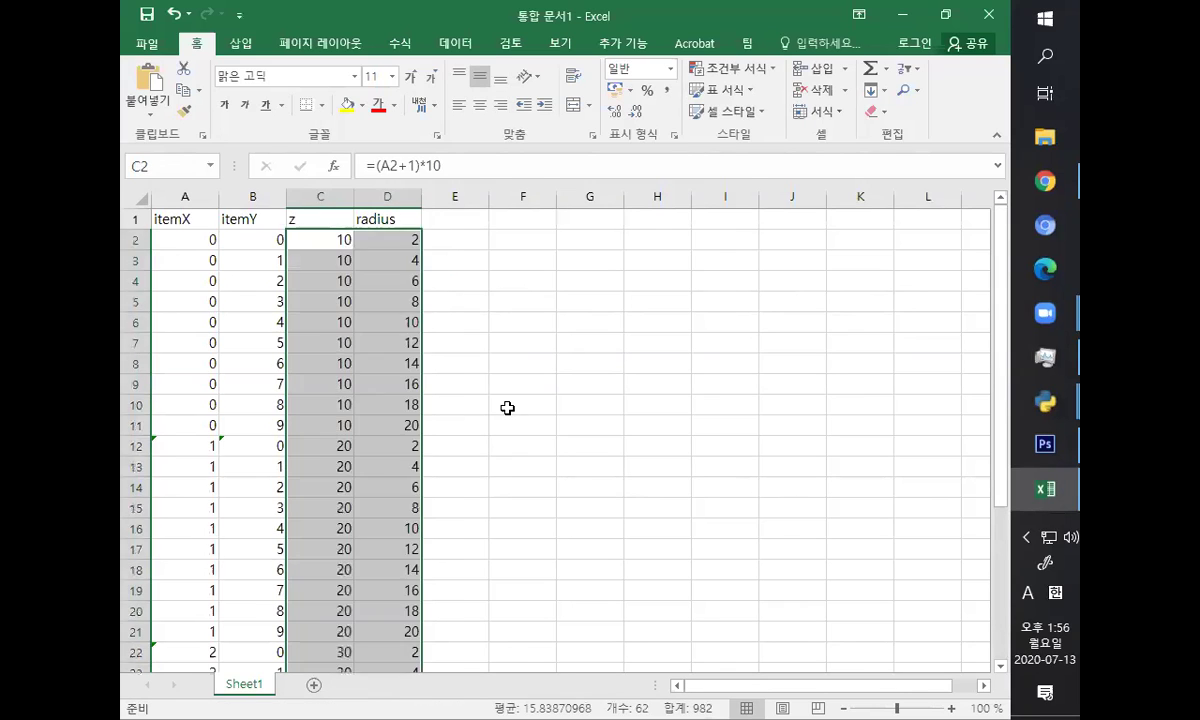
{"action": "left_click", "coordinate": [506, 406]}
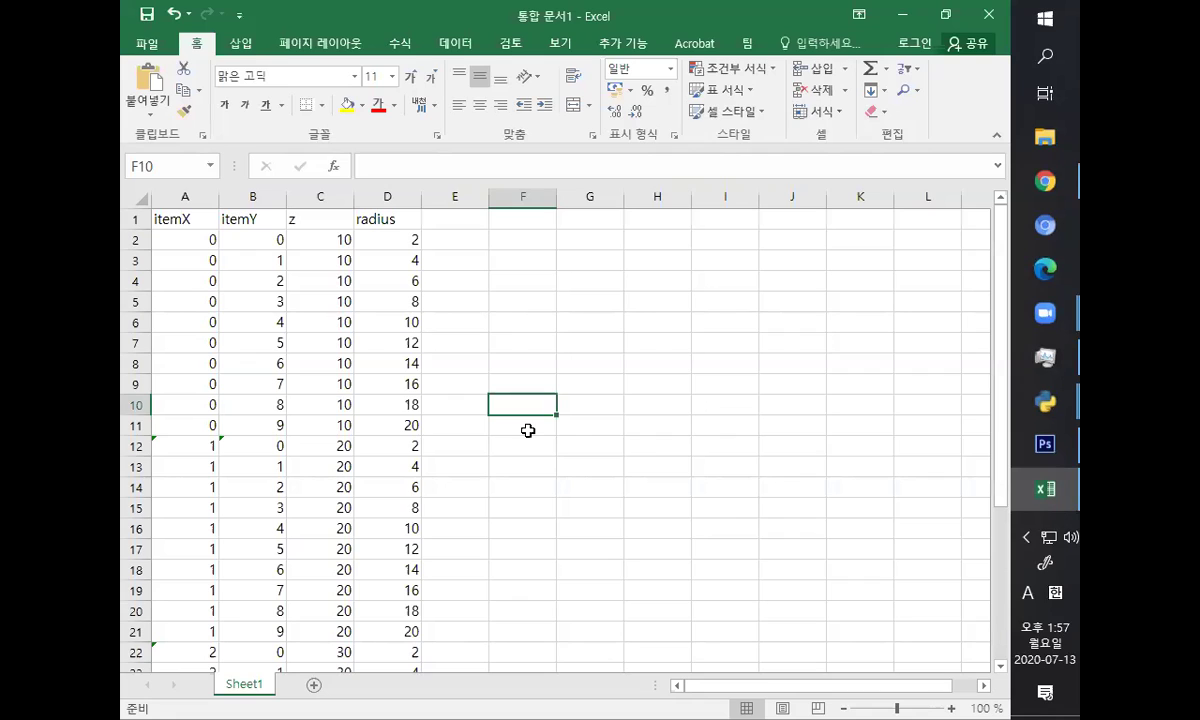
{"action": "left_click", "coordinate": [585, 425]}
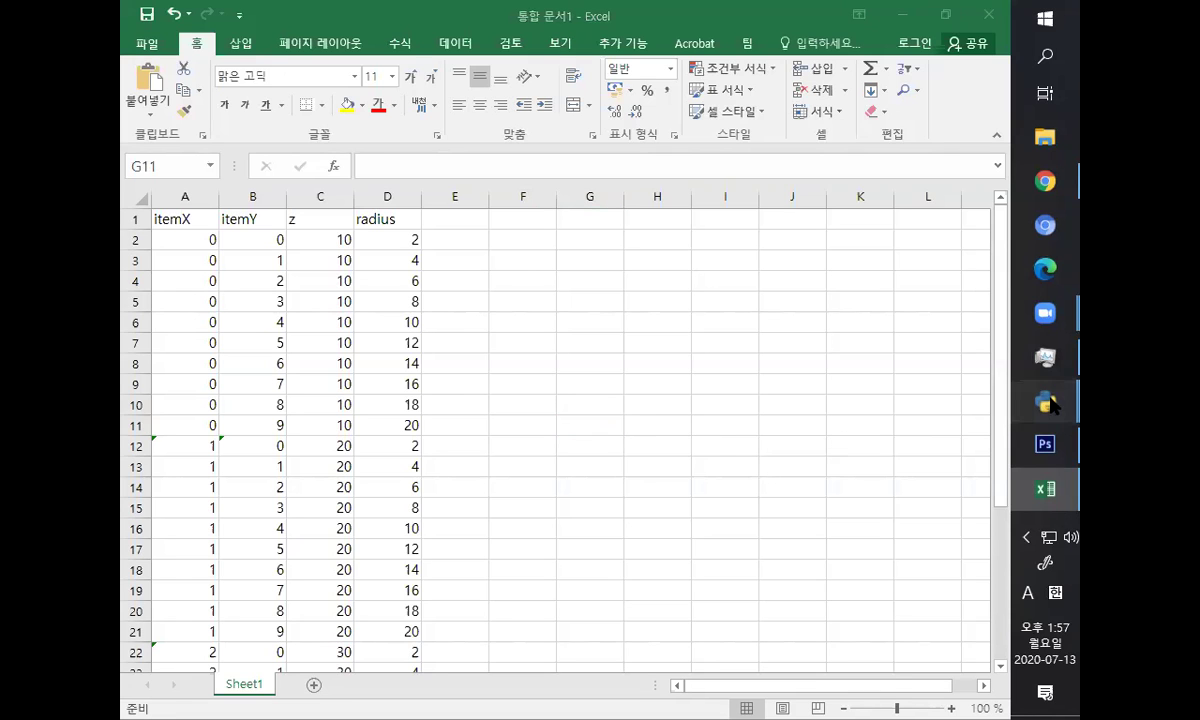
- Switch to the Rhino Python Editor and stretch its window to full screen height to show the whole makeContainer function
{"action": "mouse_move", "coordinate": [1045, 401]}
{"action": "left_click", "coordinate": [930, 345]}
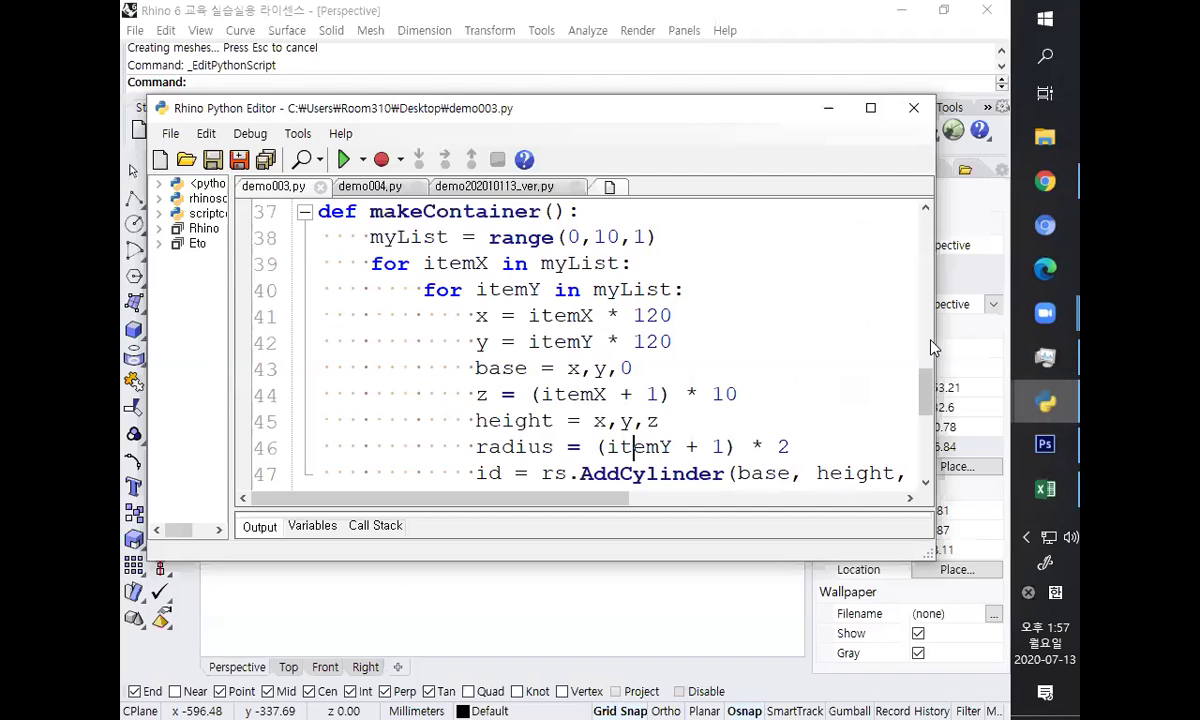
{"action": "double_click", "coordinate": [696, 565]}
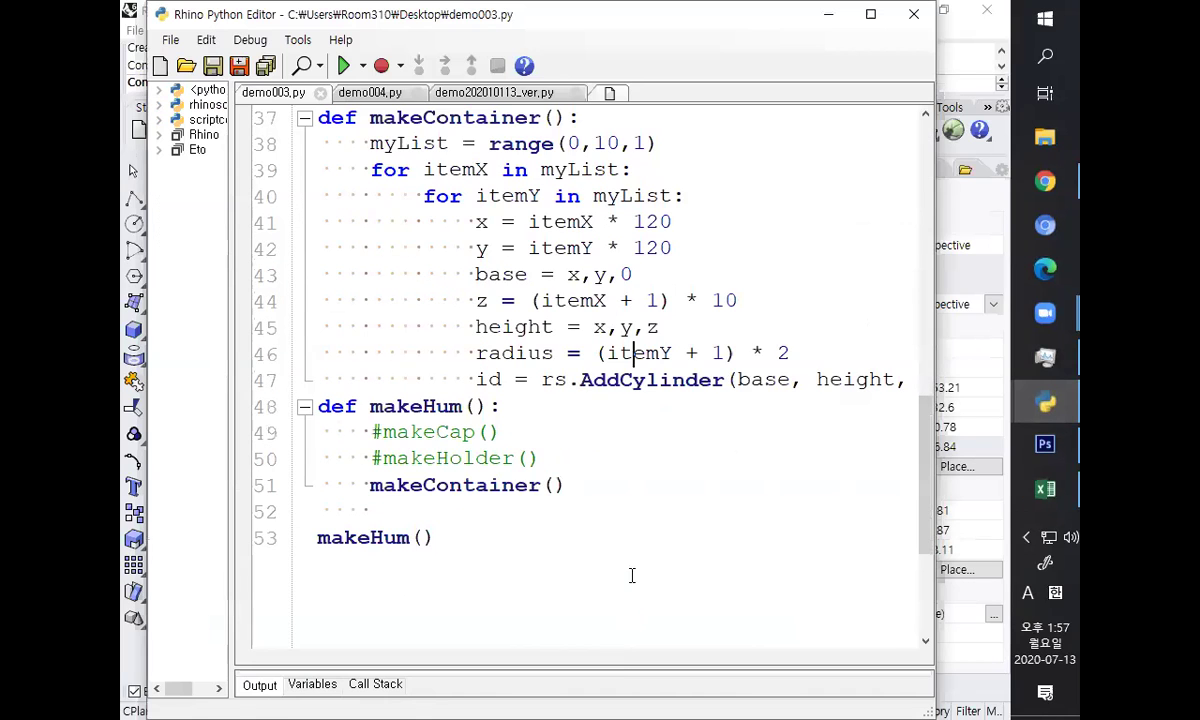
{"action": "scroll", "coordinate": [675, 501], "scroll_direction": "up", "scroll_amount": 1}
{"action": "left_click", "coordinate": [819, 337]}
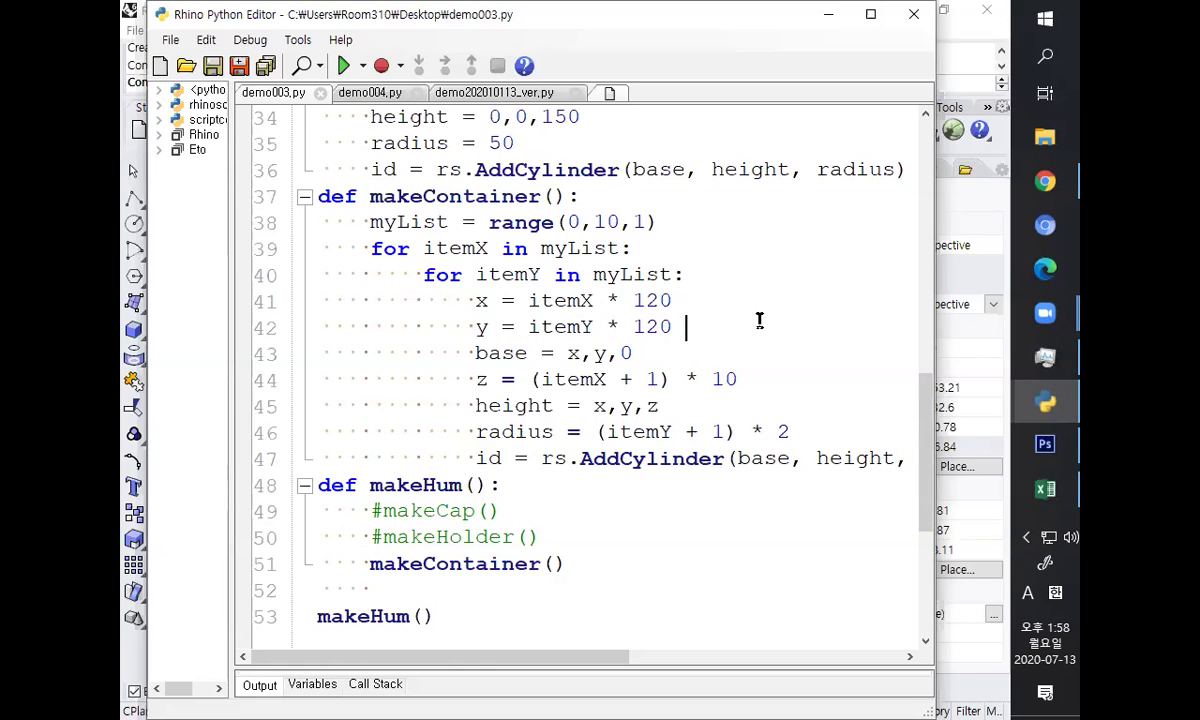
- Compare the Excel table with the script, highlighting the nested itemX and itemY for lines in makeContainer
{"action": "left_click", "coordinate": [1045, 489]}
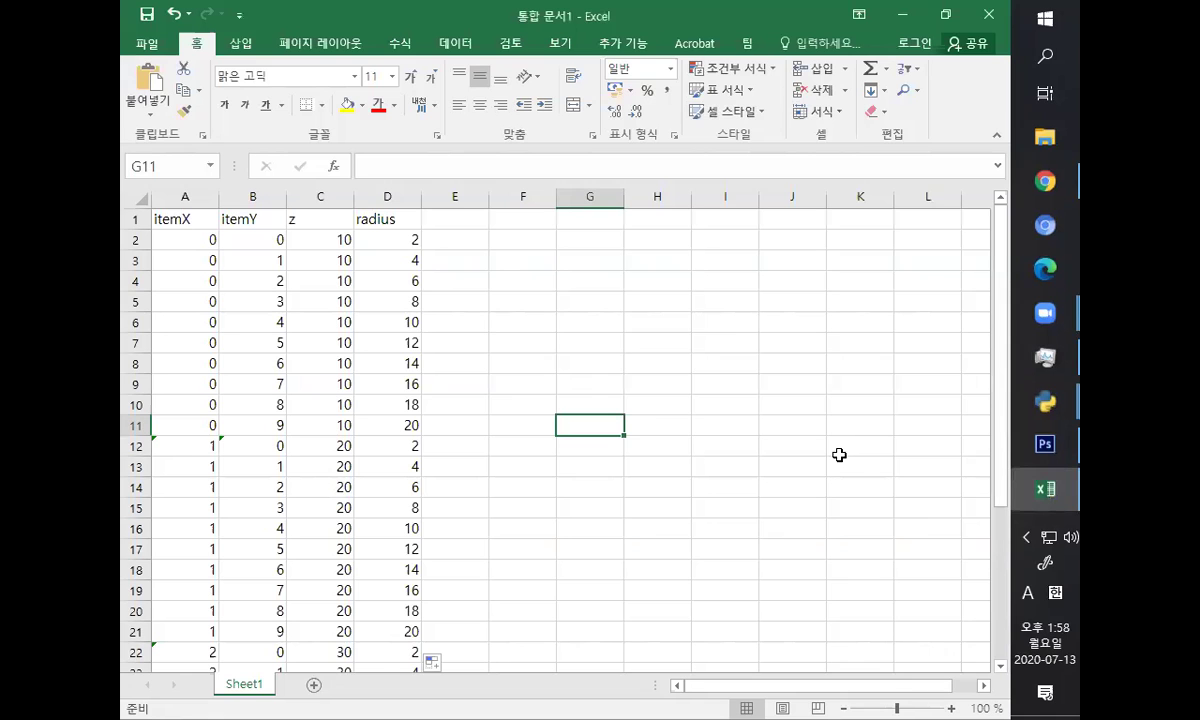
{"action": "left_click", "coordinate": [1045, 402]}
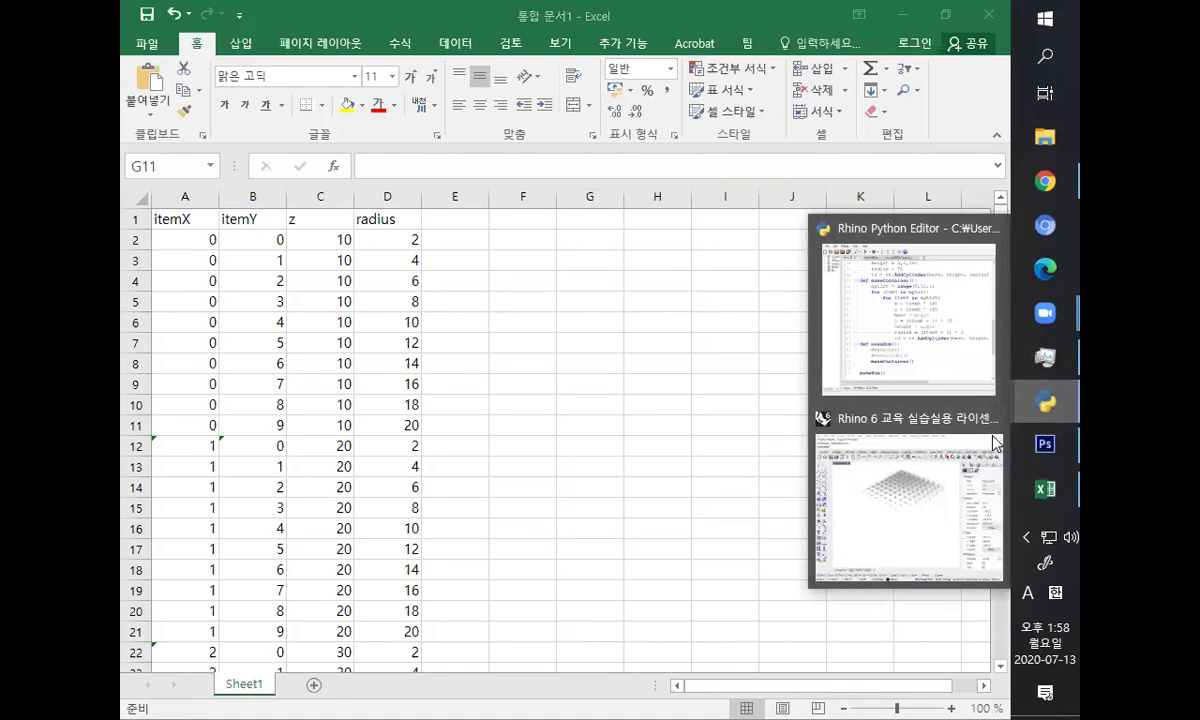
{"action": "left_click", "coordinate": [905, 495]}
{"action": "left_click_drag", "start_coordinate": [371, 249], "coordinate": [782, 279]}
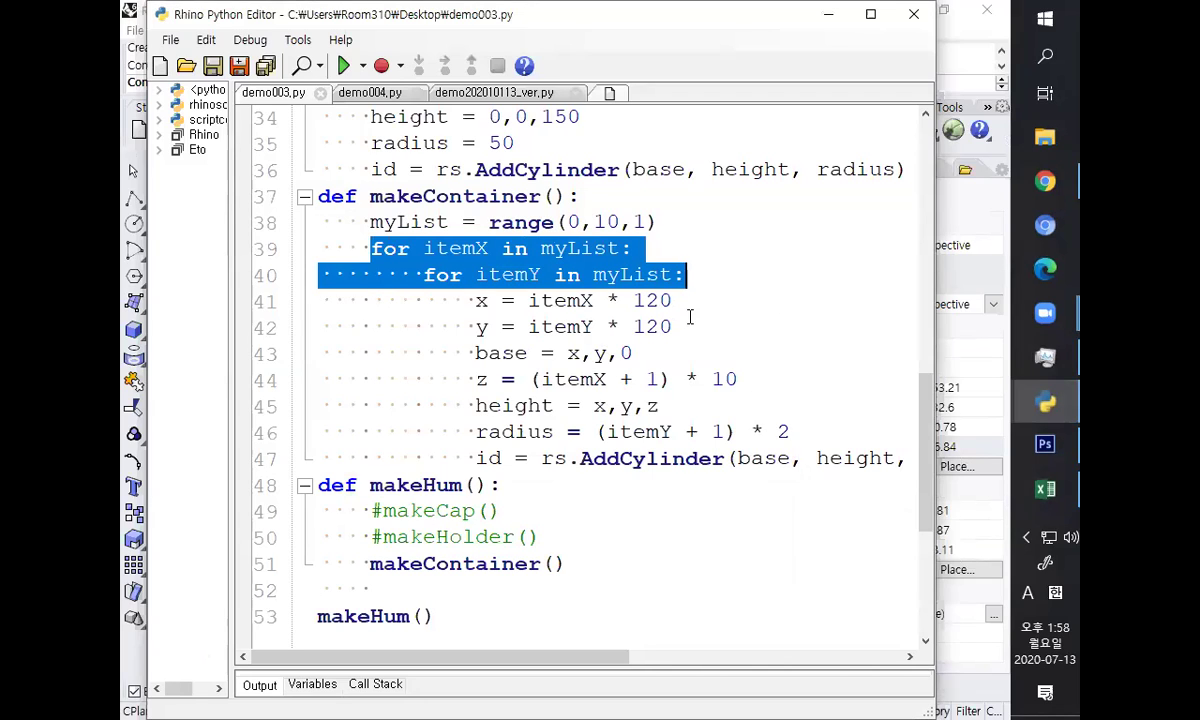
- Change the myList definition in makeContainer to range(0,10,2)
{"action": "left_click", "coordinate": [682, 348]}
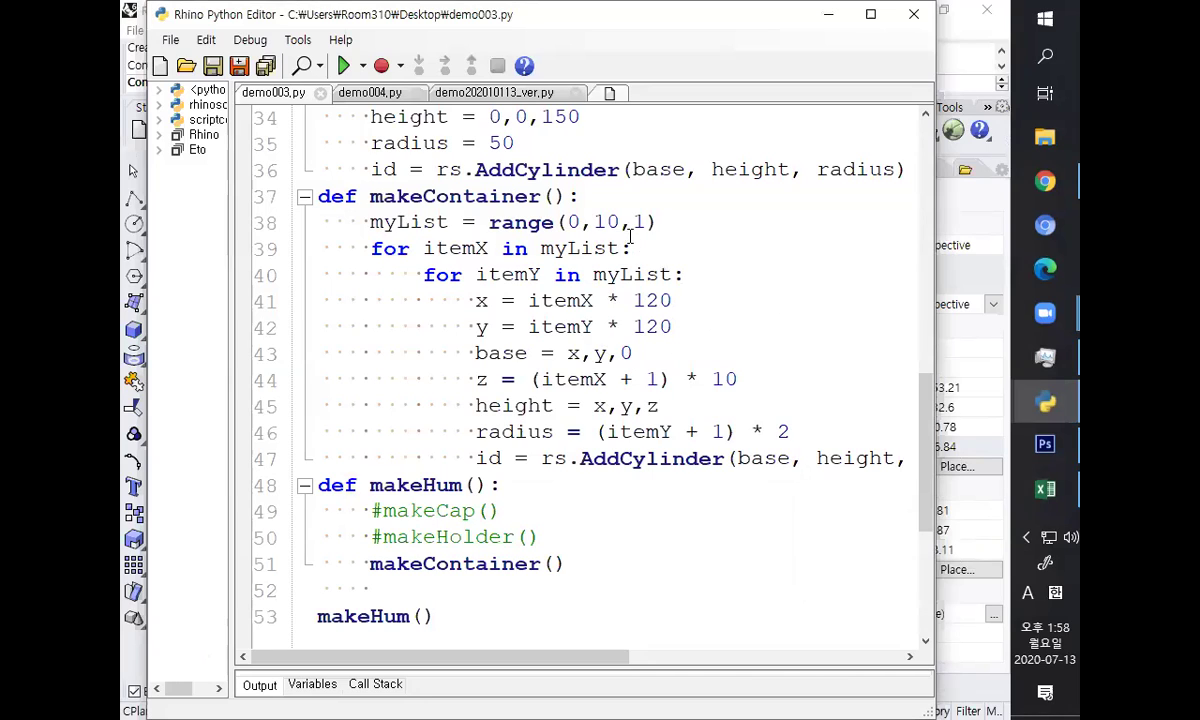
{"action": "key", "text": "BackSpace"}
{"action": "type", "text": "2"}
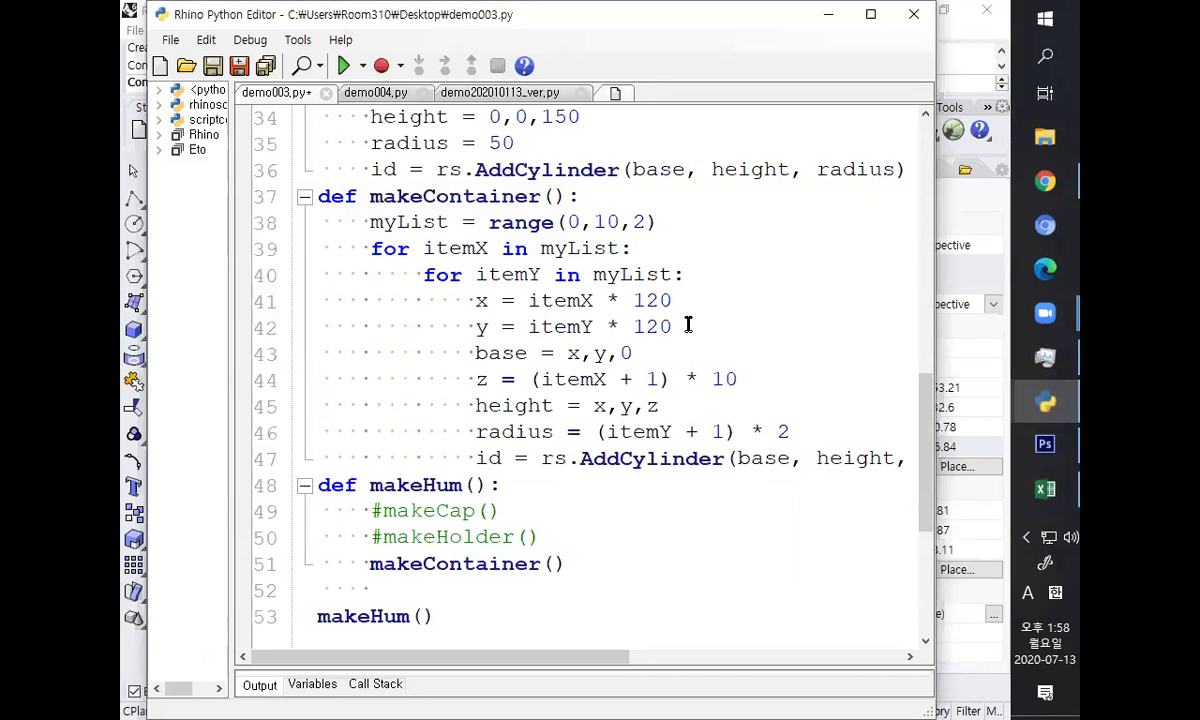
{"action": "left_click", "coordinate": [588, 133]}
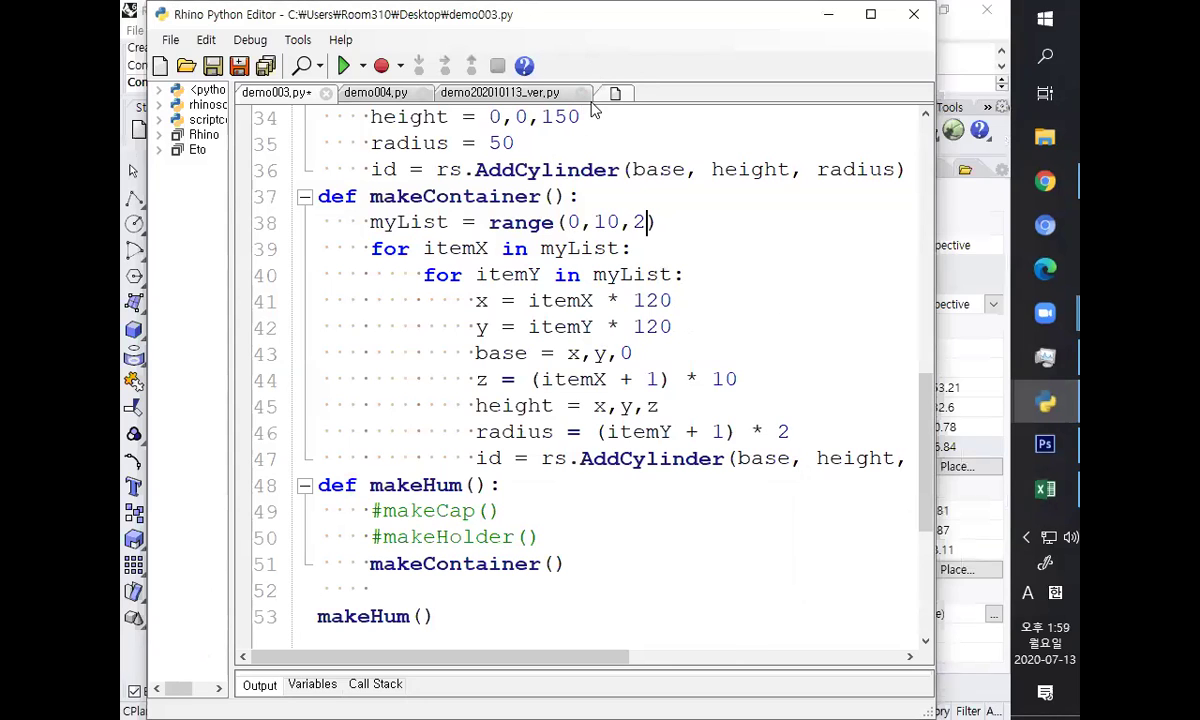
{"action": "left_click", "coordinate": [553, 95]}
{"action": "left_click", "coordinate": [378, 93]}
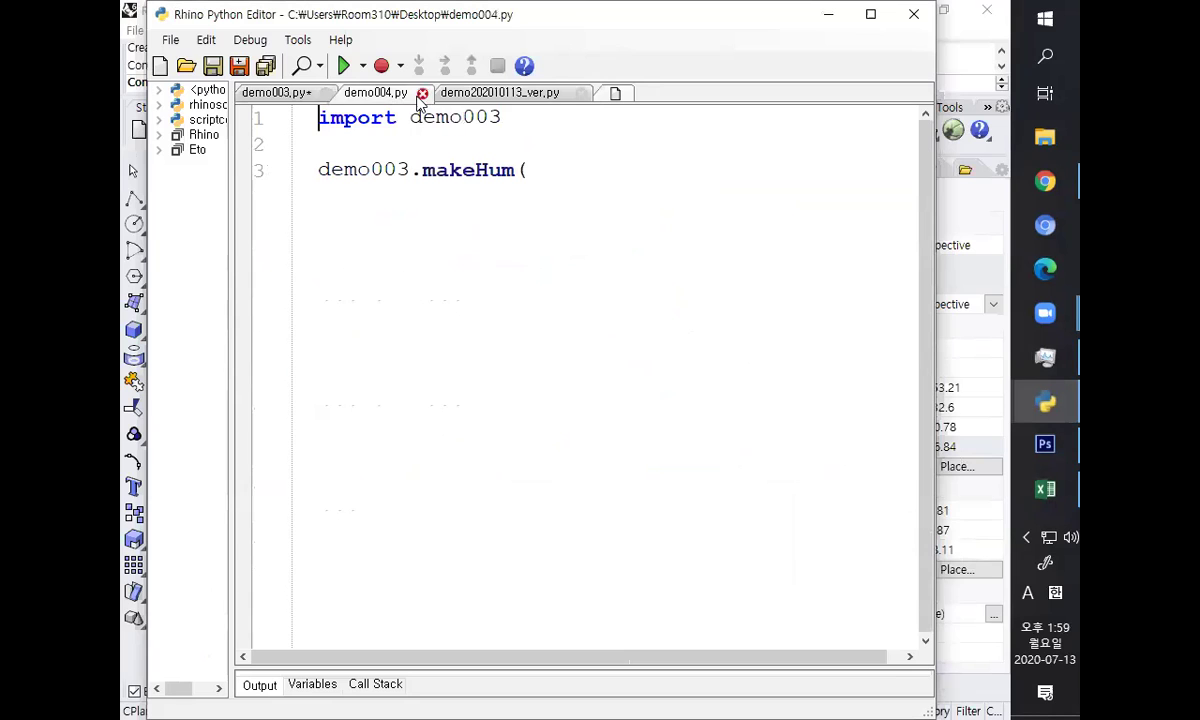
{"action": "left_click", "coordinate": [276, 93]}
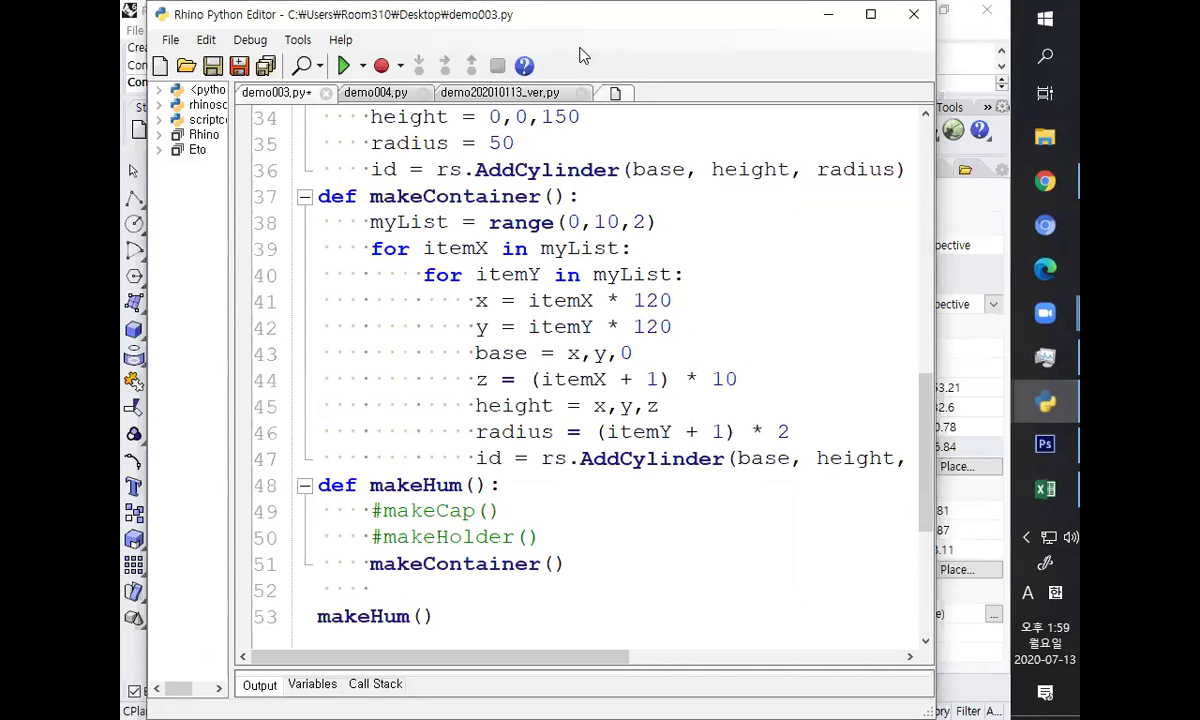
{"action": "left_click", "coordinate": [553, 93]}
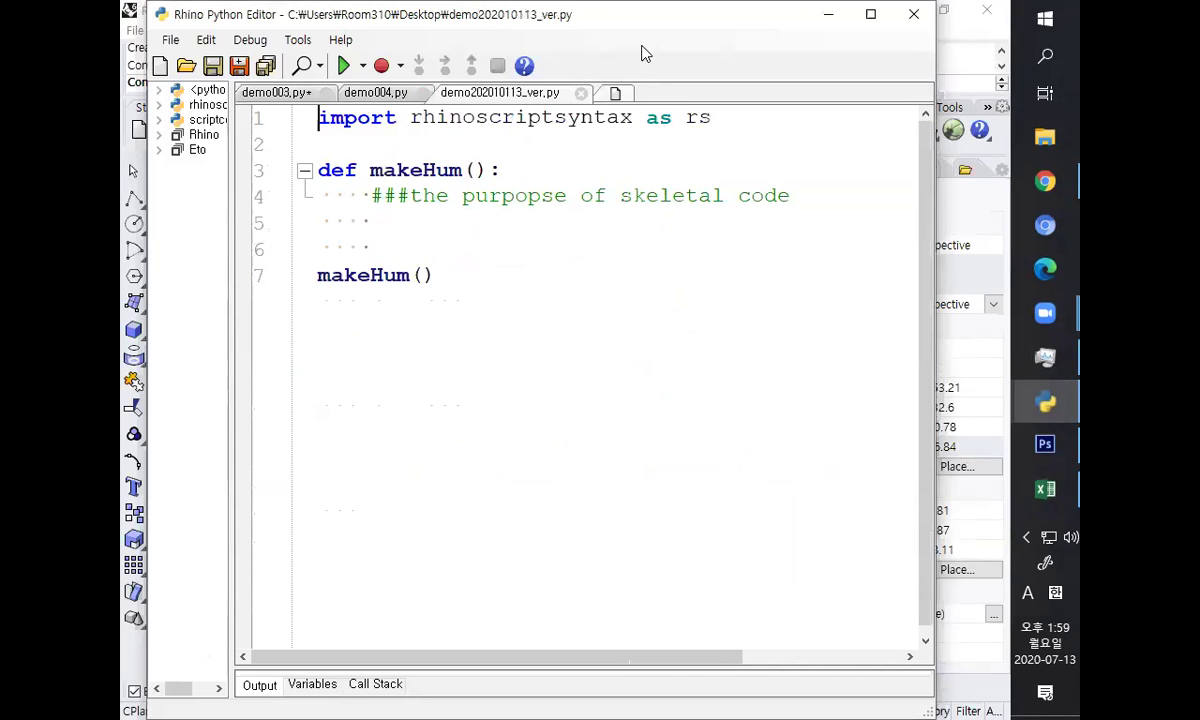
{"action": "left_click", "coordinate": [300, 93]}
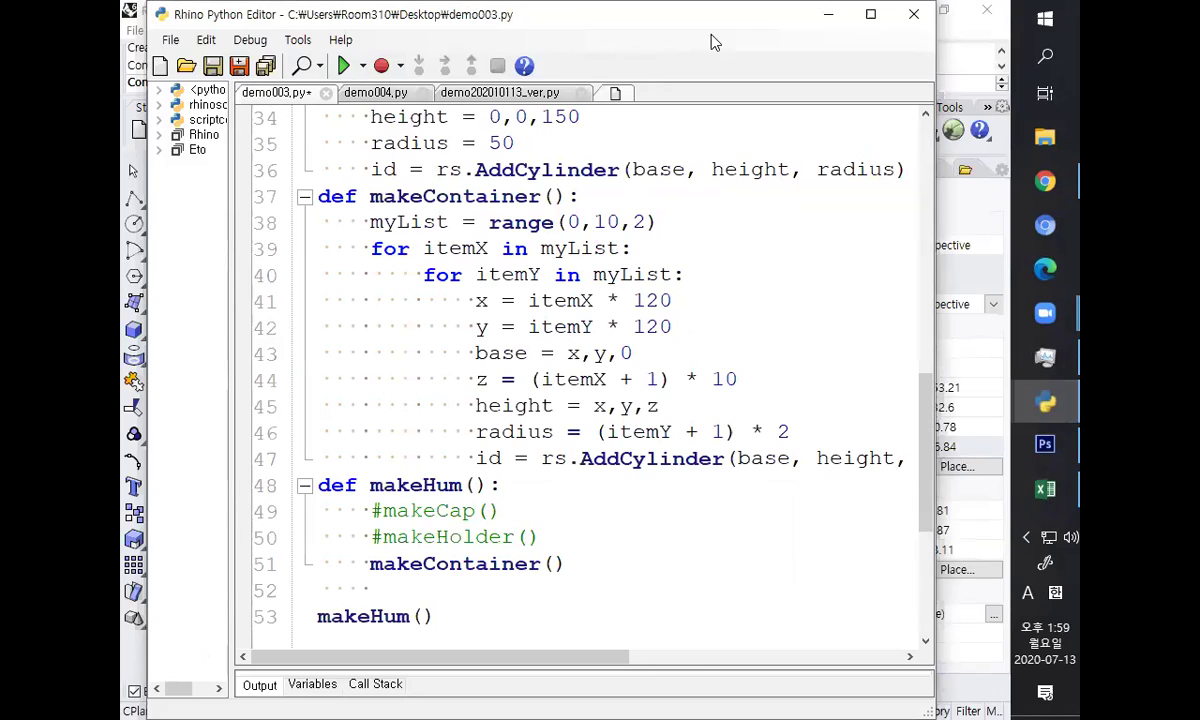
- Move the Python Editor window down to uncover the Perspective viewport, and delete the whole existing cylinder grid
{"action": "left_click", "coordinate": [938, 107]}
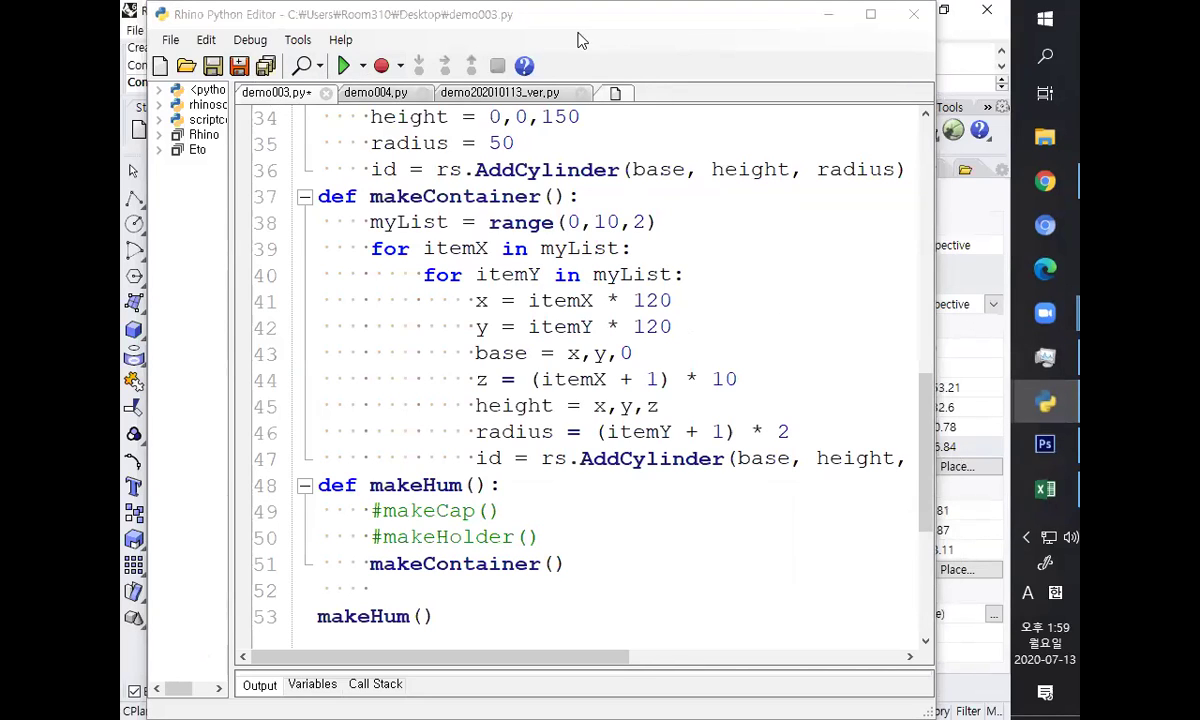
{"action": "left_click", "coordinate": [388, 40]}
{"action": "left_click_drag", "start_coordinate": [388, 14], "coordinate": [363, 373]}
{"action": "scroll", "coordinate": [267, 241], "scroll_direction": "down", "scroll_amount": 3}
{"action": "left_click_drag", "start_coordinate": [266, 216], "coordinate": [517, 329]}
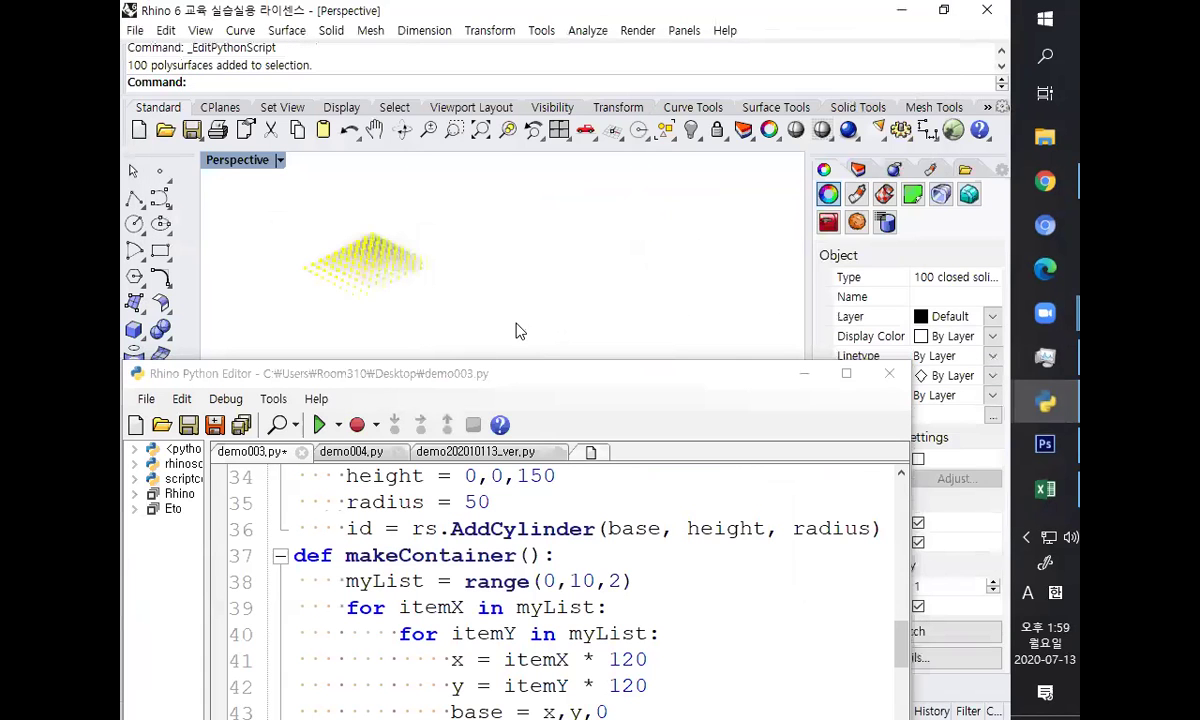
{"action": "key", "text": "Delete"}
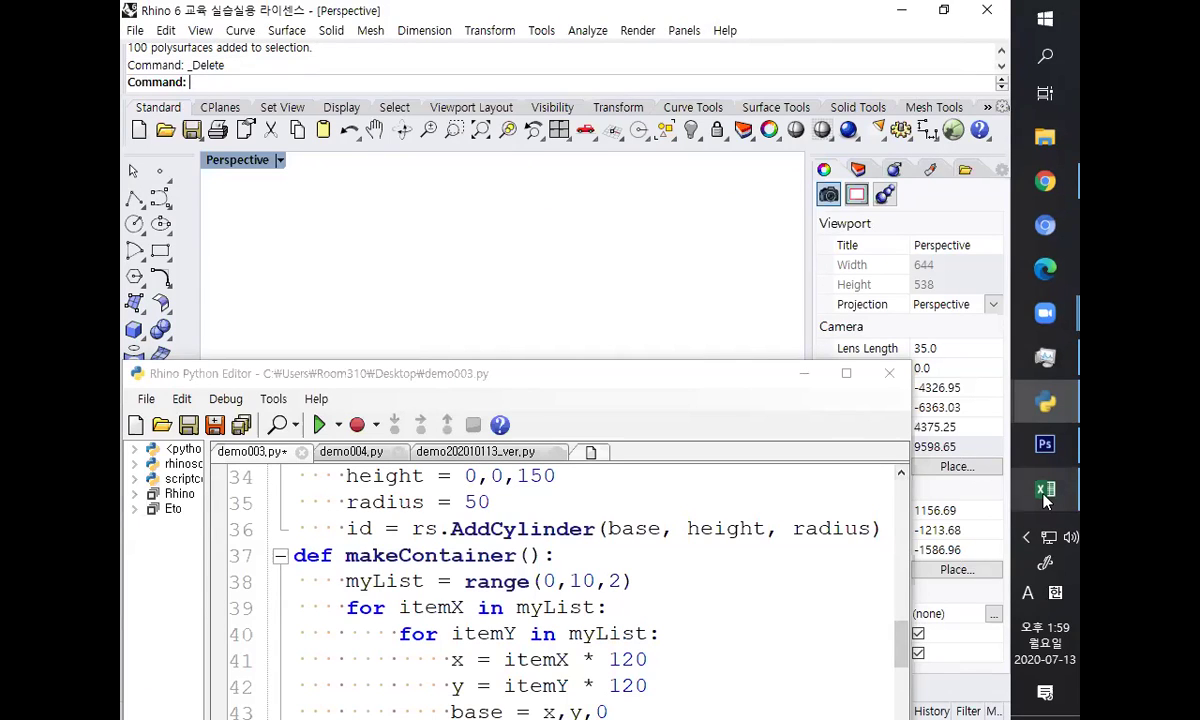
- Switch to the Excel table, change the itemY formula in B3 to =B2+2 and fill it down to B11
{"action": "mouse_move", "coordinate": [1045, 489]}
{"action": "left_click", "coordinate": [815, 438]}
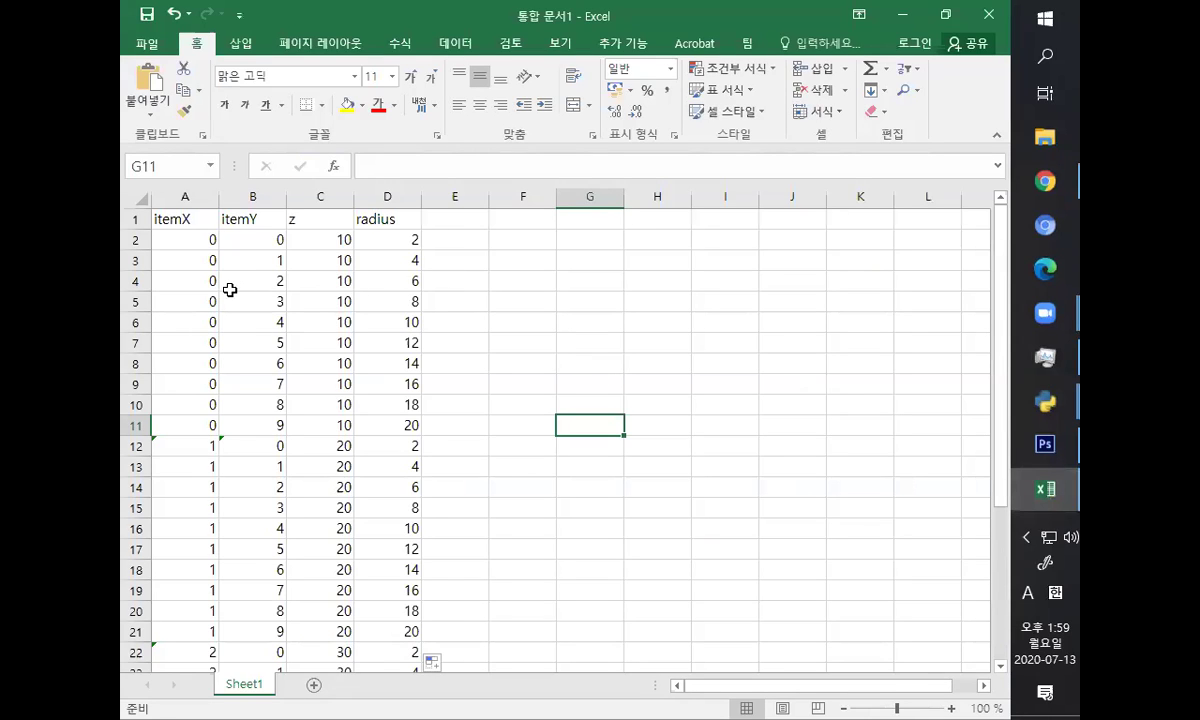
{"action": "left_click", "coordinate": [241, 257]}
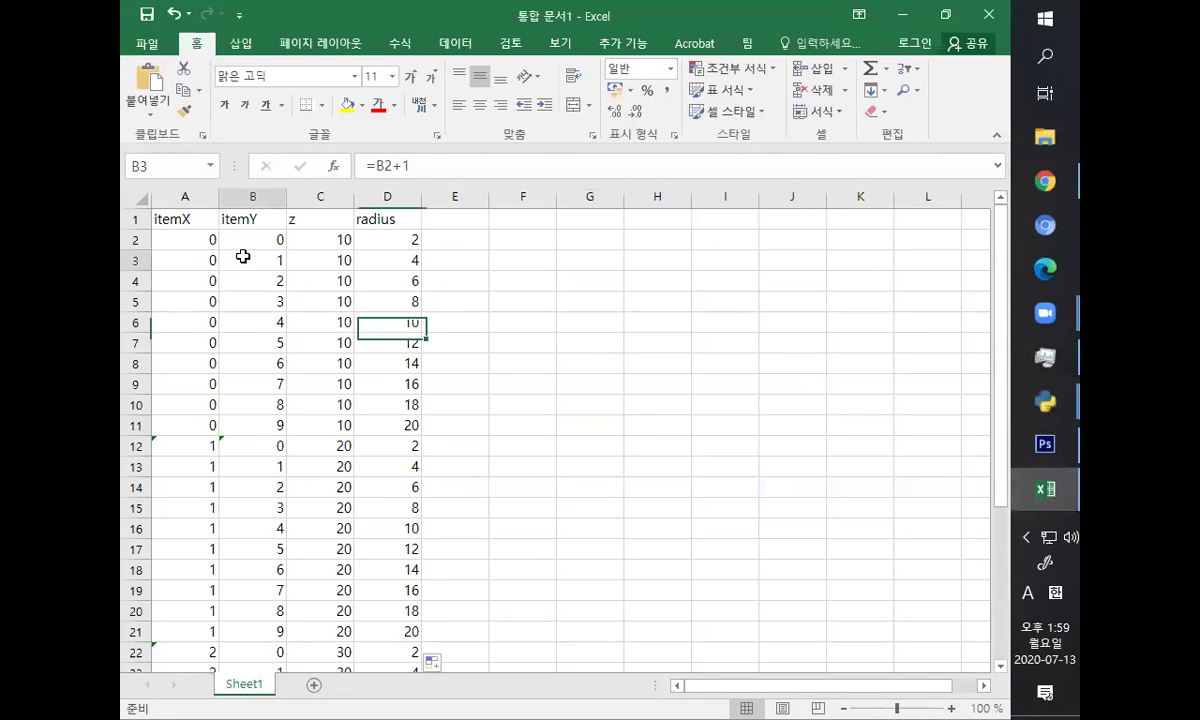
{"action": "left_click", "coordinate": [446, 167]}
{"action": "key", "text": "Return"}
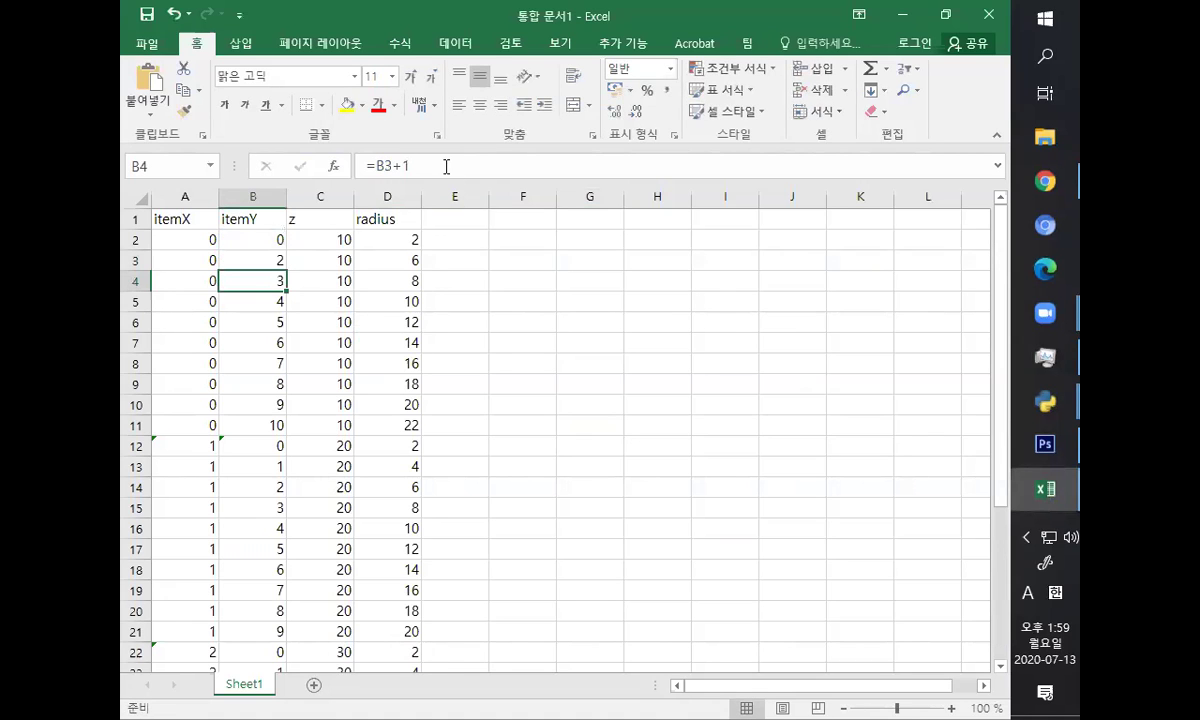
{"action": "left_click", "coordinate": [263, 262]}
{"action": "left_click_drag", "start_coordinate": [285, 270], "coordinate": [266, 430]}
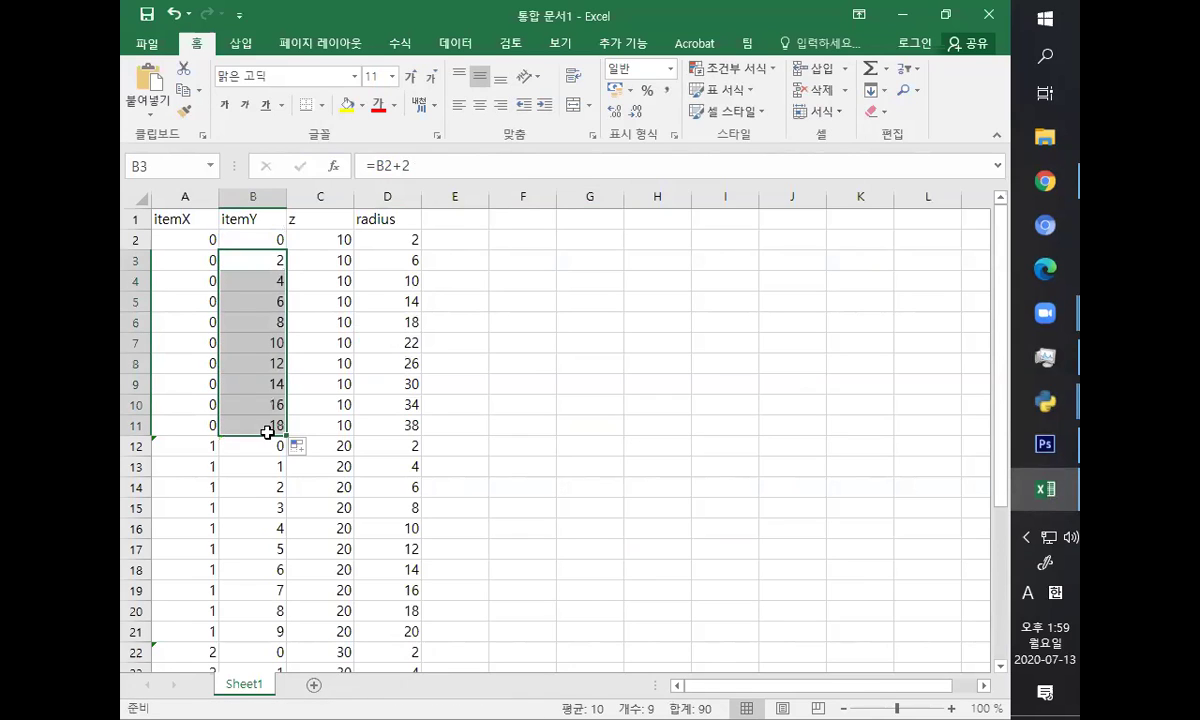
- Change the itemX formula in A12 to =A11+2
{"action": "left_click", "coordinate": [203, 451]}
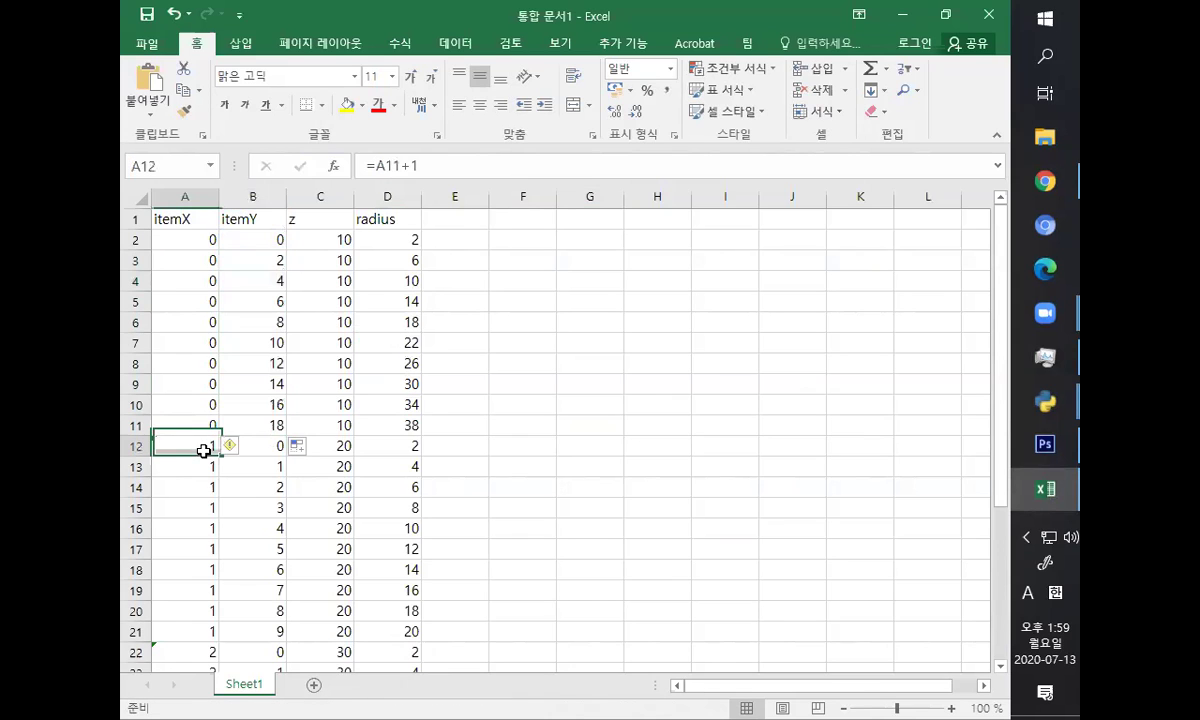
{"action": "left_click", "coordinate": [450, 172]}
{"action": "key", "text": "BackSpace"}
{"action": "type", "text": "2"}
{"action": "key", "text": "Return"}
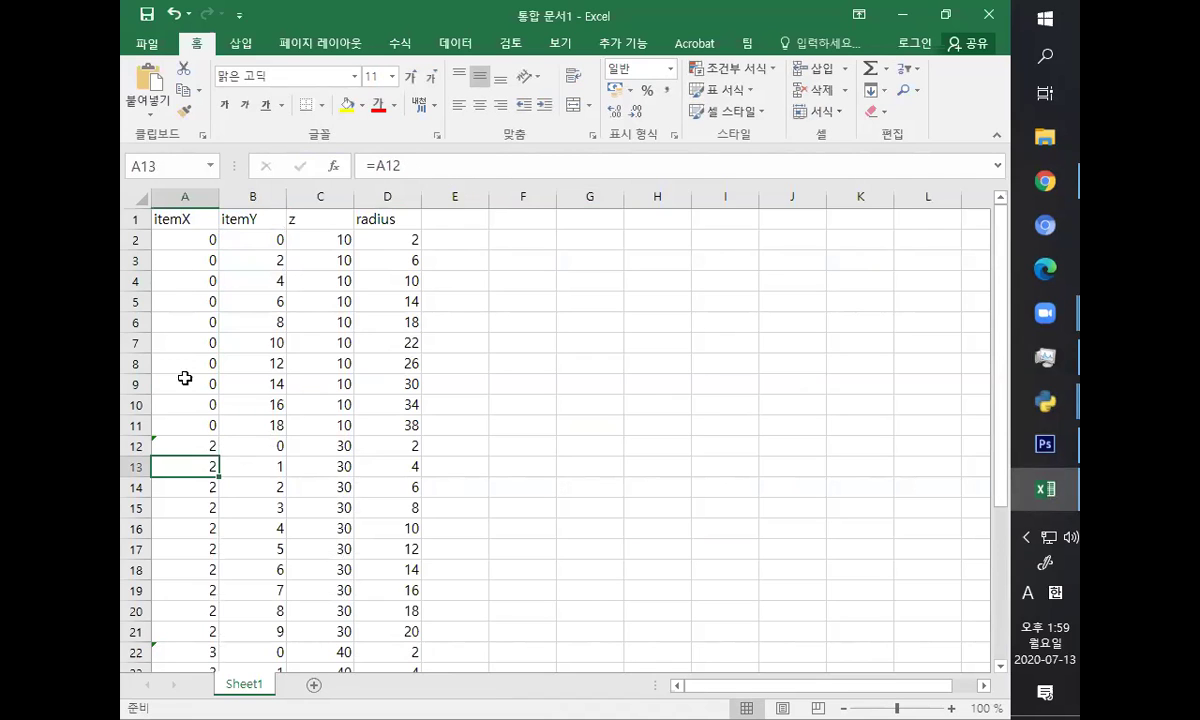
- Copy the itemY series in B2:B11 and paste it over the next group starting at B12
{"action": "left_click_drag", "start_coordinate": [249, 240], "coordinate": [244, 430]}
{"action": "key", "text": "ctrl+c"}
{"action": "left_click", "coordinate": [244, 445]}
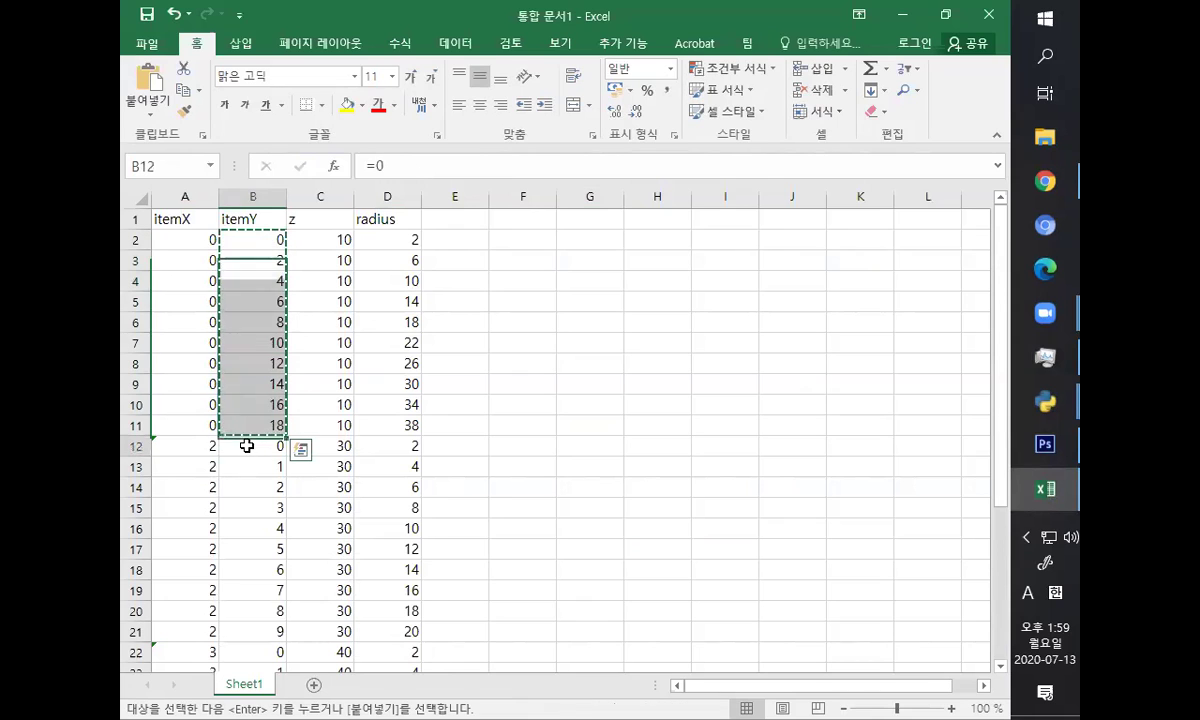
{"action": "key", "text": "ctrl+v"}
- Paste the copied itemY series into the itemX column from A12 and again from A22
{"action": "scroll", "coordinate": [333, 468], "scroll_direction": "down", "scroll_amount": 2}
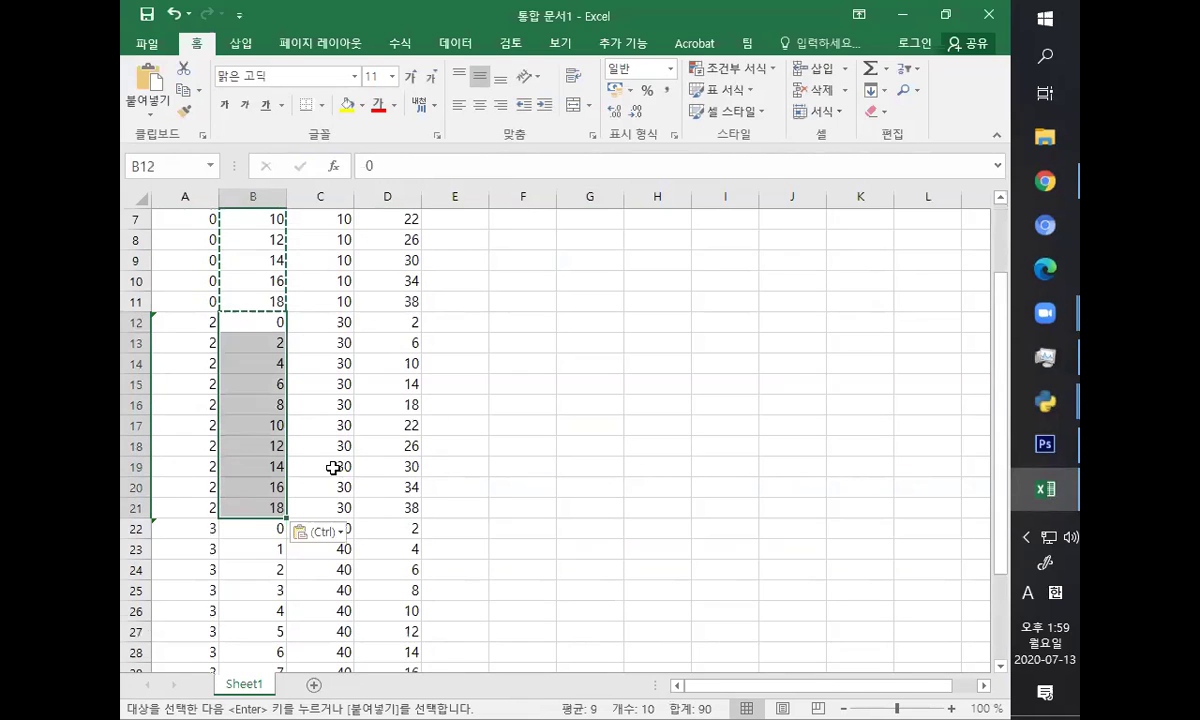
{"action": "left_click_drag", "start_coordinate": [205, 327], "coordinate": [255, 508]}
{"action": "key", "text": "ctrl+v"}
{"action": "left_click", "coordinate": [209, 528]}
{"action": "key", "text": "ctrl+v"}
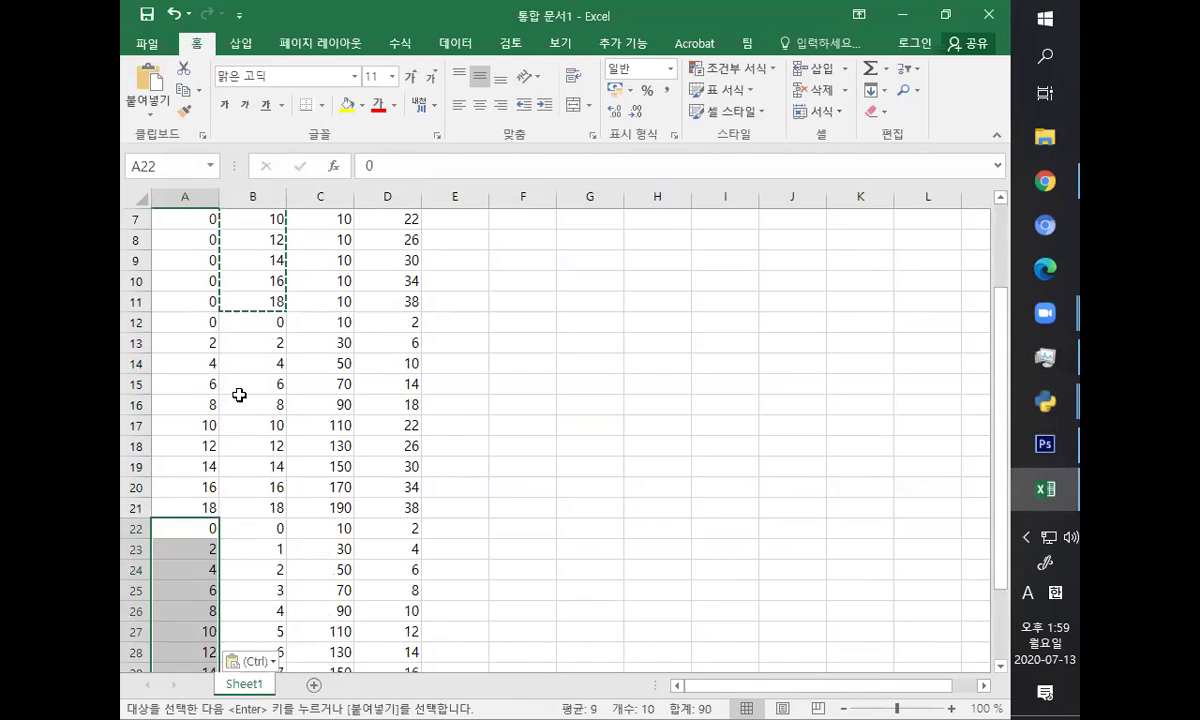
- Replace the itemX formula in A13 with =A12
{"action": "scroll", "coordinate": [234, 360], "scroll_direction": "up", "scroll_amount": 2}
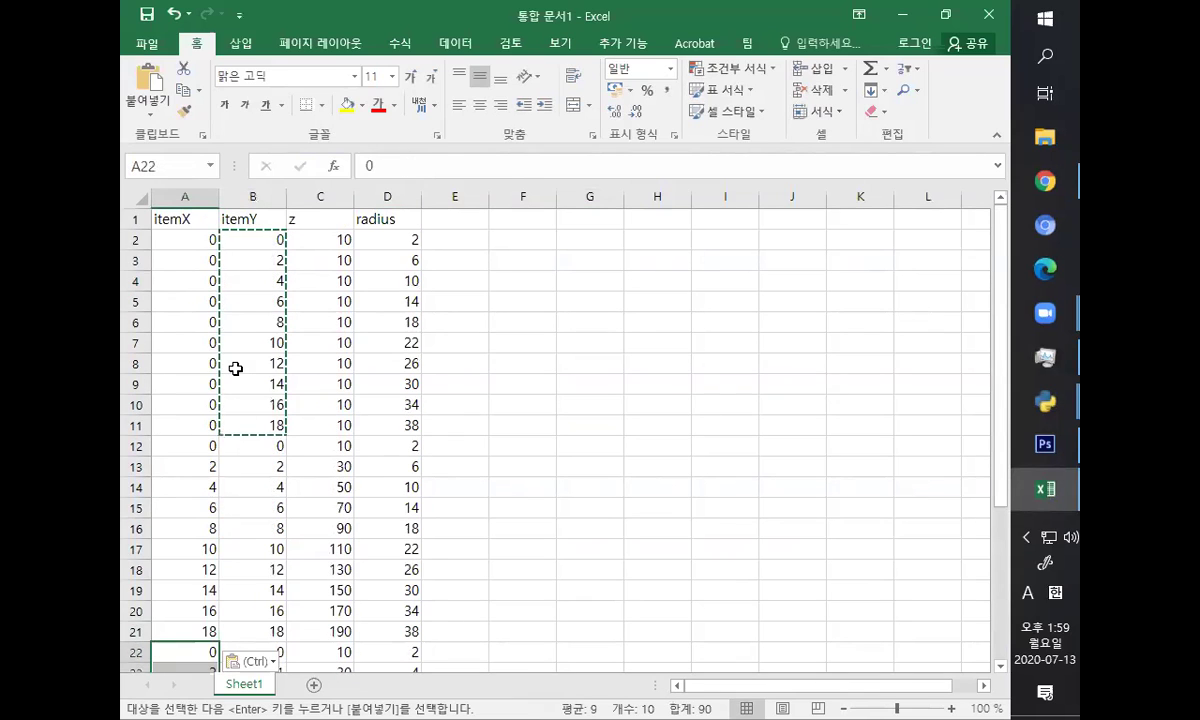
{"action": "left_click", "coordinate": [207, 464]}
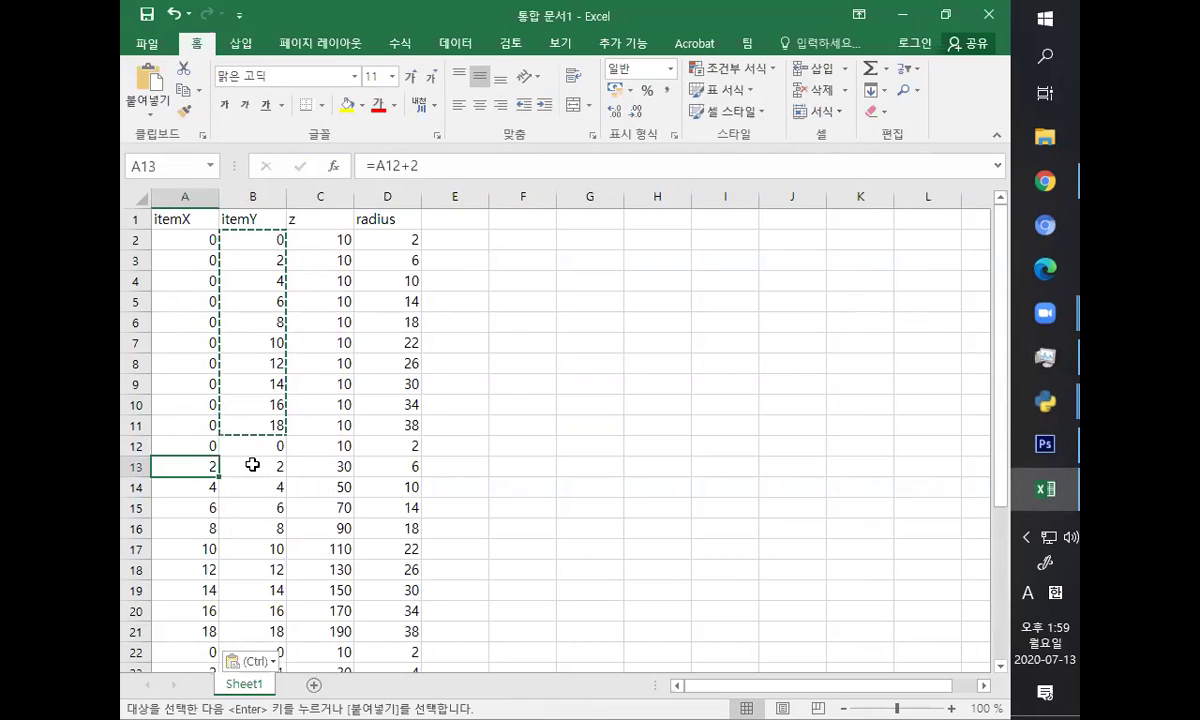
{"action": "type", "text": "="}
{"action": "key", "text": "Up"}
{"action": "key", "text": "Return"}
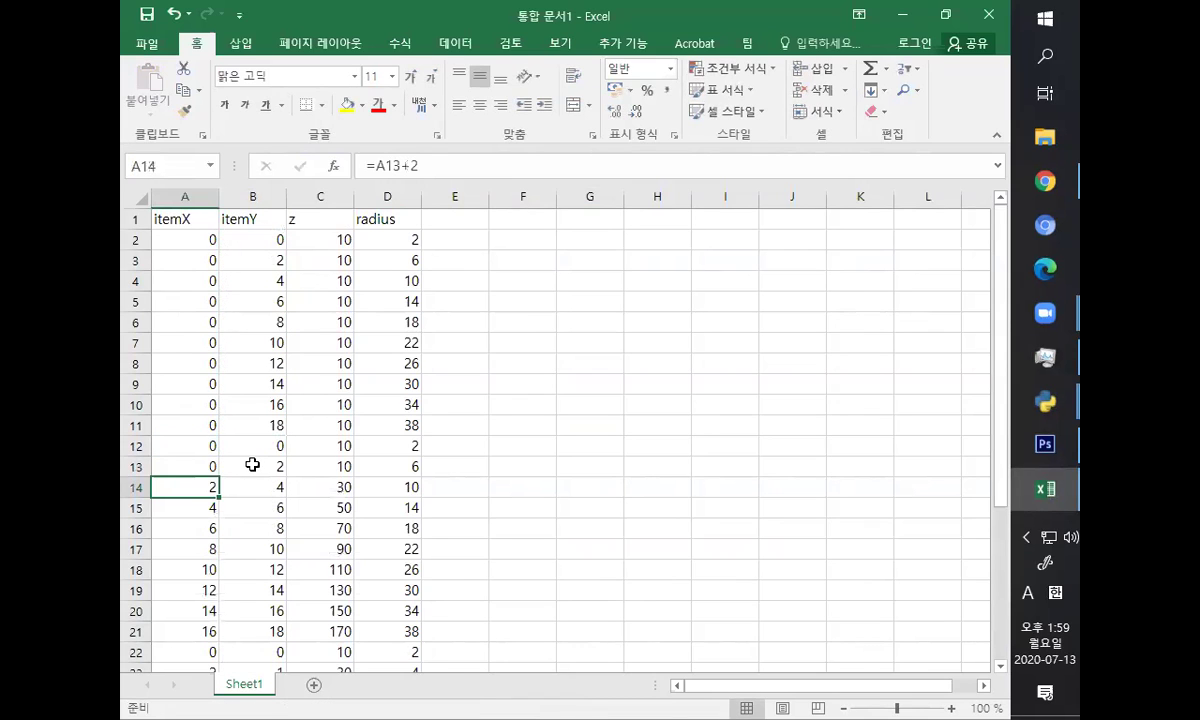
- Start the second itemX group in row 7 by entering =A6+2 in A7 and 0 in B7
{"action": "left_click", "coordinate": [201, 464]}
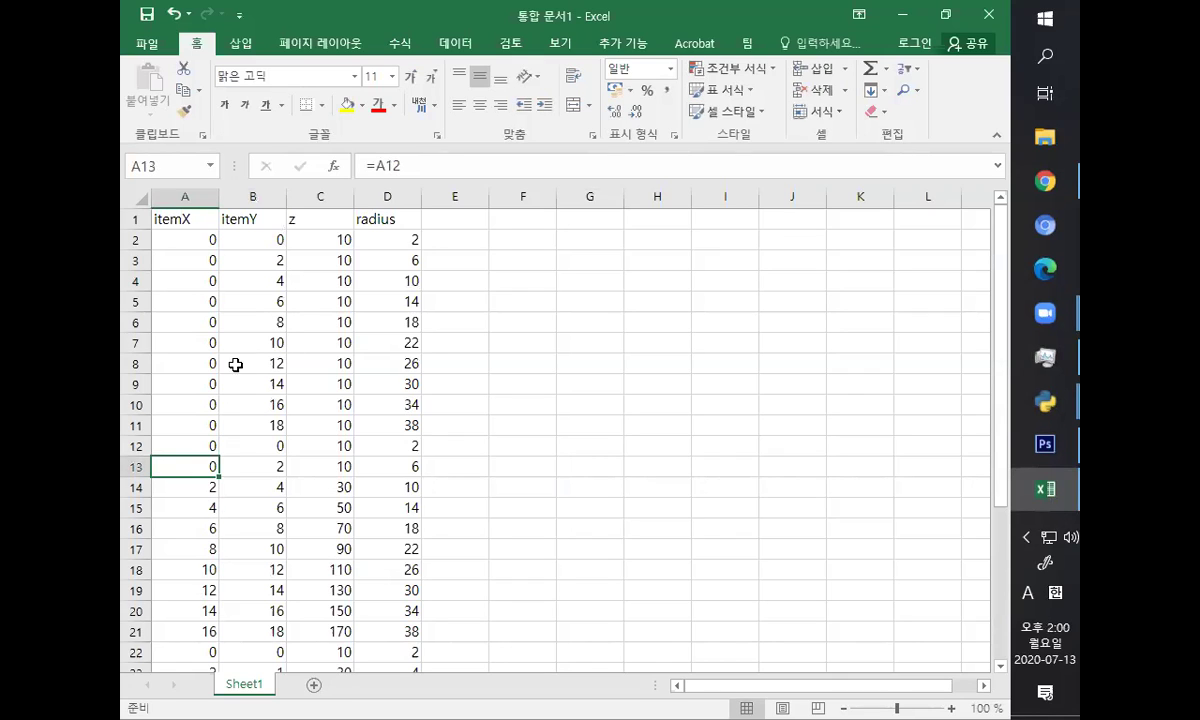
{"action": "left_click", "coordinate": [269, 344]}
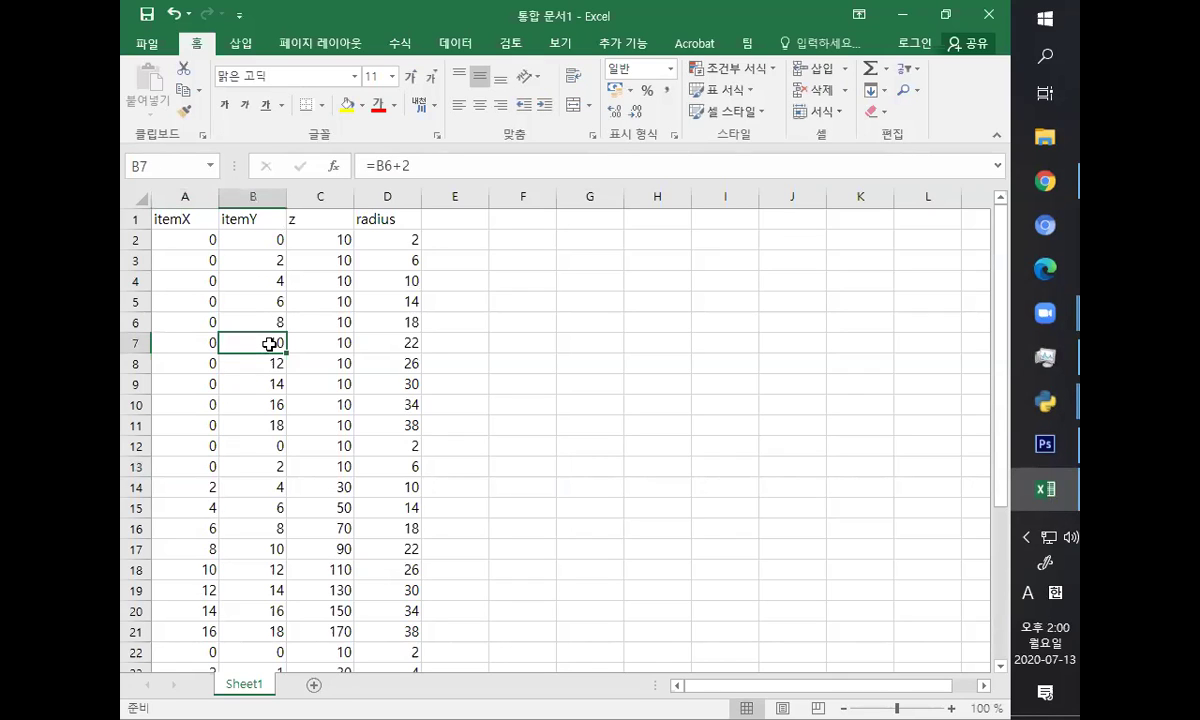
{"action": "left_click", "coordinate": [203, 346]}
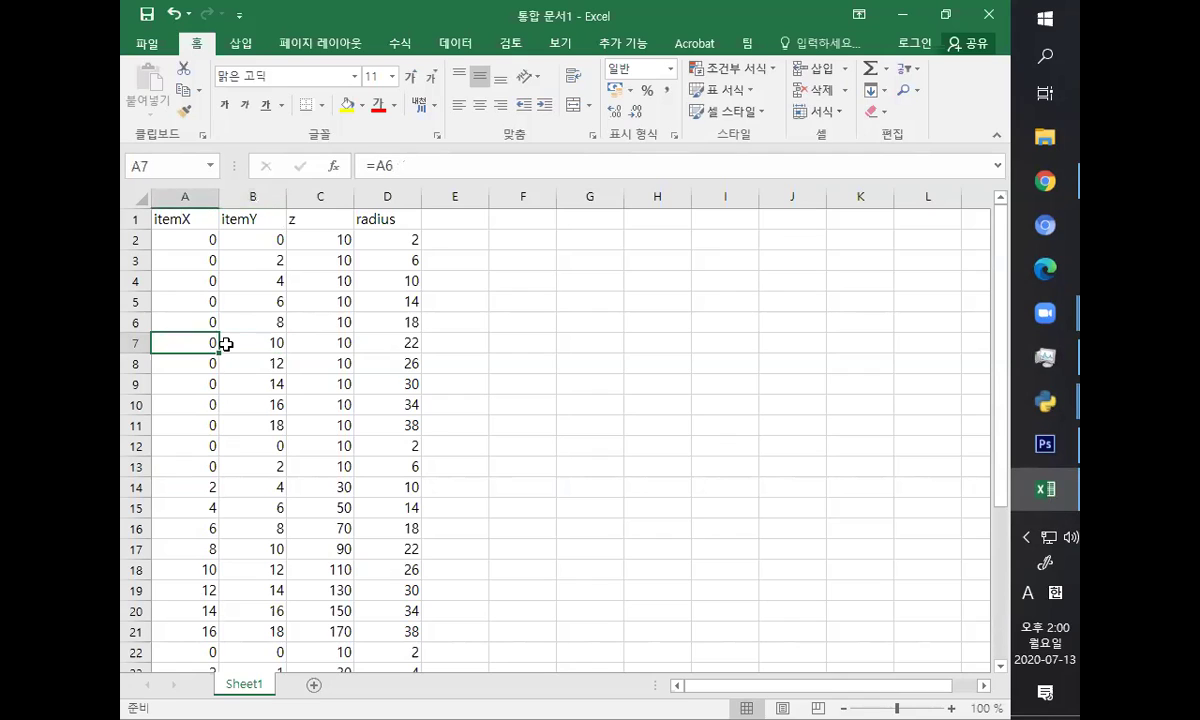
{"action": "type", "text": "="}
{"action": "key", "text": "Up"}
{"action": "type", "text": "+2"}
{"action": "key", "text": "Return"}
{"action": "key", "text": "Right"}
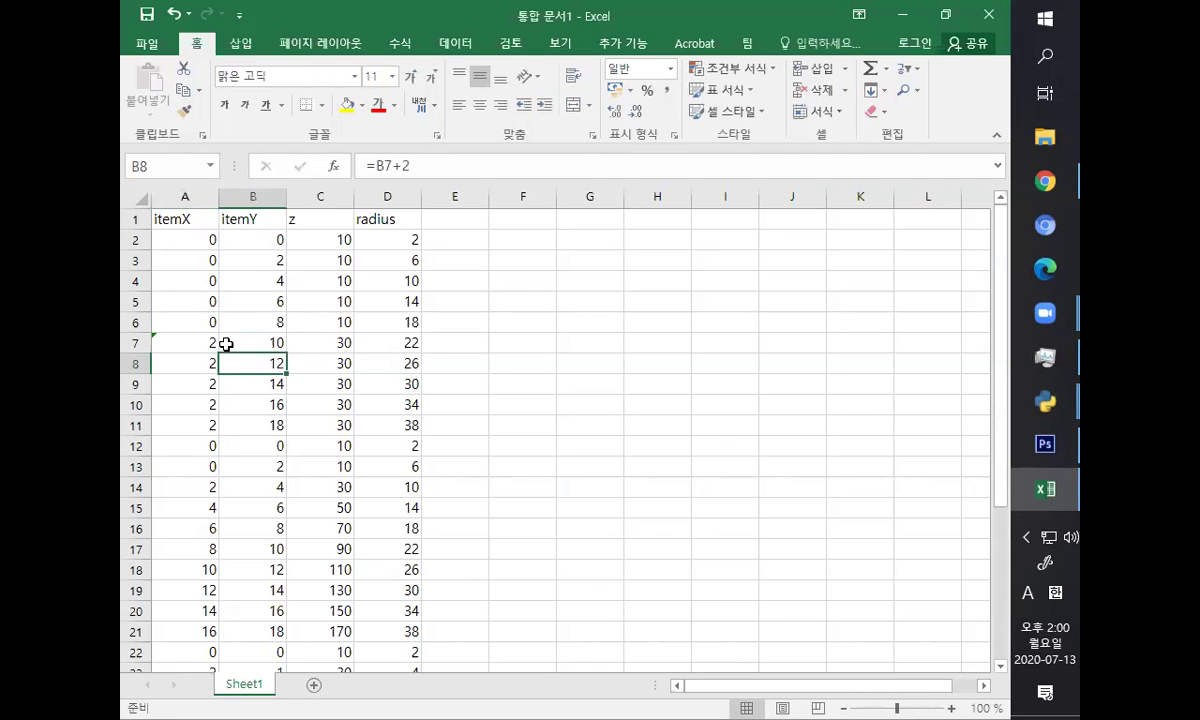
{"action": "key", "text": "Up"}
{"action": "type", "text": "0"}
{"action": "key", "text": "Return"}
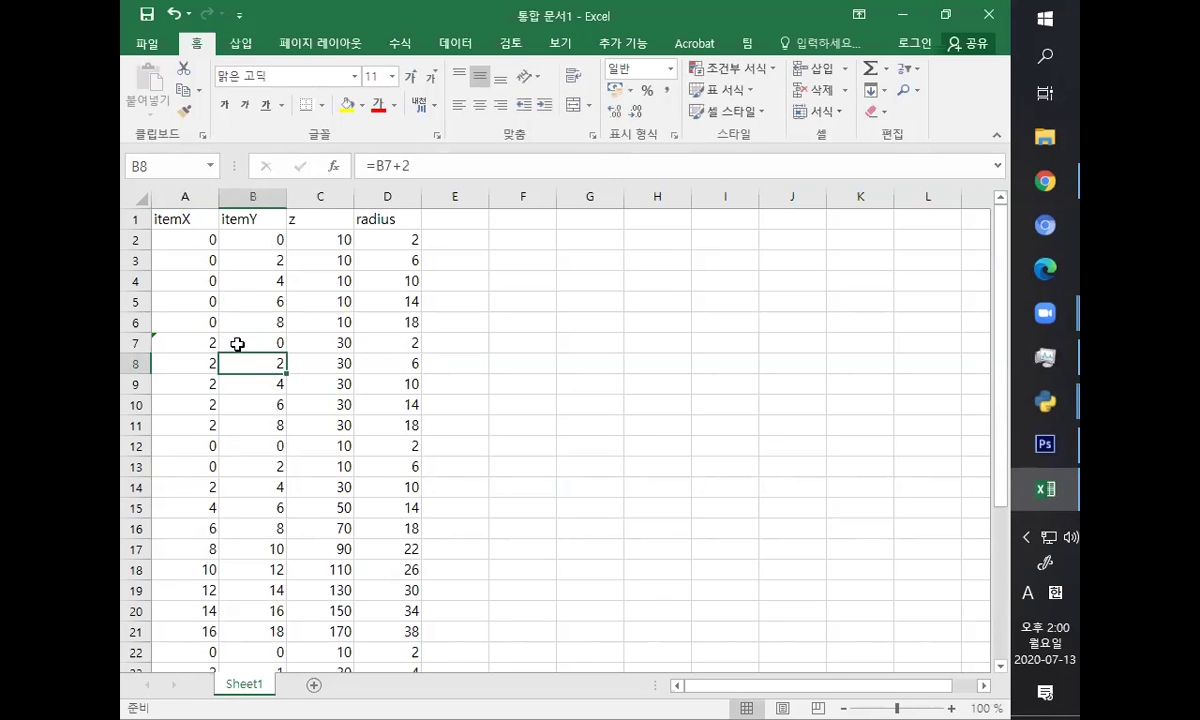
- Copy the five-row itemX and itemY block A7:B11 and paste it at A12, A17 and A22
{"action": "left_click_drag", "start_coordinate": [177, 340], "coordinate": [244, 424]}
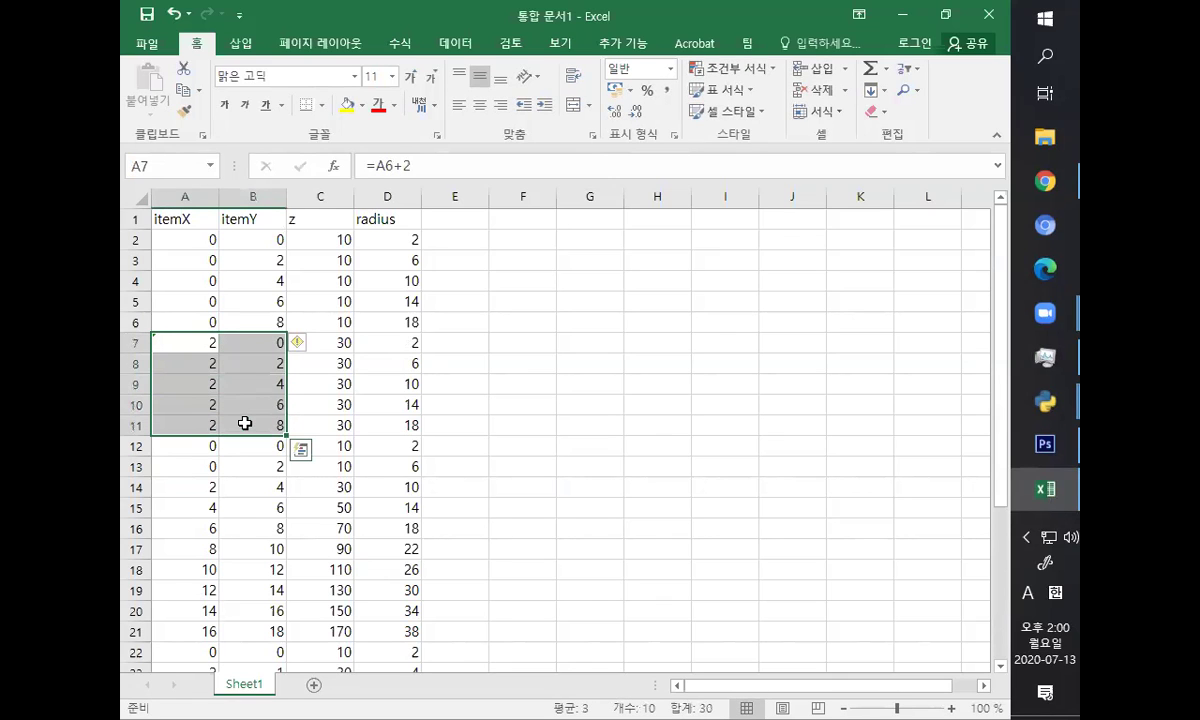
{"action": "key", "text": "ctrl+c"}
{"action": "left_click", "coordinate": [200, 445]}
{"action": "key", "text": "ctrl+v"}
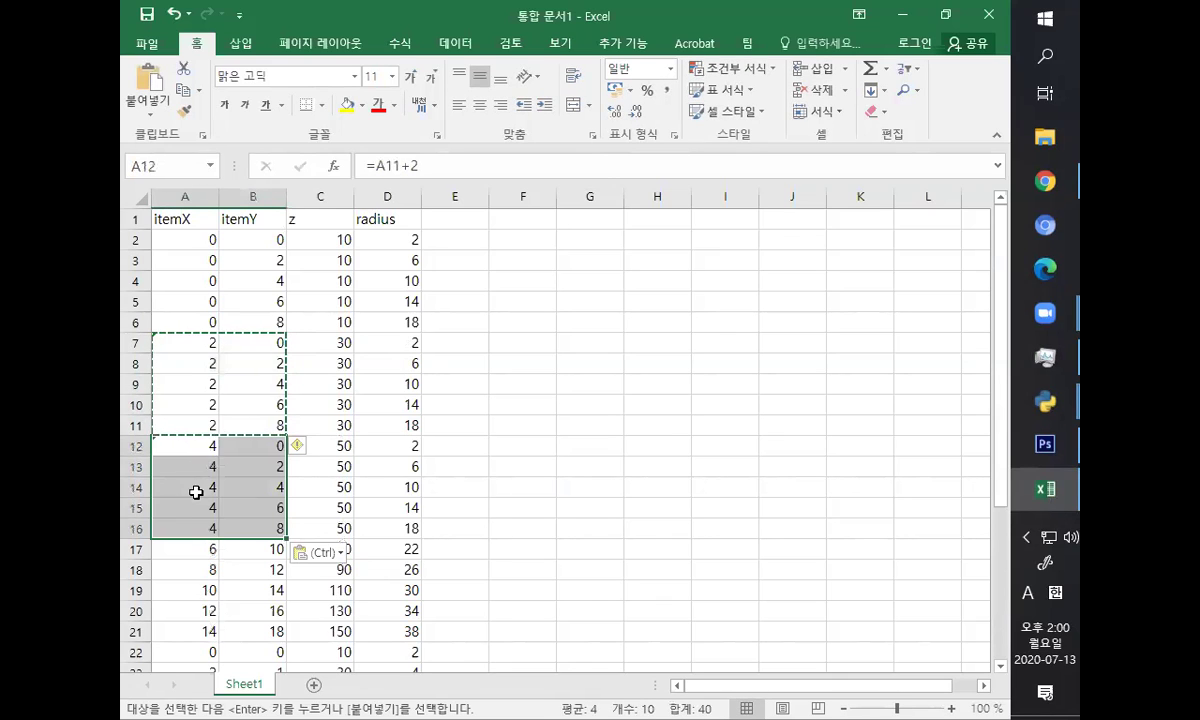
{"action": "left_click", "coordinate": [190, 550]}
{"action": "key", "text": "ctrl+v"}
{"action": "scroll", "coordinate": [193, 575], "scroll_direction": "down", "scroll_amount": 2}
{"action": "left_click", "coordinate": [196, 535]}
{"action": "key", "text": "ctrl+v"}
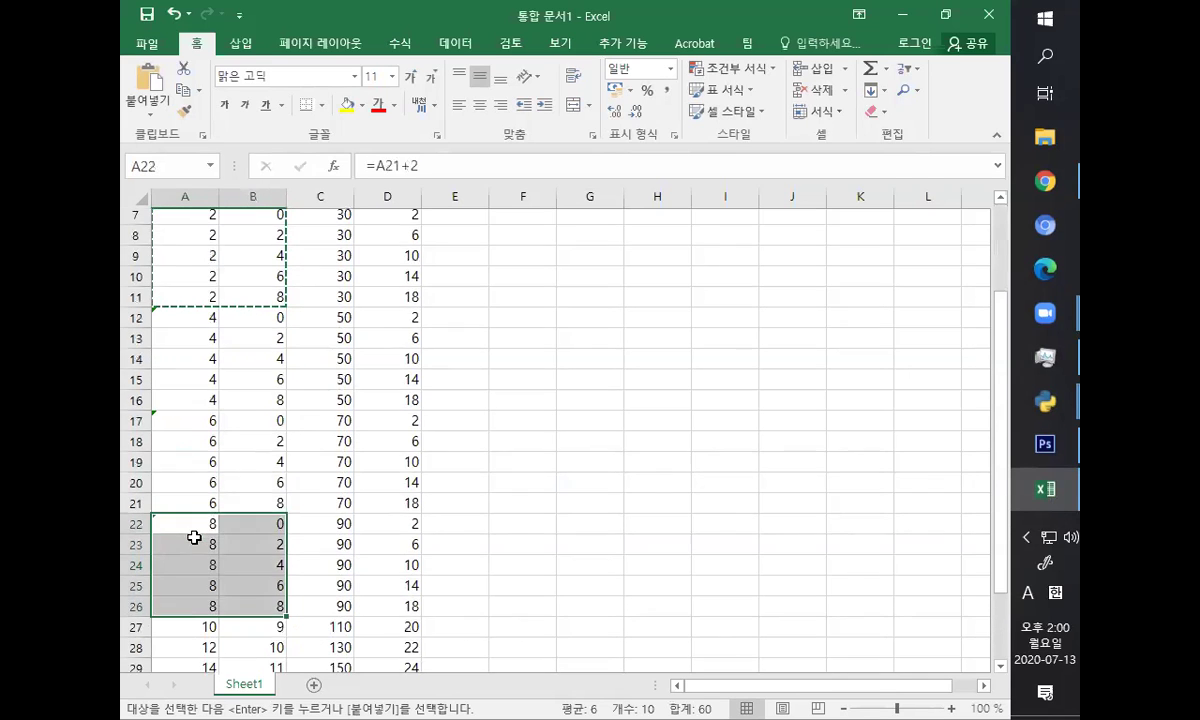
- Paste the block once more at A27, and clear the contents of surplus rows 27 to 34
{"action": "scroll", "coordinate": [193, 536], "scroll_direction": "down", "scroll_amount": 2}
{"action": "left_click", "coordinate": [194, 508]}
{"action": "key", "text": "ctrl+v"}
{"action": "left_click_drag", "start_coordinate": [138, 507], "coordinate": [481, 650]}
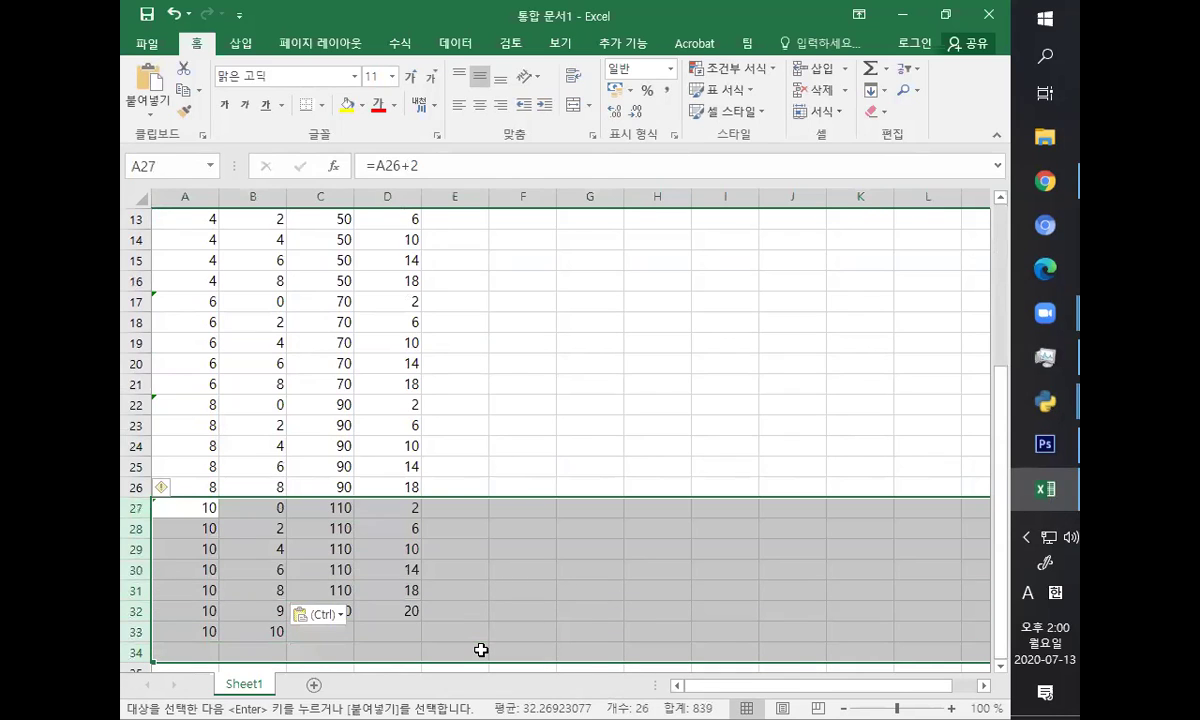
{"action": "key", "text": "Delete"}
{"action": "left_click", "coordinate": [457, 633]}
{"action": "scroll", "coordinate": [485, 458], "scroll_direction": "up", "scroll_amount": 4}
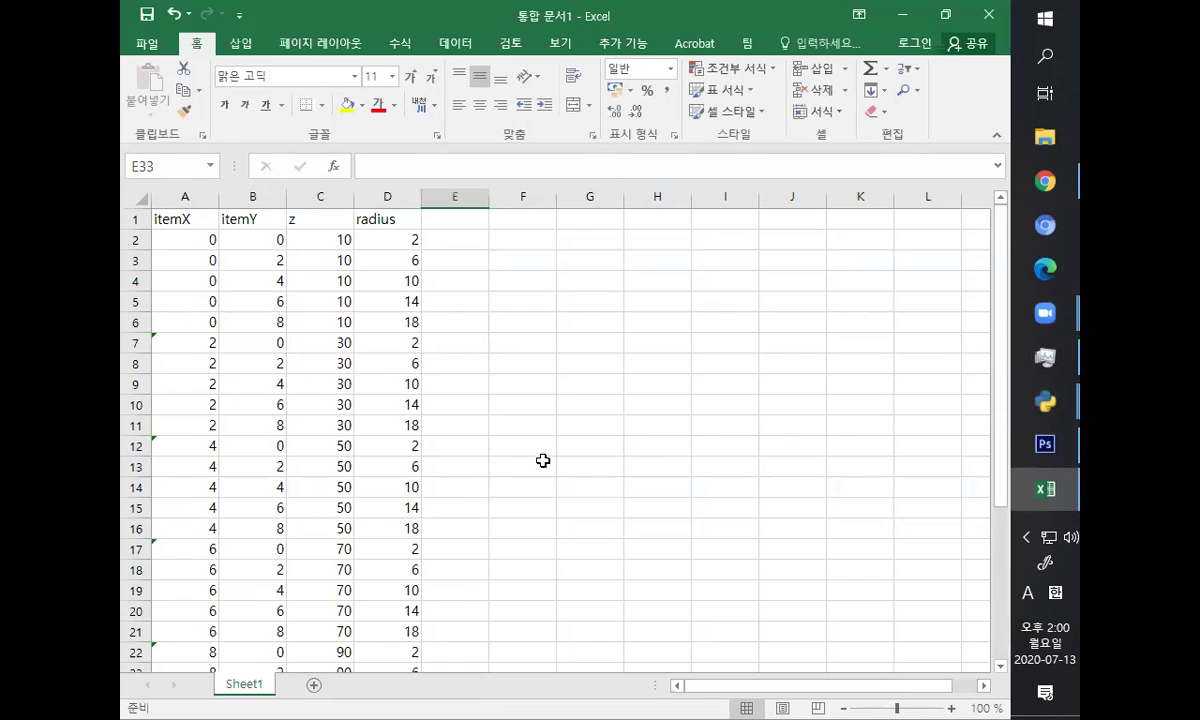
- Check the radius formula in D2, return to the Rhino Python Editor, move its window aside and run demo003.py
{"action": "left_click", "coordinate": [366, 241]}
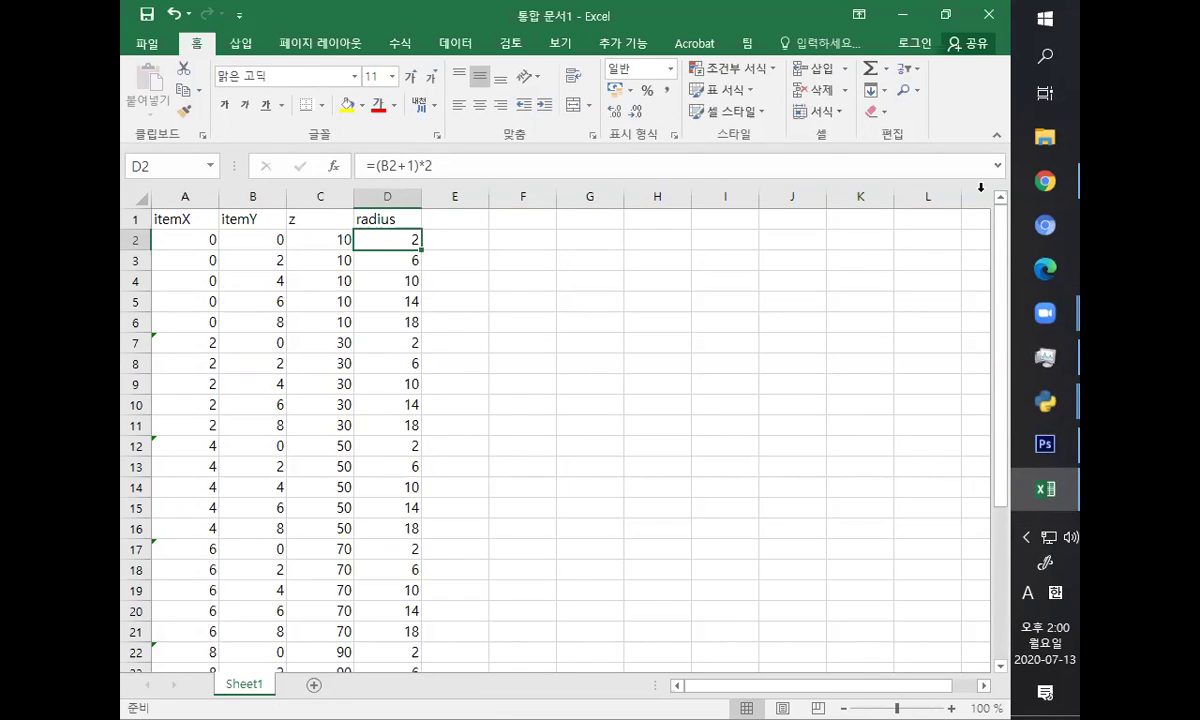
{"action": "left_click", "coordinate": [901, 14]}
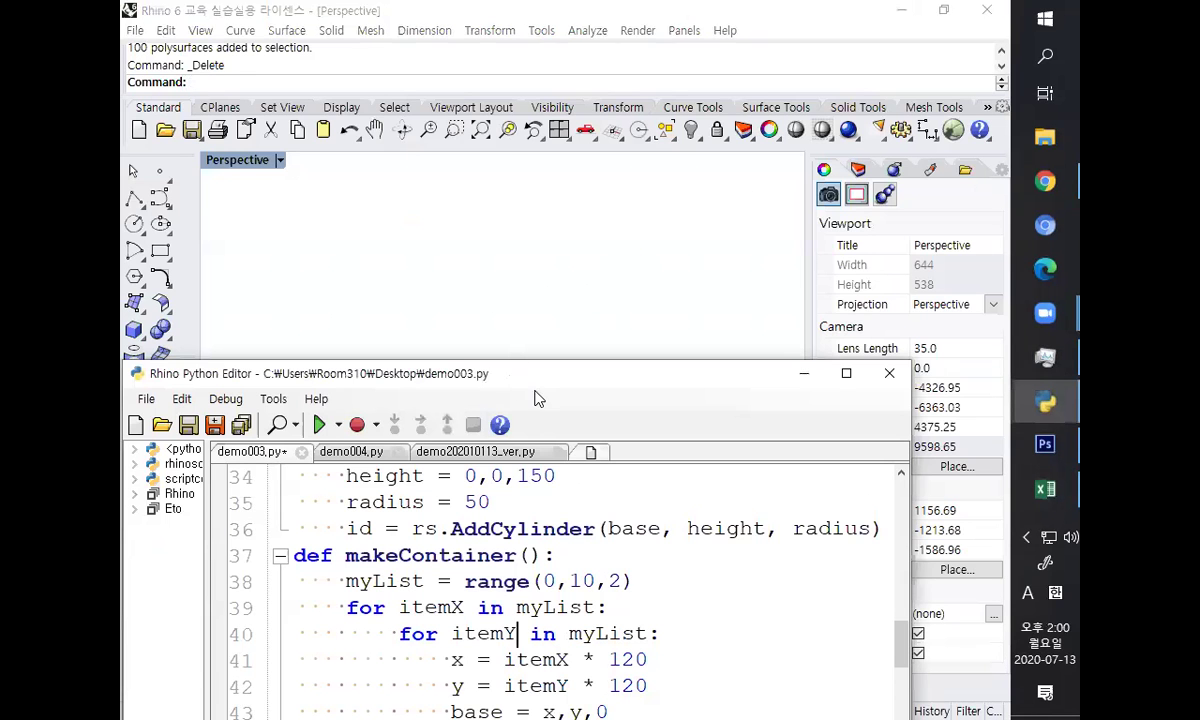
{"action": "left_click_drag", "start_coordinate": [535, 399], "coordinate": [650, 420]}
{"action": "left_click", "coordinate": [425, 452]}
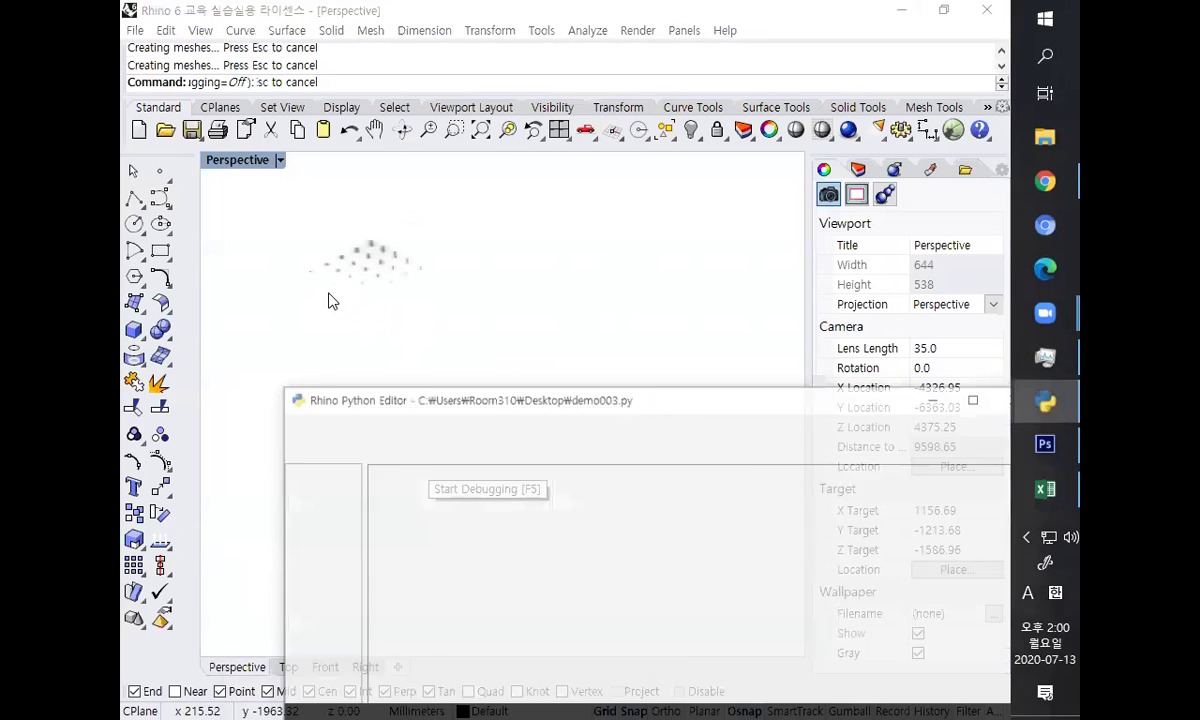
- Examine the generated cylinder grid in the Perspective view from several angles, keeping the editor window clear of it
{"action": "scroll", "coordinate": [336, 264], "scroll_direction": "up", "scroll_amount": 5}
{"action": "right_click_drag", "start_coordinate": [420, 287], "coordinate": [407, 344]}
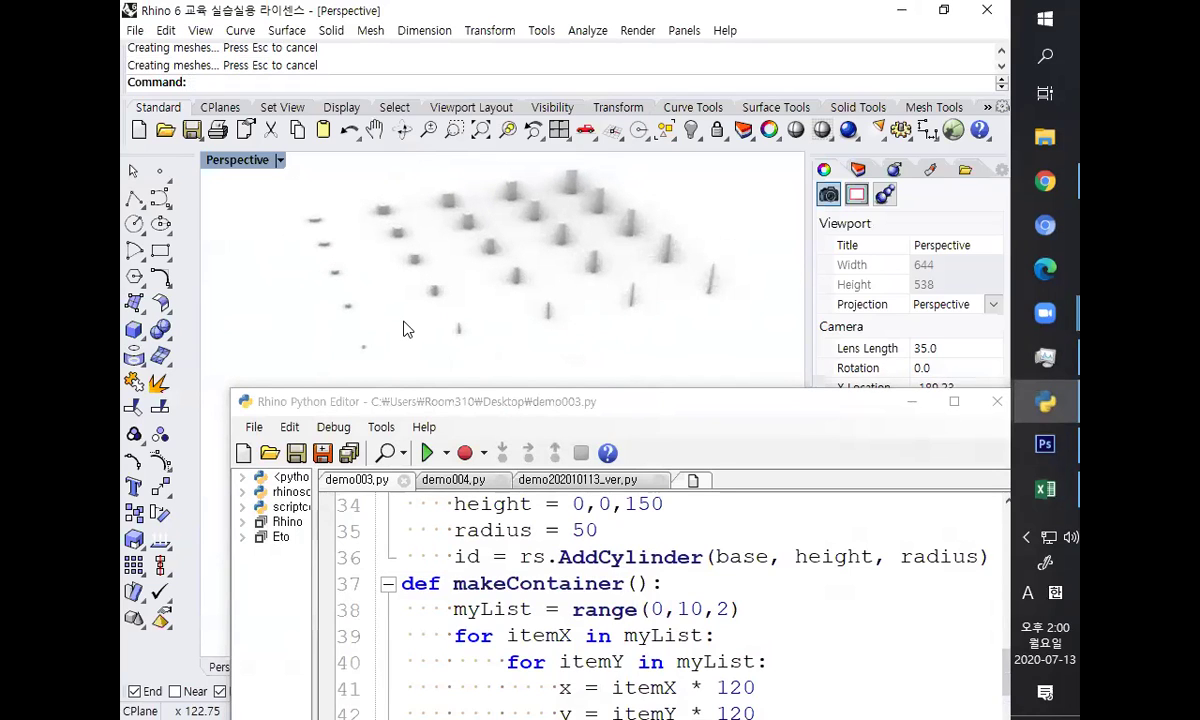
{"action": "right_click_drag", "start_coordinate": [447, 367], "coordinate": [455, 394]}
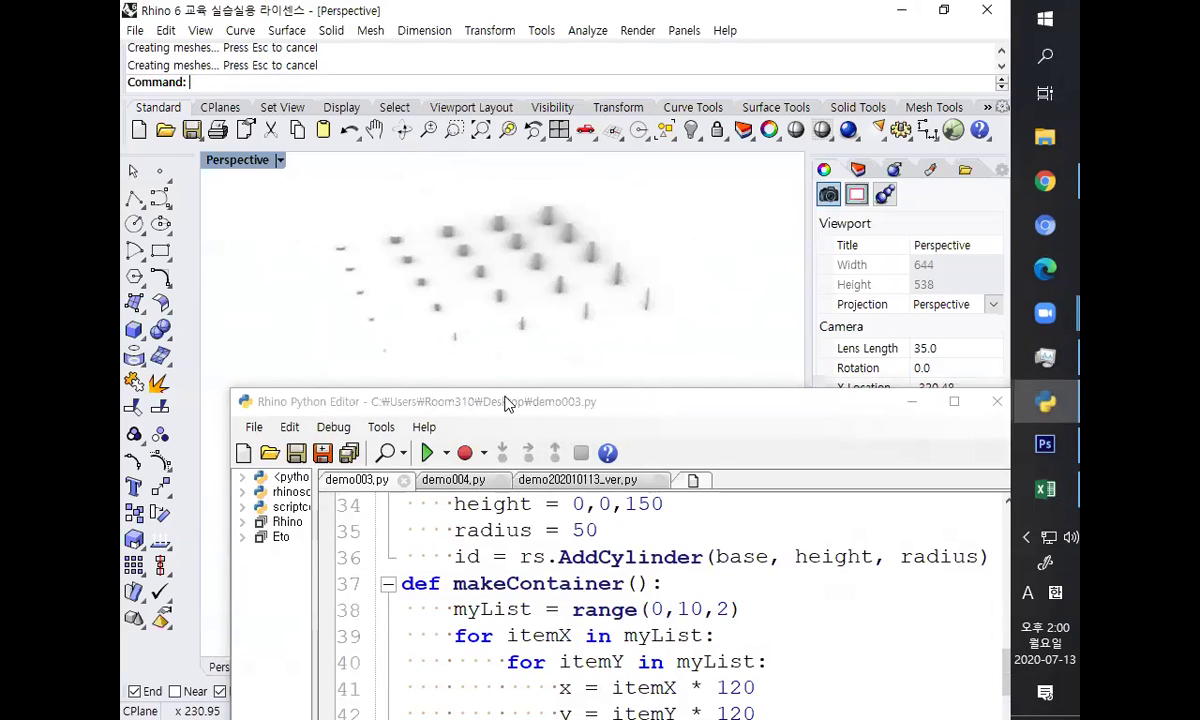
{"action": "left_click", "coordinate": [502, 404]}
{"action": "left_click_drag", "start_coordinate": [502, 404], "coordinate": [407, 395]}
{"action": "right_click_drag", "start_coordinate": [493, 295], "coordinate": [455, 295]}
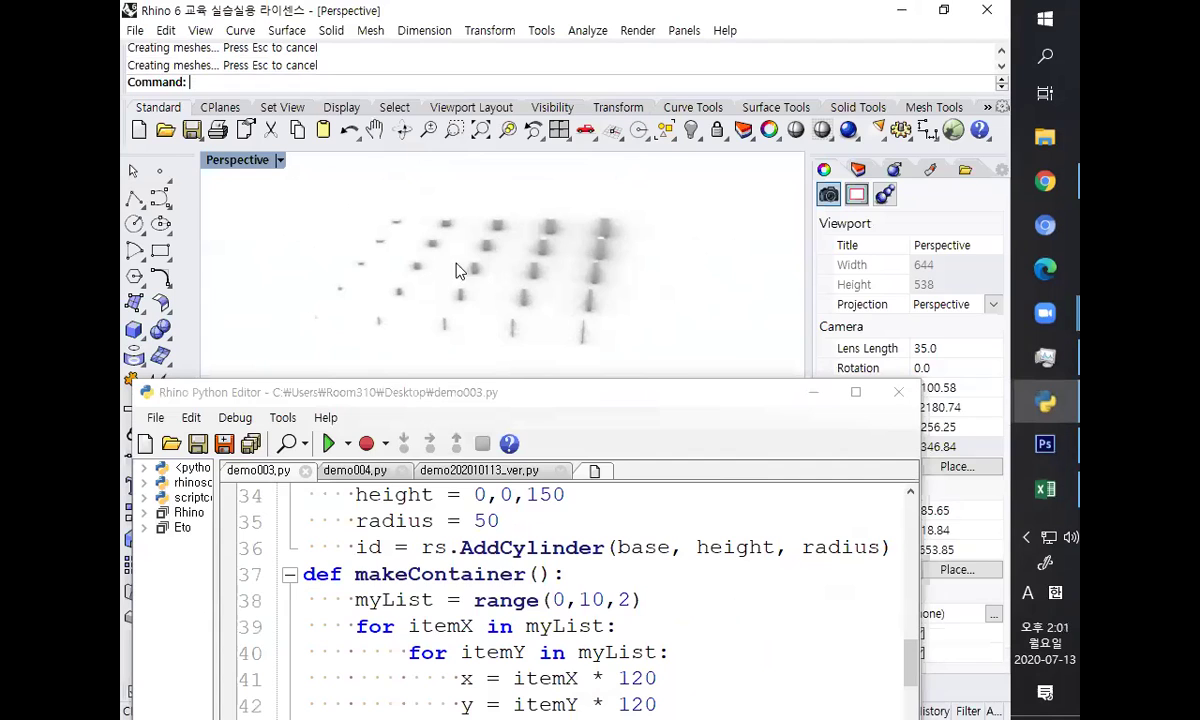
- Move the Rhino Python Editor window up and enlarge it so the whole makeContainer function fits
{"action": "left_click", "coordinate": [469, 399]}
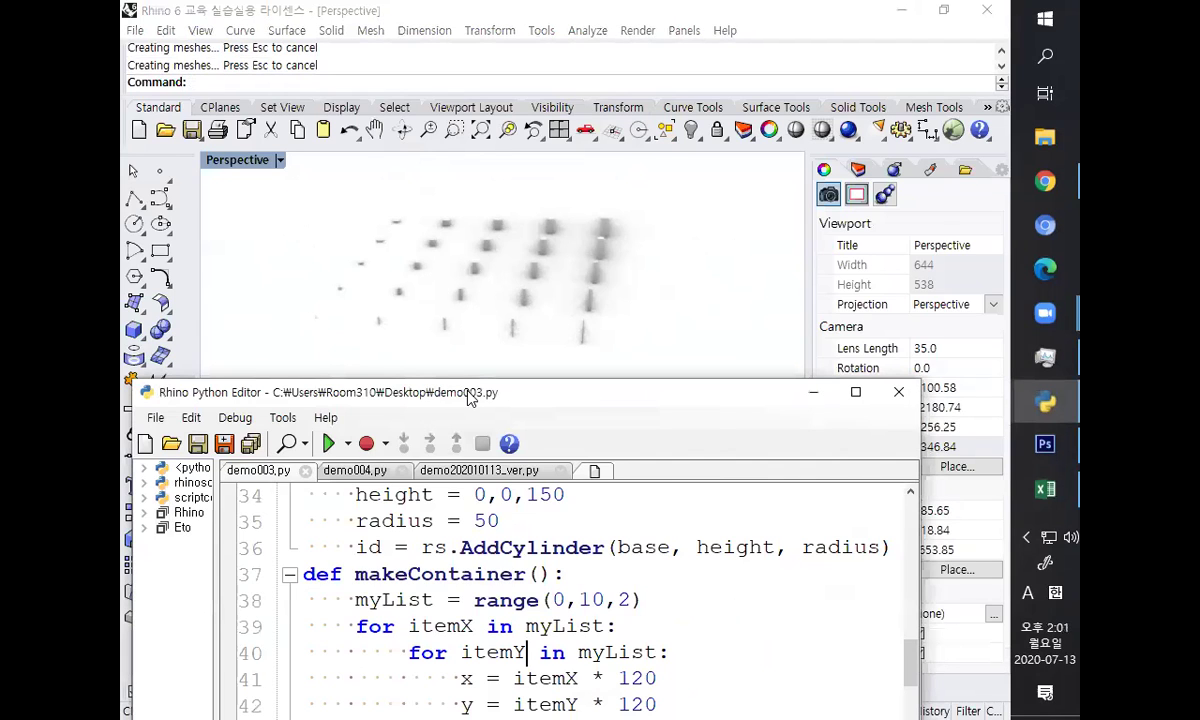
{"action": "left_click_drag", "start_coordinate": [469, 397], "coordinate": [473, 193]}
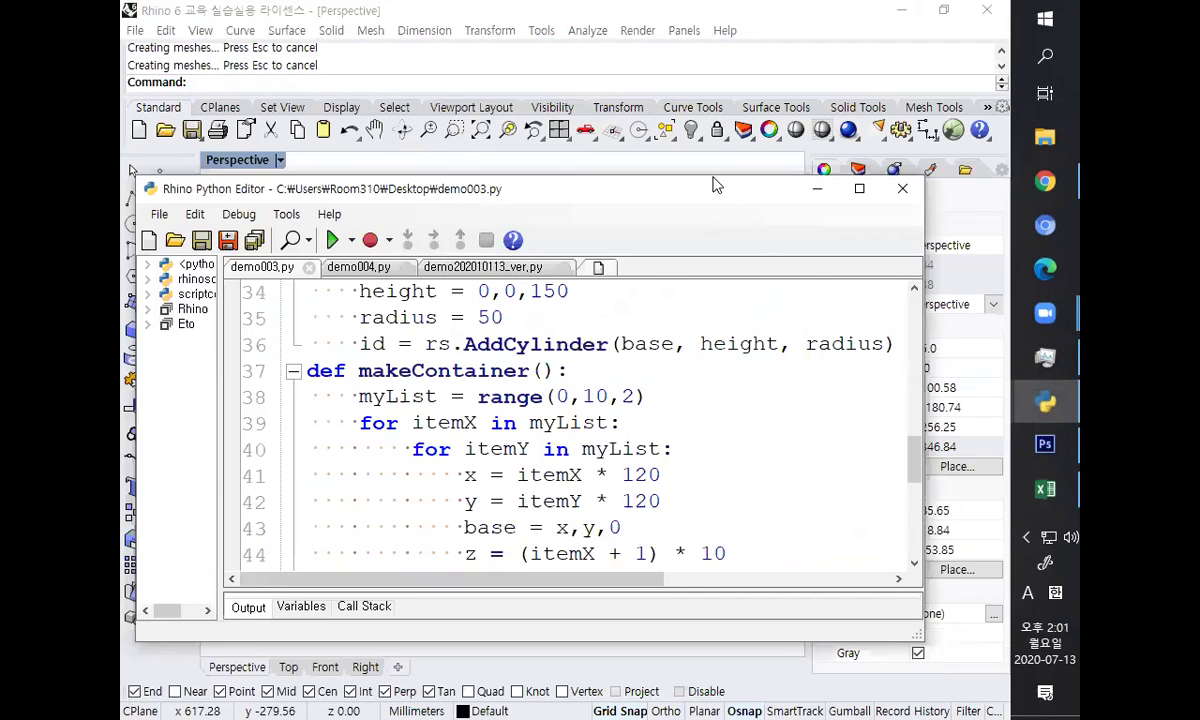
{"action": "left_click_drag", "start_coordinate": [715, 185], "coordinate": [726, 65]}
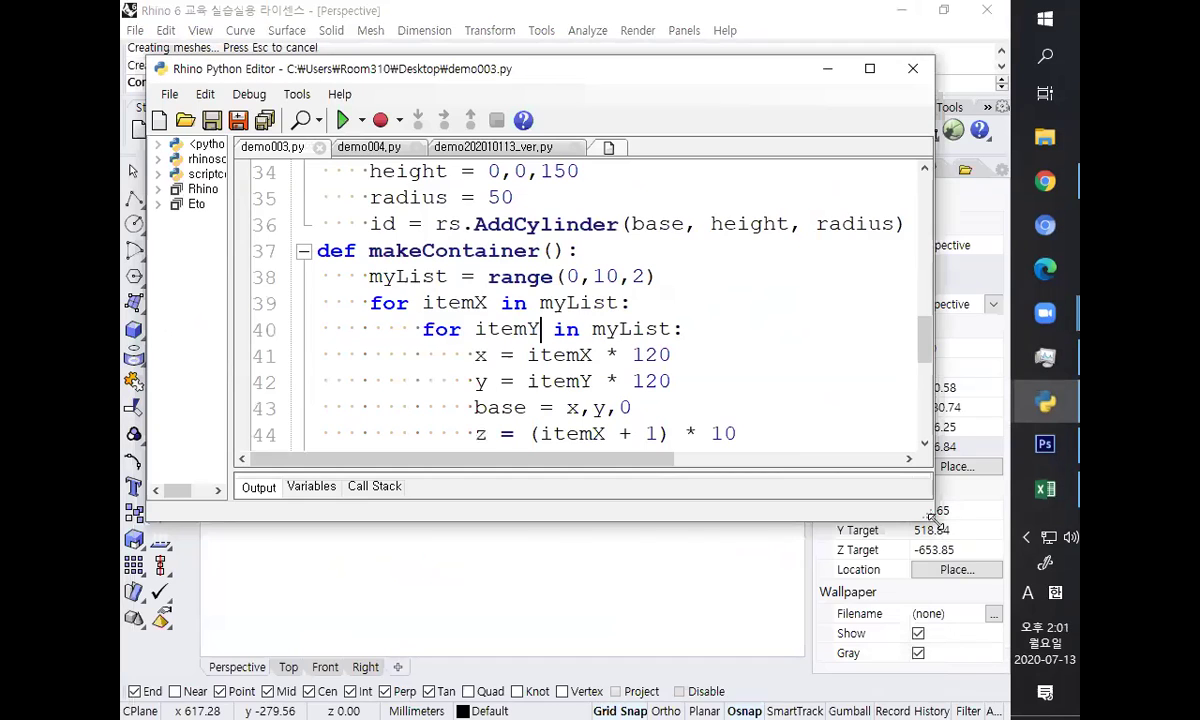
{"action": "left_click_drag", "start_coordinate": [931, 517], "coordinate": [981, 698]}
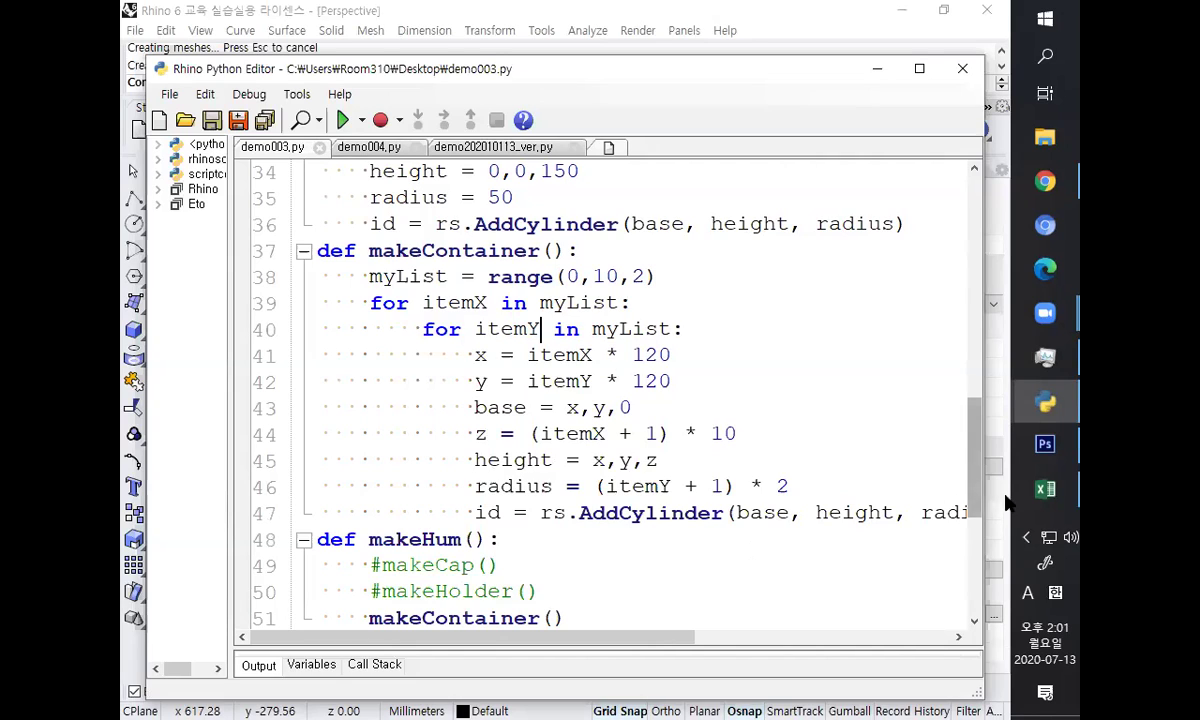
- Switch to the Photoshop sequence diagram and set the foreground colour to magenta d509fa
{"action": "left_click", "coordinate": [1042, 450]}
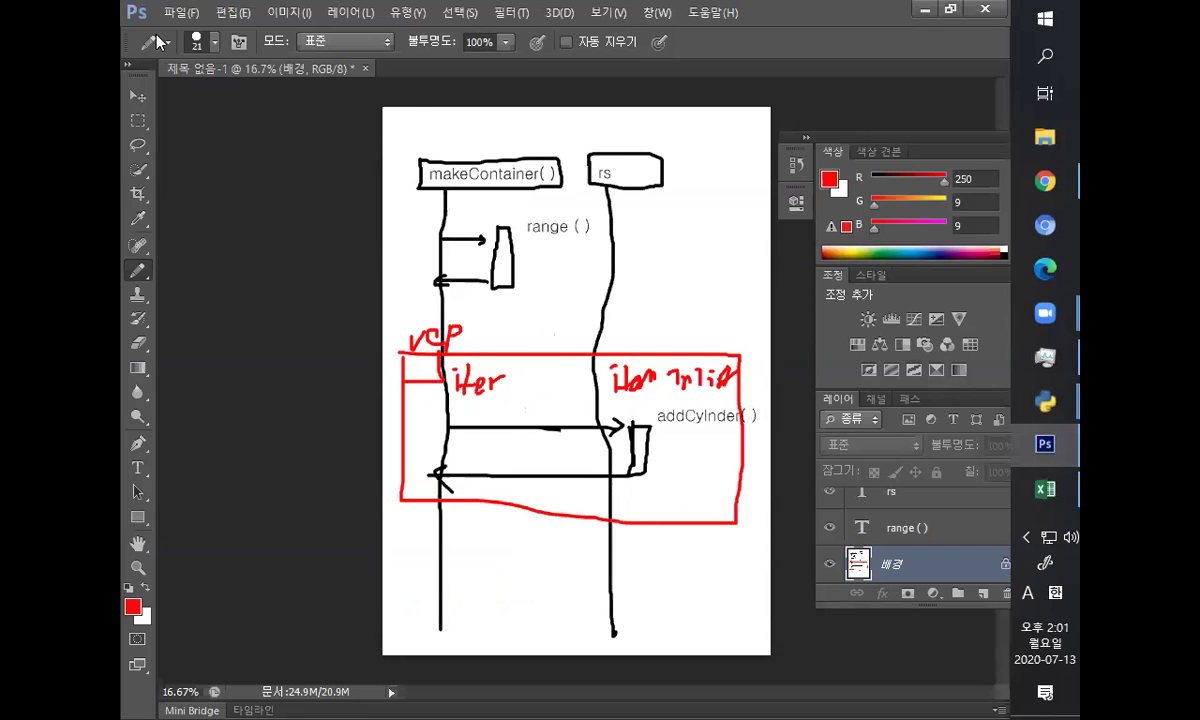
{"action": "left_click", "coordinate": [181, 12]}
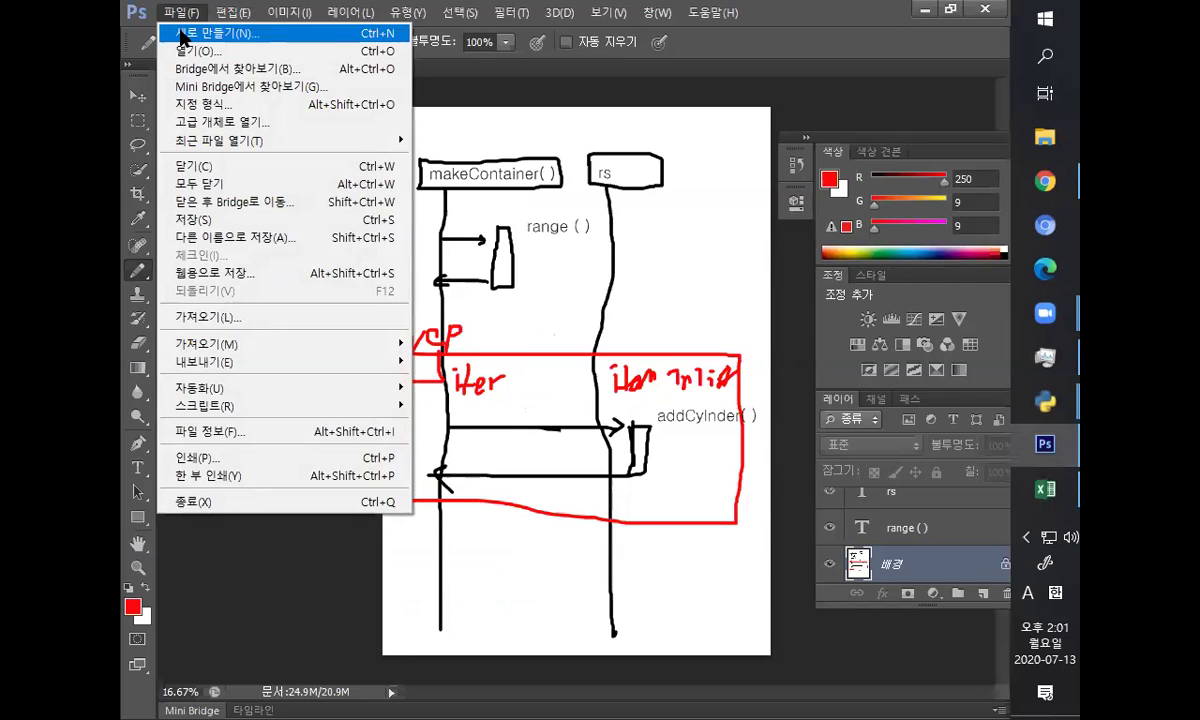
{"action": "left_click", "coordinate": [181, 37]}
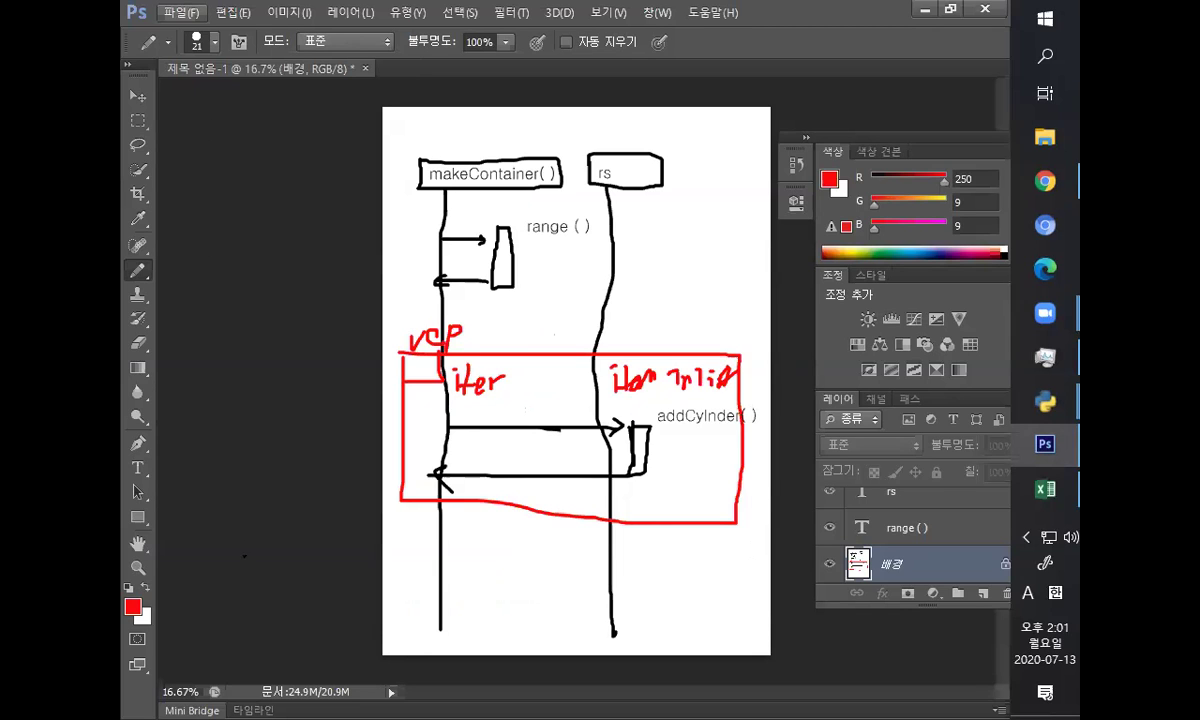
{"action": "left_click", "coordinate": [131, 605]}
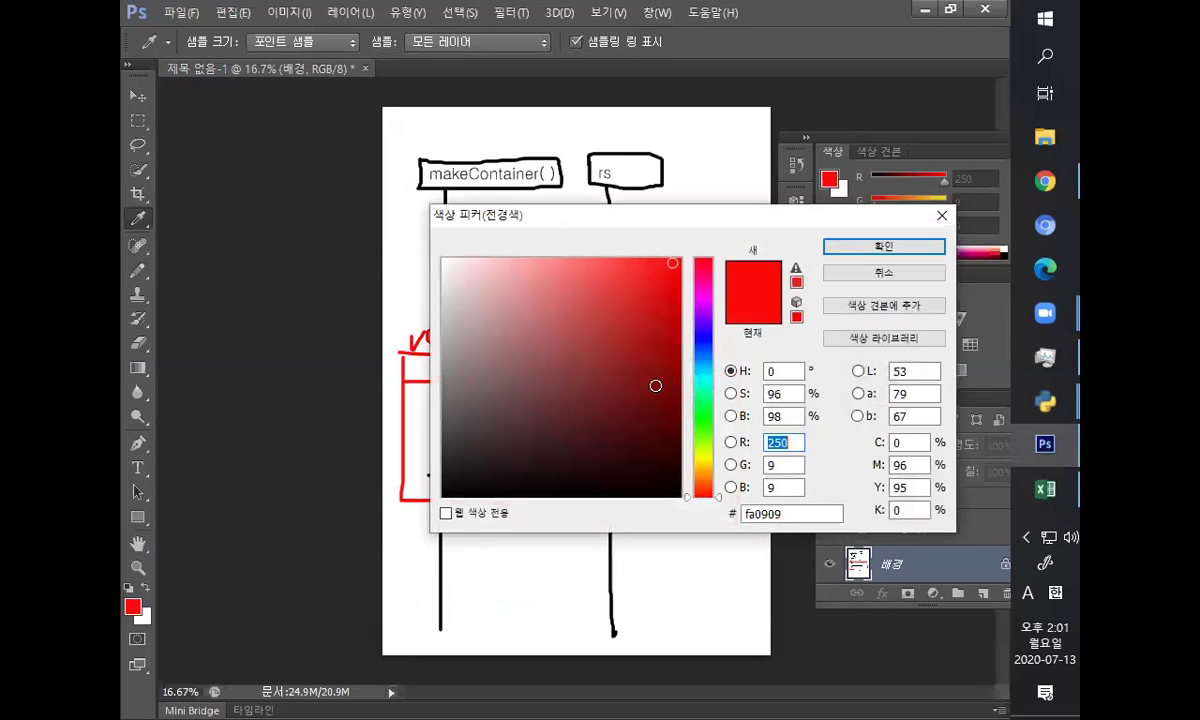
{"action": "left_click", "coordinate": [701, 306]}
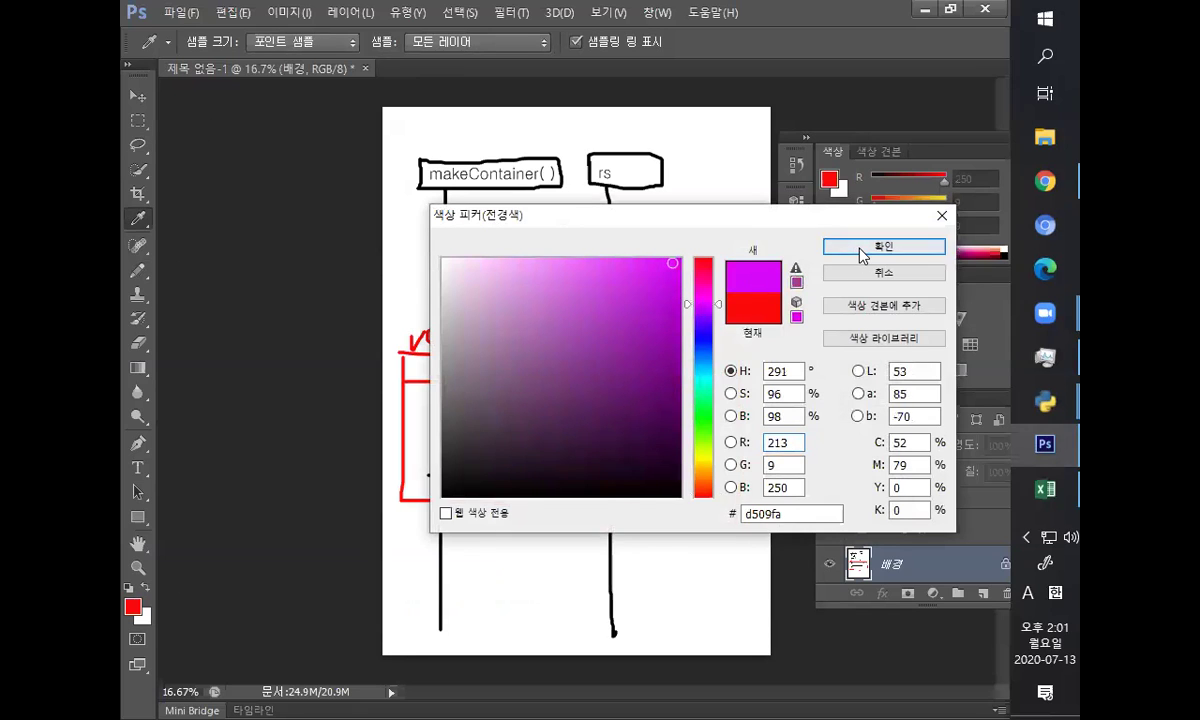
{"action": "left_click", "coordinate": [884, 246]}
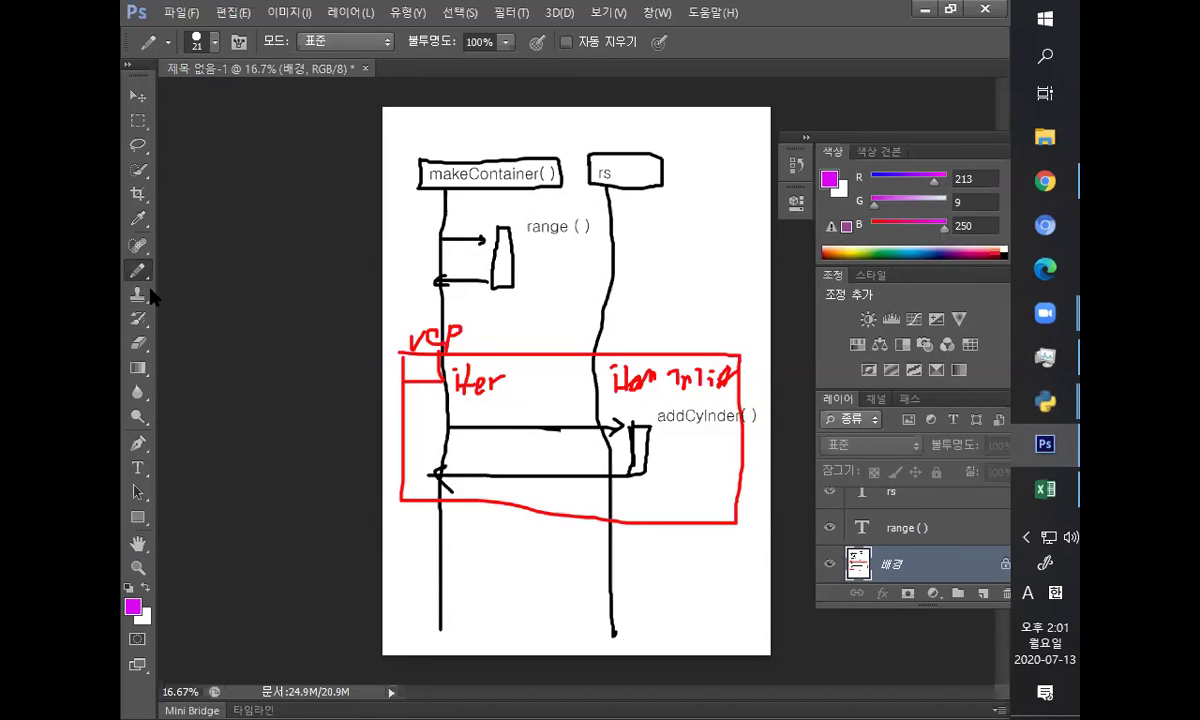
- Draw a magenta loop frame with a corner tab inside the red frame around the addCylinder call, and label it for itemY
{"action": "left_click_drag", "start_coordinate": [420, 410], "coordinate": [423, 466]}
{"action": "mouse_move", "coordinate": [419, 402]}
{"action": "left_mouse_down"}
{"action": "mouse_move", "coordinate": [694, 401]}
{"action": "mouse_move", "coordinate": [722, 470]}
{"action": "mouse_move", "coordinate": [700, 514]}
{"action": "mouse_move", "coordinate": [458, 488]}
{"action": "left_mouse_up"}
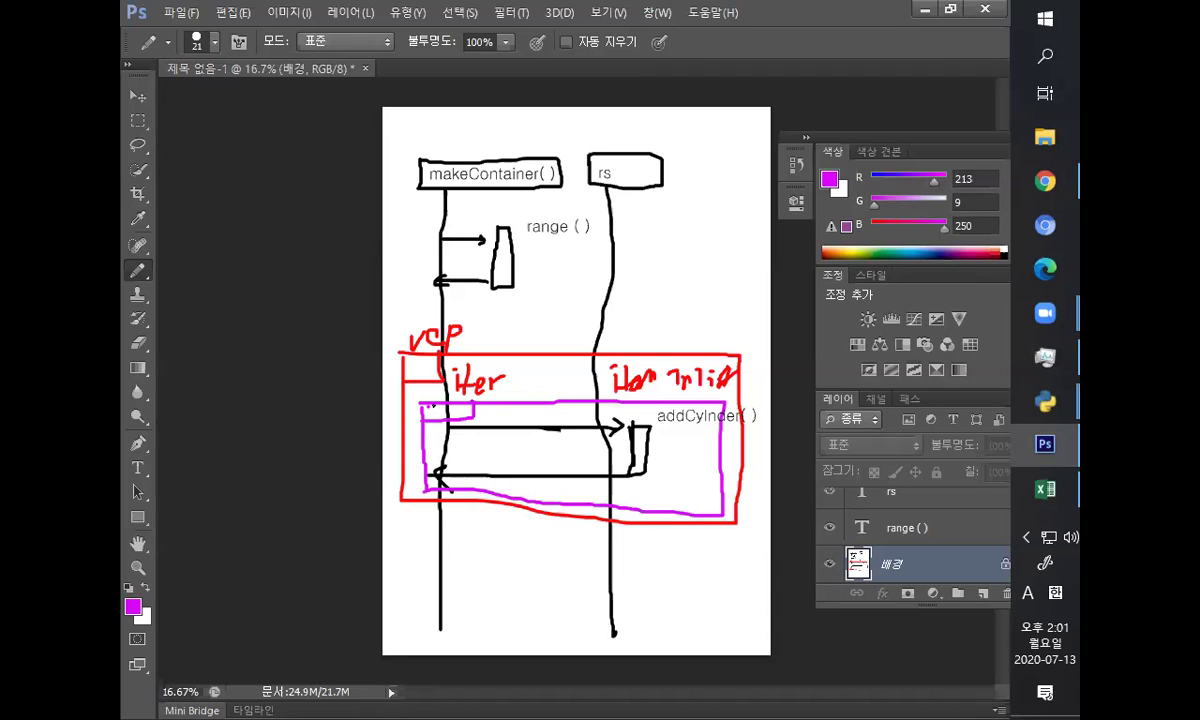
{"action": "mouse_move", "coordinate": [426, 408]}
{"action": "left_mouse_down"}
{"action": "mouse_move", "coordinate": [438, 420]}
{"action": "mouse_move", "coordinate": [458, 412]}
{"action": "left_mouse_up"}
{"action": "mouse_move", "coordinate": [557, 403]}
{"action": "left_mouse_down"}
{"action": "mouse_move", "coordinate": [557, 419]}
{"action": "mouse_move", "coordinate": [621, 413]}
{"action": "mouse_move", "coordinate": [612, 442]}
{"action": "left_mouse_up"}
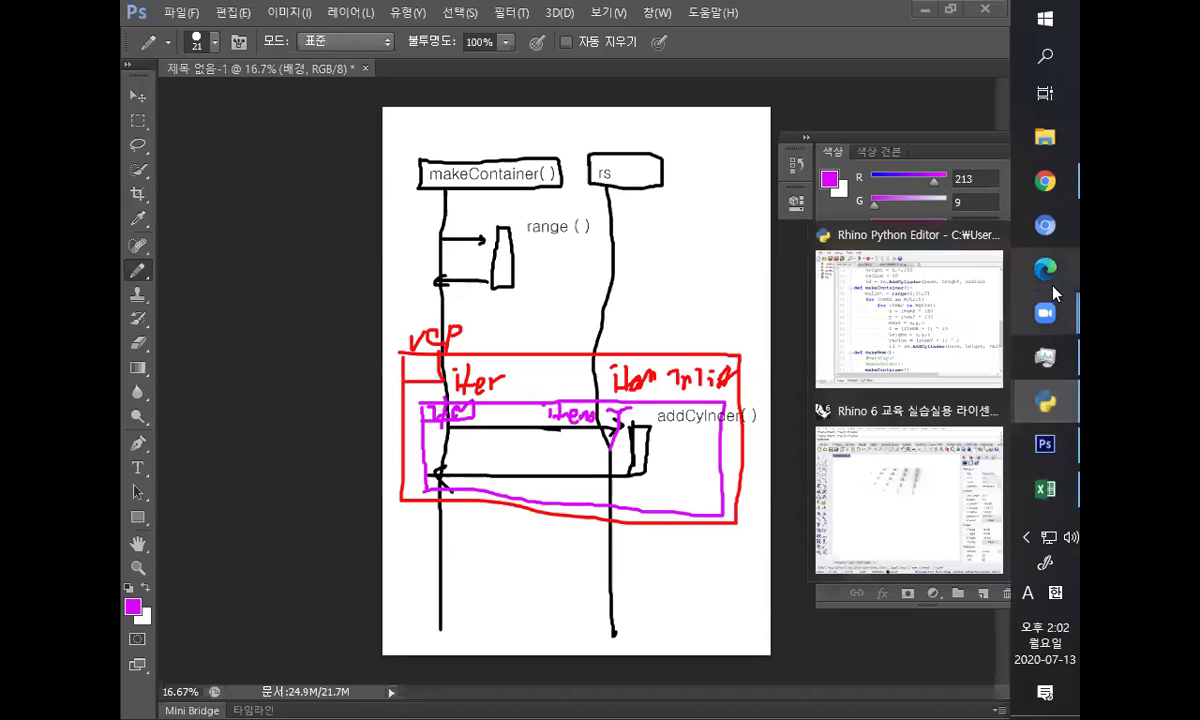
- Return to demo003.py in the Rhino Python Editor and remove the step argument so myList uses range(0,10)
{"action": "left_click", "coordinate": [933, 337]}
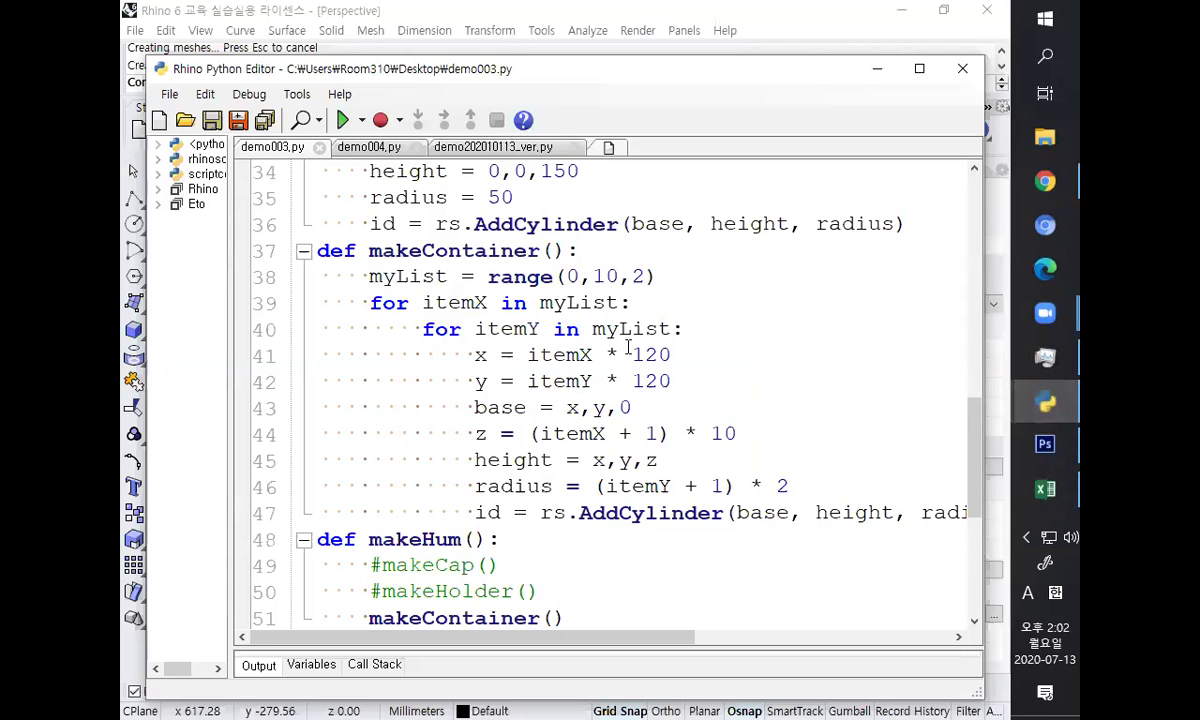
{"action": "scroll", "coordinate": [643, 399], "scroll_direction": "down", "scroll_amount": 2}
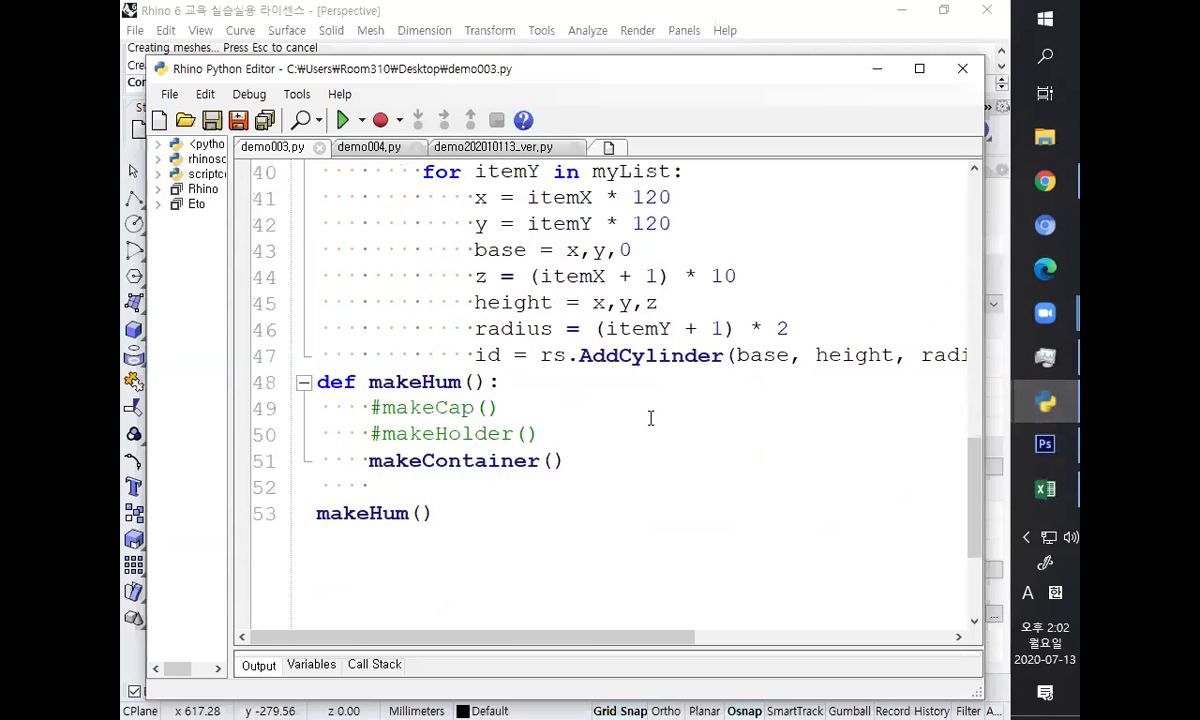
{"action": "scroll", "coordinate": [645, 402], "scroll_direction": "up", "scroll_amount": 2}
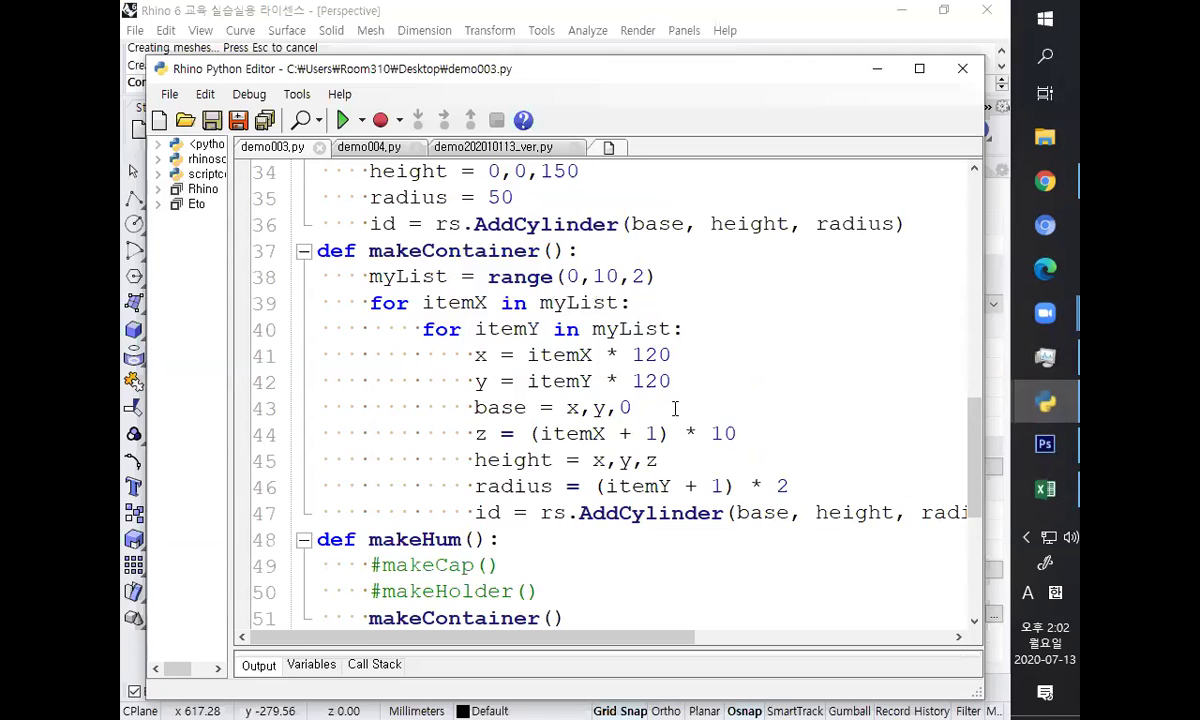
{"action": "scroll", "coordinate": [675, 410], "scroll_direction": "down", "scroll_amount": 2}
{"action": "scroll", "coordinate": [640, 290], "scroll_direction": "up", "scroll_amount": 2}
{"action": "left_click", "coordinate": [634, 278]}
{"action": "key", "text": "BackSpace"}
{"action": "key", "text": "Delete"}
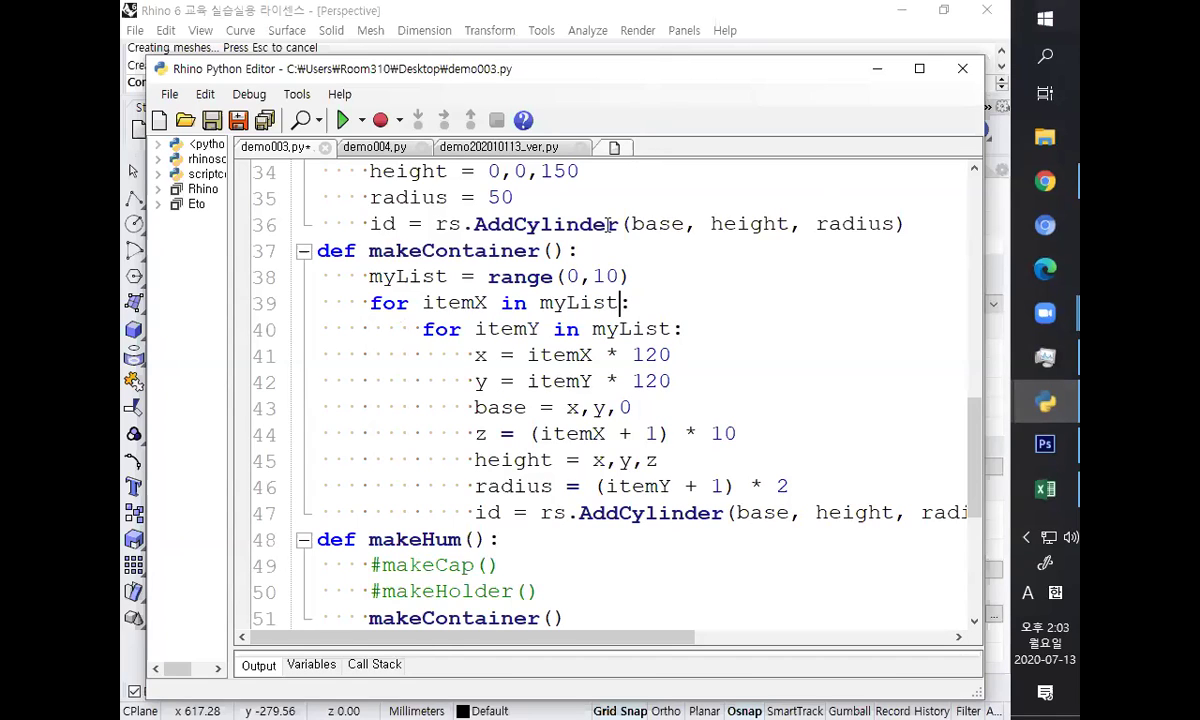
- Uncomment the makeHolder() call inside makeHum
{"action": "scroll", "coordinate": [634, 356], "scroll_direction": "down", "scroll_amount": 1}
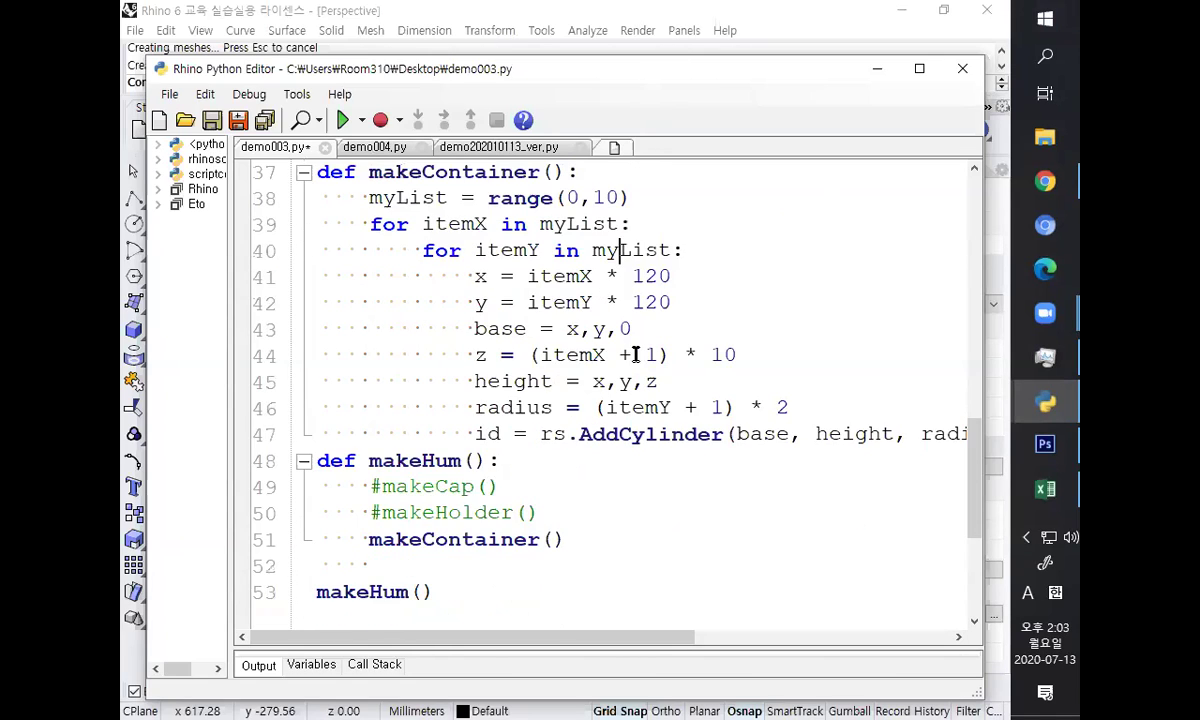
{"action": "left_click", "coordinate": [383, 512]}
{"action": "key", "text": "BackSpace"}
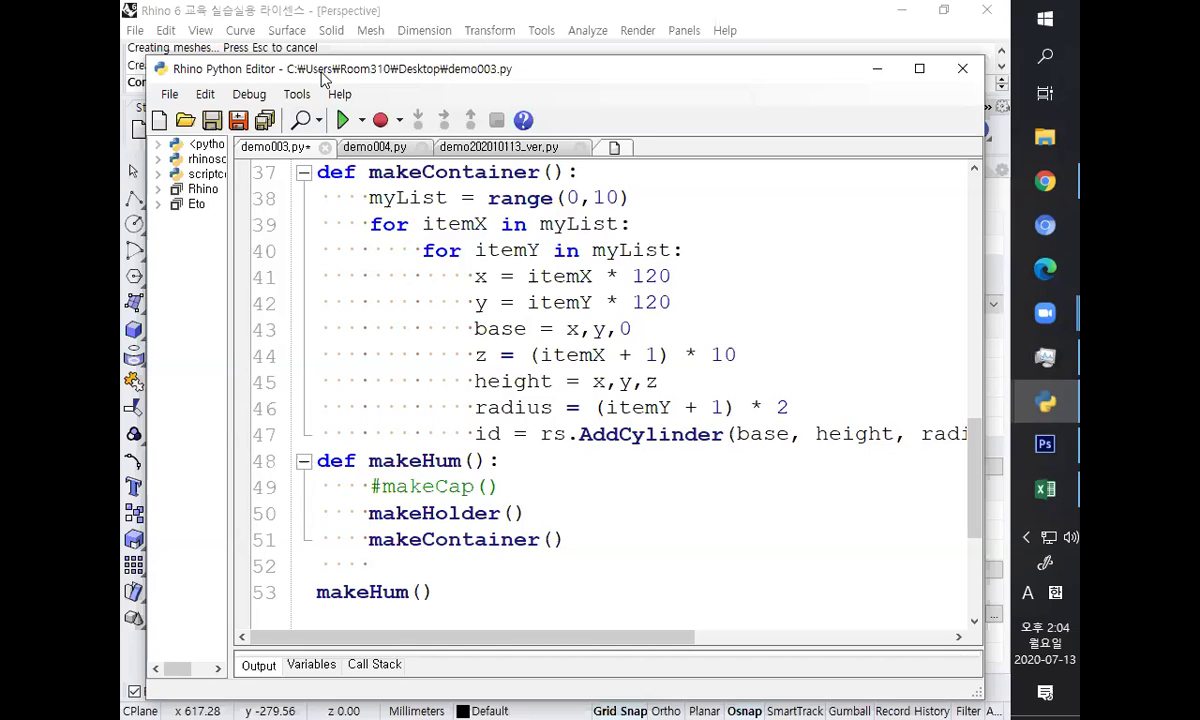
- Undo the previously generated cylinders in Rhino and run demo003.py again
{"action": "left_click_drag", "start_coordinate": [322, 78], "coordinate": [323, 415]}
{"action": "left_click", "coordinate": [279, 364]}
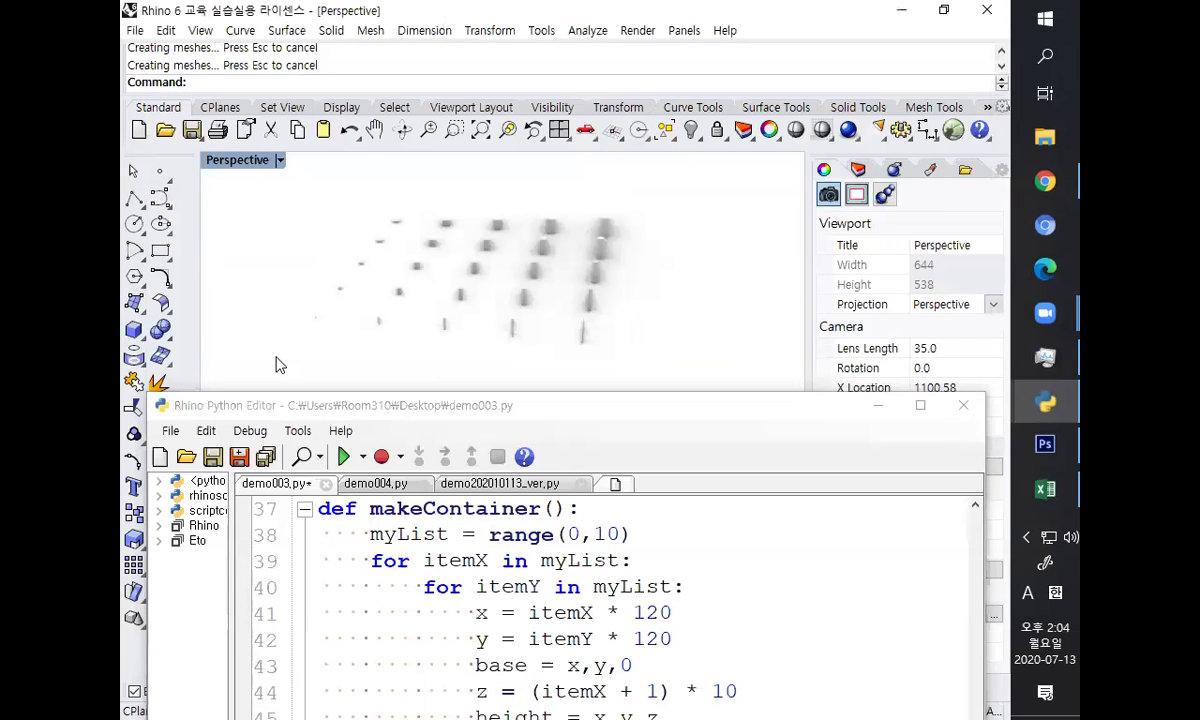
{"action": "key", "text": "ctrl+z"}
{"action": "left_click", "coordinate": [344, 457]}
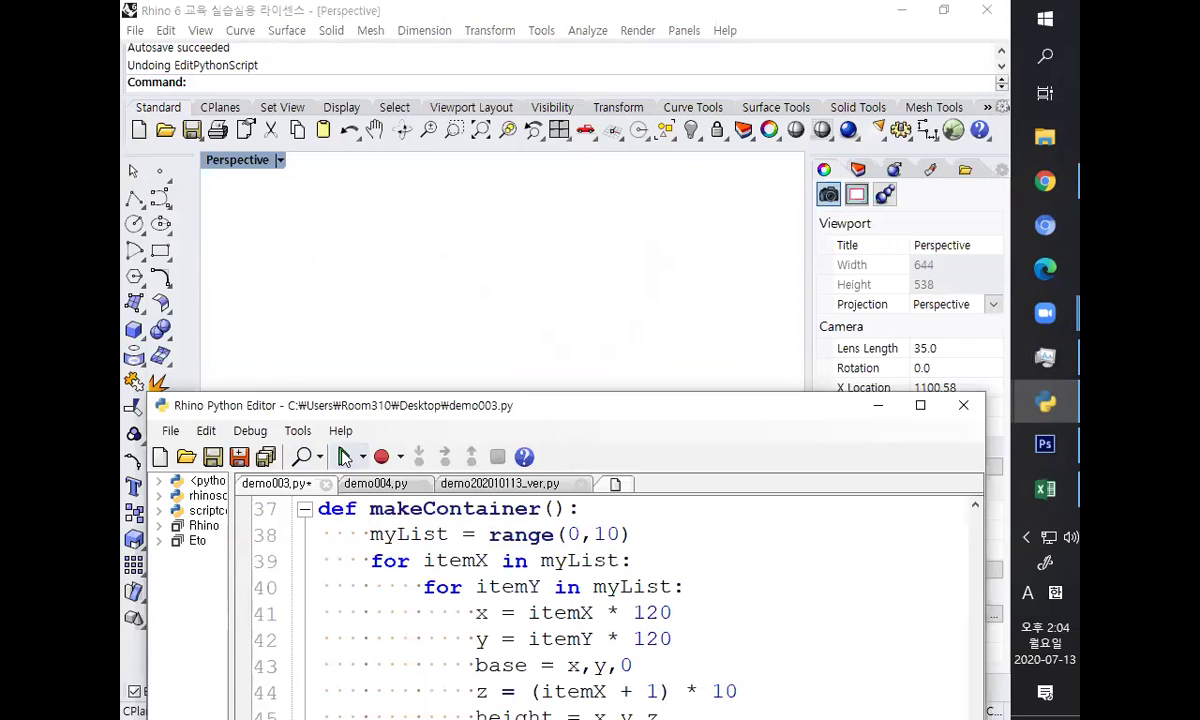
{"action": "left_click", "coordinate": [344, 457]}
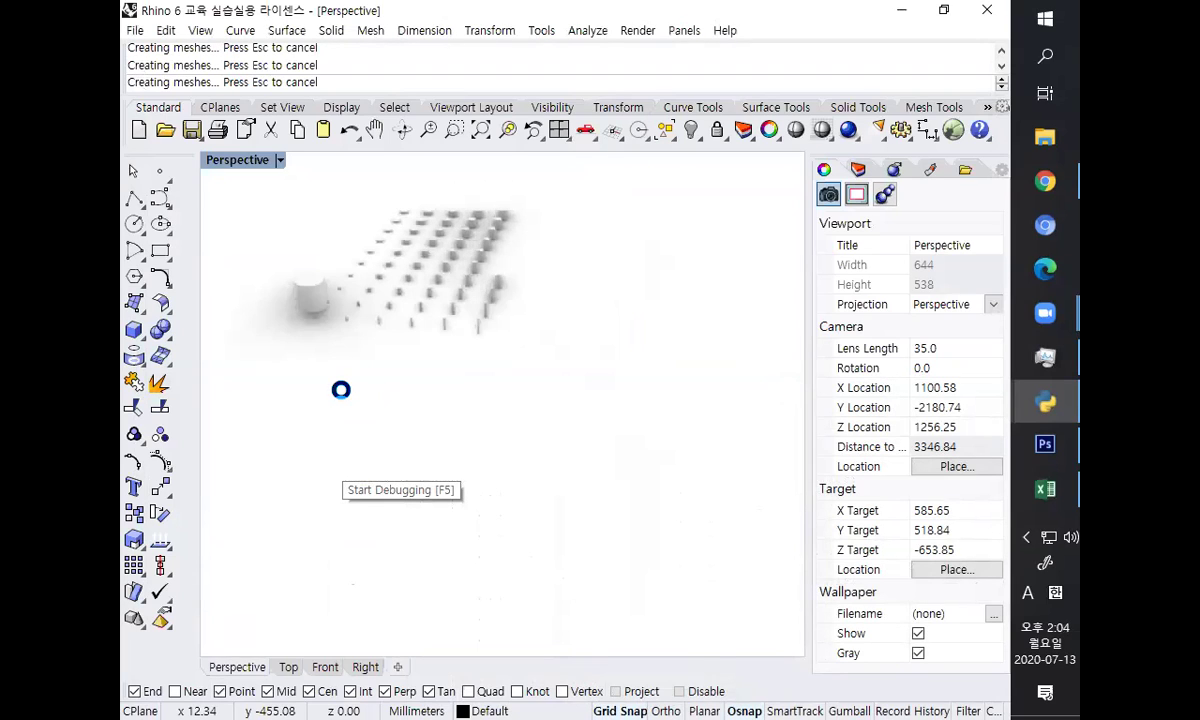
- Select the large holder cylinder and examine its placement against the container grid
{"action": "left_click", "coordinate": [312, 305]}
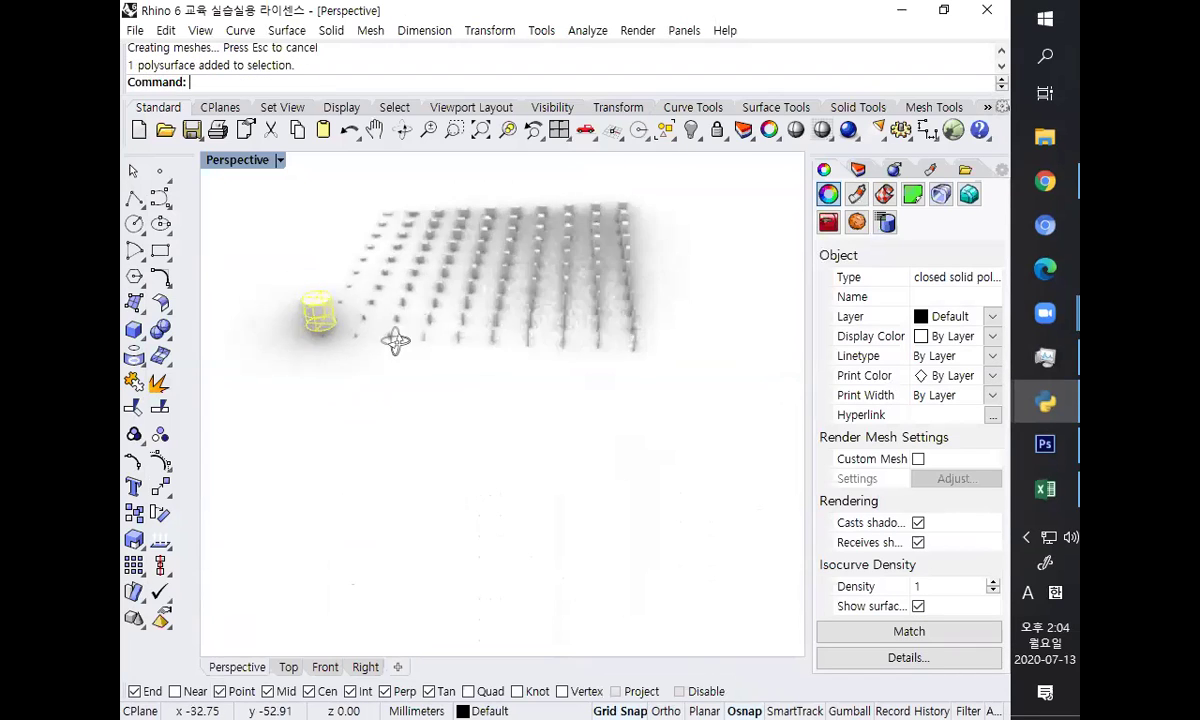
{"action": "right_click_drag", "start_coordinate": [395, 341], "coordinate": [398, 360]}
{"action": "scroll", "coordinate": [398, 362], "scroll_direction": "up", "scroll_amount": 2}
{"action": "scroll", "coordinate": [398, 362], "scroll_direction": "down", "scroll_amount": 2}
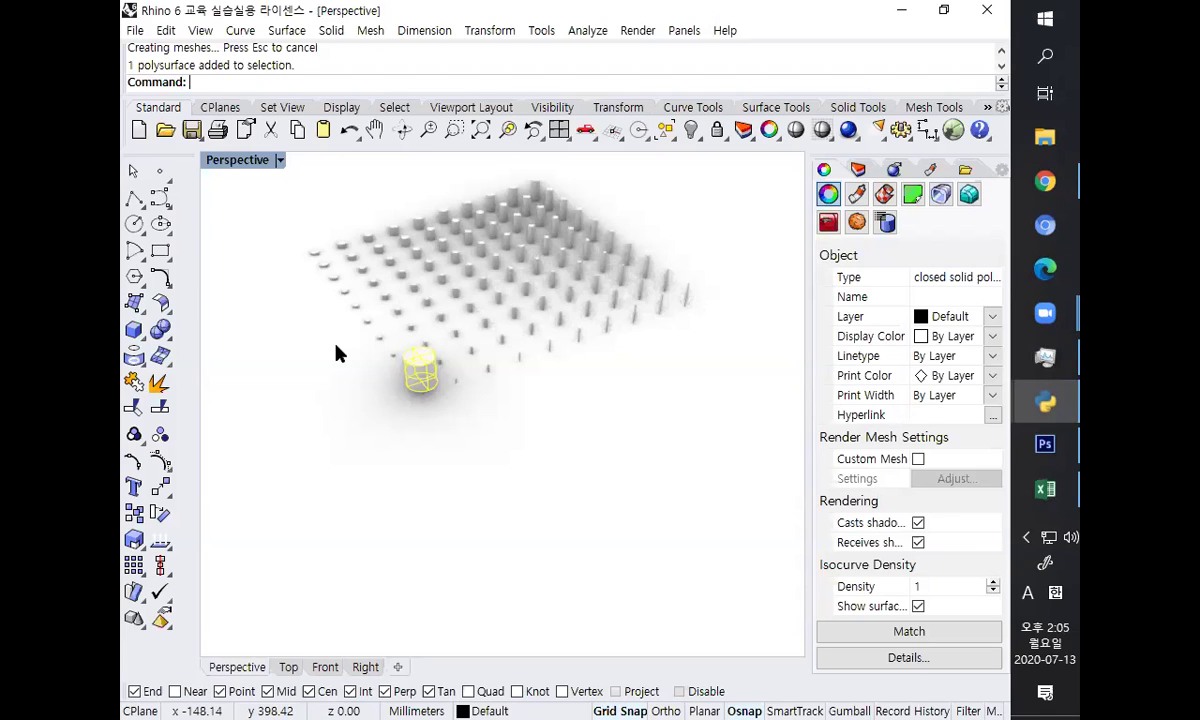
- Undo the script's generated geometry and reopen the Python script editor
{"action": "key", "text": "ctrl+z"}
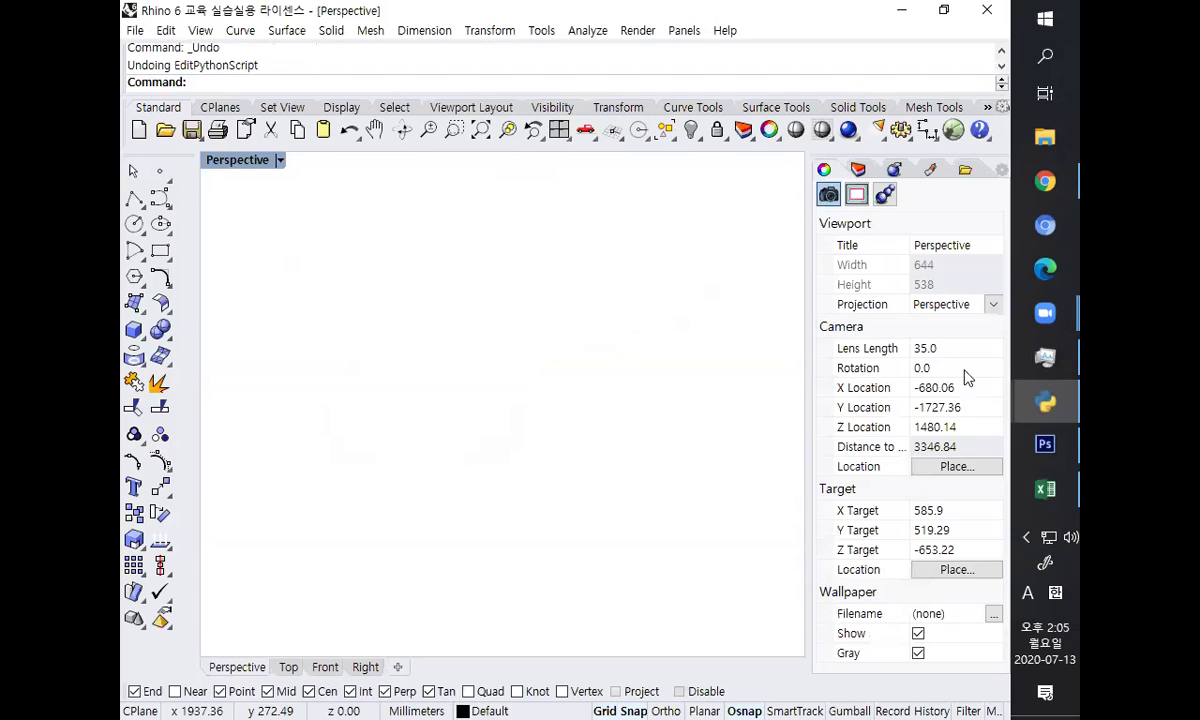
{"action": "left_click", "coordinate": [884, 340]}
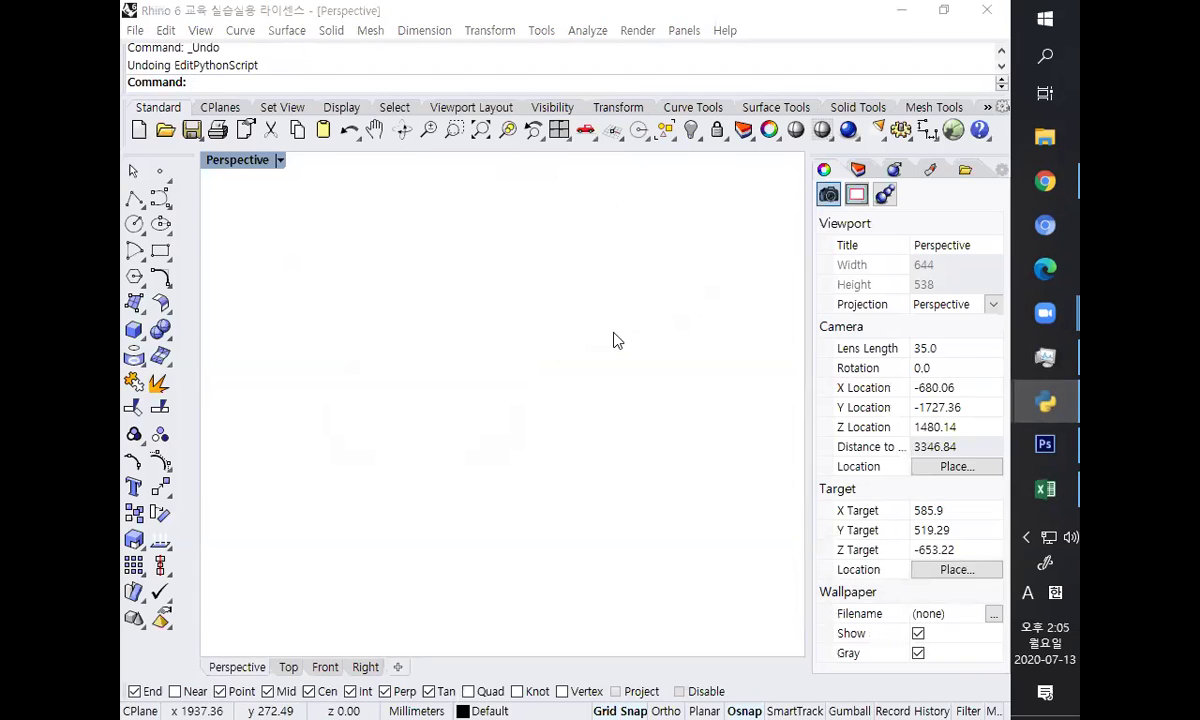
{"action": "left_click", "coordinate": [540, 31]}
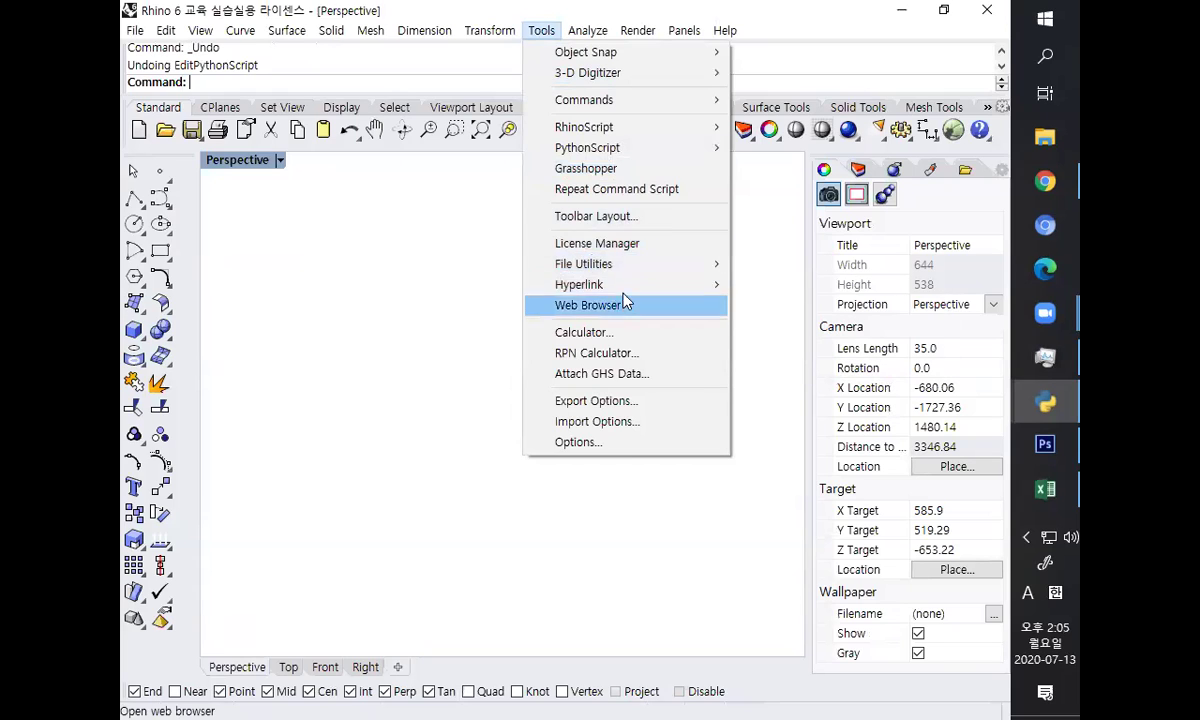
{"action": "mouse_move", "coordinate": [611, 149]}
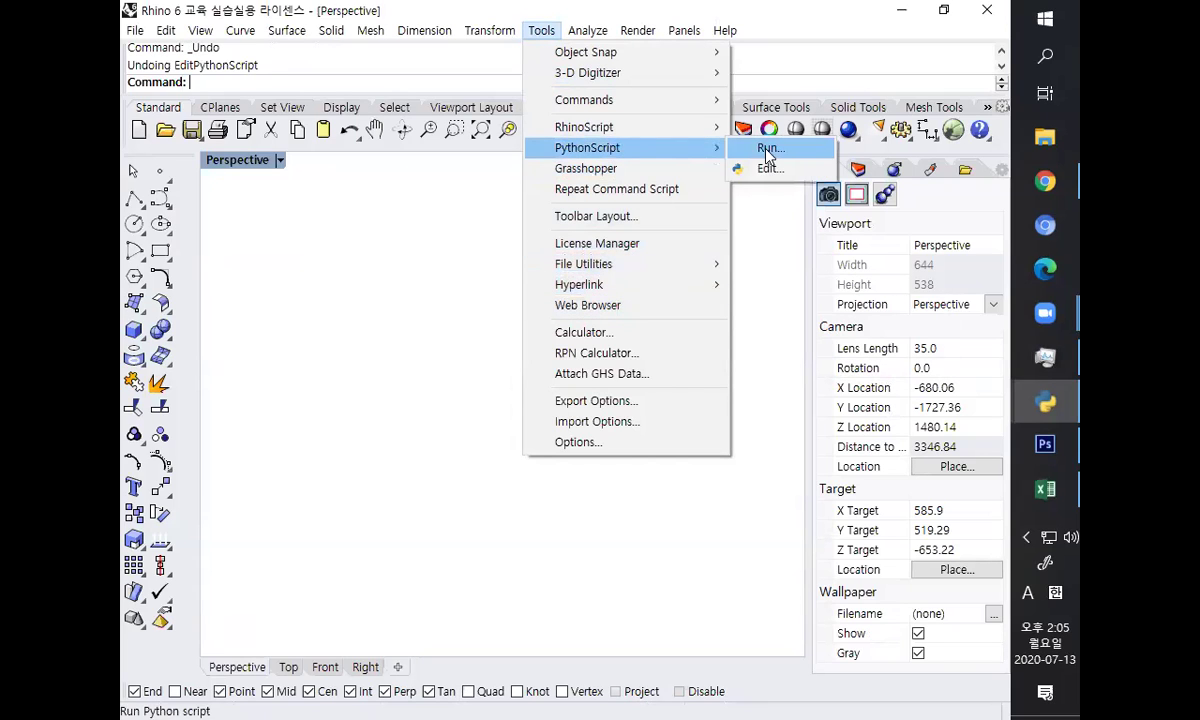
{"action": "left_click", "coordinate": [767, 168]}
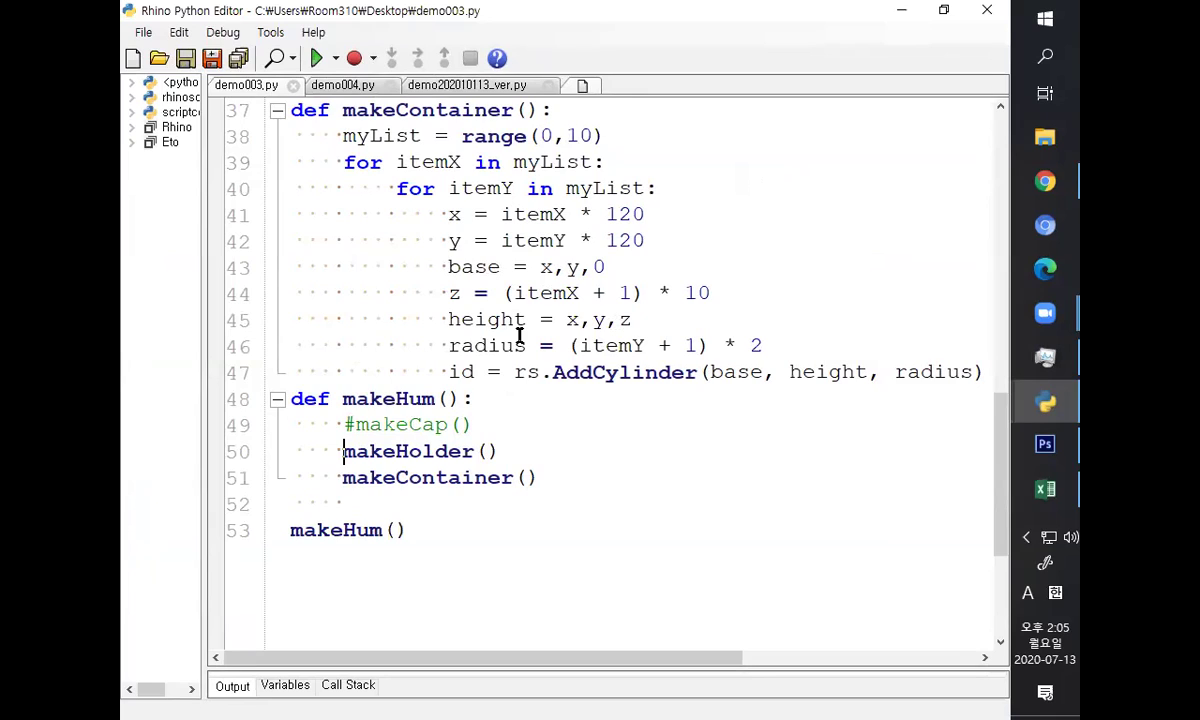
- Change makeContainer's height to x,y,-z and rerun the script to inspect the grid against the holder cylinder from the side
{"action": "left_click", "coordinate": [620, 320]}
{"action": "type", "text": "-"}
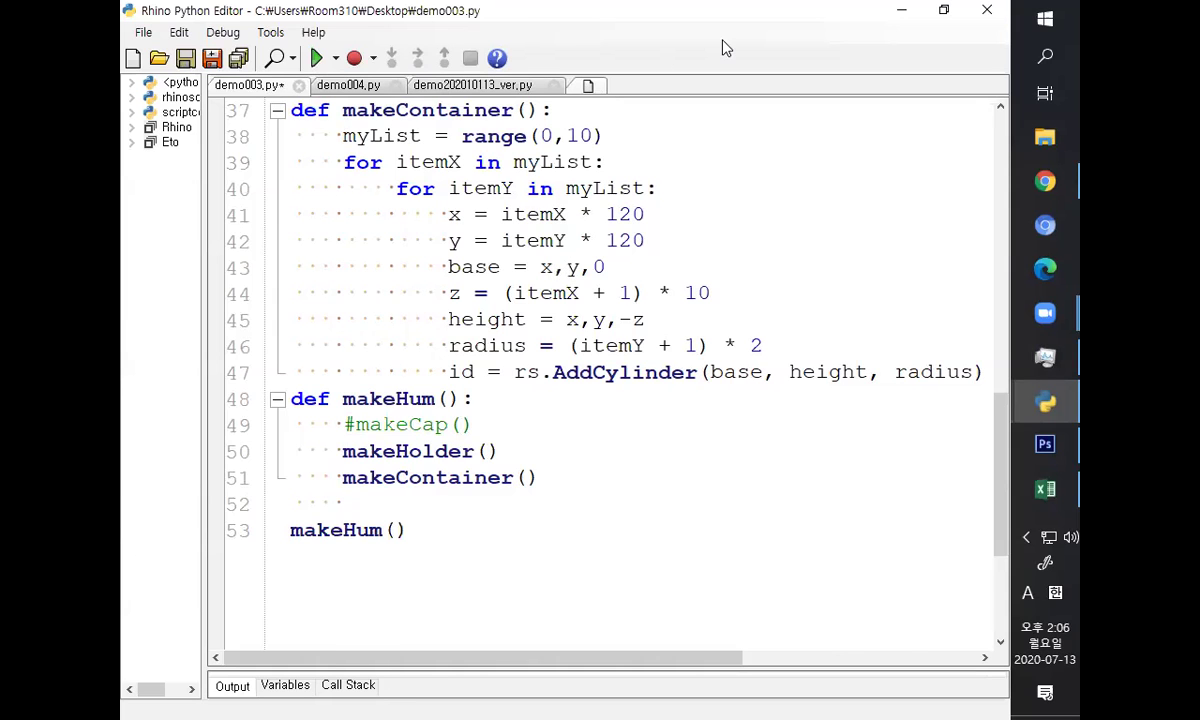
{"action": "key", "text": "F5"}
{"action": "left_click", "coordinate": [761, 21]}
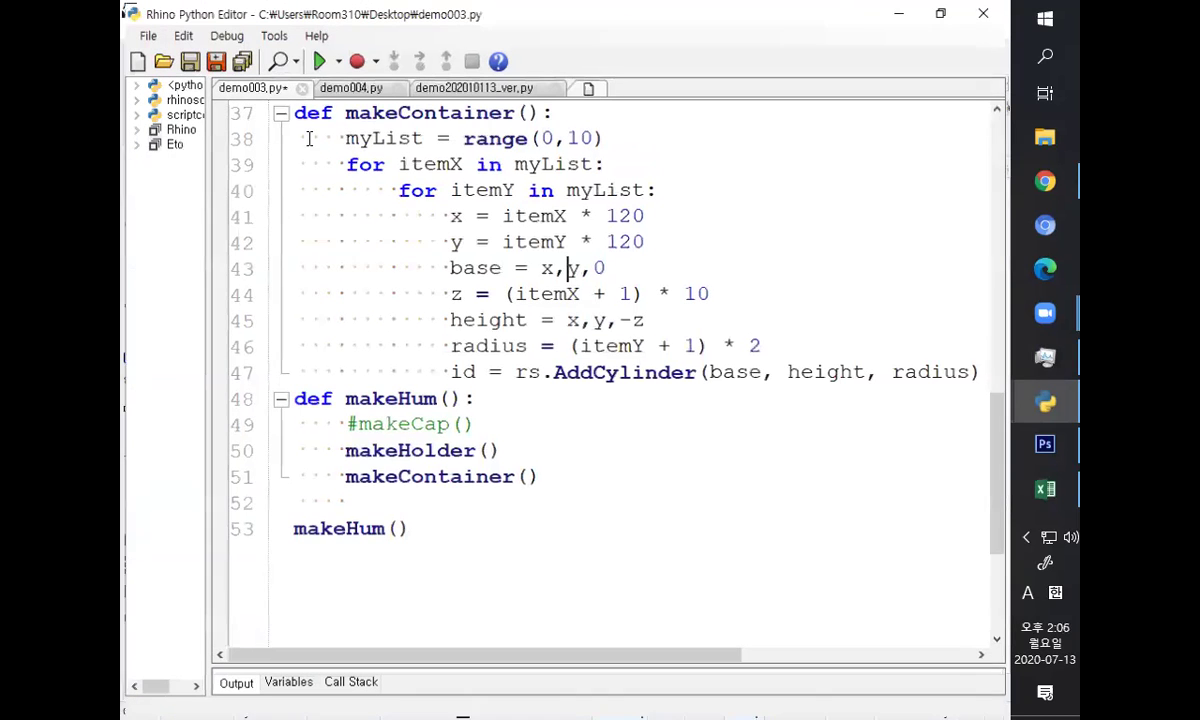
{"action": "left_click", "coordinate": [318, 59]}
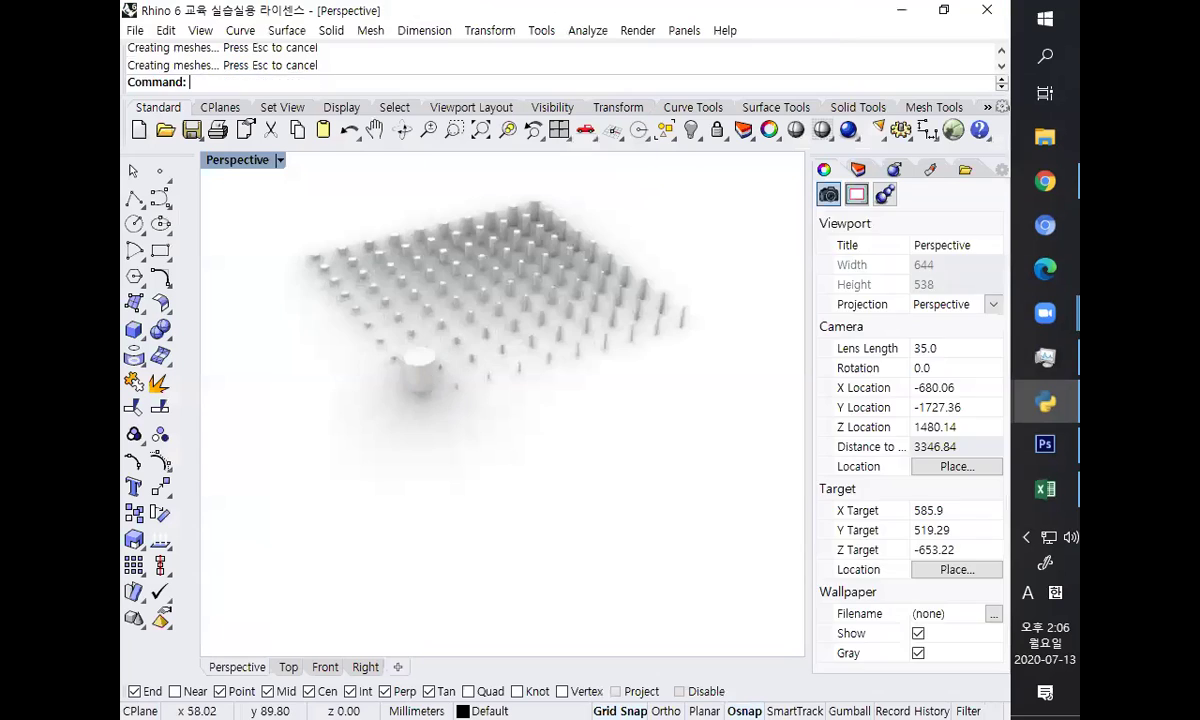
{"action": "left_click", "coordinate": [418, 372]}
{"action": "right_click_drag", "start_coordinate": [399, 357], "coordinate": [437, 297]}
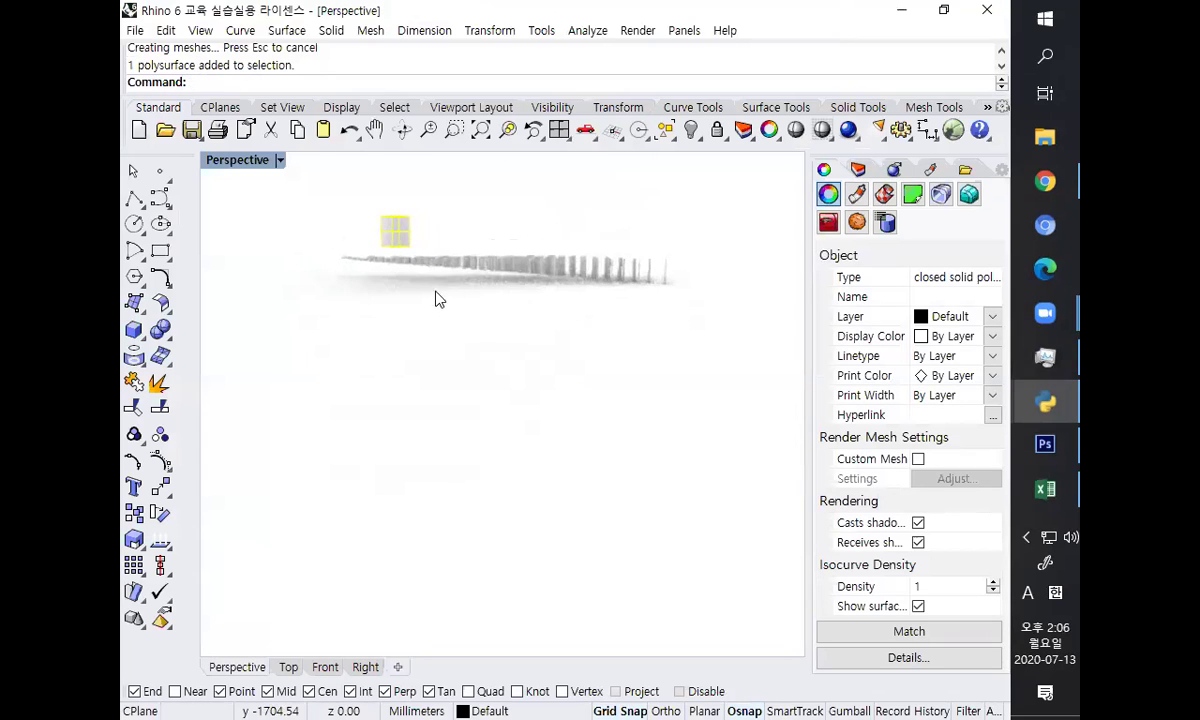
- Examine the downward-extending container grid and the large holder cylinder from an angled overhead view
{"action": "scroll", "coordinate": [447, 284], "scroll_direction": "up", "scroll_amount": 3}
{"action": "right_click_drag", "start_coordinate": [561, 295], "coordinate": [552, 330]}
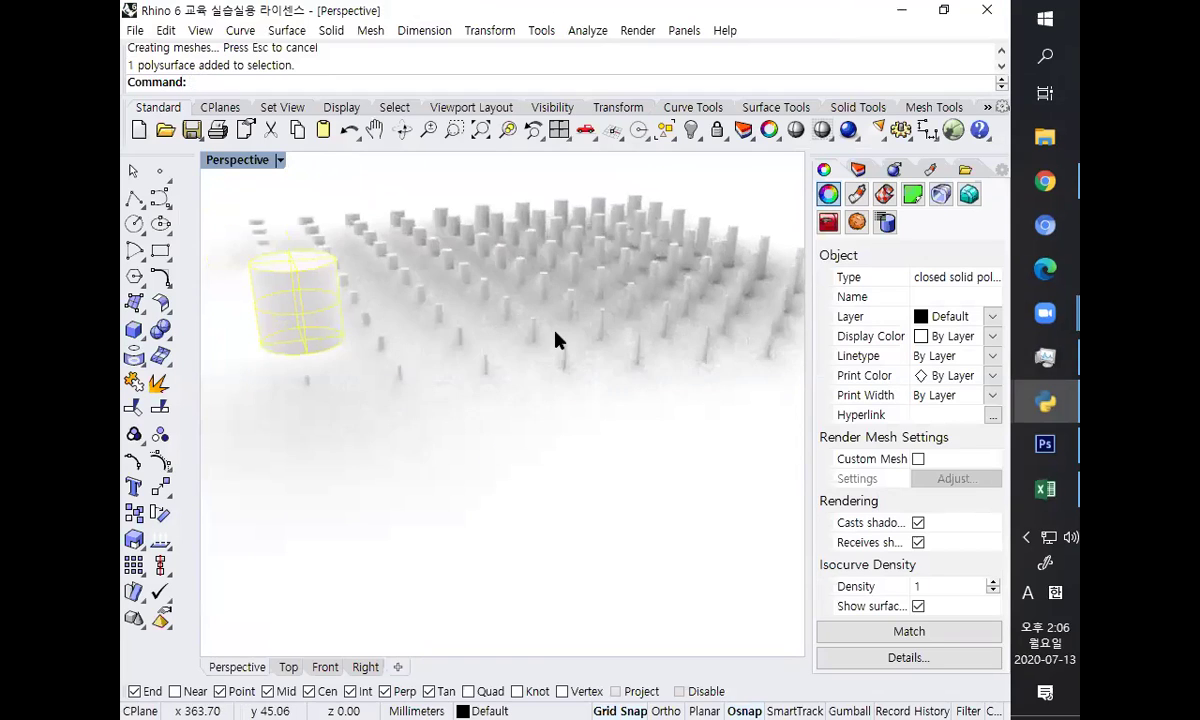
{"action": "scroll", "coordinate": [463, 330], "scroll_direction": "down", "scroll_amount": 2}
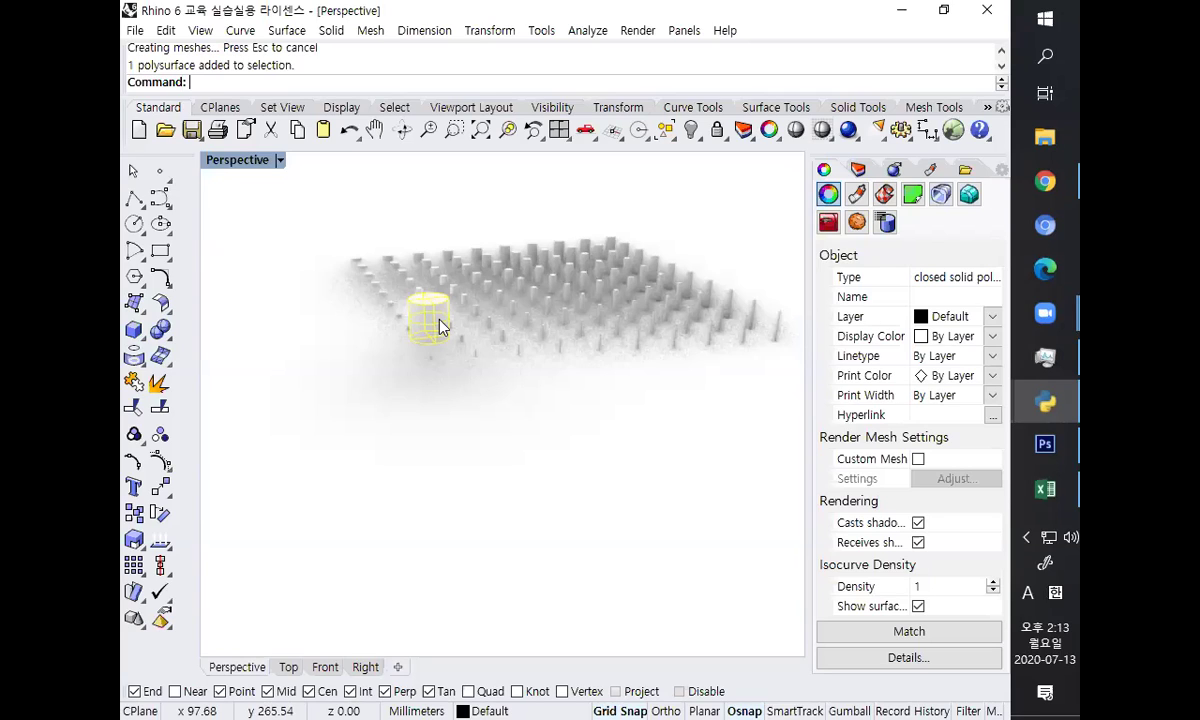
- Switch to the Rhino Python Editor and copy the whole nested-loop body of makeContainer in demo003.py
{"action": "mouse_move", "coordinate": [1050, 408]}
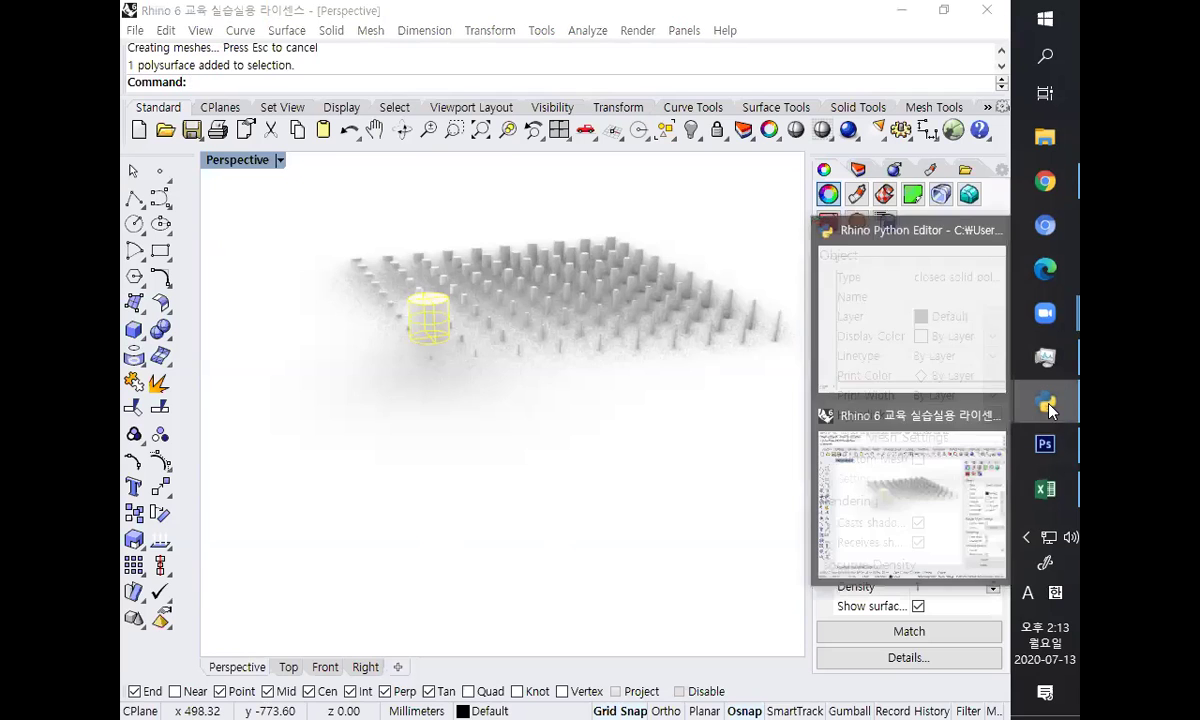
{"action": "left_click", "coordinate": [897, 378]}
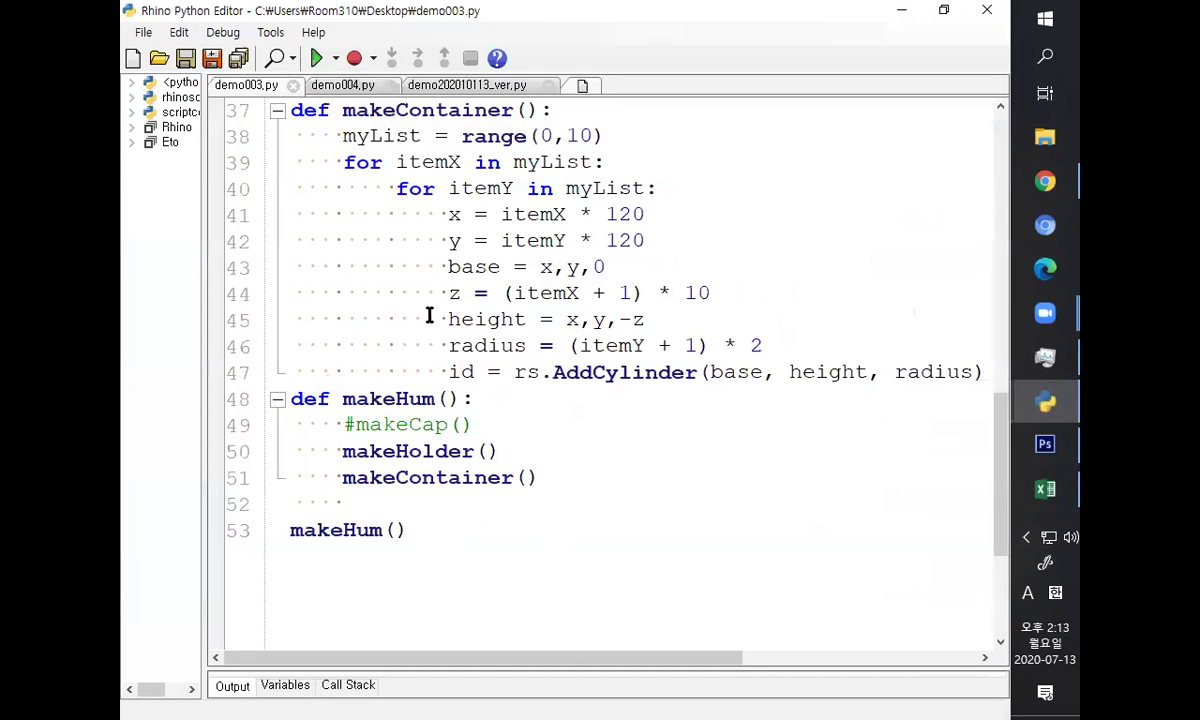
{"action": "left_click_drag", "start_coordinate": [343, 135], "coordinate": [992, 378]}
{"action": "key", "text": "ctrl+c"}
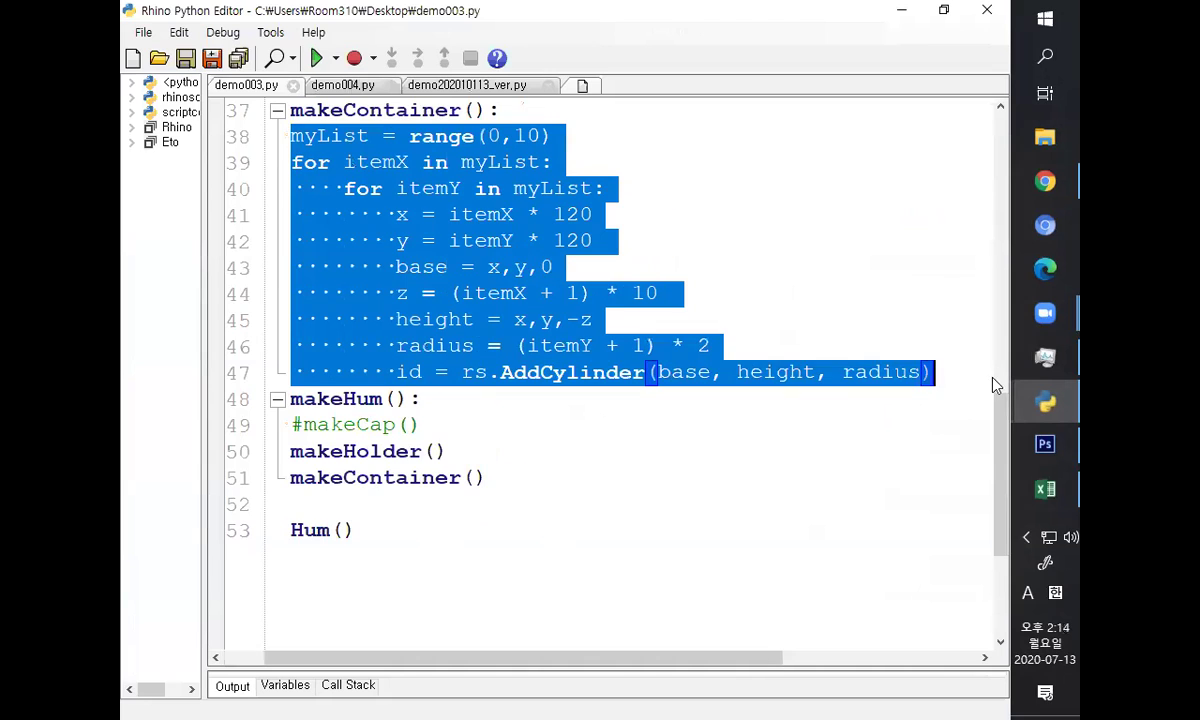
{"action": "left_click", "coordinate": [622, 398]}
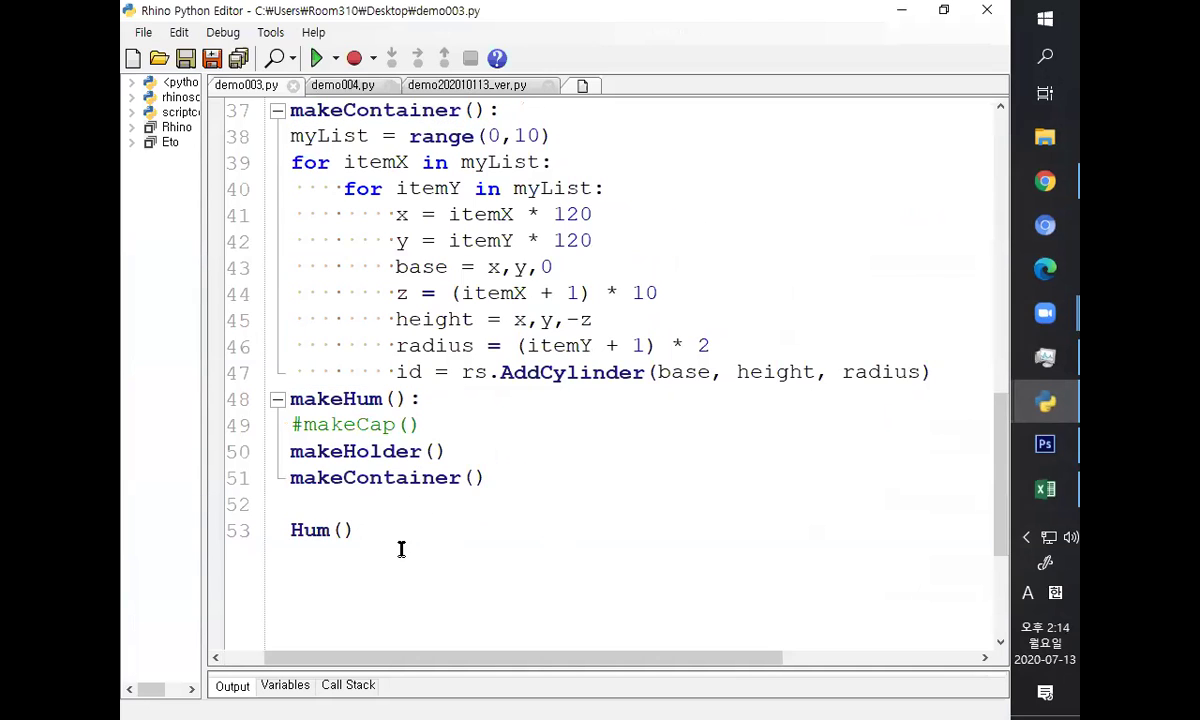
- Replace the four-line body of makeHolder with the copied nested-loop code
{"action": "scroll", "coordinate": [407, 562], "scroll_direction": "up", "scroll_amount": 2}
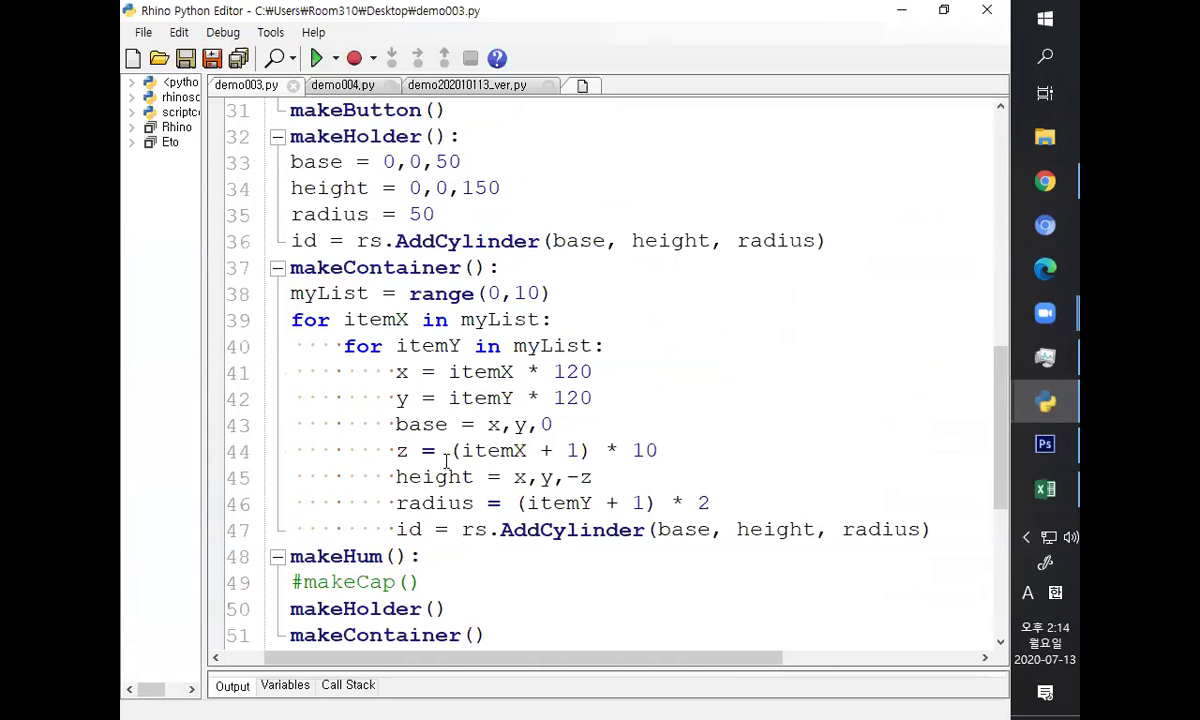
{"action": "left_click_drag", "start_coordinate": [293, 163], "coordinate": [836, 247]}
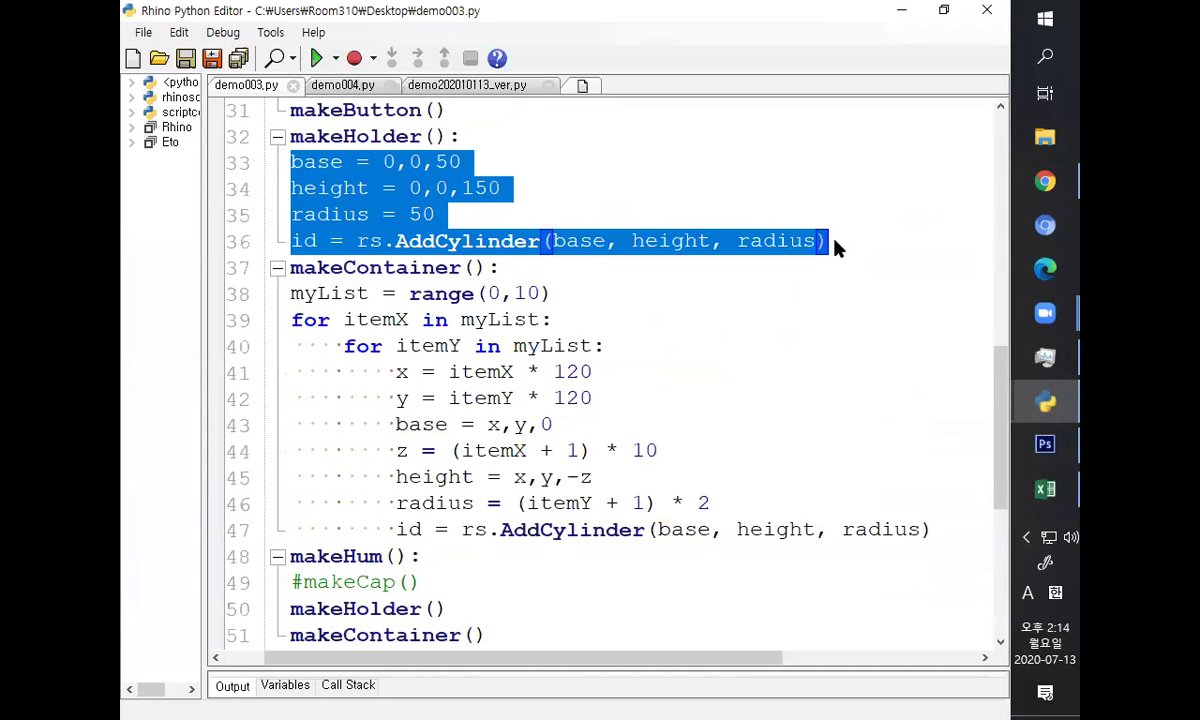
{"action": "key", "text": "ctrl+v"}
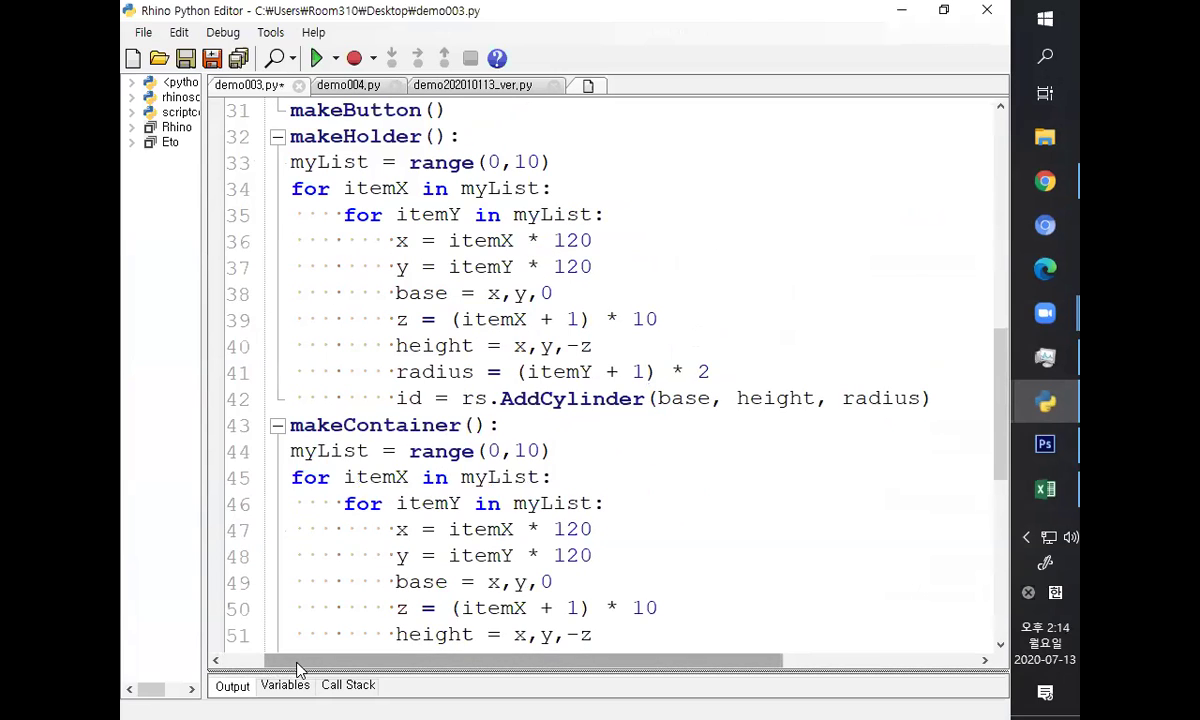
{"action": "left_click_drag", "start_coordinate": [297, 668], "coordinate": [242, 668]}
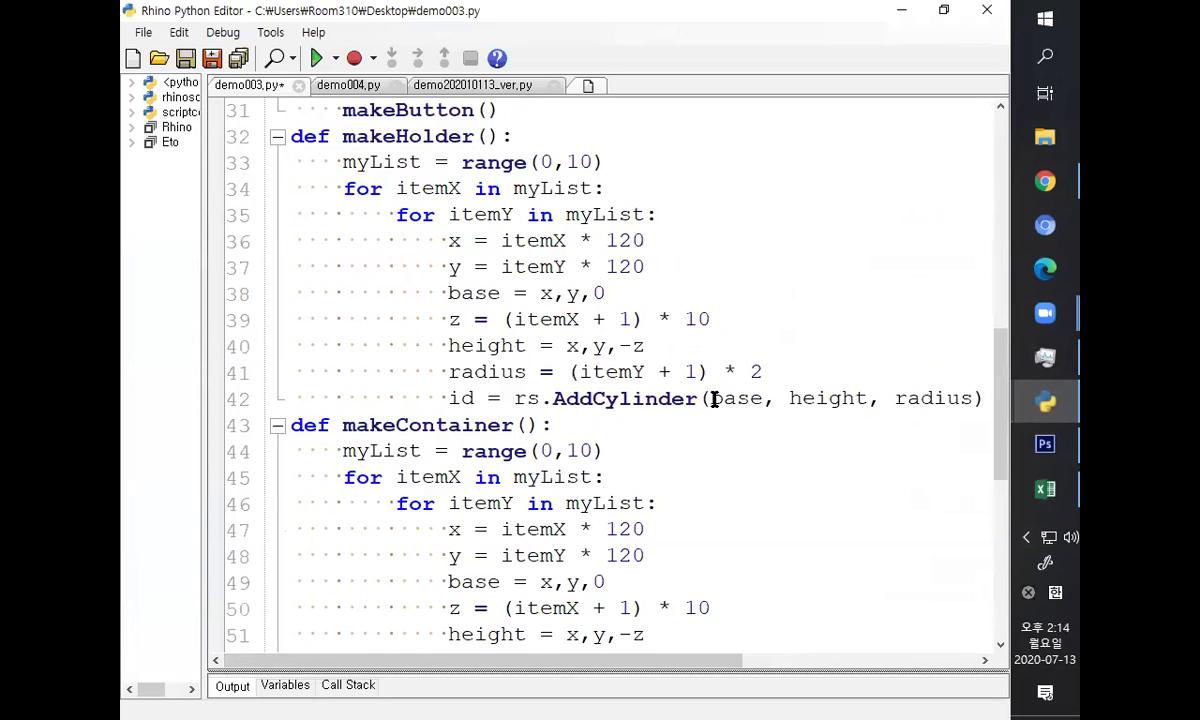
- Change the multiplier in makeHolder's radius formula to 2.2
{"action": "left_click", "coordinate": [783, 376]}
{"action": "key", "text": "BackSpace"}
{"action": "type", "text": "1.8"}
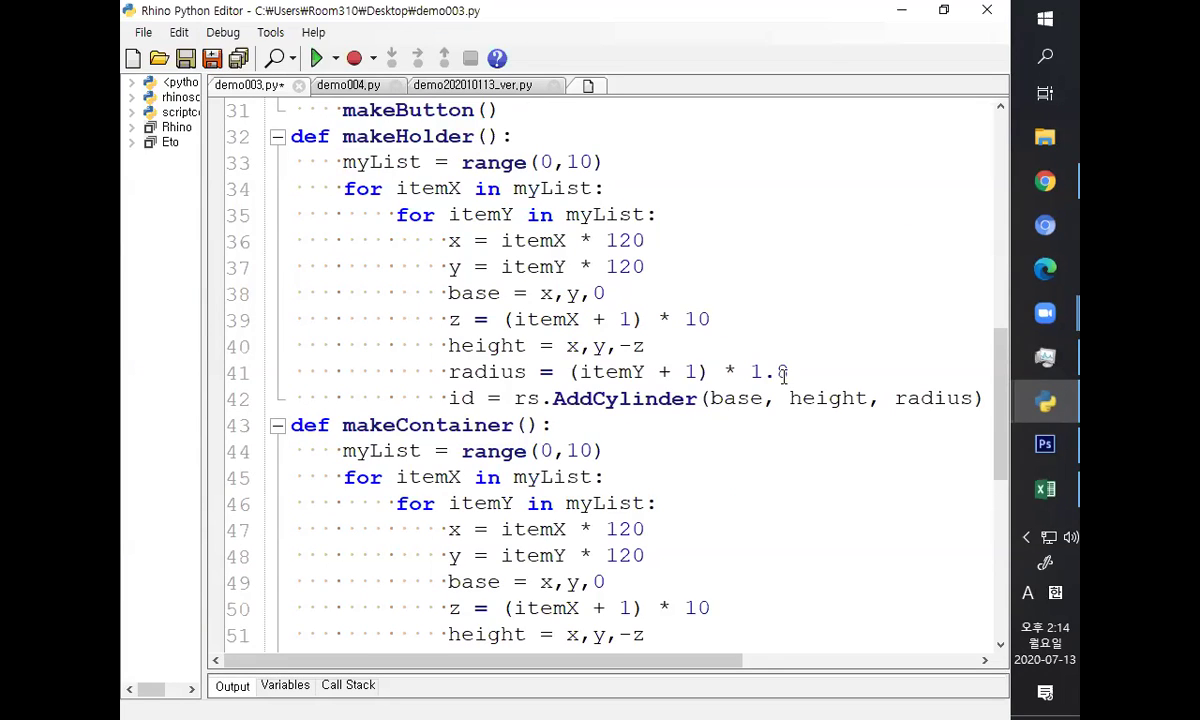
{"action": "key", "text": "Left"}
{"action": "key", "text": "Left"}
{"action": "key", "text": "Left"}
{"action": "type", "text": "2.2"}
{"action": "key", "text": "Delete"}
{"action": "key", "text": "Delete"}
{"action": "key", "text": "Delete"}
- Lower makeHolder's radius multiplier so the formula reads (itemY + 1) * 2.1
{"action": "key", "text": "Down"}
{"action": "key", "text": "End"}
{"action": "key", "text": "Left"}
{"action": "key", "text": "Left"}
{"action": "key", "text": "Left"}
{"action": "key", "text": "Right"}
{"action": "key", "text": "Right"}
{"action": "key", "text": "Right"}
{"action": "key", "text": "BackSpace"}
{"action": "type", "text": "1"}
- Try 0.75 as the multiplier in makeHolder's z formula
{"action": "key", "text": "Up"}
{"action": "key", "text": "Up"}
{"action": "key", "text": "Down"}
{"action": "key", "text": "Up"}
{"action": "key", "text": "Left"}
{"action": "key", "text": "Left"}
{"action": "type", "text": "0.75"}
{"action": "key", "text": "Delete"}
{"action": "key", "text": "Delete"}
{"action": "key", "text": "Left"}
{"action": "key", "text": "Left"}
{"action": "key", "text": "Left"}
{"action": "key", "text": "Left"}
{"action": "key", "text": "End"}
{"action": "type", "text": "10"}
- Set makeHolder's z formula to (itemX + 1) * 7.5
{"action": "key", "text": "Left"}
{"action": "key", "text": "Left"}
{"action": "key", "text": "Left"}
{"action": "key", "text": "Left"}
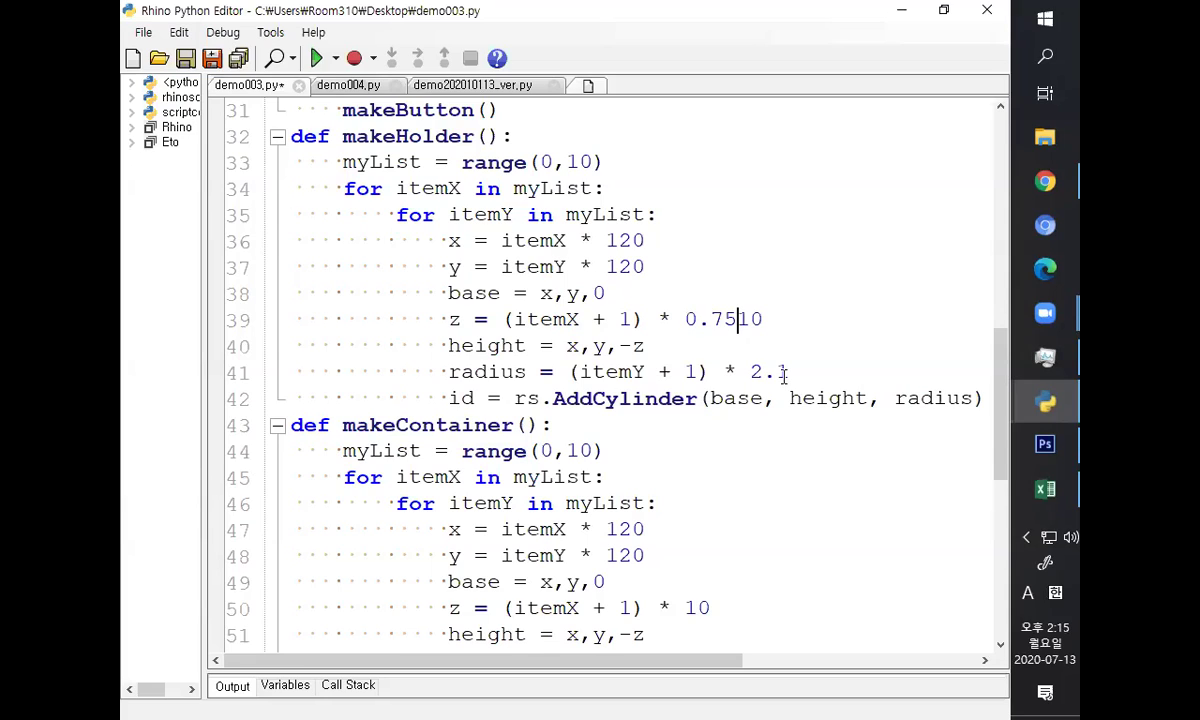
{"action": "key", "text": "Left"}
{"action": "key", "text": "Left"}
{"action": "key", "text": "Delete"}
{"action": "key", "text": "Delete"}
{"action": "key", "text": "Delete"}
{"action": "key", "text": "Delete"}
{"action": "key", "text": "Delete"}
{"action": "key", "text": "Delete"}
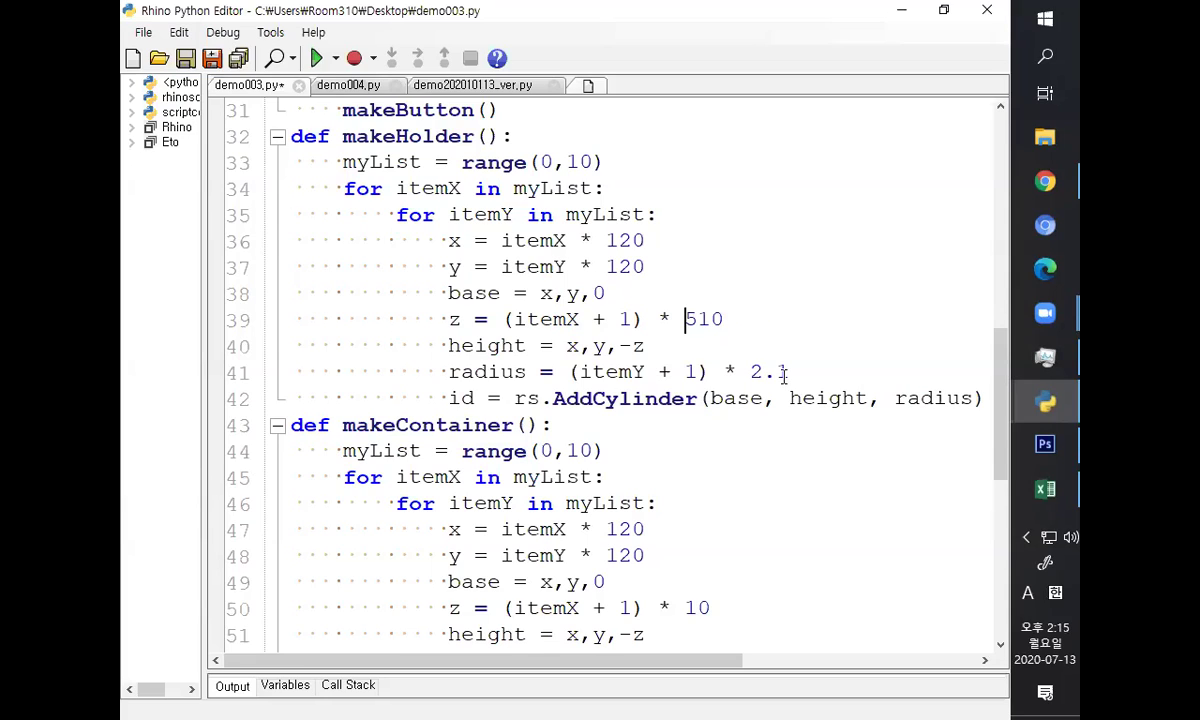
{"action": "type", "text": "7.5"}
{"action": "key", "text": "Down"}
{"action": "key", "text": "Down"}
{"action": "key", "text": "Down"}
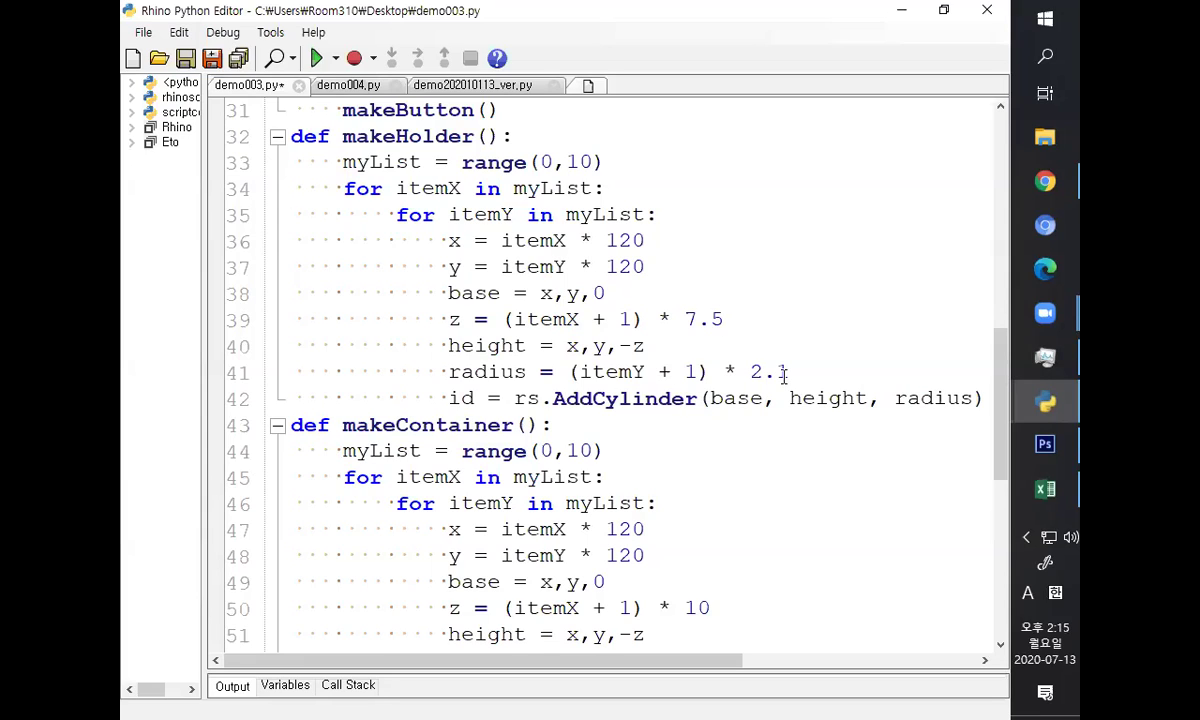